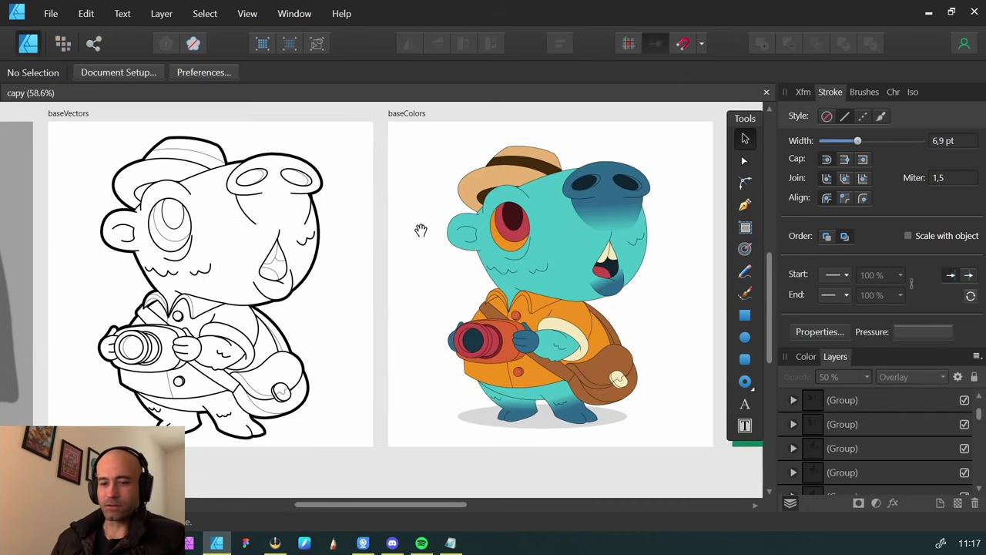
Examine the finished render artboard, looking at the capybara's head, hat, snout, camera and feet
{"action": "scroll", "coordinate": [418, 226], "scroll_direction": "right", "scroll_amount": 8}
{"action": "scroll", "coordinate": [401, 284], "scroll_direction": "right", "scroll_amount": 2}
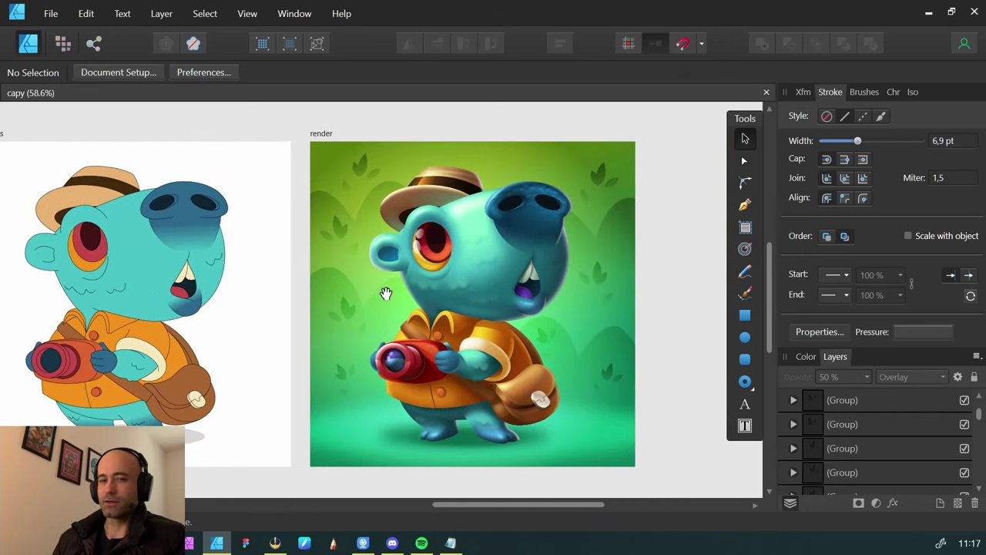
{"action": "key", "text": "z"}
{"action": "left_click", "coordinate": [476, 260]}
{"action": "left_click", "coordinate": [476, 260]}
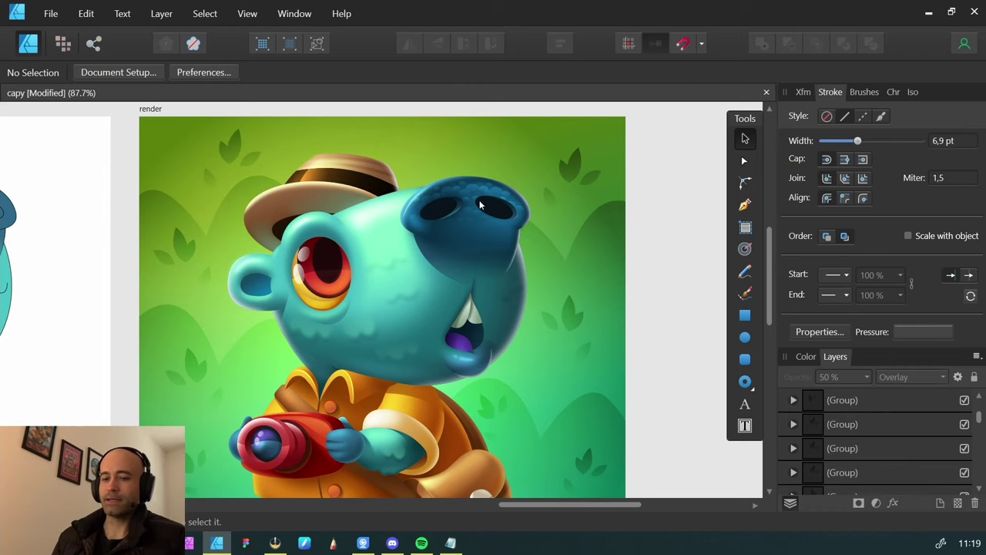
{"action": "scroll", "coordinate": [334, 223], "scroll_direction": "down", "scroll_amount": 5}
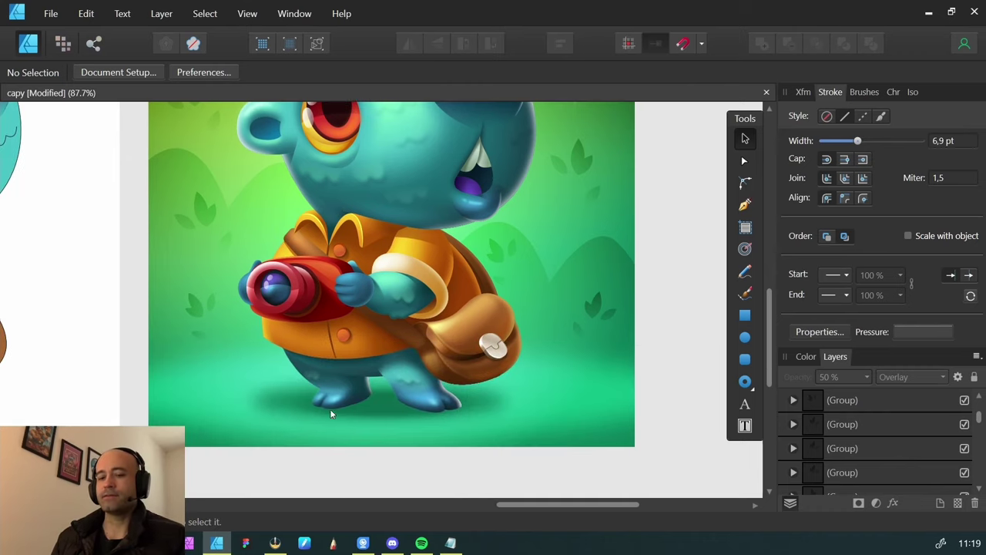
{"action": "left_click_drag", "start_coordinate": [330, 184], "coordinate": [313, 306]}
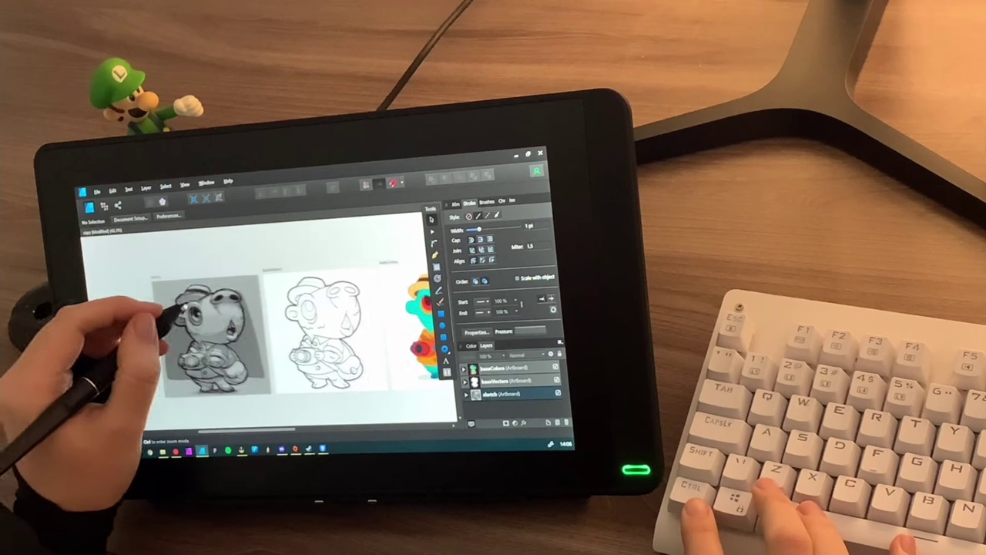
Duplicate the baseColors artboard and place the copy directly beside the original
{"action": "left_click_drag", "start_coordinate": [184, 318], "coordinate": [108, 285]}
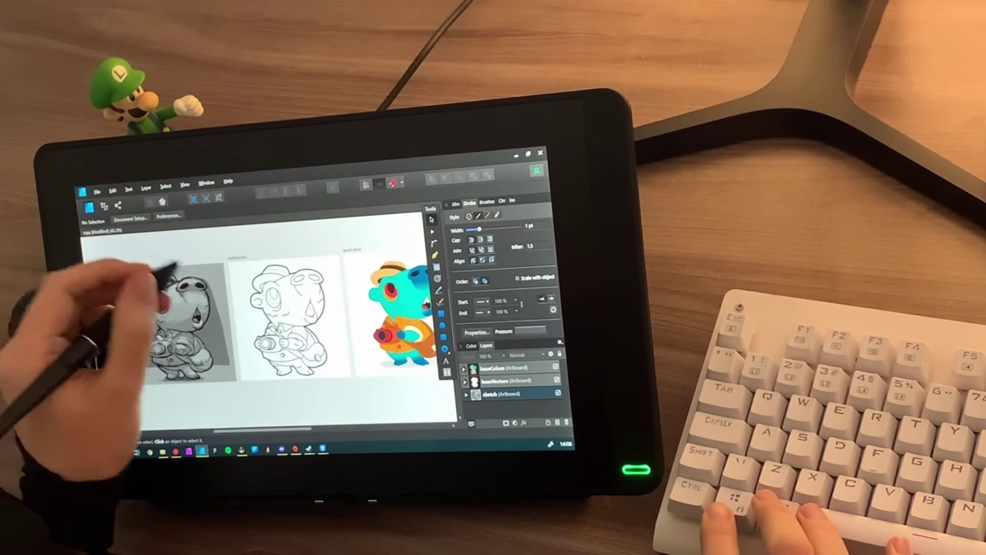
{"action": "left_click_drag", "start_coordinate": [264, 396], "coordinate": [264, 374]}
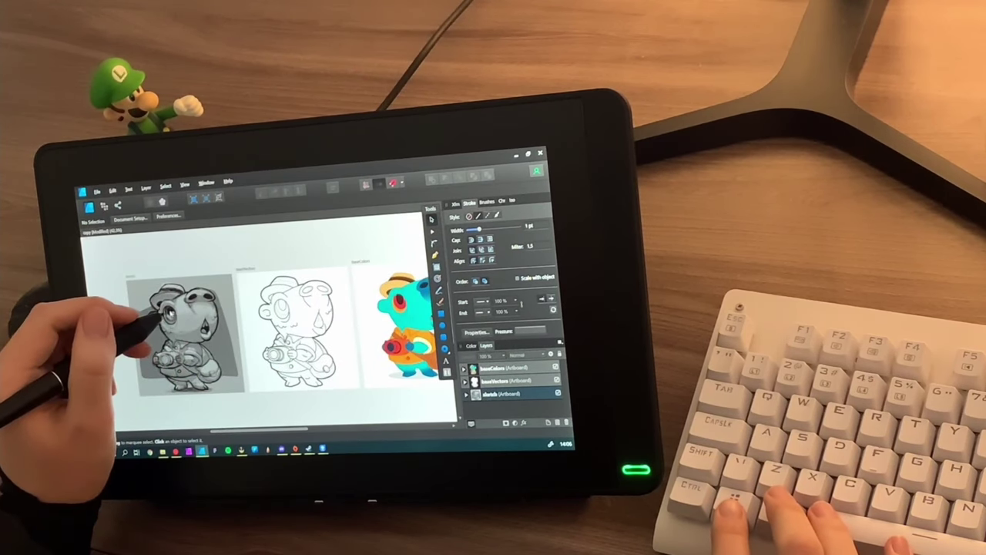
{"action": "left_click_drag", "start_coordinate": [297, 322], "coordinate": [324, 365]}
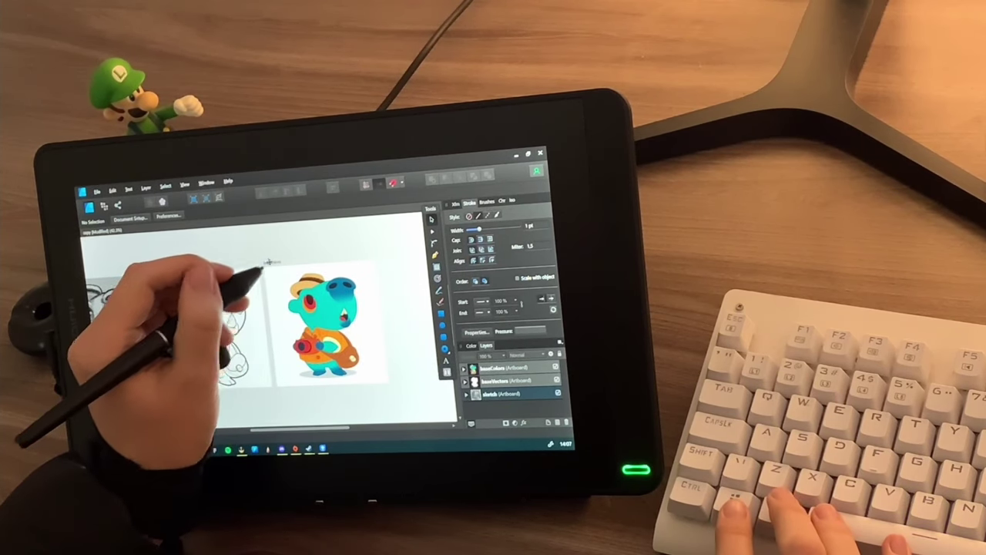
{"action": "left_click", "coordinate": [265, 279]}
{"action": "key", "text": "ctrl+c"}
{"action": "key", "text": "ctrl+v"}
{"action": "mouse_move", "coordinate": [271, 265]}
{"action": "left_mouse_down"}
{"action": "mouse_move", "coordinate": [328, 275]}
{"action": "mouse_move", "coordinate": [387, 257]}
{"action": "mouse_move", "coordinate": [264, 275]}
{"action": "left_mouse_up"}
{"action": "left_click", "coordinate": [291, 279]}
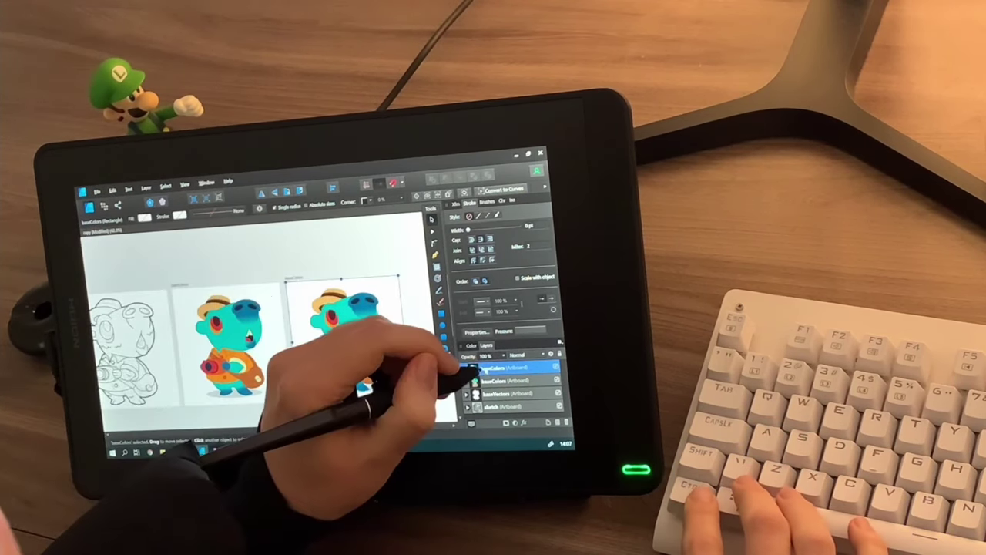
Rename the duplicated artboard as "render" and deselect it
{"action": "double_click", "coordinate": [501, 368]}
{"action": "type", "text": "shade"}
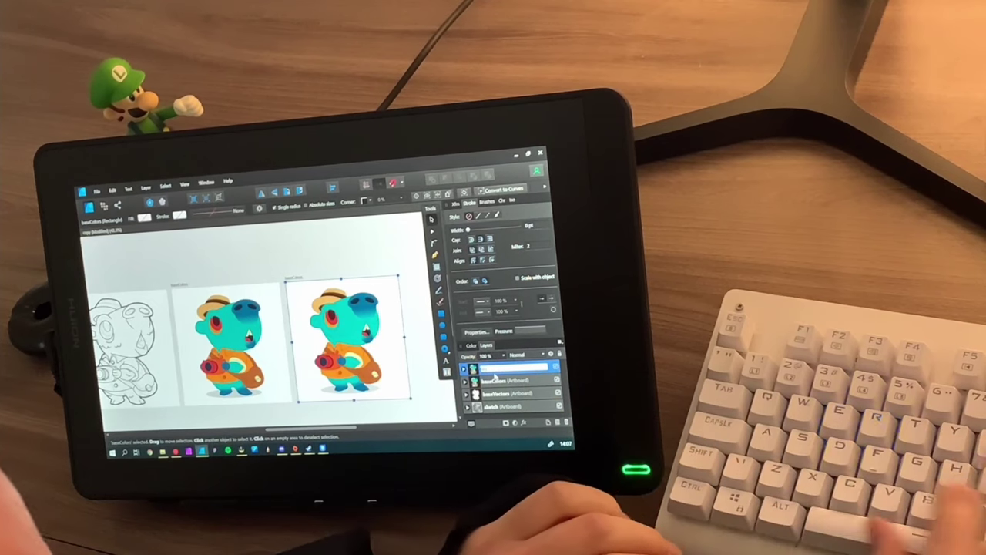
{"action": "key", "text": "Return"}
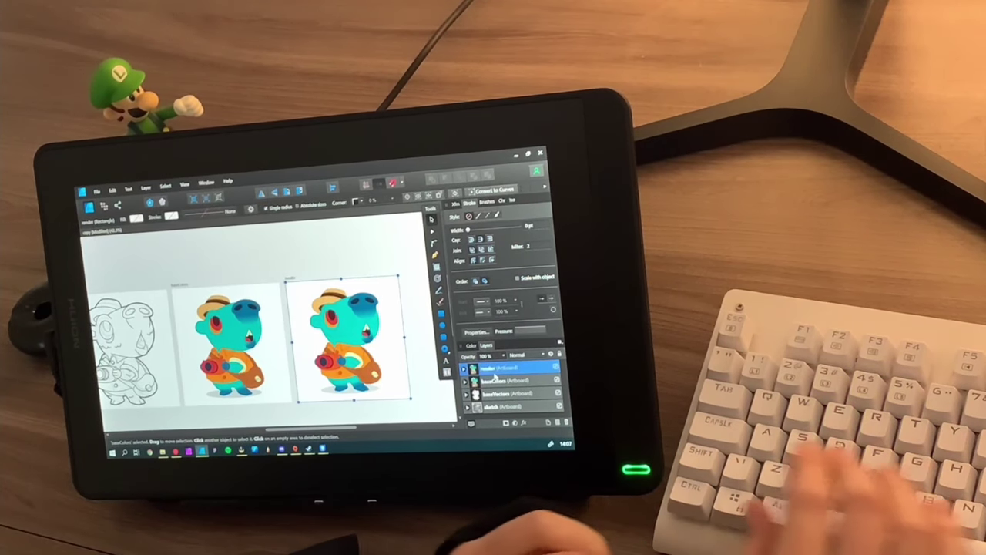
{"action": "left_click", "coordinate": [241, 274]}
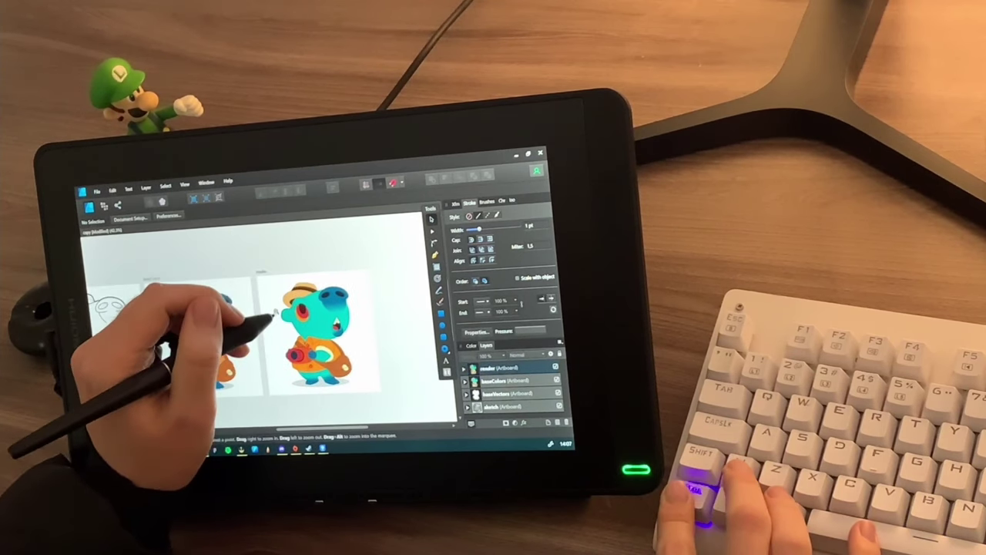
Draw a tall, narrow ellipse in the empty area beside the capybara's hat and ear, and give it a grey fill
{"action": "left_click_drag", "start_coordinate": [268, 331], "coordinate": [231, 326]}
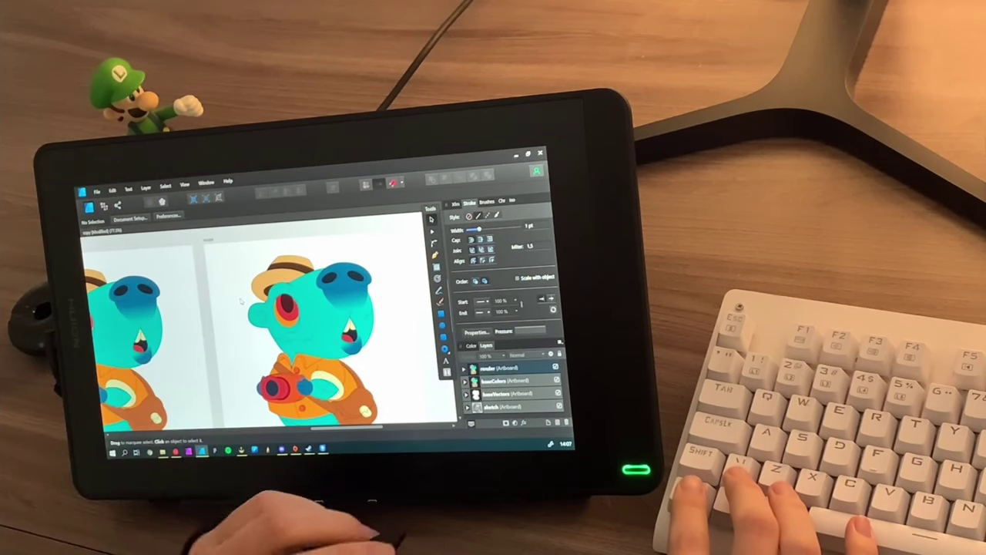
{"action": "left_click_drag", "start_coordinate": [222, 324], "coordinate": [214, 324]}
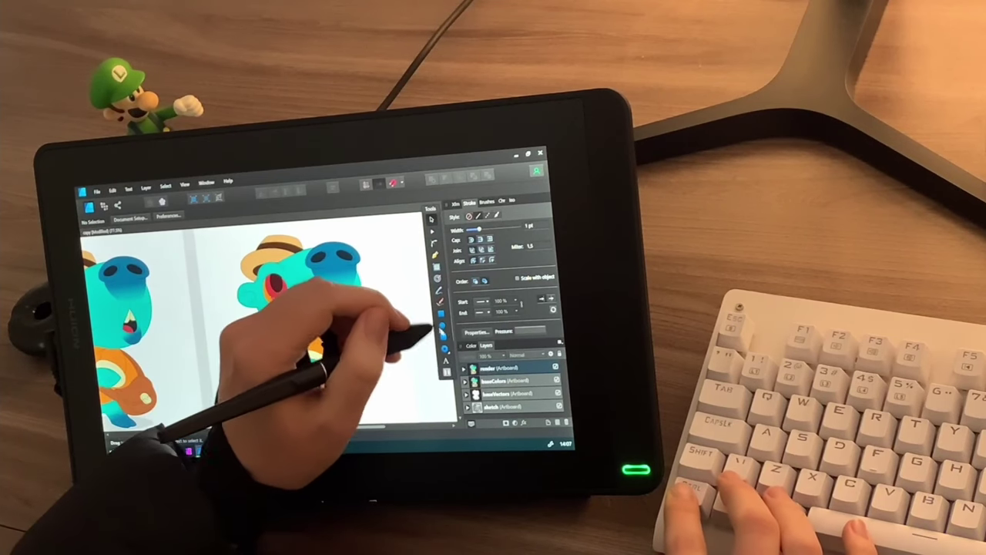
{"action": "key", "text": "e"}
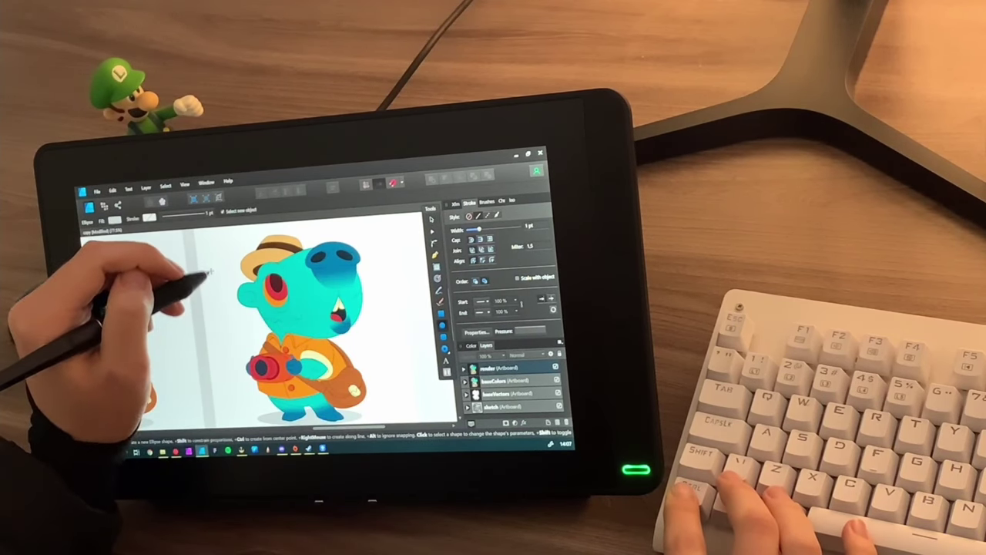
{"action": "left_click_drag", "start_coordinate": [208, 274], "coordinate": [216, 308]}
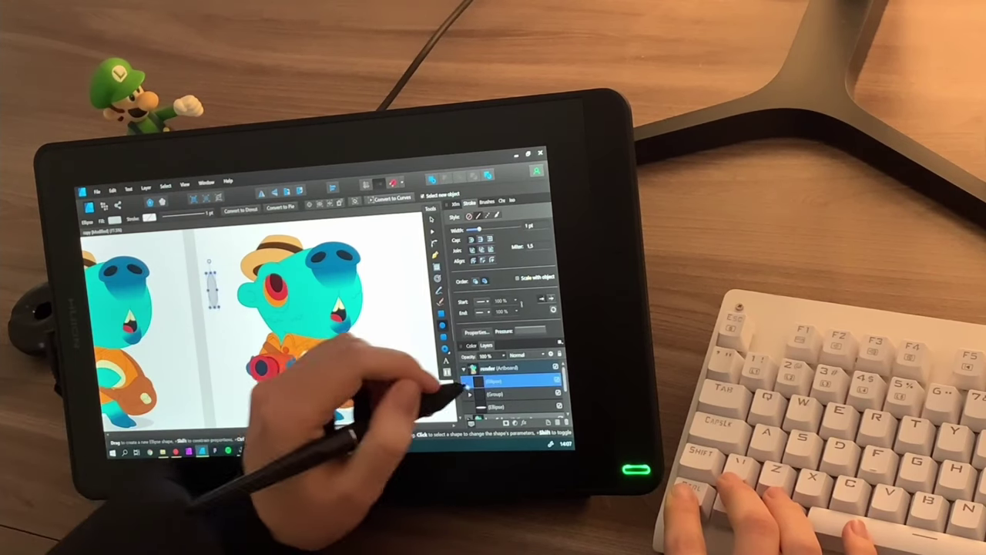
{"action": "left_click", "coordinate": [469, 345]}
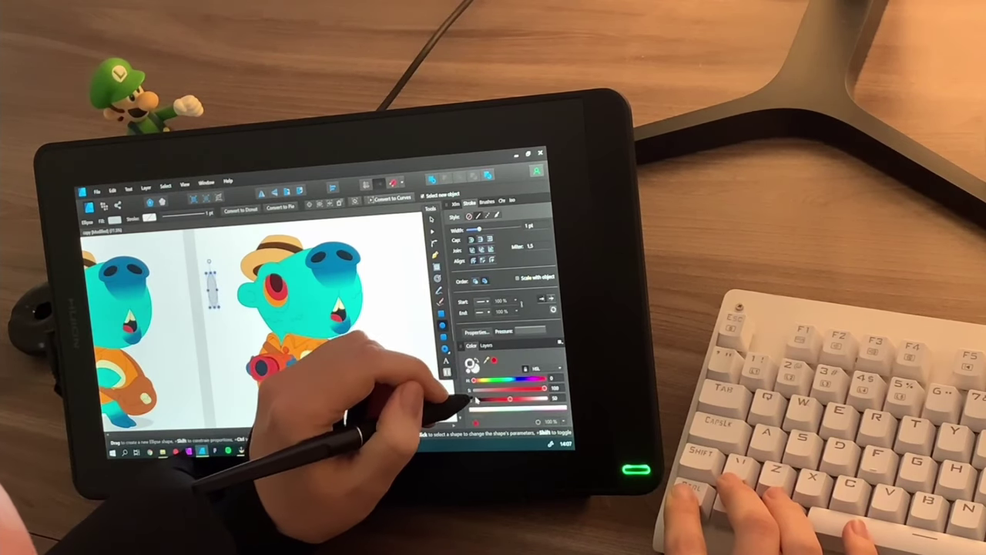
{"action": "left_click", "coordinate": [472, 397]}
Add a tapered body and a pointed cone to the ellipse, forming a grey 3D arrow directed at the character
{"action": "key", "text": "ctrl+plus"}
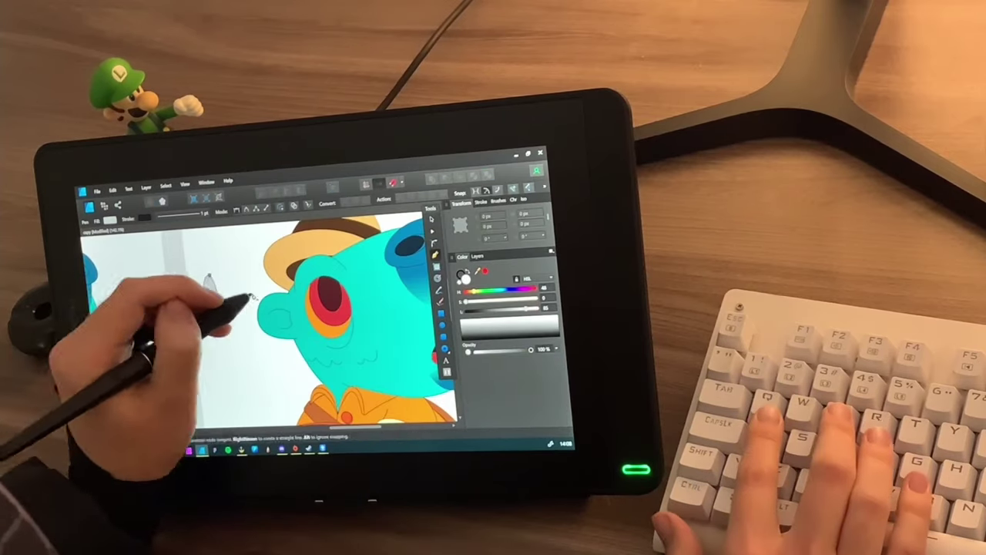
{"action": "left_click_drag", "start_coordinate": [208, 305], "coordinate": [219, 316]}
{"action": "key", "text": "a"}
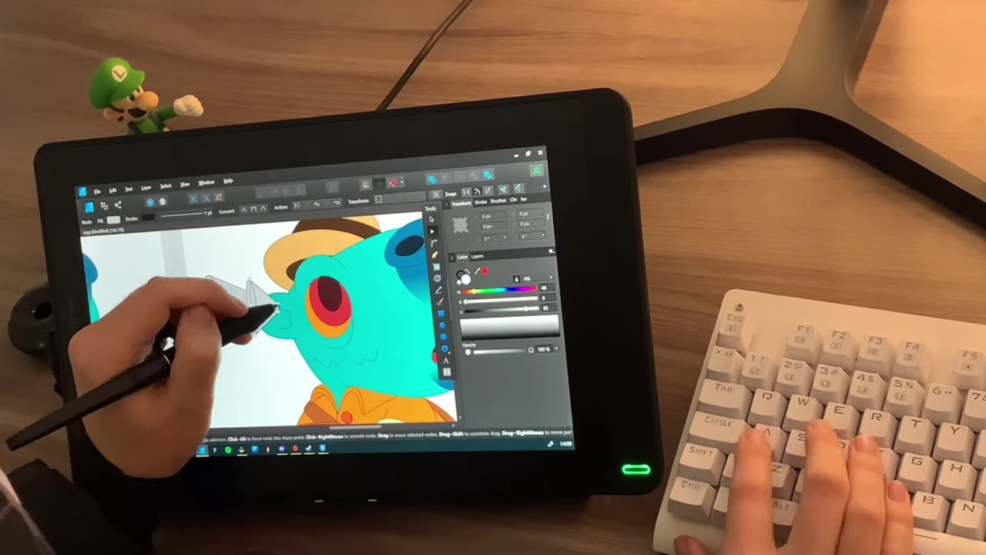
{"action": "key", "text": "ctrl+plus"}
{"action": "key", "text": "ctrl+minus"}
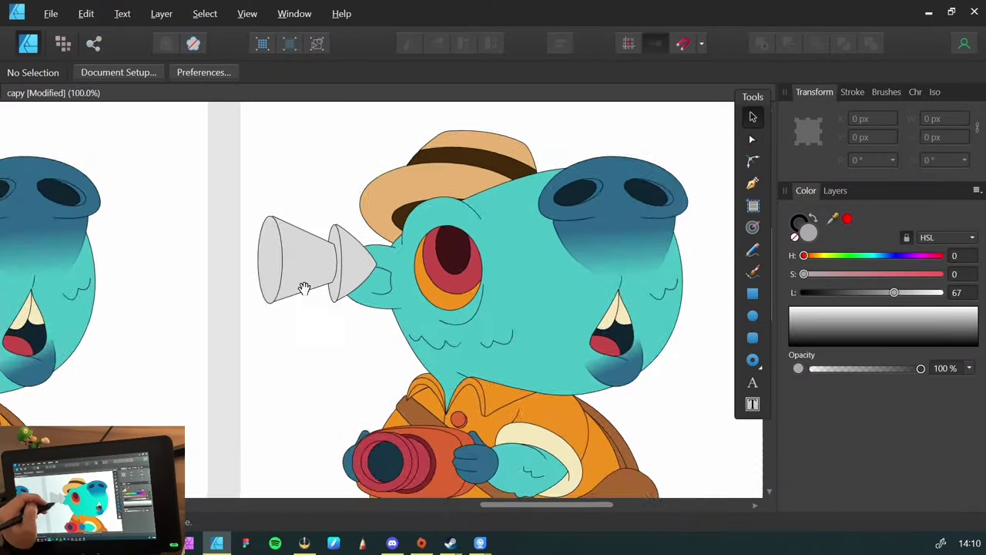
Move the grey arrow group into the render artboard's upper-left corner and rotate it to -37.9° so it points down toward the character
{"action": "left_click", "coordinate": [304, 288]}
{"action": "key", "text": "ctrl+minus"}
{"action": "left_click_drag", "start_coordinate": [332, 259], "coordinate": [254, 176]}
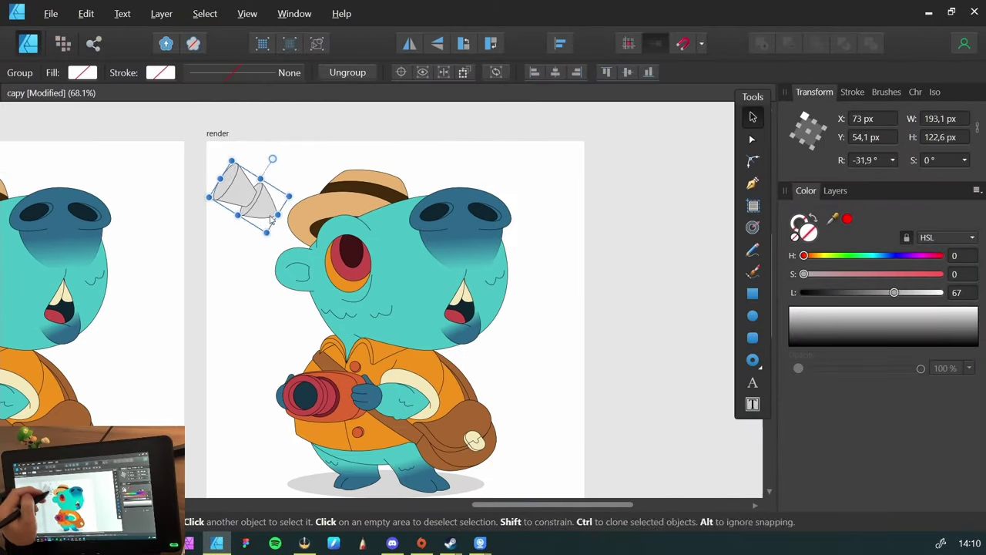
{"action": "left_click", "coordinate": [292, 247]}
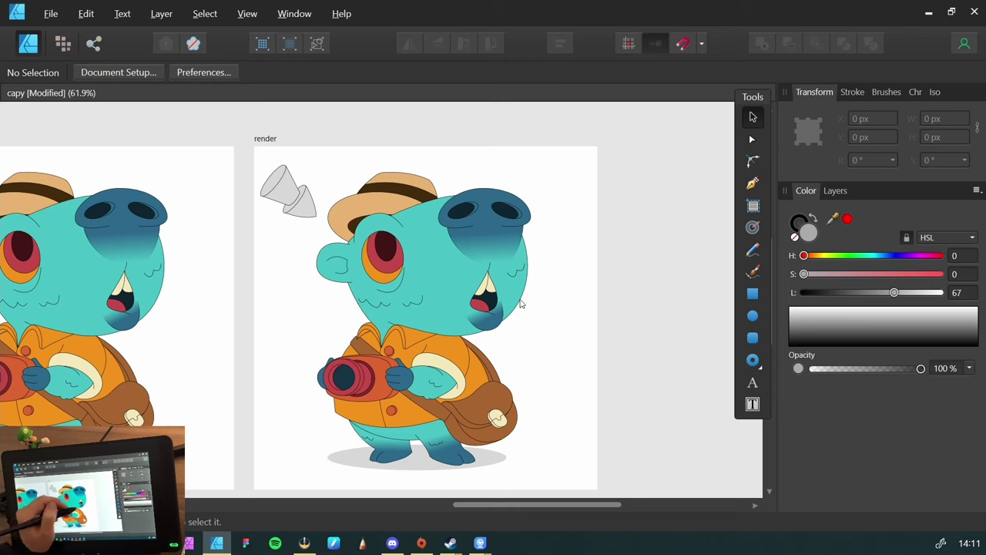
{"action": "left_click_drag", "start_coordinate": [289, 201], "coordinate": [290, 198]}
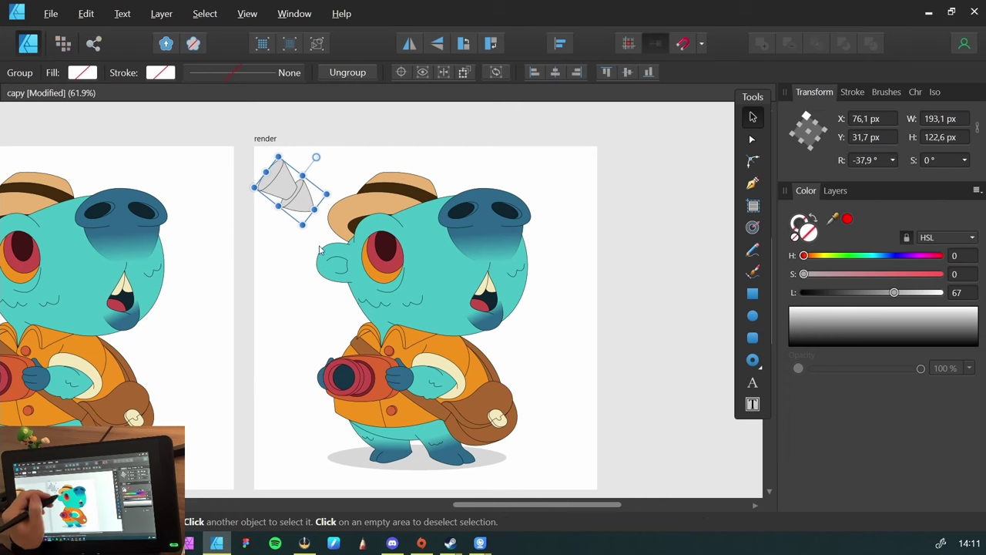
{"action": "left_click", "coordinate": [285, 269]}
Draw a red curved line with the Pen tool from the hat band across the head down to the shirt
{"action": "scroll", "coordinate": [256, 294], "scroll_direction": "up", "scroll_amount": 1}
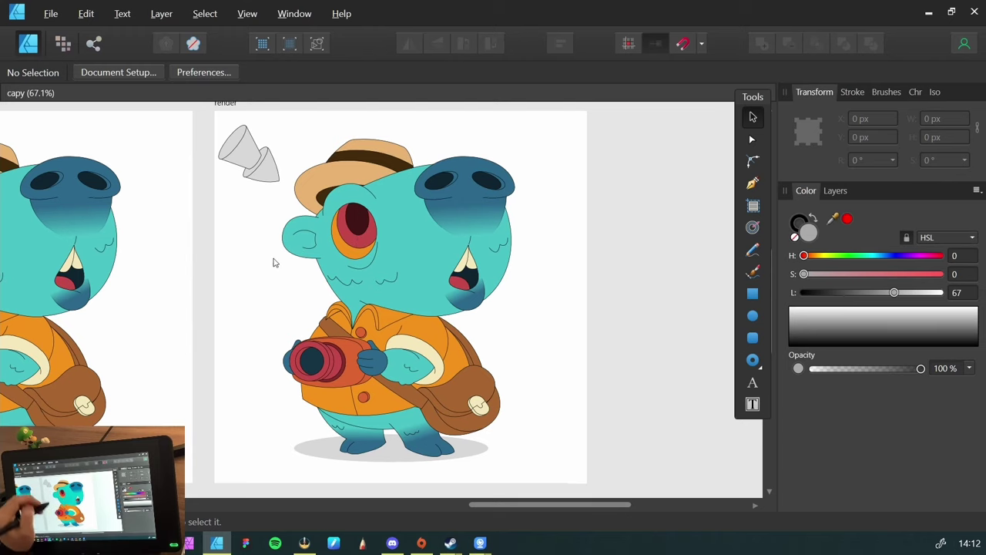
{"action": "left_click_drag", "start_coordinate": [257, 239], "coordinate": [264, 262]}
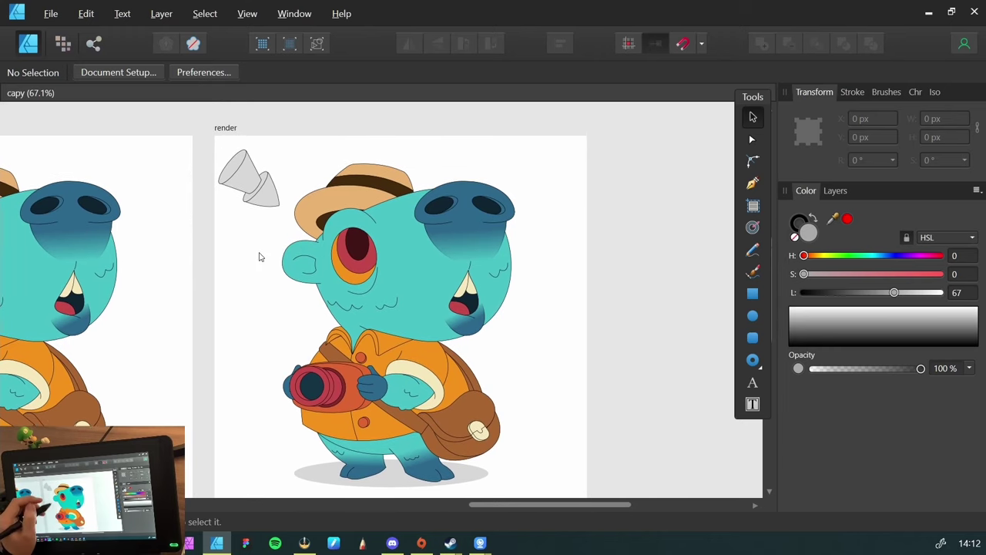
{"action": "scroll", "coordinate": [258, 257], "scroll_direction": "up", "scroll_amount": 2}
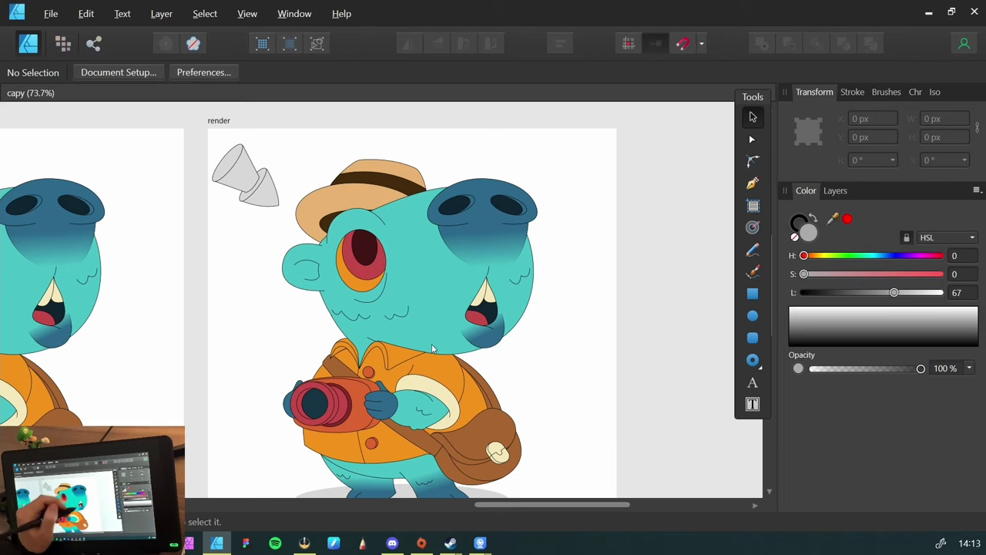
{"action": "left_click", "coordinate": [796, 224]}
{"action": "left_click", "coordinate": [847, 219]}
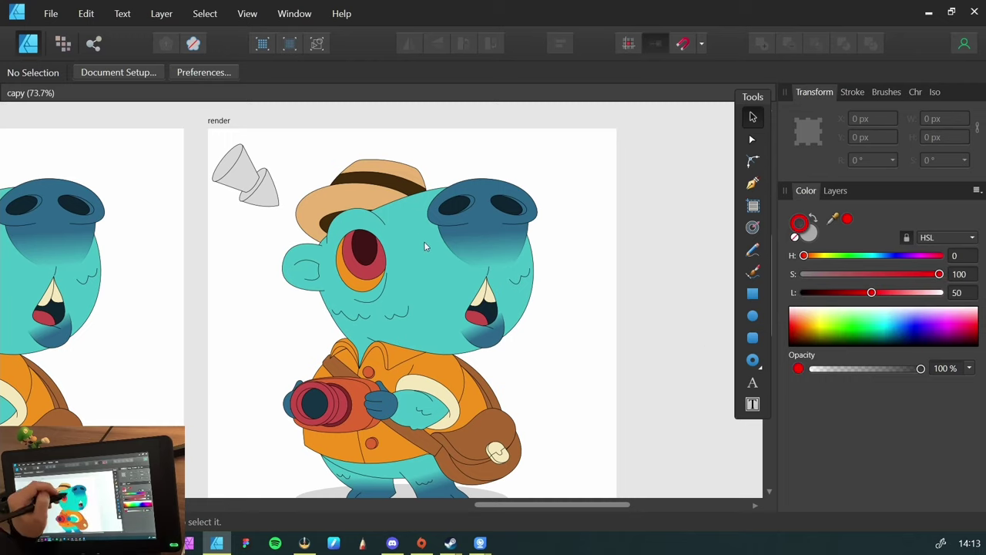
{"action": "key", "text": "p"}
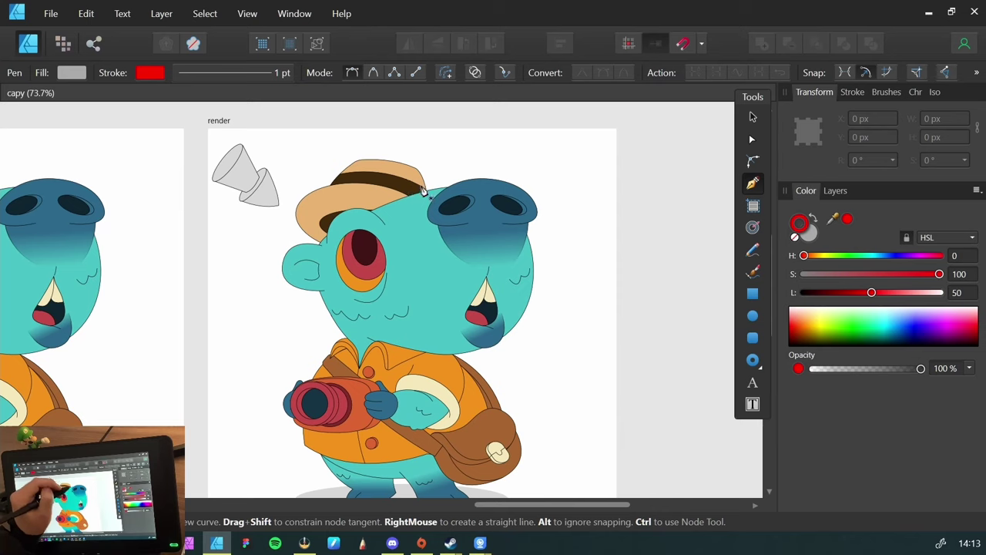
{"action": "left_click", "coordinate": [369, 179]}
{"action": "left_click_drag", "start_coordinate": [436, 245], "coordinate": [444, 313]}
{"action": "left_click_drag", "start_coordinate": [410, 372], "coordinate": [370, 385]}
{"action": "key", "text": "v"}
{"action": "left_click", "coordinate": [266, 351]}
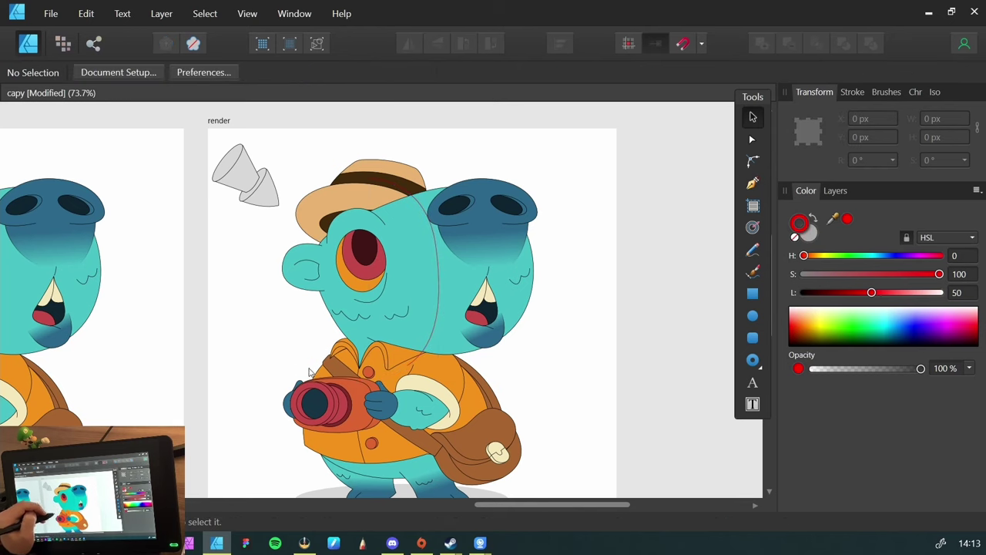
Set the red curve's stroke width to 3.2 pt and deselect it
{"action": "left_click", "coordinate": [434, 279]}
{"action": "left_click", "coordinate": [853, 92]}
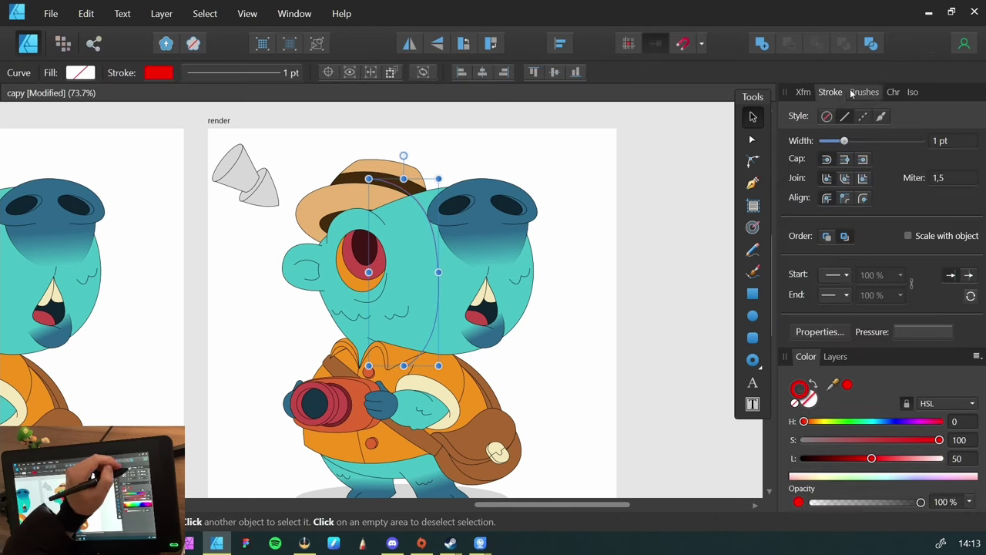
{"action": "left_click_drag", "start_coordinate": [845, 140], "coordinate": [850, 140]}
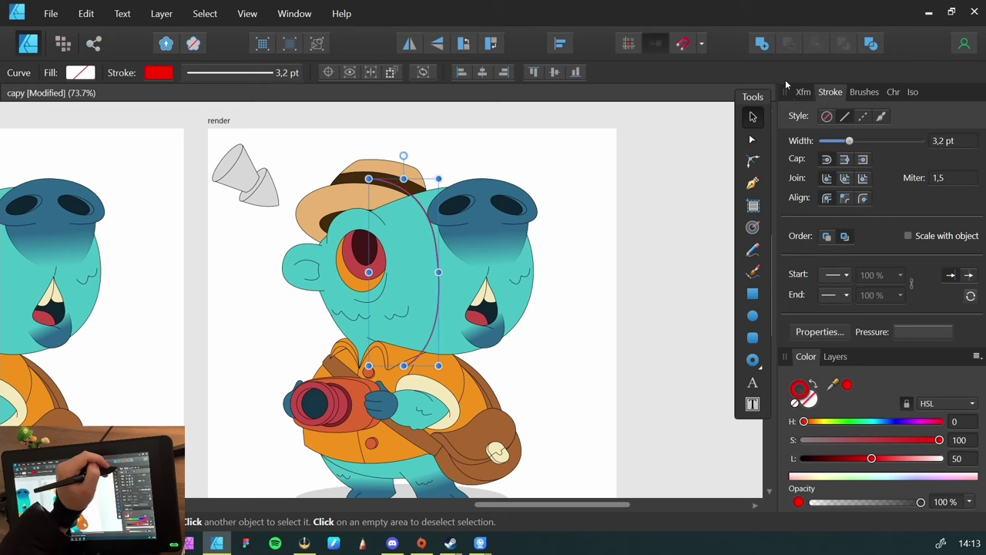
{"action": "left_click", "coordinate": [803, 91]}
{"action": "left_click", "coordinate": [281, 337]}
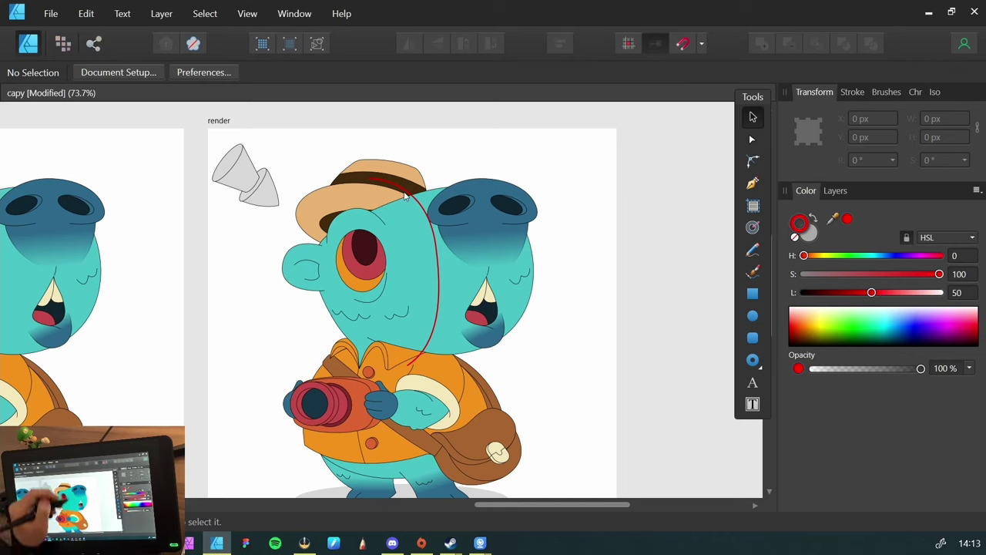
Delete the red curve crossing the capybara's head and clear the selection
{"action": "left_click", "coordinate": [403, 193]}
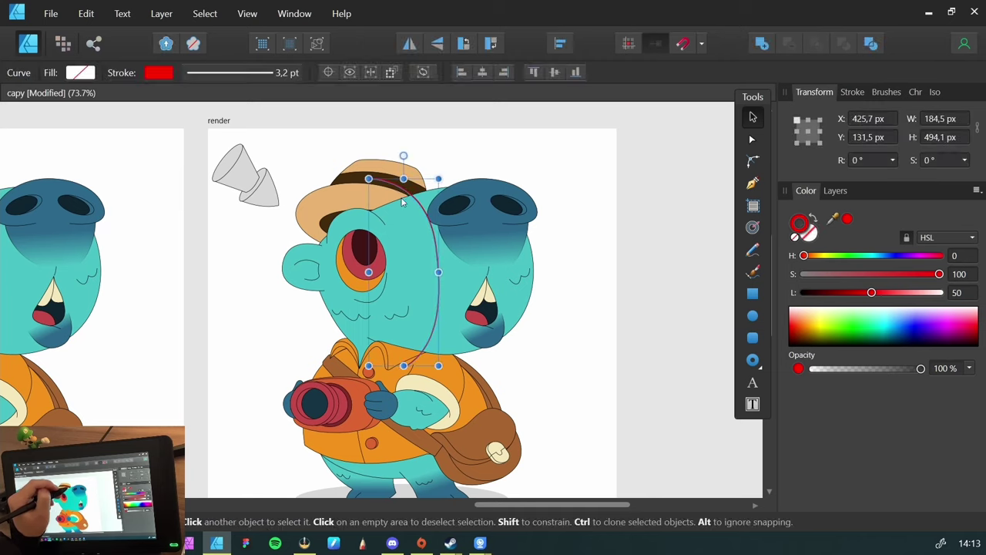
{"action": "key", "text": "Delete"}
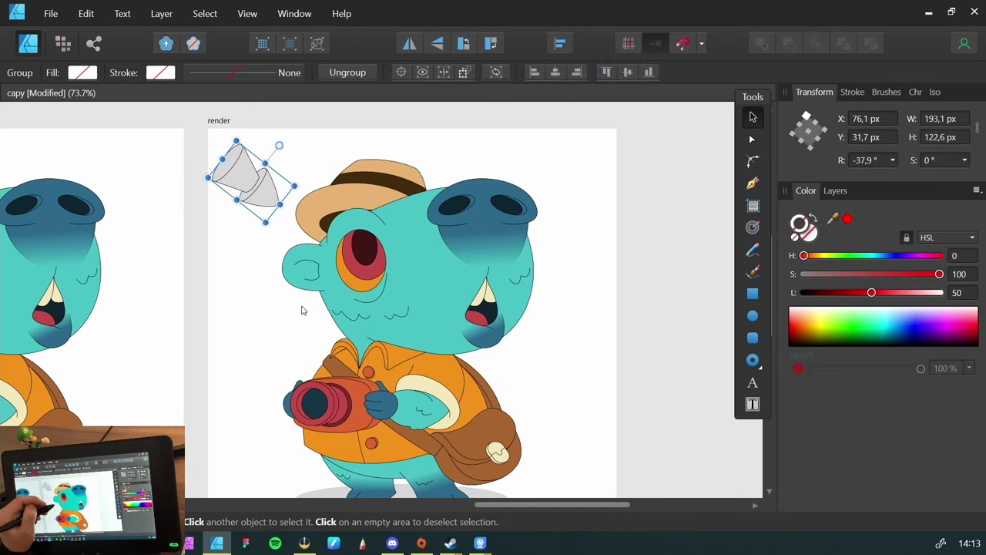
{"action": "left_click", "coordinate": [266, 333]}
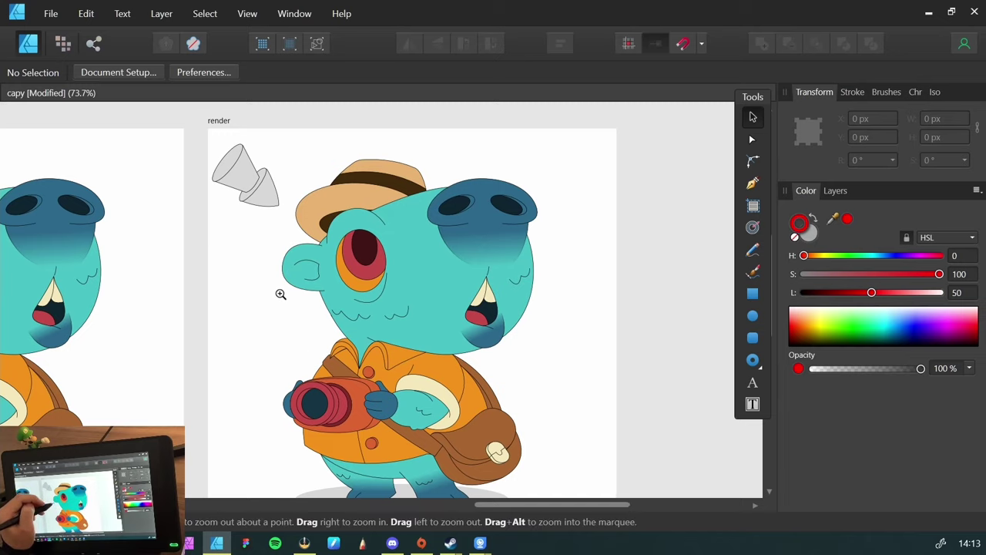
{"action": "left_click_drag", "start_coordinate": [282, 290], "coordinate": [315, 299]}
{"action": "scroll", "coordinate": [315, 299], "scroll_direction": "right", "scroll_amount": 3}
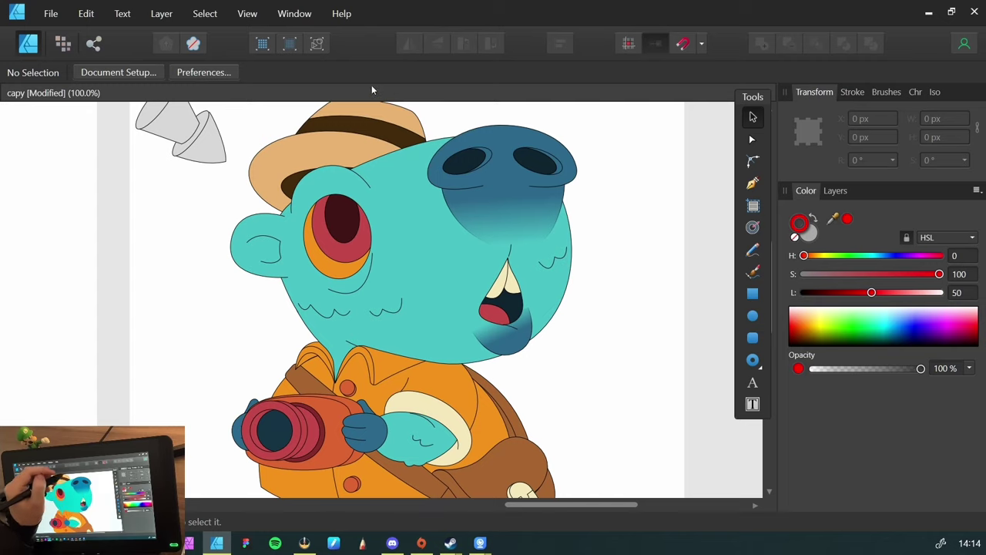
Draw a closed red outline about 729 × 596 px with the Pen tool, curving across the head and around the snout, and deselect it
{"action": "key", "text": "p"}
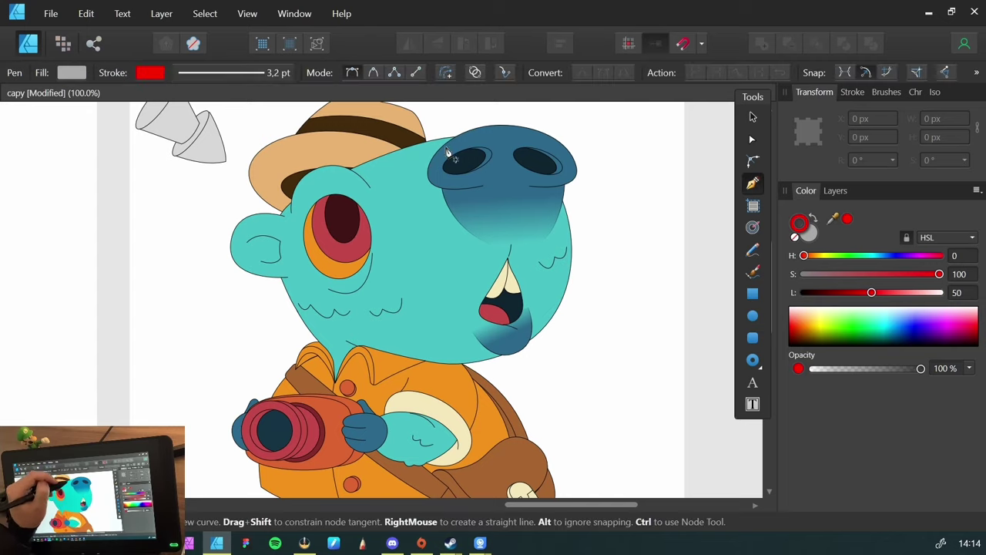
{"action": "left_click", "coordinate": [400, 121]}
{"action": "left_click_drag", "start_coordinate": [461, 279], "coordinate": [420, 378]}
{"action": "left_click_drag", "start_coordinate": [279, 307], "coordinate": [257, 283]}
{"action": "left_click", "coordinate": [279, 390]}
{"action": "left_click", "coordinate": [567, 402]}
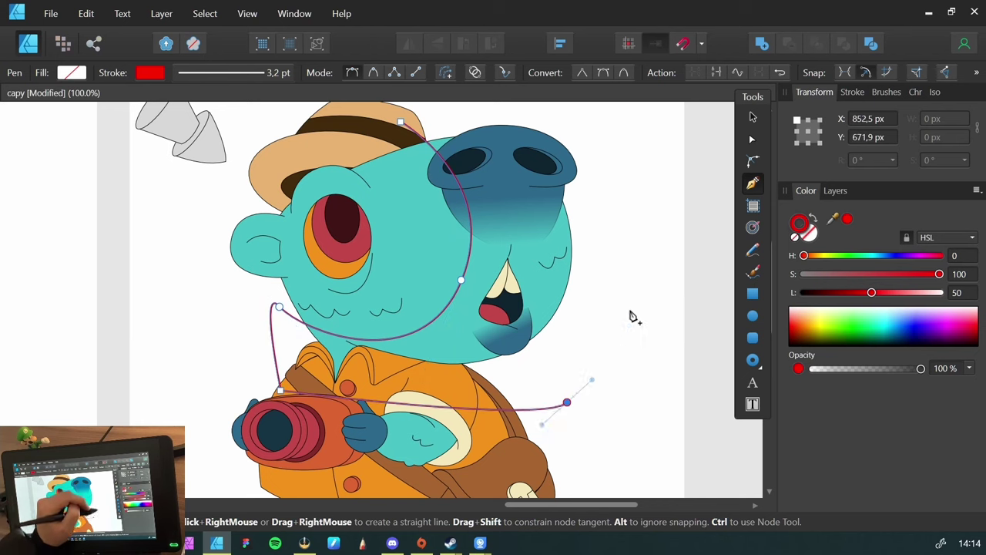
{"action": "left_click_drag", "start_coordinate": [643, 269], "coordinate": [649, 246]}
{"action": "left_click_drag", "start_coordinate": [620, 139], "coordinate": [605, 122]}
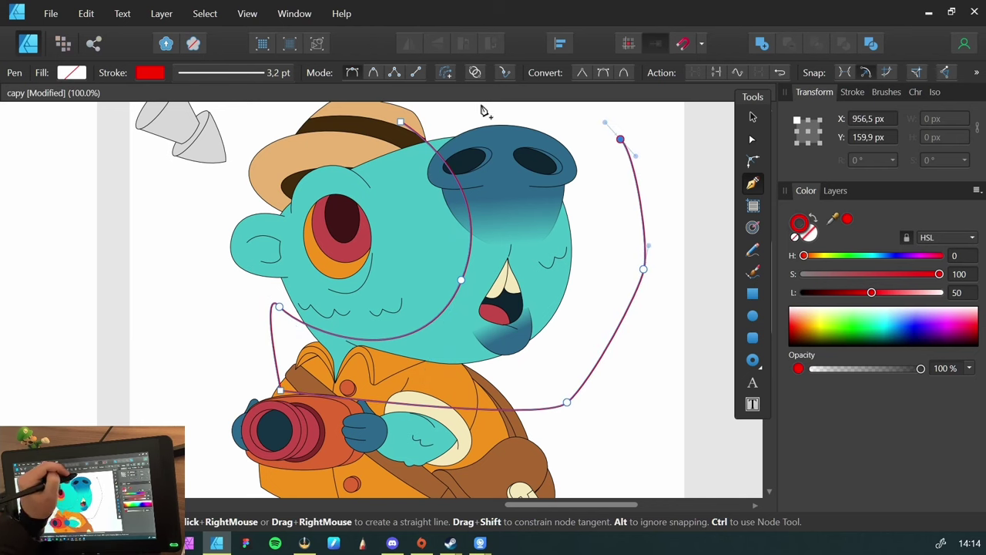
{"action": "left_click", "coordinate": [402, 123]}
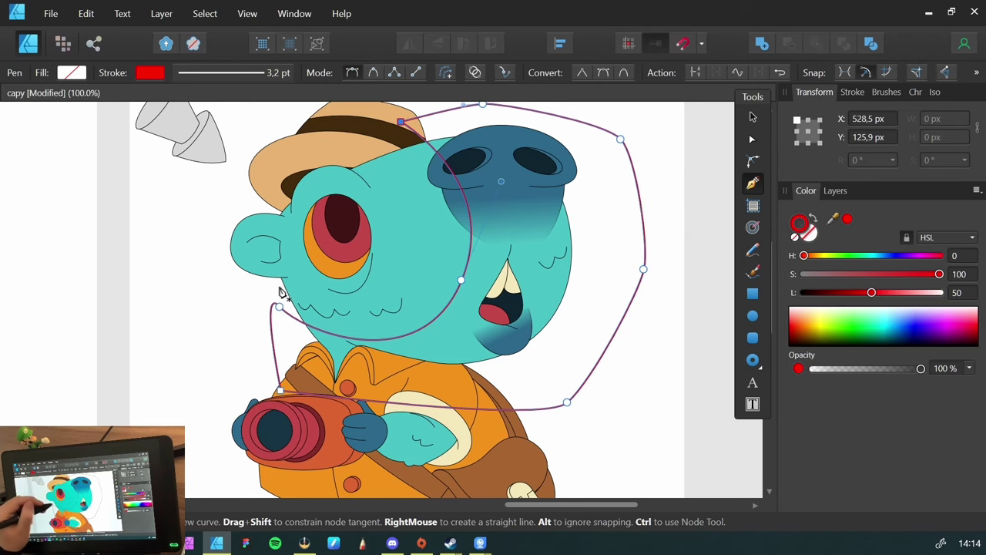
{"action": "key", "text": "v"}
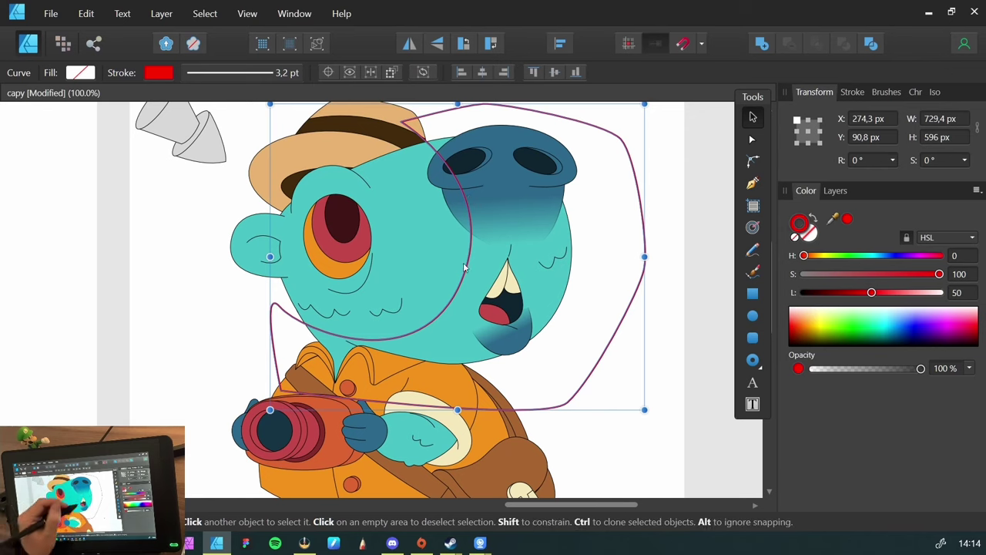
{"action": "left_click", "coordinate": [188, 319]}
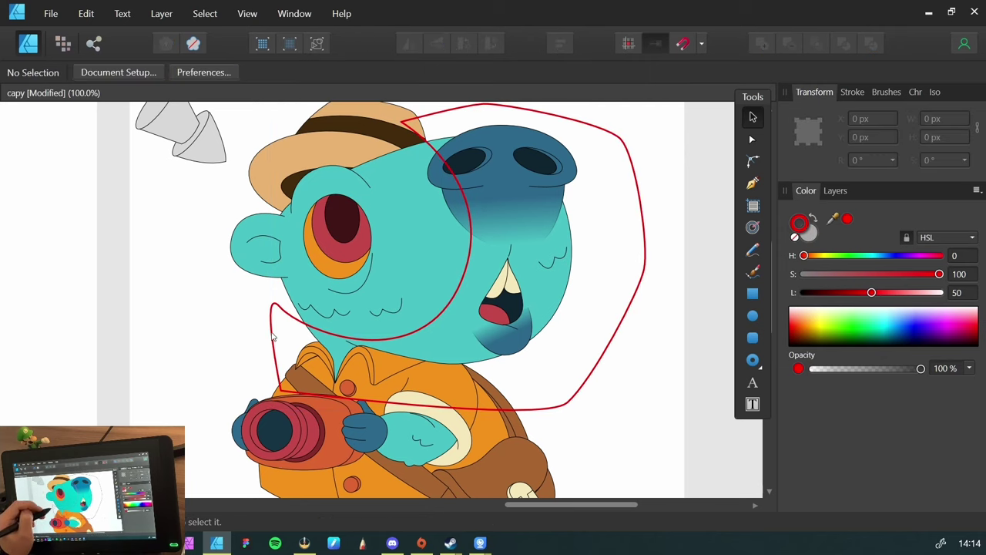
Ungroup the character and cut the red outline to paste it inside the teal head shape
{"action": "left_click", "coordinate": [273, 336]}
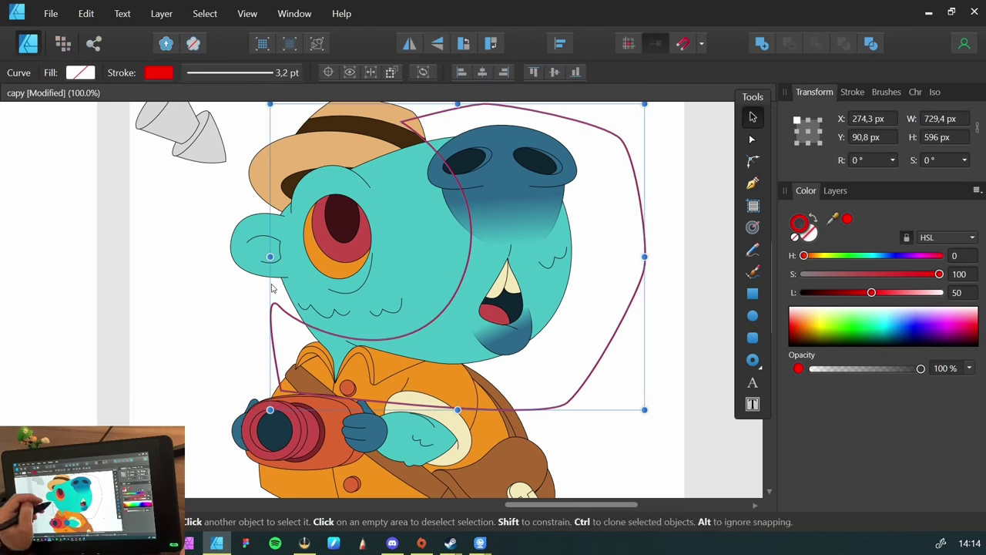
{"action": "key", "text": "Delete"}
{"action": "left_click", "coordinate": [416, 320]}
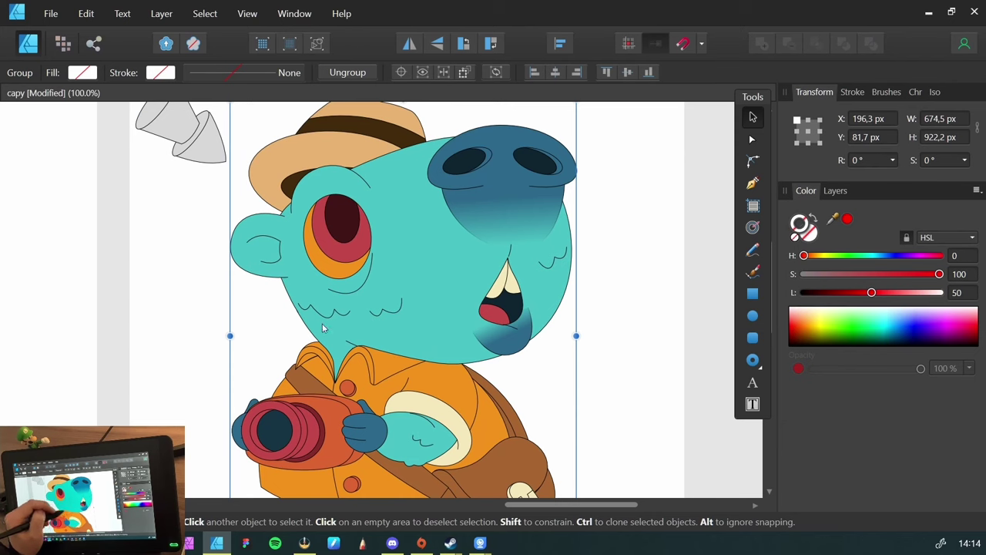
{"action": "key", "text": "ctrl+shift+g"}
{"action": "left_click", "coordinate": [219, 294]}
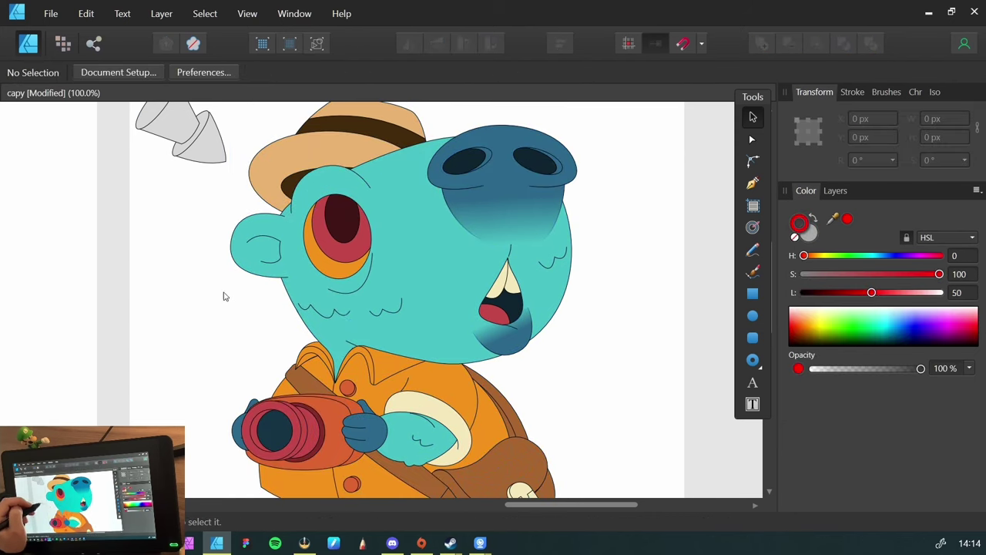
{"action": "left_click", "coordinate": [413, 297]}
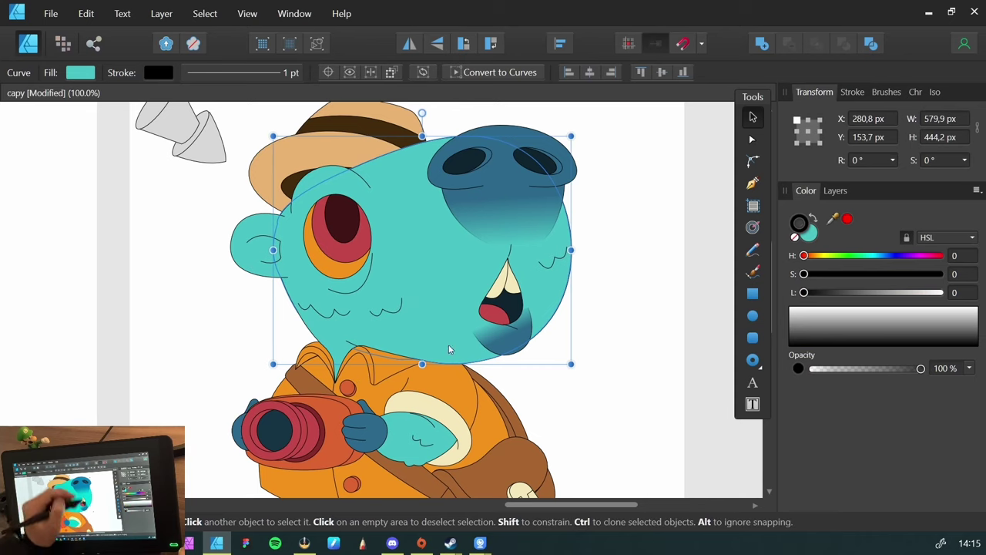
{"action": "left_click", "coordinate": [373, 272]}
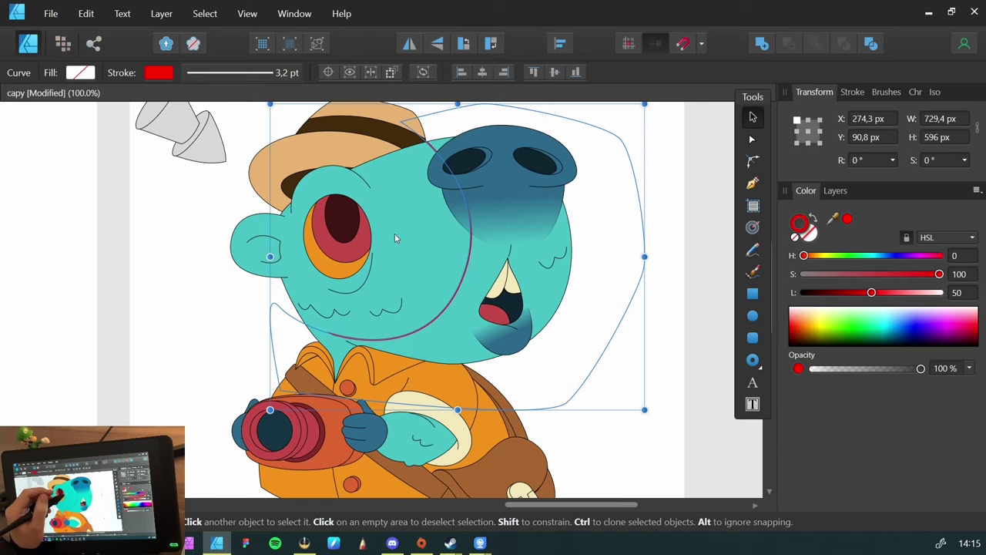
Swap the clipped shape's stroke and fill to give it a red fill without a stroke, and make the fill active
{"action": "key", "text": "shift+x"}
{"action": "key", "text": "ctrl+z"}
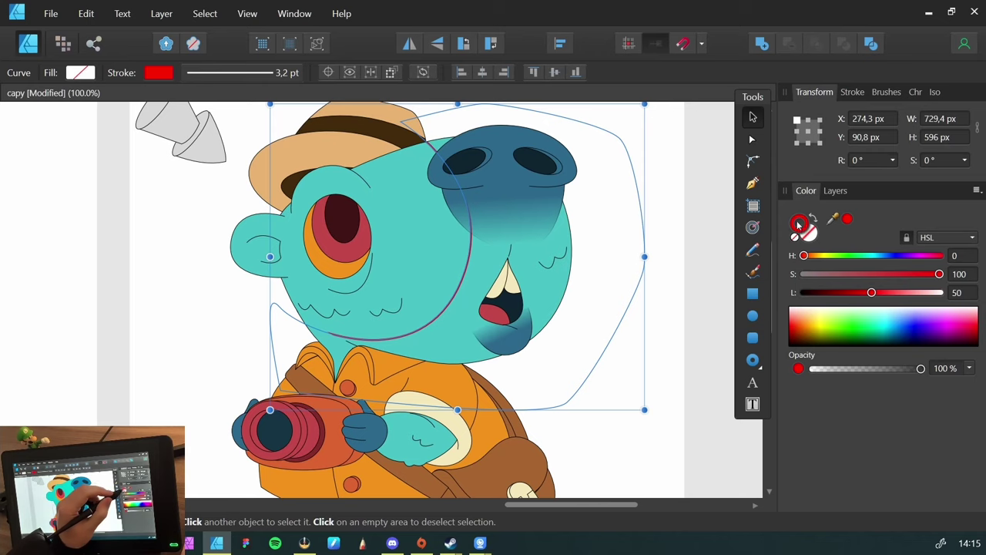
{"action": "key", "text": "shift+x"}
{"action": "key", "text": "shift+x"}
{"action": "key", "text": "shift+x"}
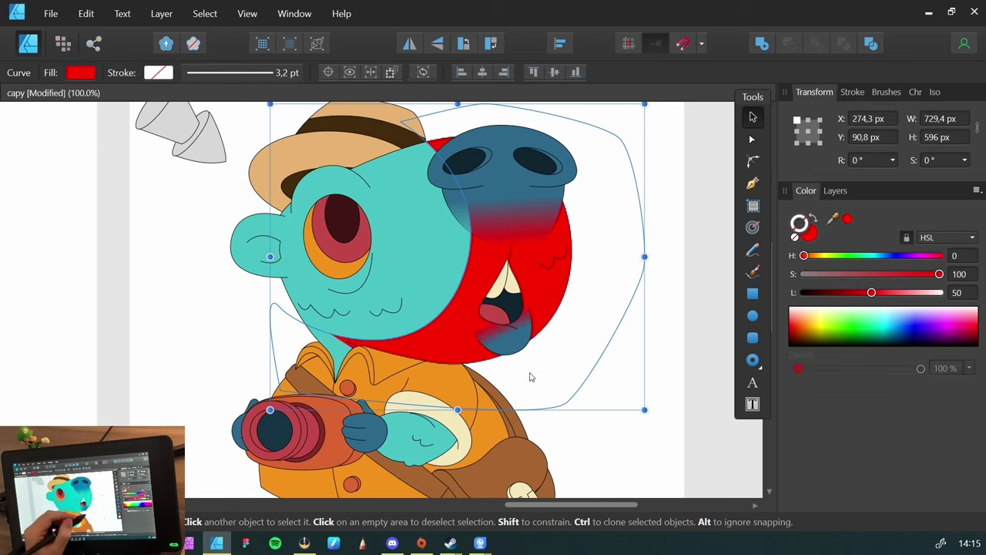
{"action": "key", "text": "shift+x"}
{"action": "key", "text": "shift+x"}
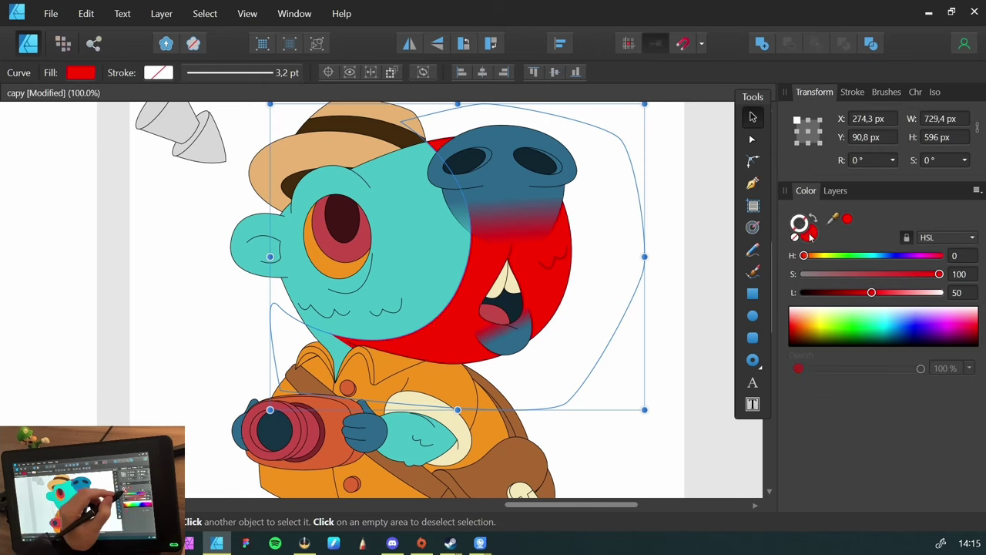
{"action": "key", "text": "x"}
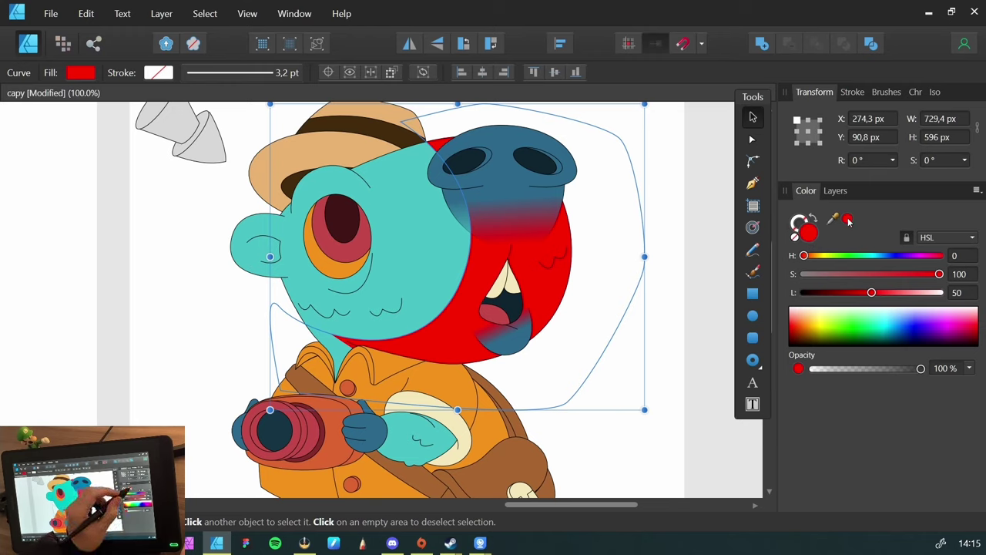
Sample the head's teal with the color picker and apply it as the clipped shape's fill
{"action": "left_click_drag", "start_coordinate": [848, 219], "coordinate": [401, 247]}
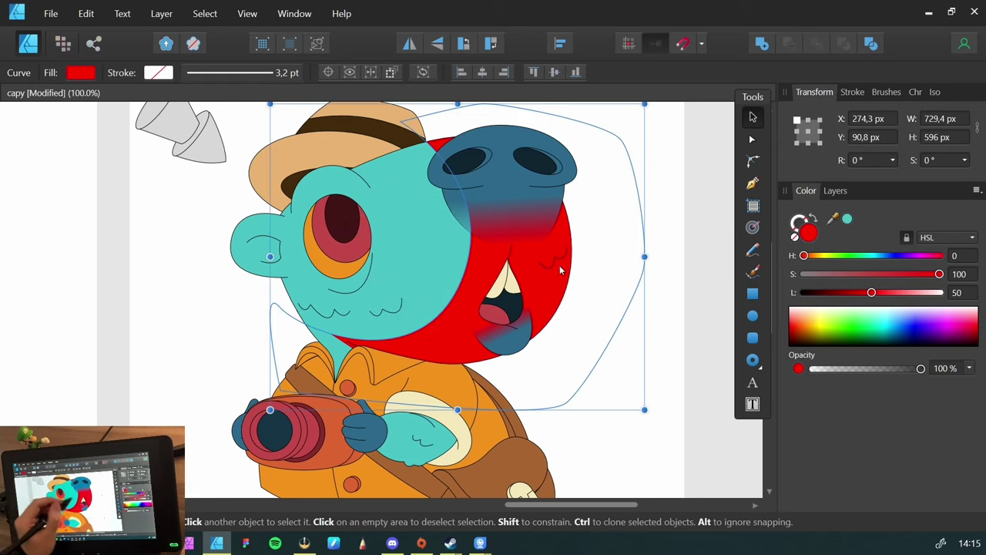
{"action": "left_click", "coordinate": [848, 221]}
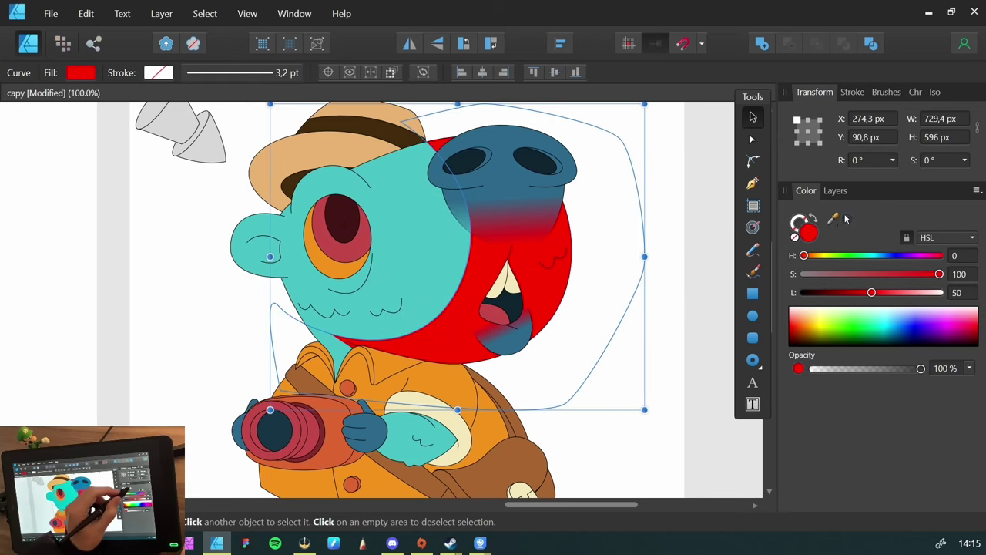
{"action": "left_click_drag", "start_coordinate": [848, 219], "coordinate": [432, 249]}
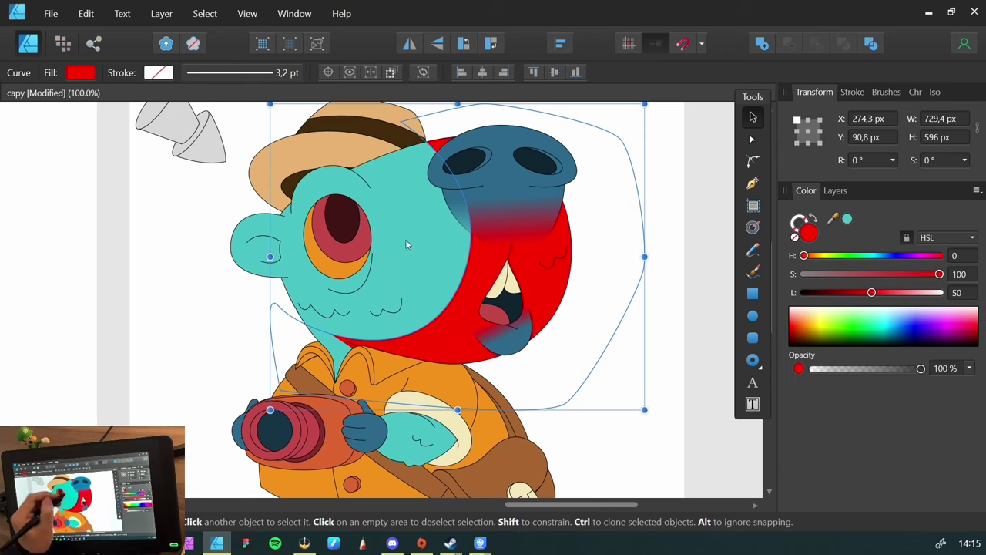
{"action": "left_click", "coordinate": [397, 245]}
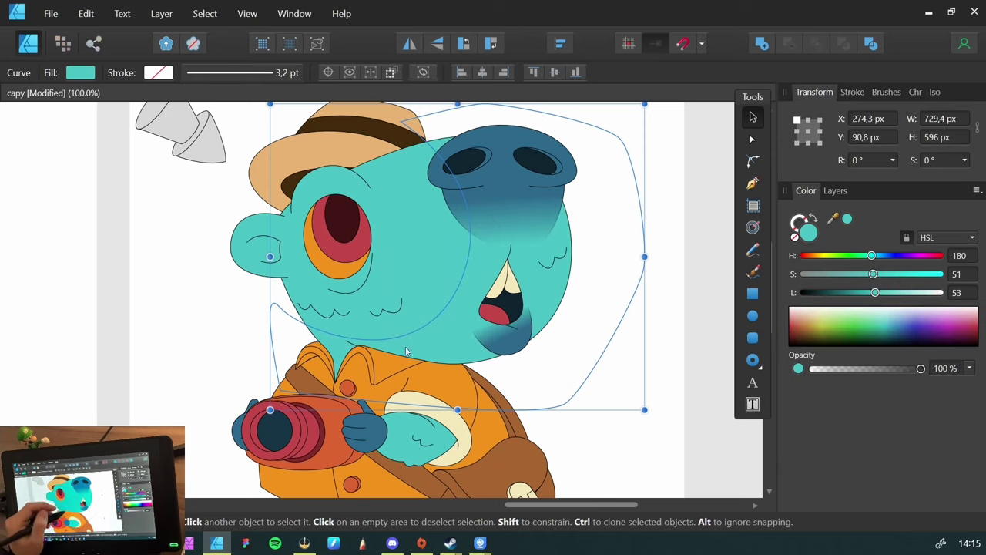
Darken the clipped shape's fill into a shadow teal with hue 182 and lightness 40
{"action": "left_click_drag", "start_coordinate": [878, 296], "coordinate": [859, 296]}
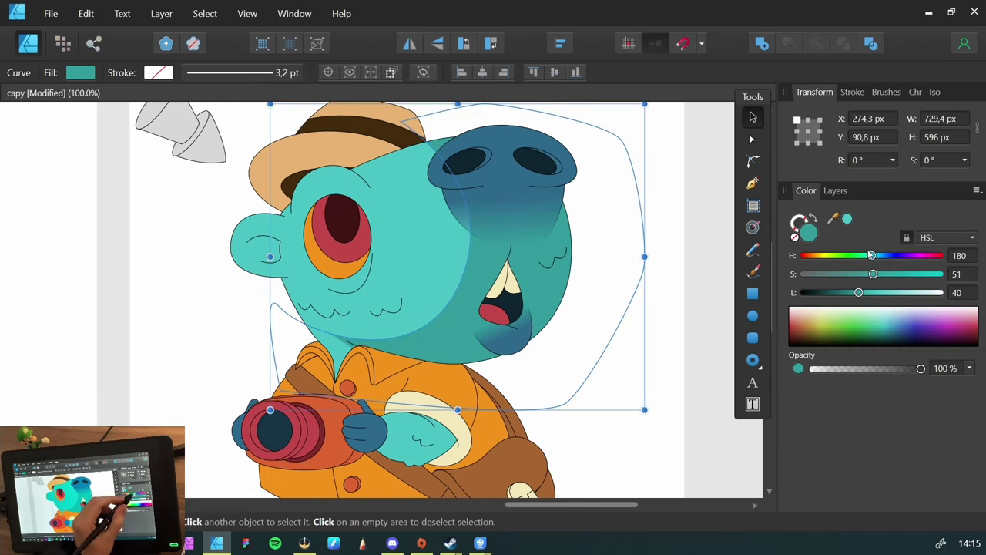
{"action": "left_click_drag", "start_coordinate": [872, 255], "coordinate": [873, 262]}
{"action": "left_click_drag", "start_coordinate": [860, 295], "coordinate": [857, 296]}
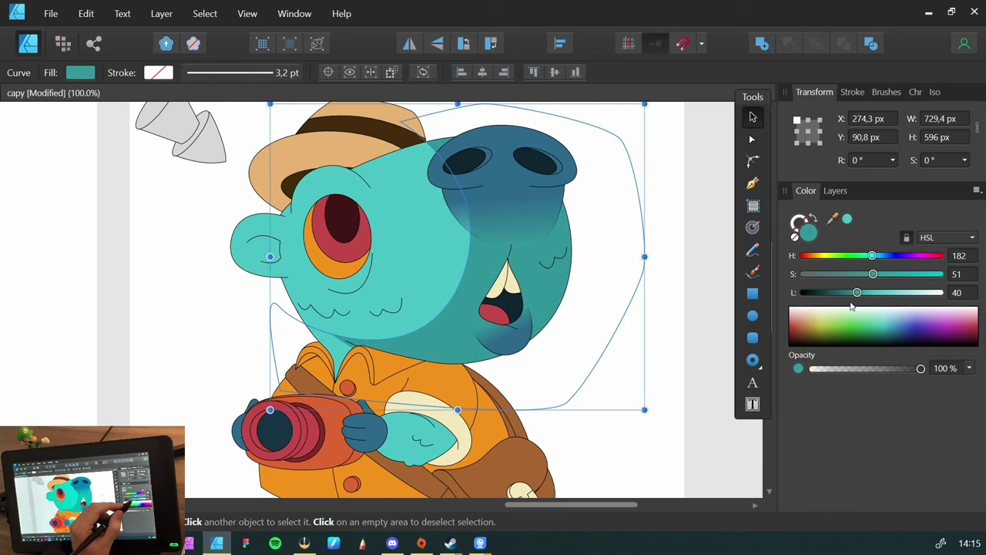
Apply a Gaussian Blur layer effect to the head shadow, raising its radius until the edge fades softly, and deselect the shape
{"action": "left_click", "coordinate": [835, 193]}
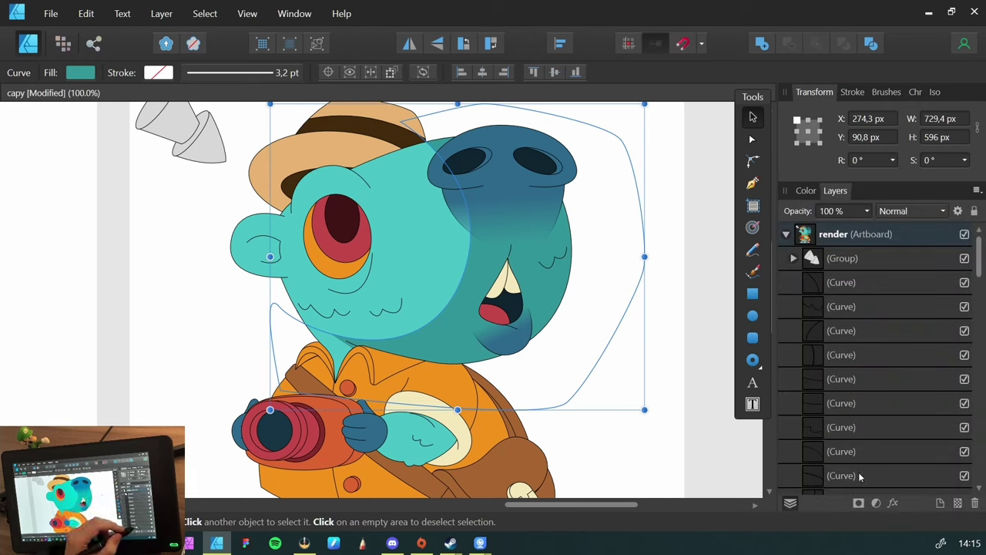
{"action": "left_click", "coordinate": [892, 505]}
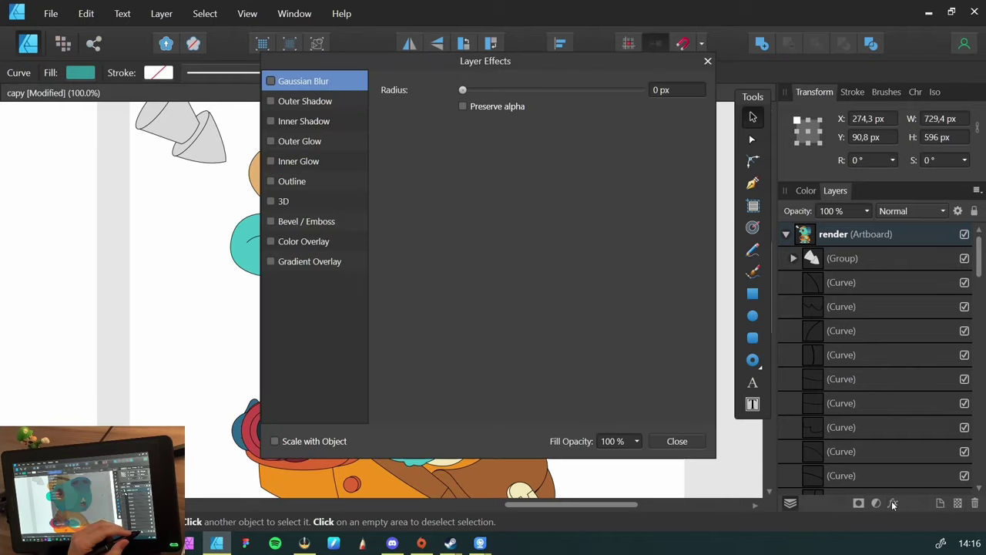
{"action": "left_click_drag", "start_coordinate": [288, 63], "coordinate": [578, 142]}
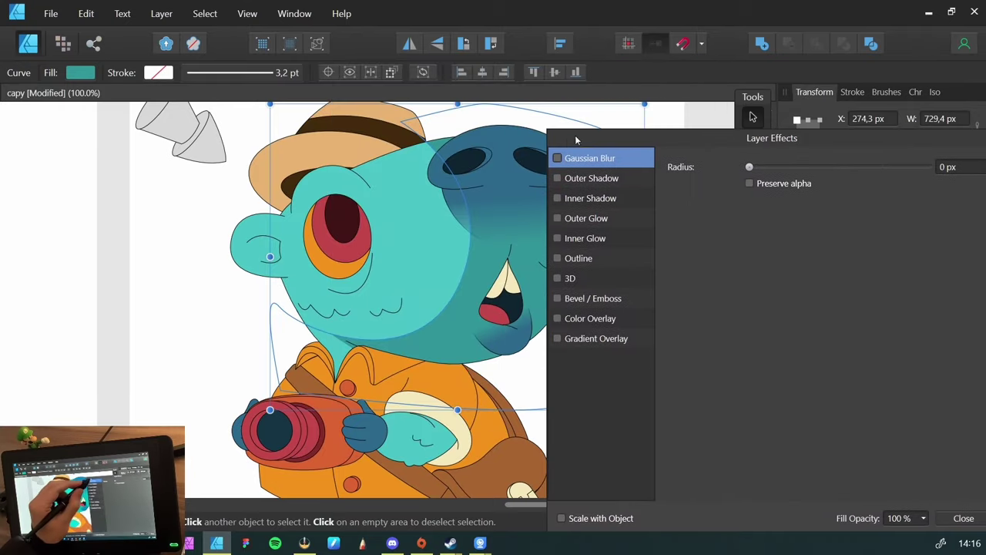
{"action": "left_click", "coordinate": [557, 158]}
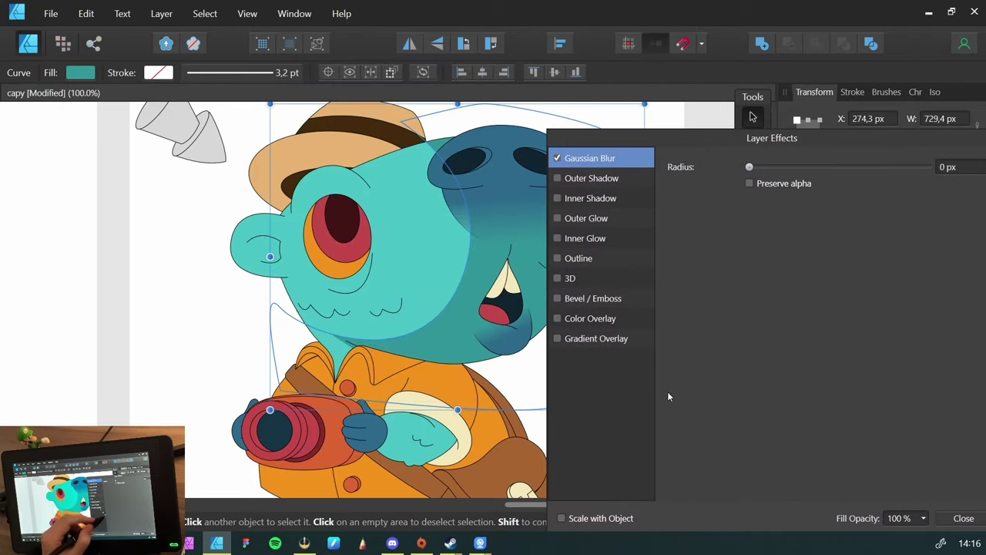
{"action": "left_click_drag", "start_coordinate": [666, 147], "coordinate": [743, 144]}
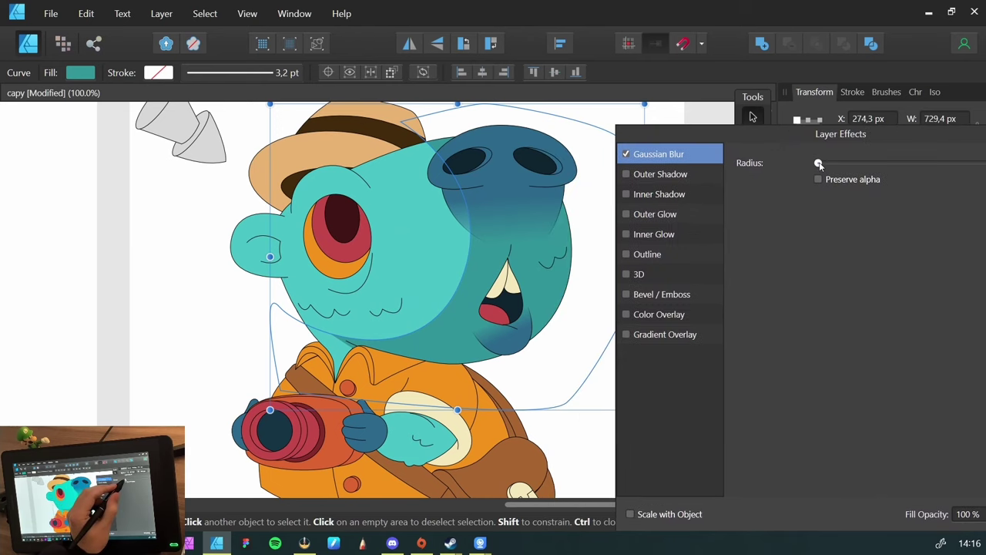
{"action": "left_click_drag", "start_coordinate": [818, 162], "coordinate": [837, 164]}
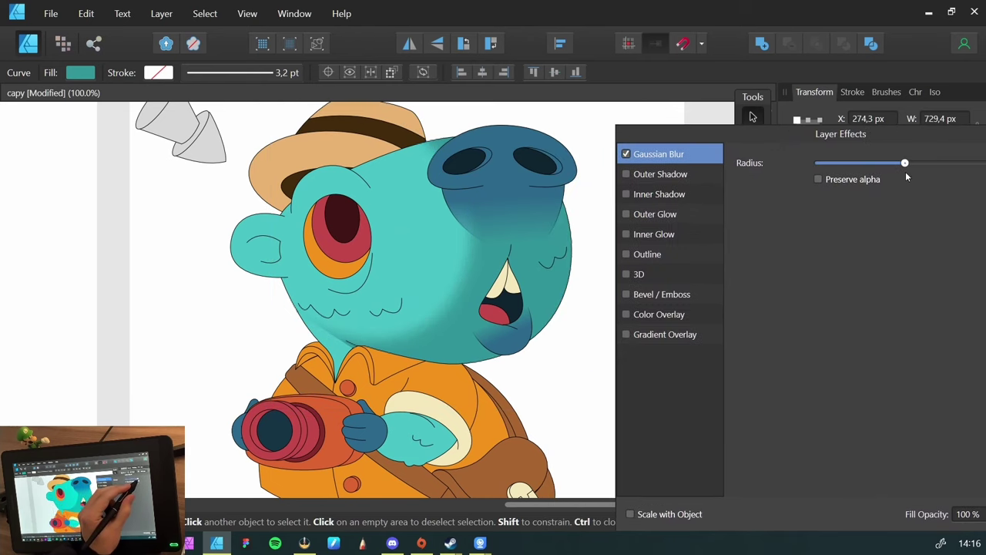
{"action": "mouse_move", "coordinate": [929, 181]}
{"action": "left_mouse_down"}
{"action": "mouse_move", "coordinate": [903, 181]}
{"action": "mouse_move", "coordinate": [930, 183]}
{"action": "left_mouse_up"}
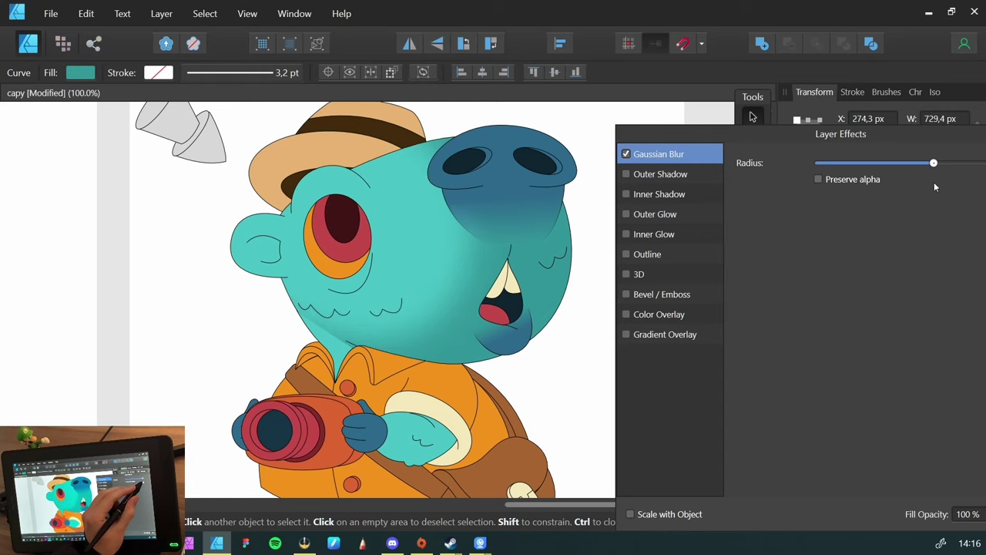
{"action": "left_click_drag", "start_coordinate": [829, 136], "coordinate": [804, 223]}
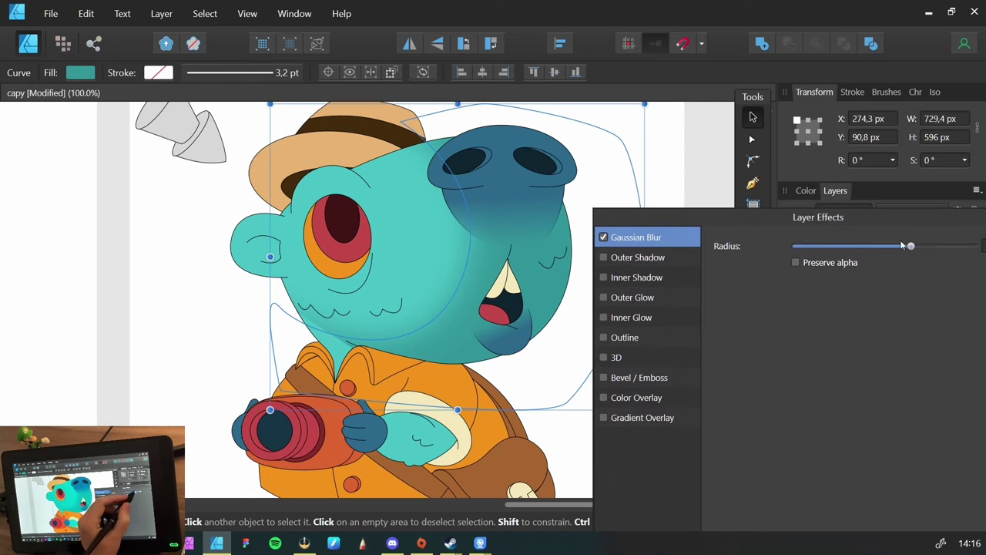
{"action": "mouse_move", "coordinate": [912, 246]}
{"action": "left_mouse_down"}
{"action": "mouse_move", "coordinate": [899, 246]}
{"action": "mouse_move", "coordinate": [908, 246]}
{"action": "left_mouse_up"}
{"action": "left_click_drag", "start_coordinate": [851, 216], "coordinate": [794, 198]}
{"action": "key", "text": "Escape"}
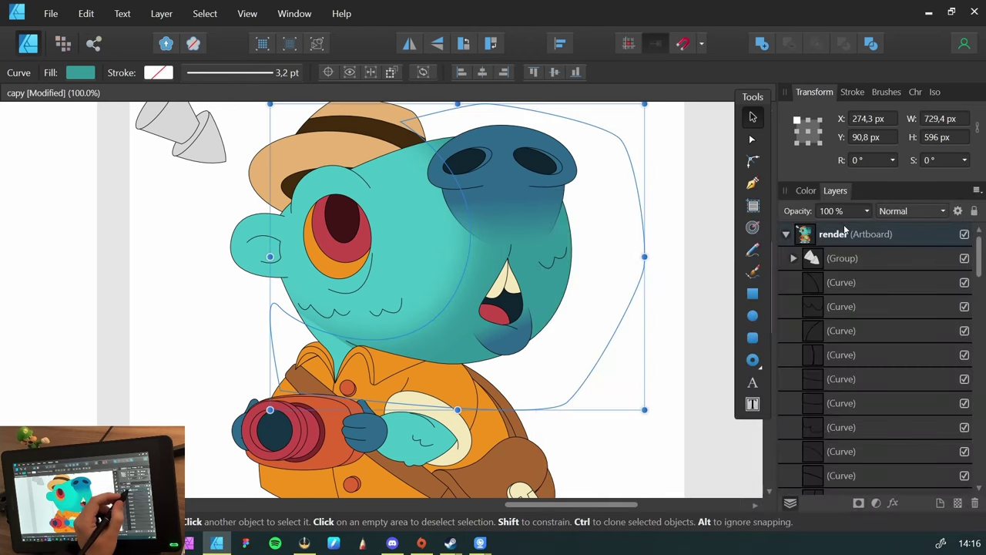
{"action": "left_click", "coordinate": [804, 191]}
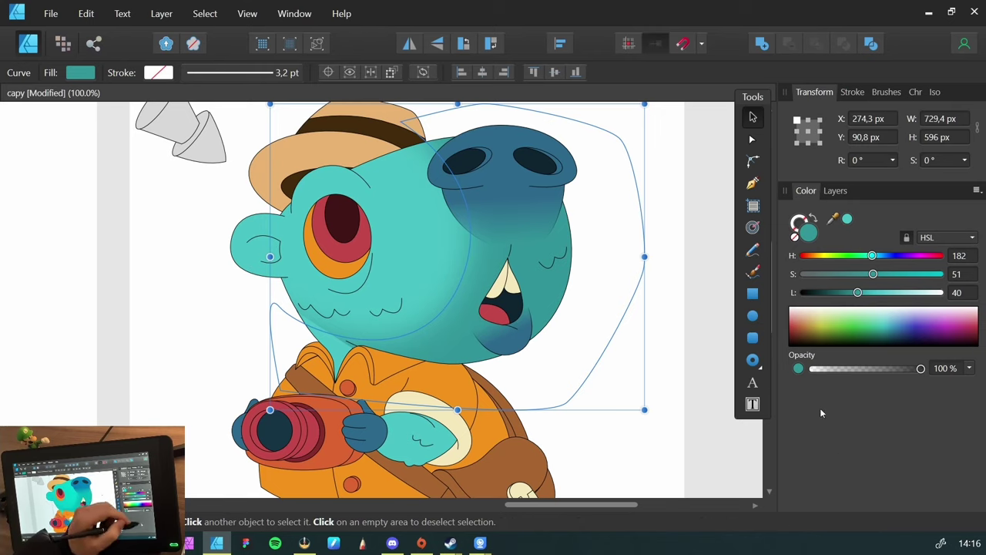
{"action": "left_click", "coordinate": [203, 270]}
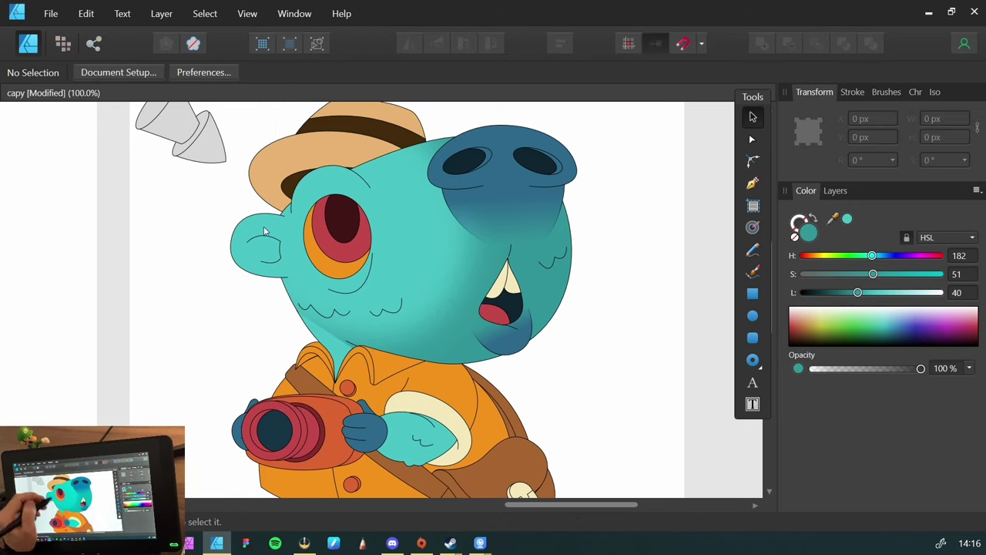
Open the layer effects of the ear to view the available effects, and close them without applying any
{"action": "left_click", "coordinate": [244, 234]}
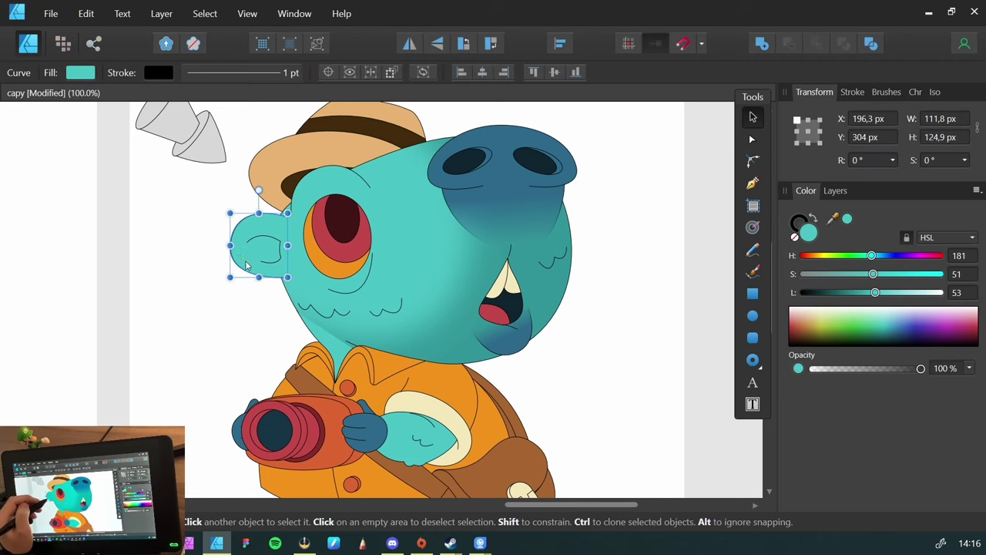
{"action": "key", "text": "ctrl+shift+e"}
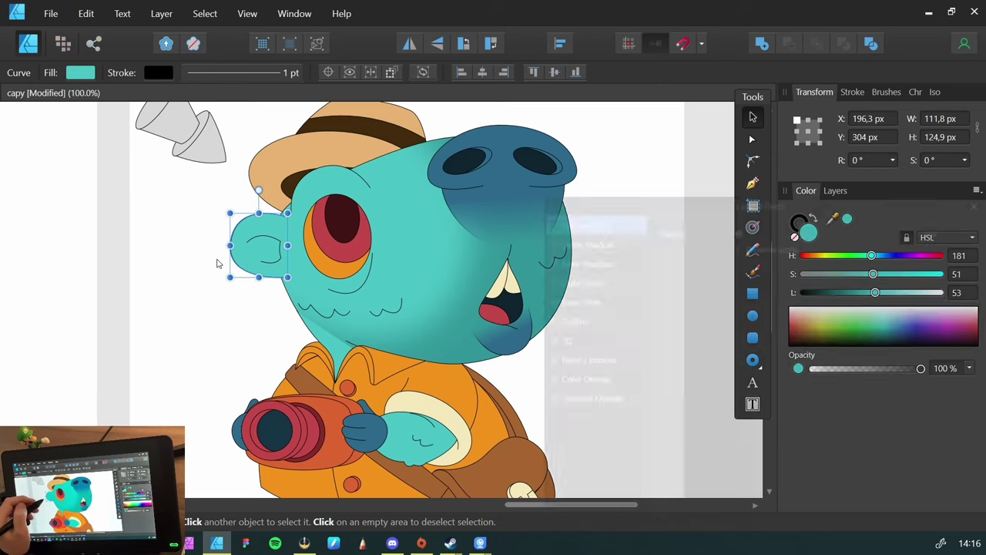
{"action": "left_click_drag", "start_coordinate": [681, 200], "coordinate": [603, 149]}
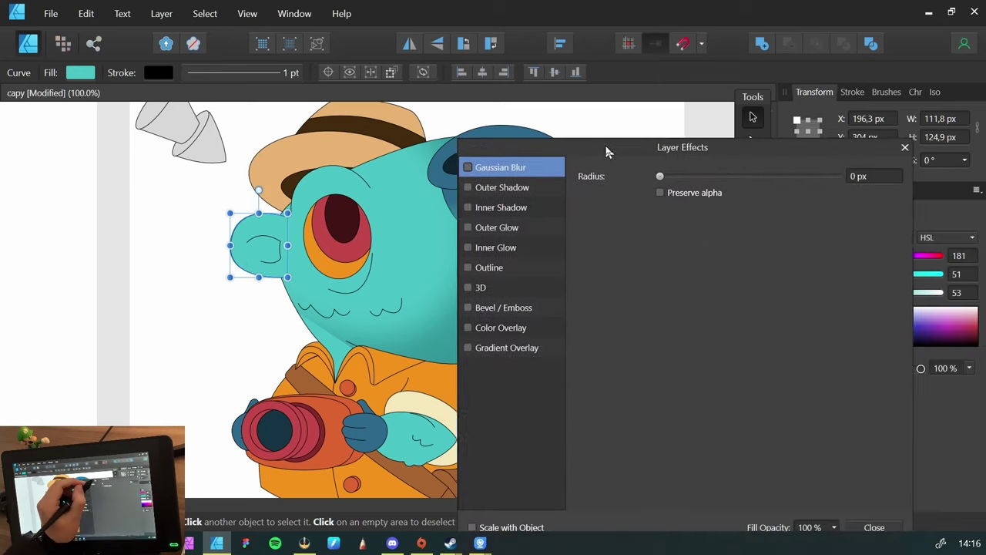
{"action": "left_click", "coordinate": [871, 528]}
View the keyboard shortcut settings in the preferences, close them and deselect the ear
{"action": "left_click", "coordinate": [85, 13]}
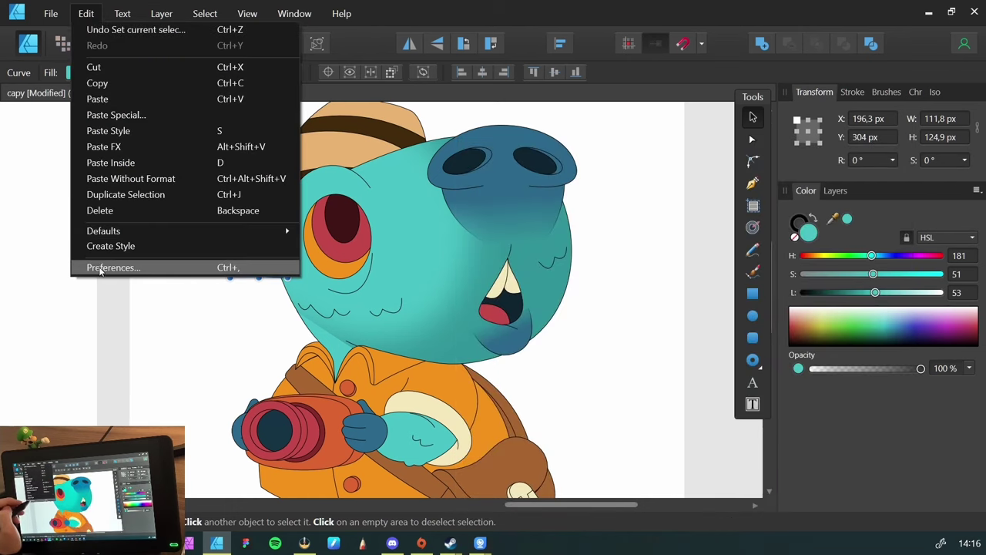
{"action": "left_click", "coordinate": [100, 269]}
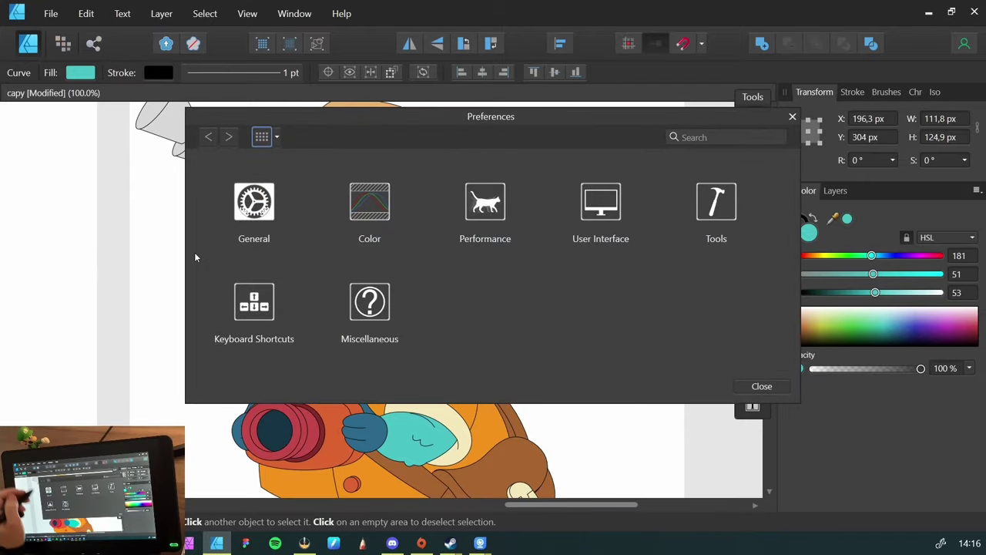
{"action": "left_click", "coordinate": [250, 299]}
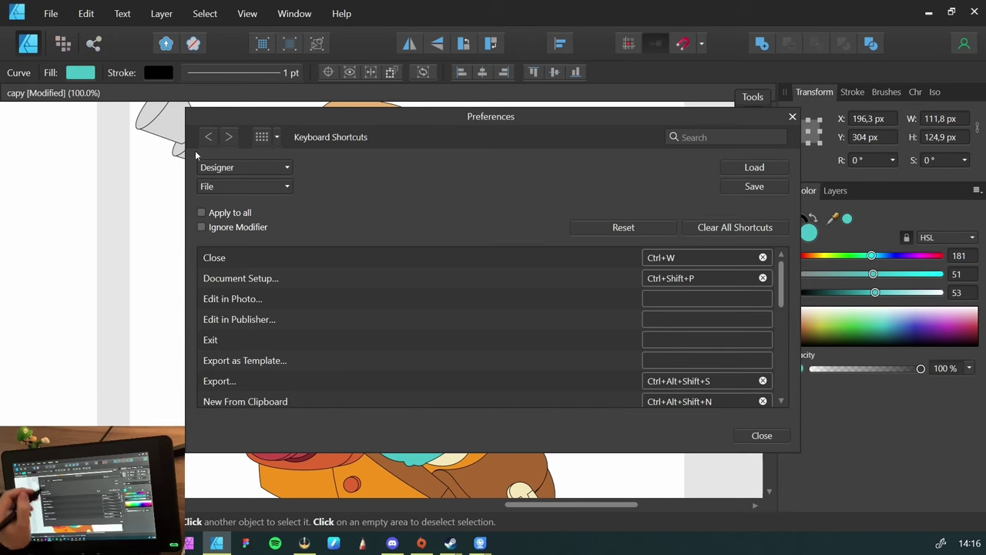
{"action": "left_click", "coordinate": [792, 115]}
{"action": "left_click", "coordinate": [208, 316]}
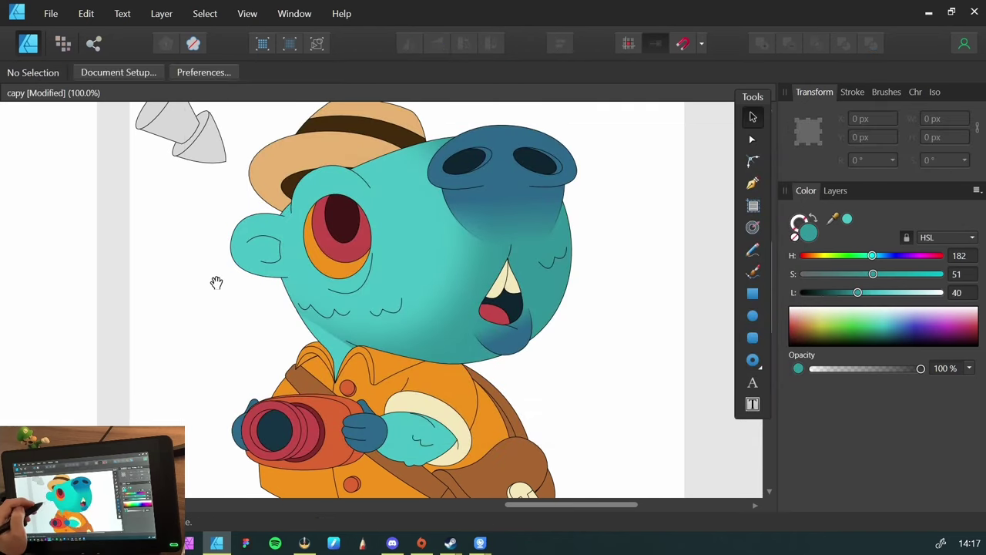
Examine the head and its clipped shadow shape up close, and clear the selection
{"action": "key", "text": "z"}
{"action": "left_click_drag", "start_coordinate": [198, 277], "coordinate": [242, 286]}
{"action": "scroll", "coordinate": [386, 300], "scroll_direction": "right", "scroll_amount": 3}
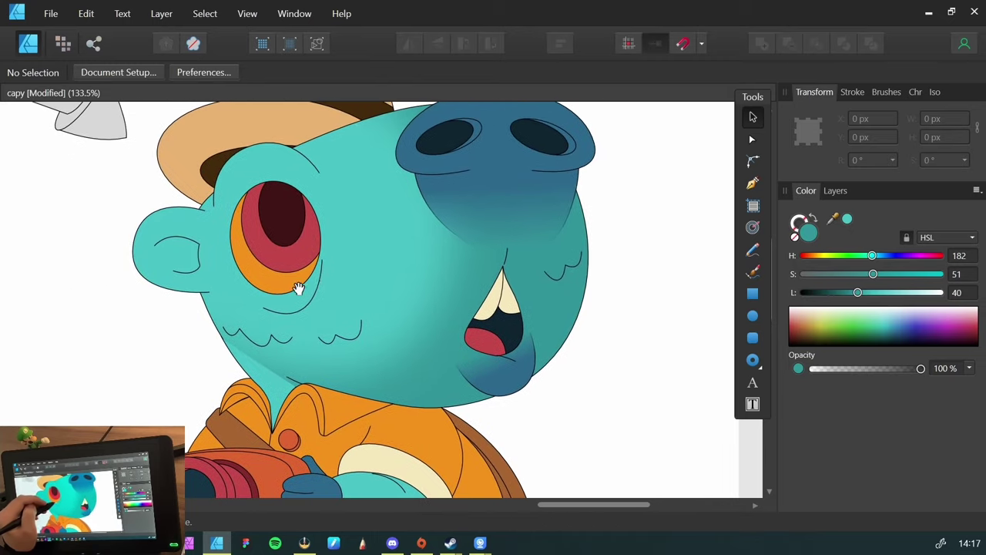
{"action": "left_click", "coordinate": [461, 288]}
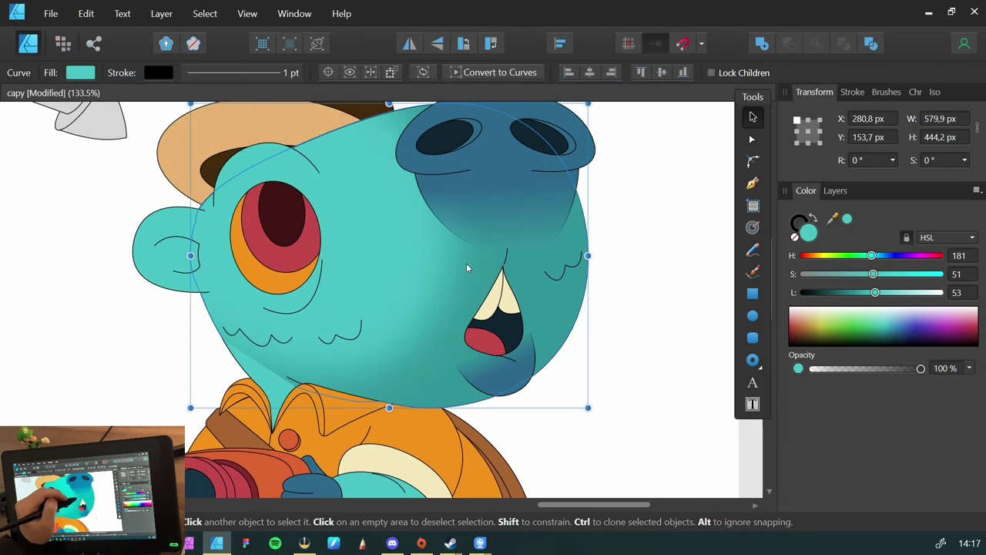
{"action": "left_click", "coordinate": [442, 304]}
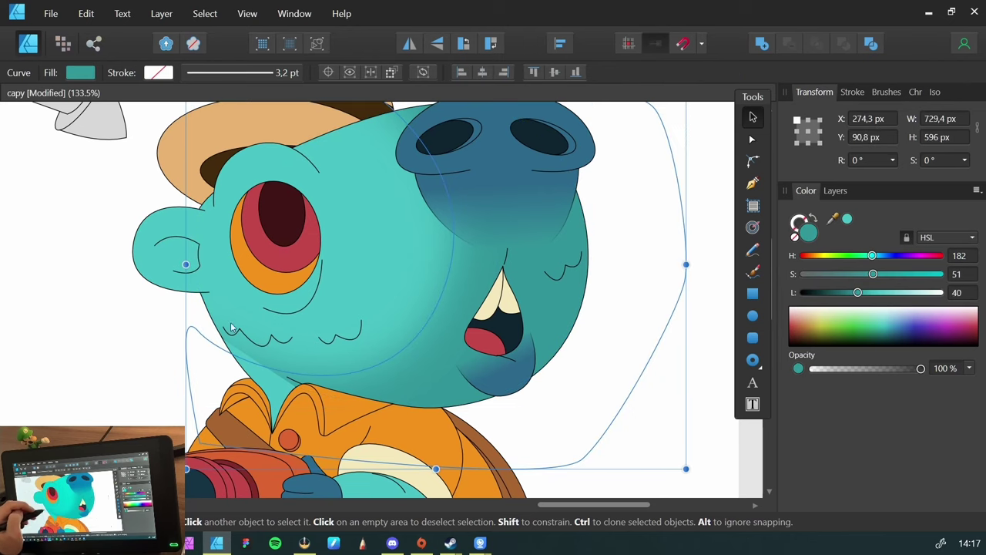
{"action": "scroll", "coordinate": [482, 242], "scroll_direction": "left", "scroll_amount": 2}
{"action": "key", "text": "ctrl+d"}
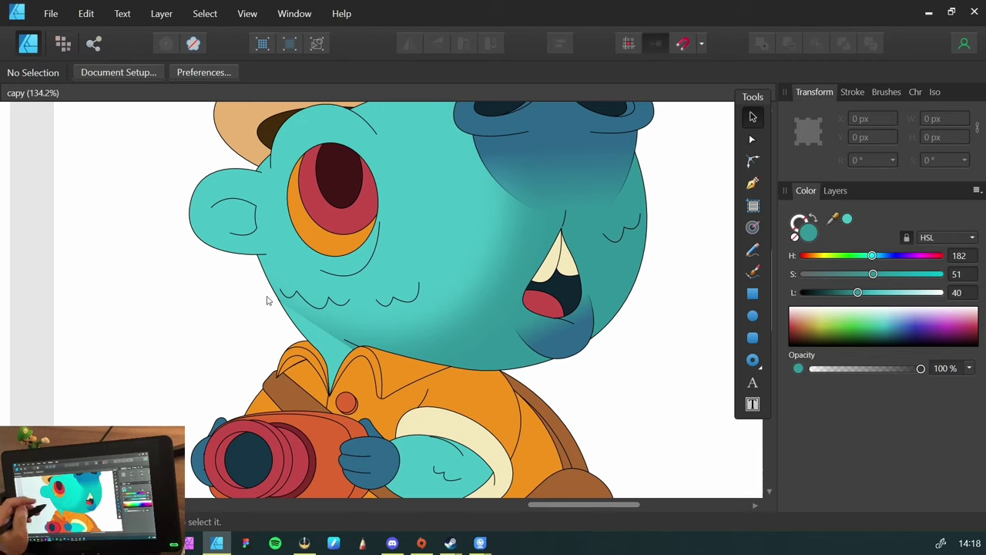
Increase the head shadow's Gaussian Blur radius slightly, deselect the shape and save the document
{"action": "left_click", "coordinate": [479, 313]}
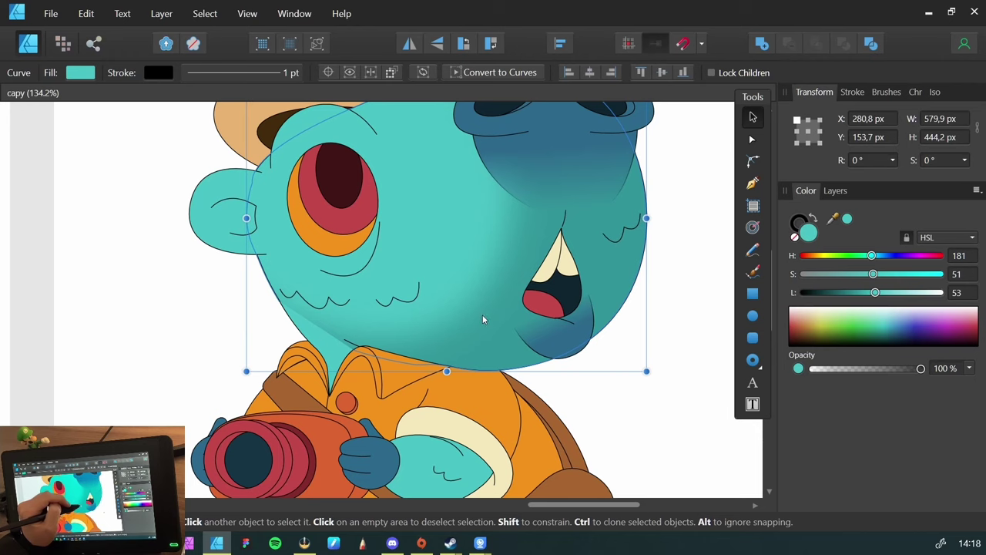
{"action": "left_click", "coordinate": [481, 313]}
{"action": "key", "text": "ctrl+shift+e"}
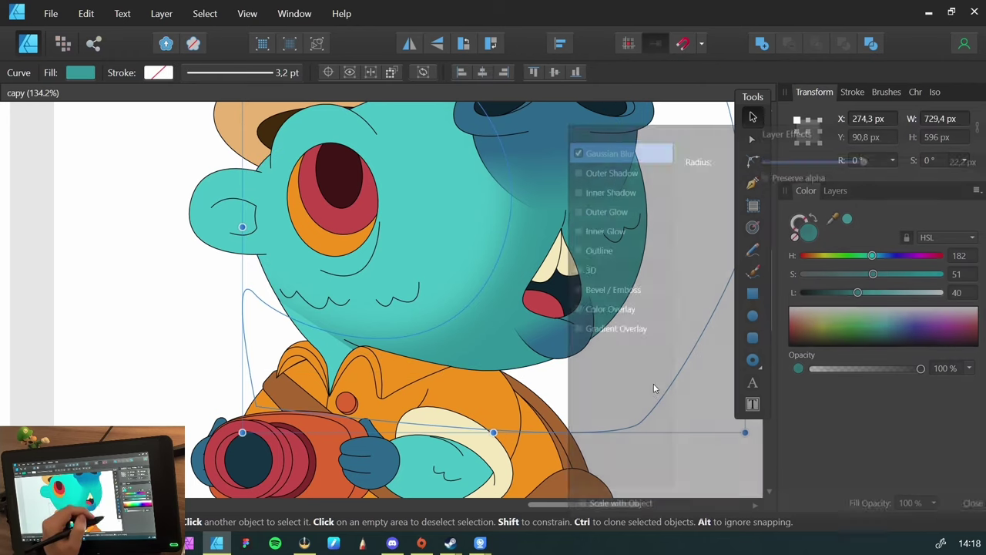
{"action": "left_click_drag", "start_coordinate": [867, 158], "coordinate": [884, 164]}
{"action": "key", "text": "Return"}
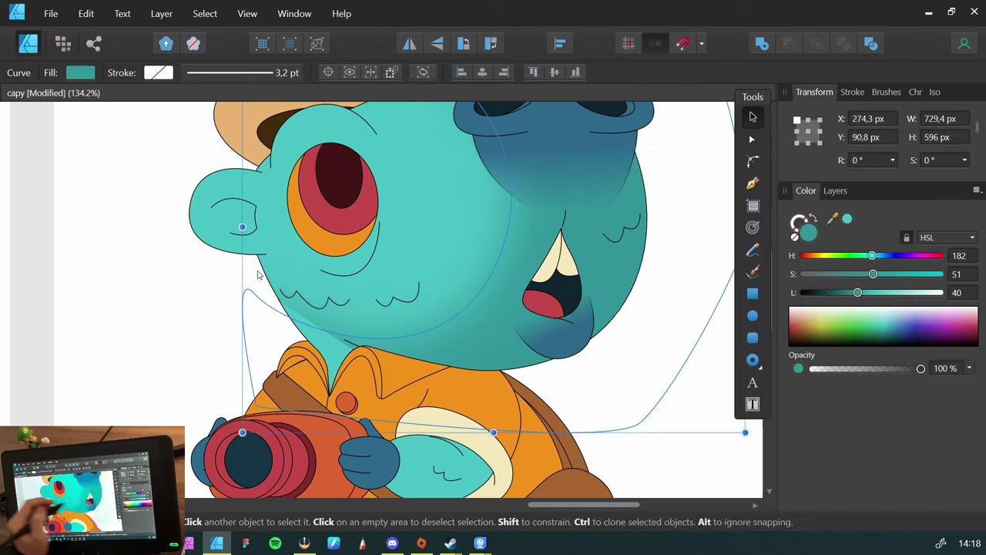
{"action": "left_click", "coordinate": [163, 259]}
{"action": "key", "text": "ctrl+s"}
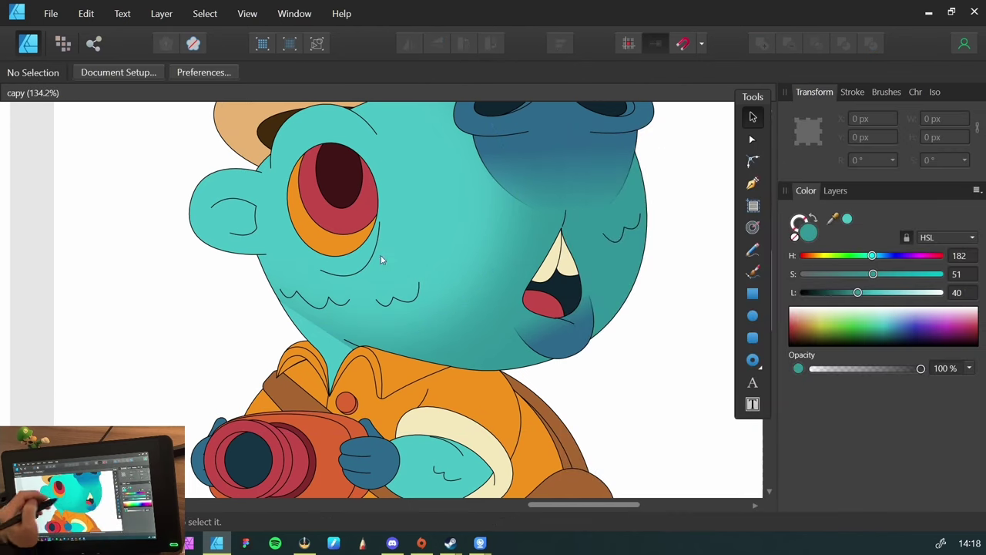
Draw a closed second shadow shape, about 562 × 499 px, around the head's right and lower edge with the Pen tool and fill it bright green
{"action": "key", "text": "p"}
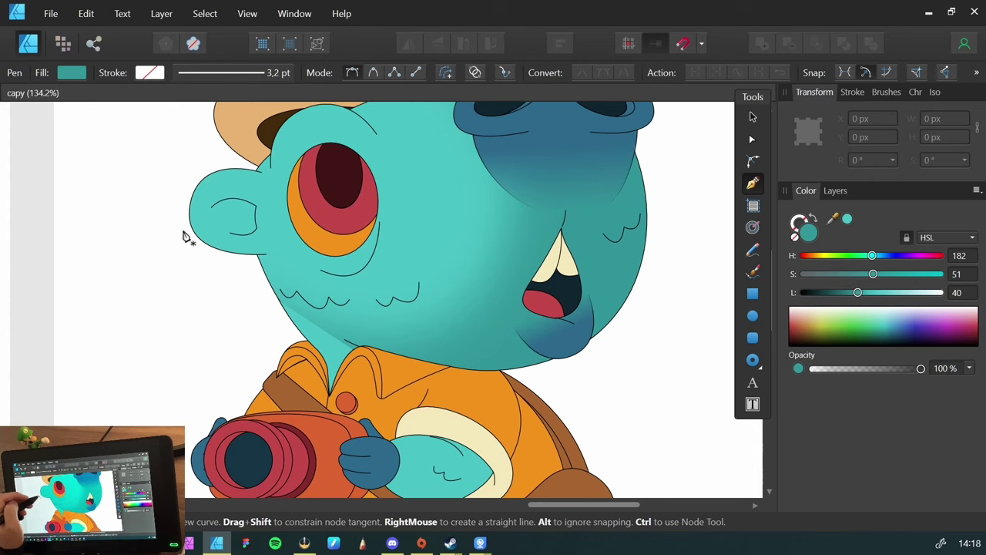
{"action": "left_click_drag", "start_coordinate": [177, 234], "coordinate": [177, 278]}
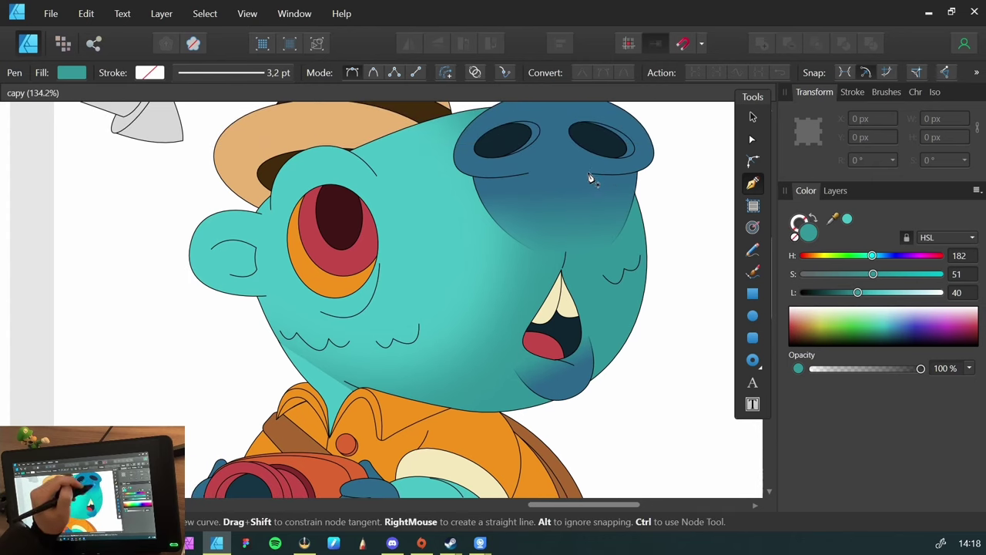
{"action": "left_click", "coordinate": [556, 123]}
{"action": "left_click_drag", "start_coordinate": [557, 358], "coordinate": [480, 424]}
{"action": "left_click_drag", "start_coordinate": [344, 384], "coordinate": [308, 372]}
{"action": "left_click", "coordinate": [640, 452]}
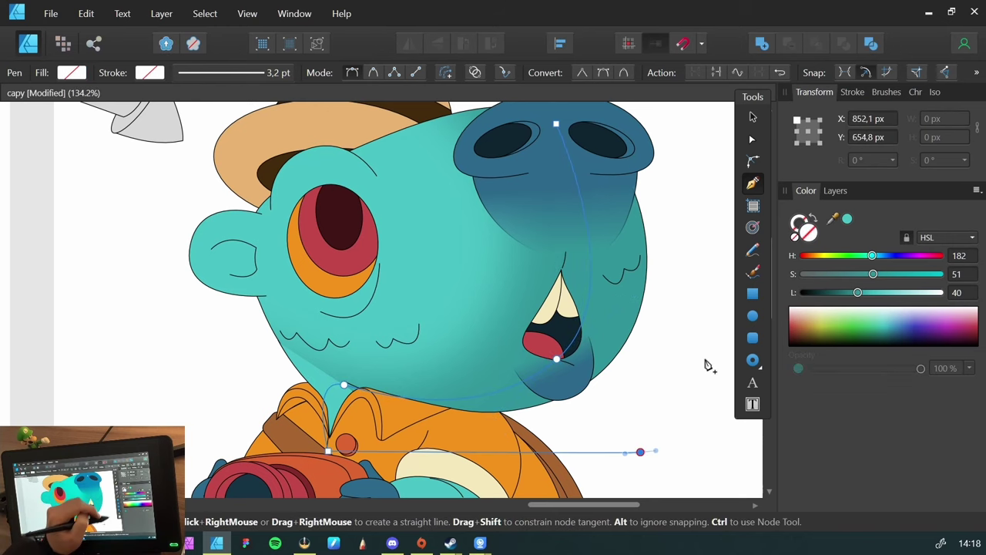
{"action": "left_click", "coordinate": [706, 354]}
{"action": "left_click", "coordinate": [666, 108]}
{"action": "left_click", "coordinate": [556, 123]}
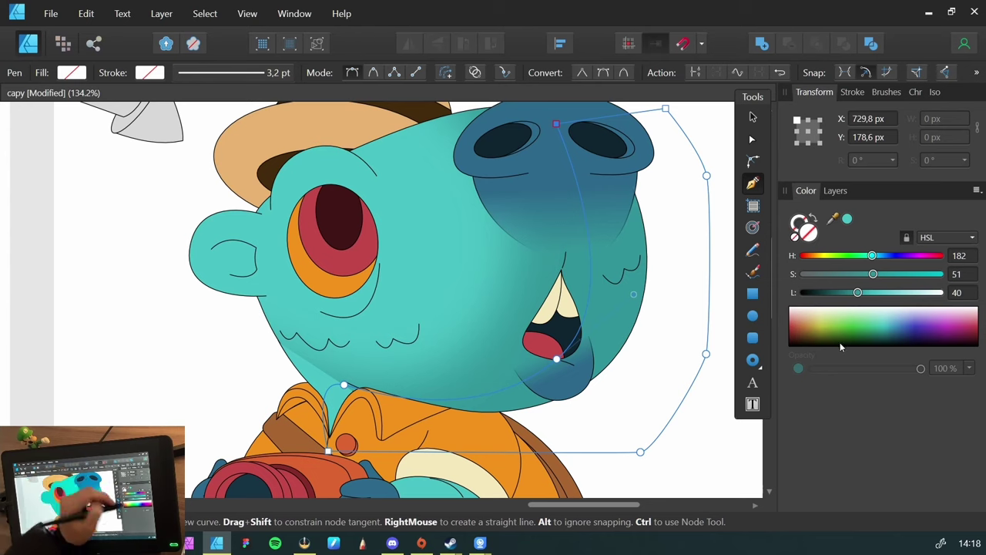
{"action": "left_click", "coordinate": [853, 325]}
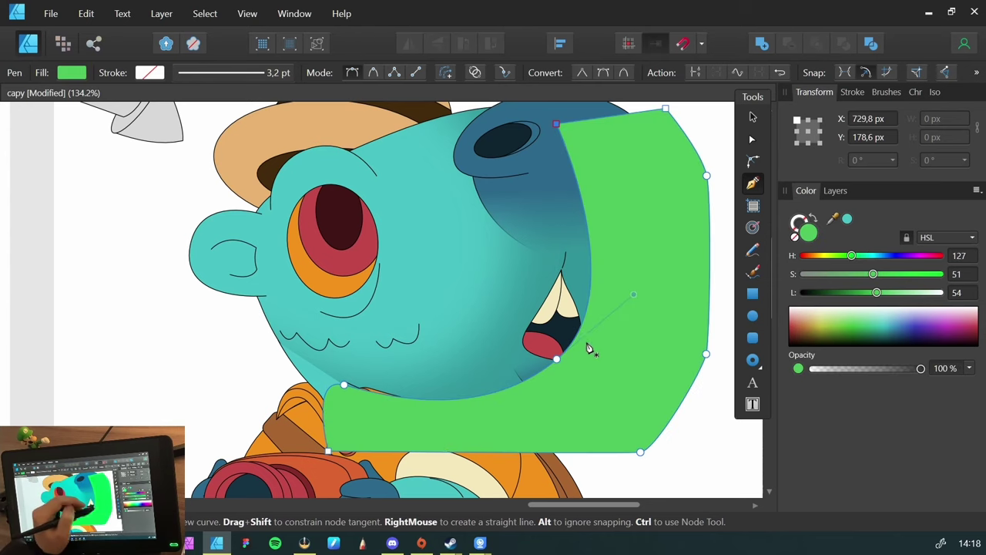
{"action": "key", "text": "v"}
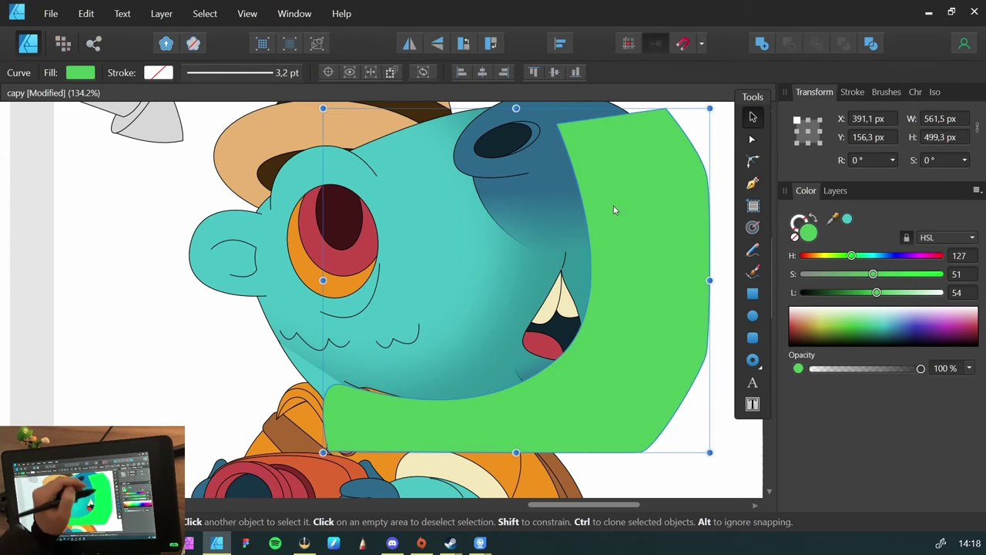
Copy the first head shadow's style onto the green shape and darken its fill to a lightness of 29
{"action": "left_click", "coordinate": [440, 377]}
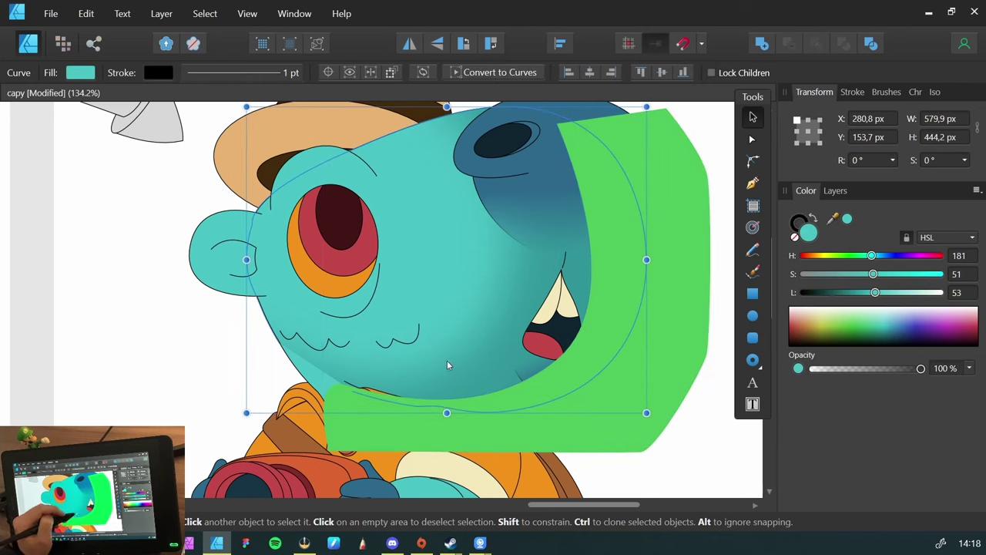
{"action": "left_click", "coordinate": [448, 367]}
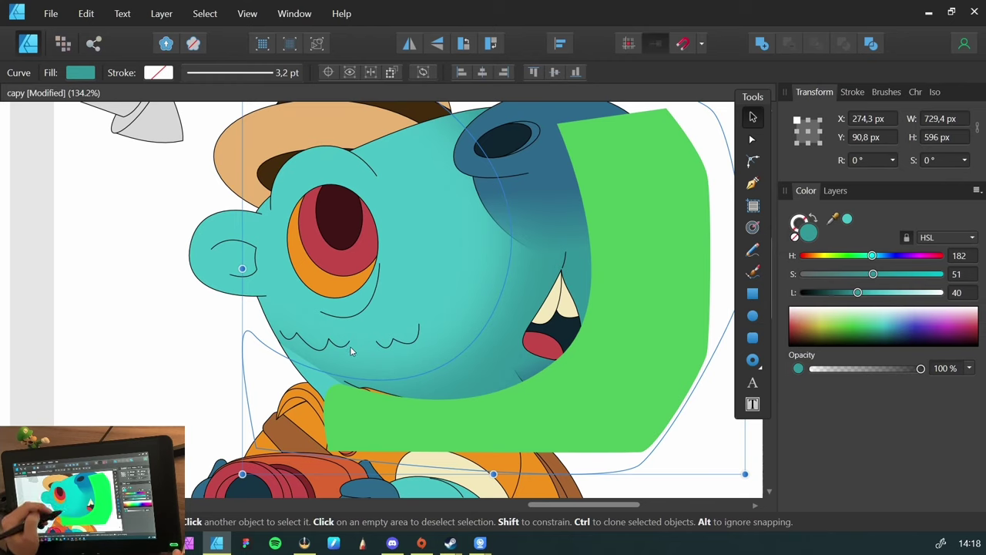
{"action": "left_click", "coordinate": [603, 336]}
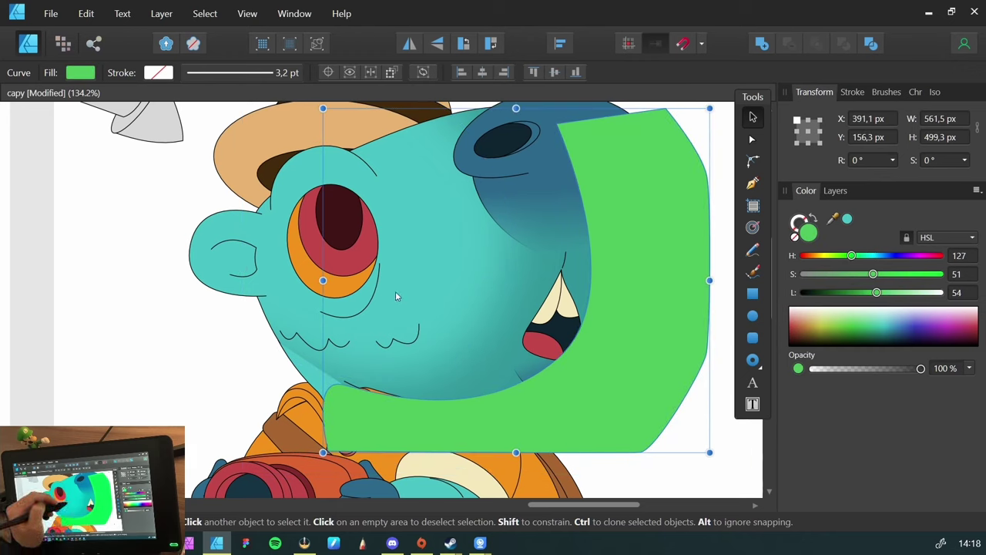
{"action": "key", "text": "ctrl+shift+v"}
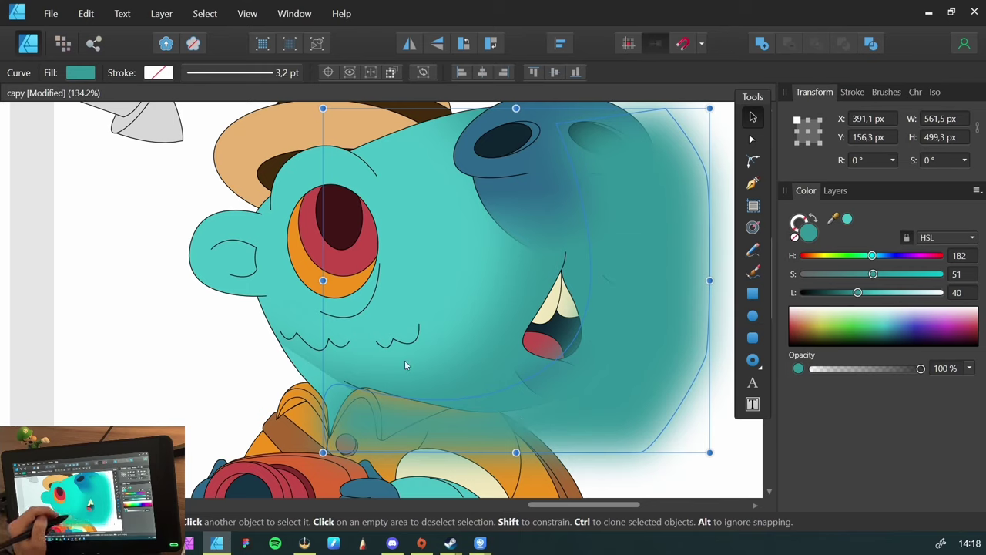
{"action": "left_click_drag", "start_coordinate": [858, 293], "coordinate": [843, 302]}
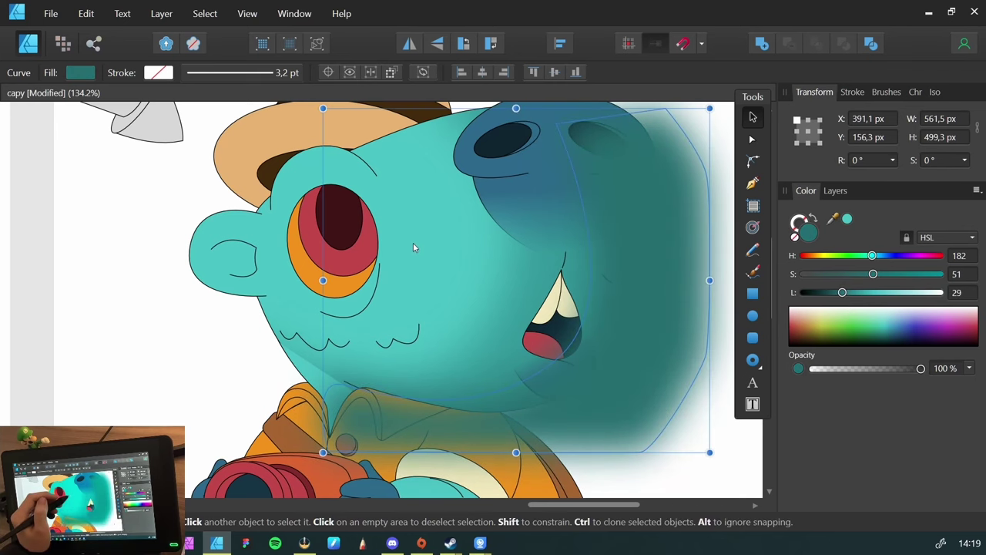
Cut the darker shadow shape and paste it inside the head shape so that it is clipped to the head
{"action": "key", "text": "ctrl+z"}
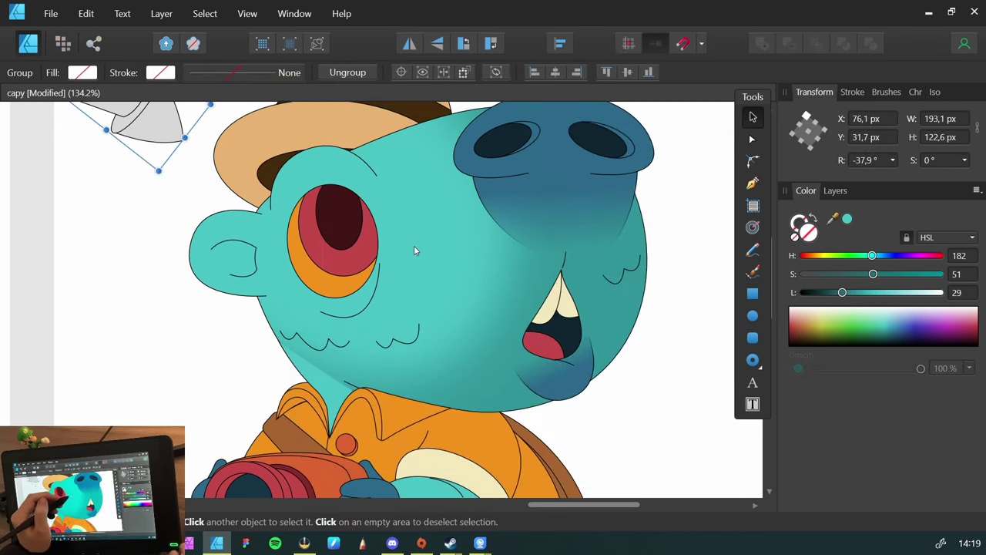
{"action": "left_click", "coordinate": [613, 322]}
{"action": "left_click", "coordinate": [611, 329]}
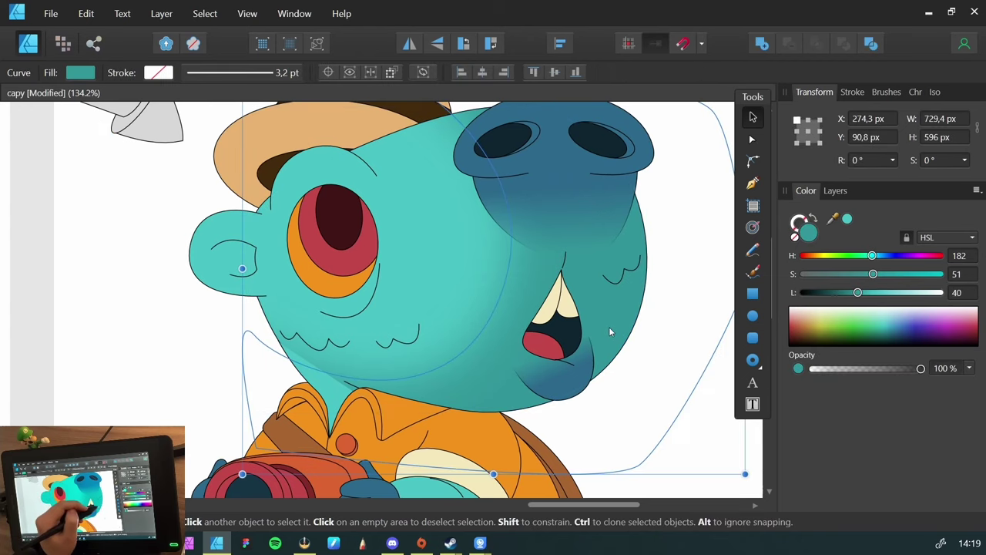
{"action": "left_click", "coordinate": [164, 330]}
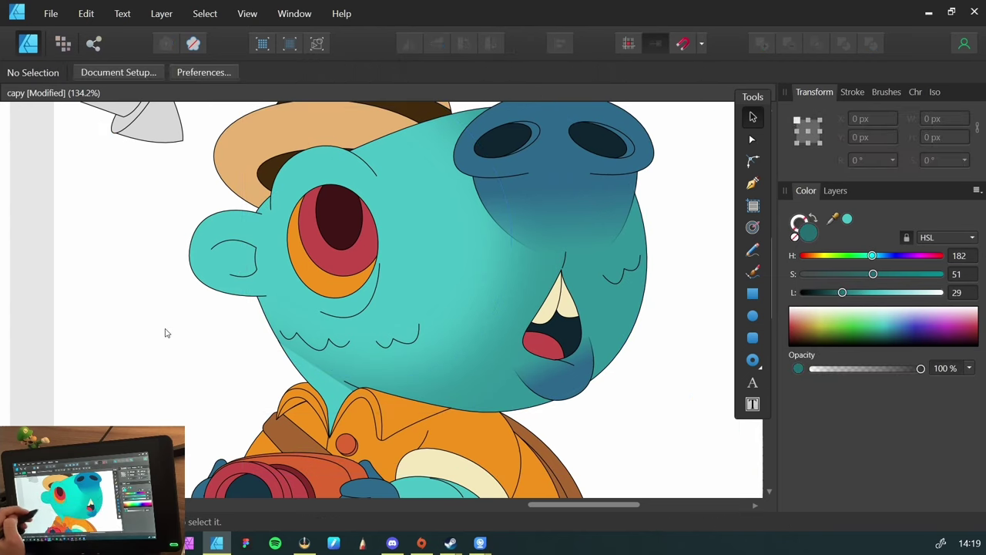
{"action": "left_click", "coordinate": [415, 371]}
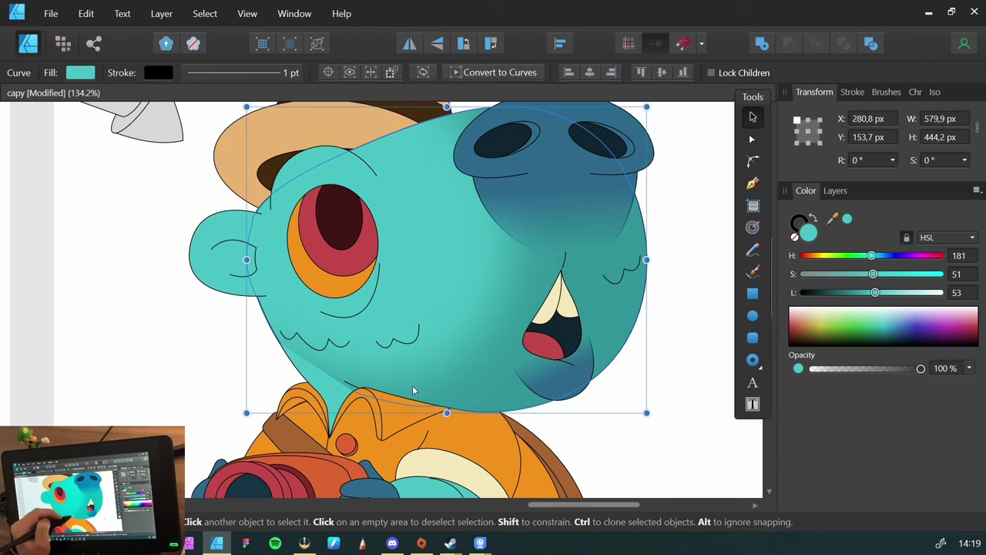
{"action": "left_click", "coordinate": [323, 306]}
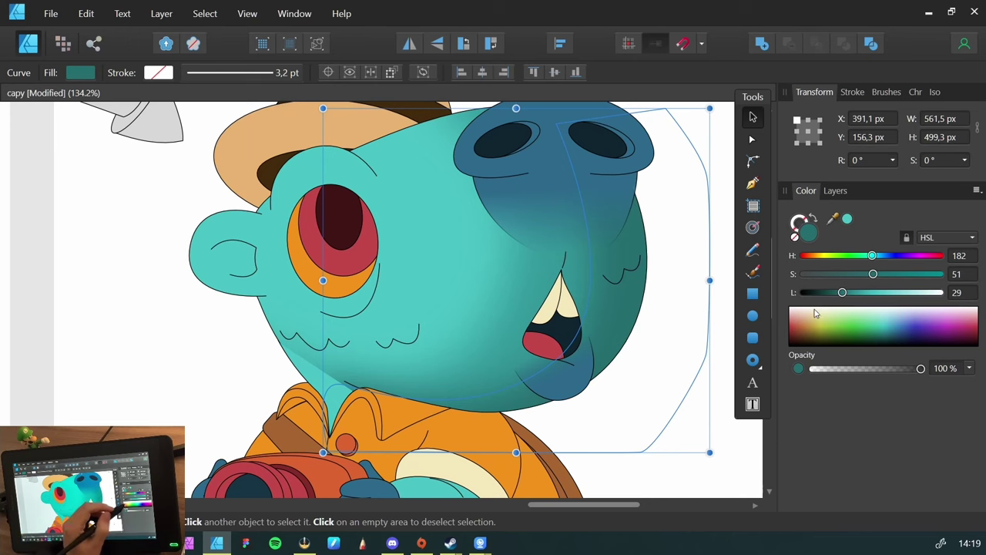
Reduce the Gaussian Blur radius of the darker head shadow slightly
{"action": "key", "text": "ctrl+shift+e"}
{"action": "left_click_drag", "start_coordinate": [613, 131], "coordinate": [706, 149]}
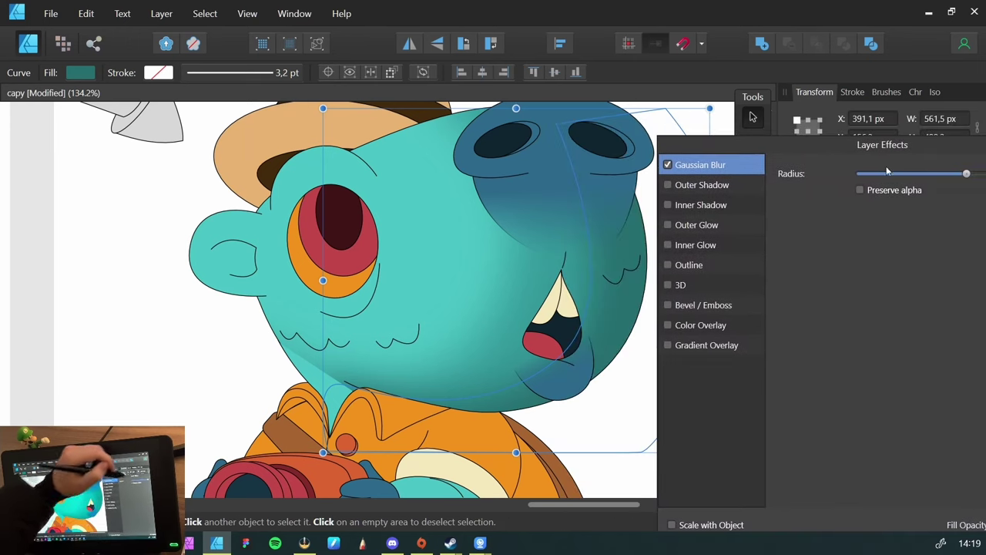
{"action": "left_click_drag", "start_coordinate": [966, 174], "coordinate": [950, 174]}
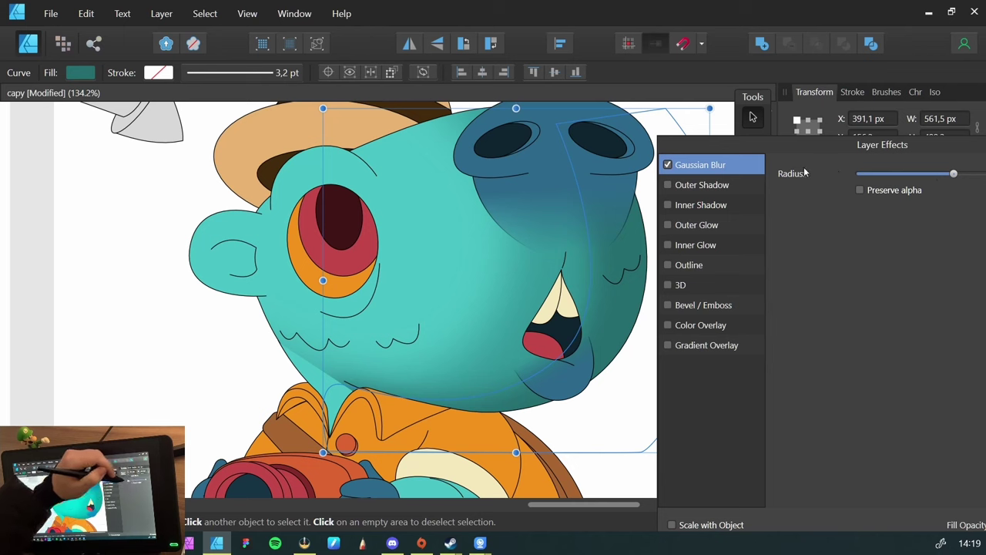
{"action": "key", "text": "Return"}
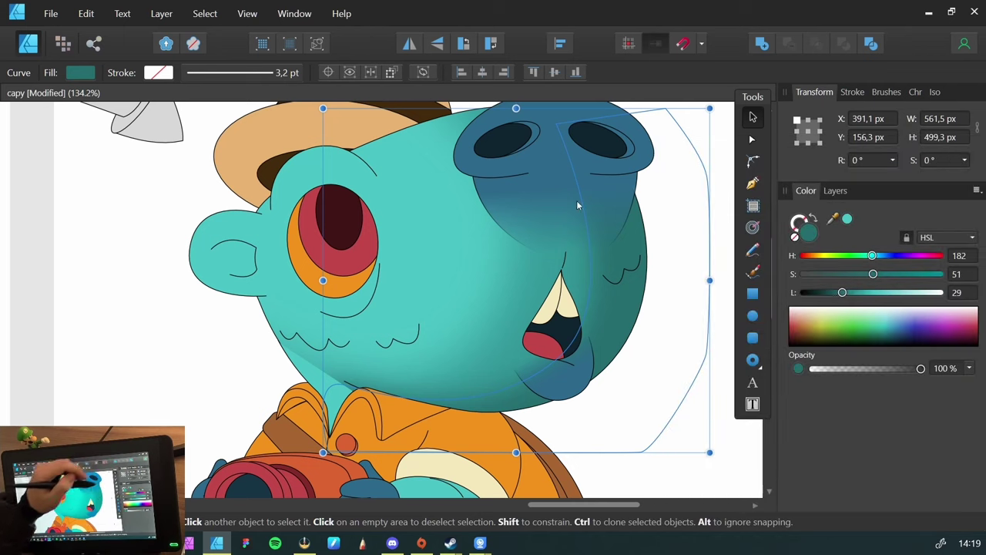
Reshape the darker head shadow with the Node tool so its inner edge sits closer to the head's right and lower contour
{"action": "left_click", "coordinate": [752, 139]}
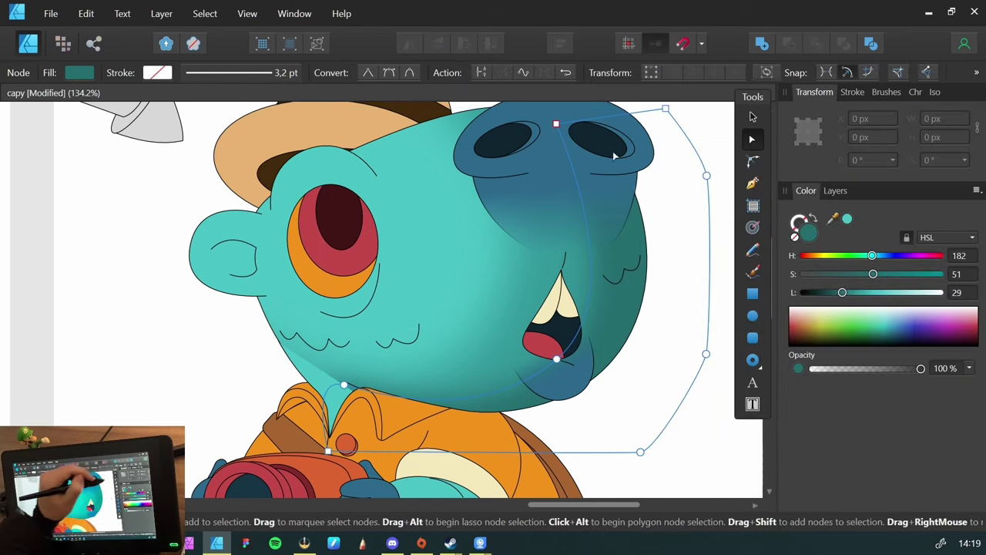
{"action": "left_click_drag", "start_coordinate": [557, 358], "coordinate": [572, 353]}
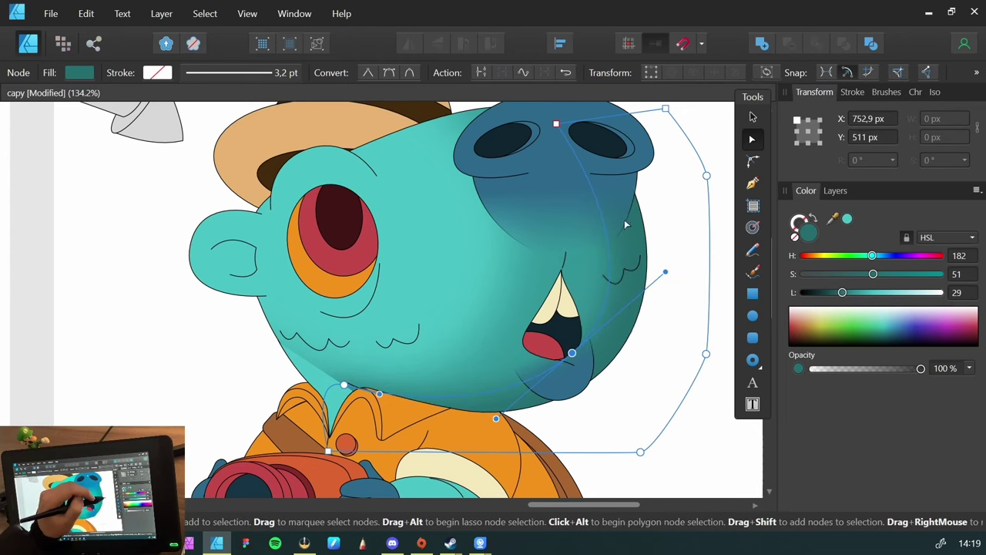
{"action": "left_click_drag", "start_coordinate": [556, 124], "coordinate": [576, 137]}
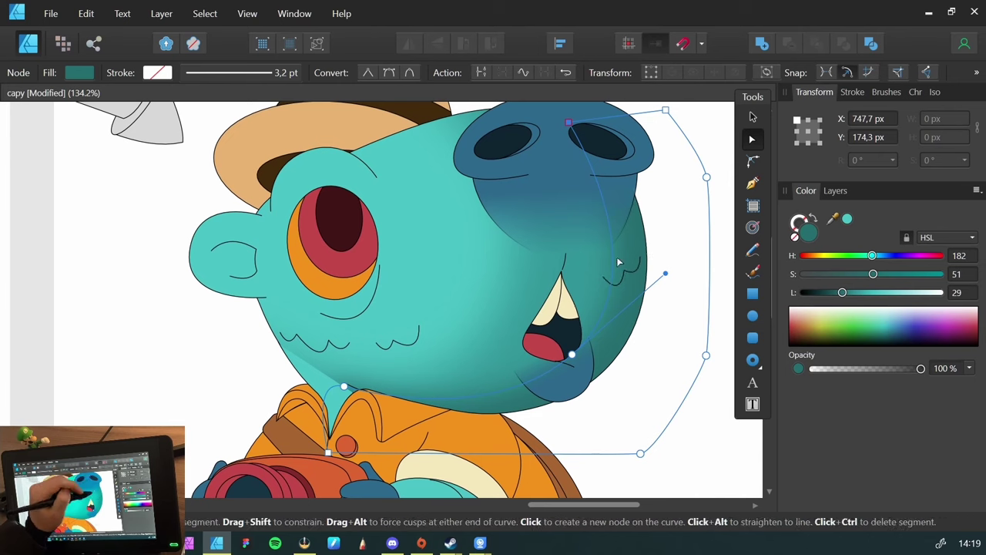
{"action": "left_click_drag", "start_coordinate": [570, 356], "coordinate": [581, 357]}
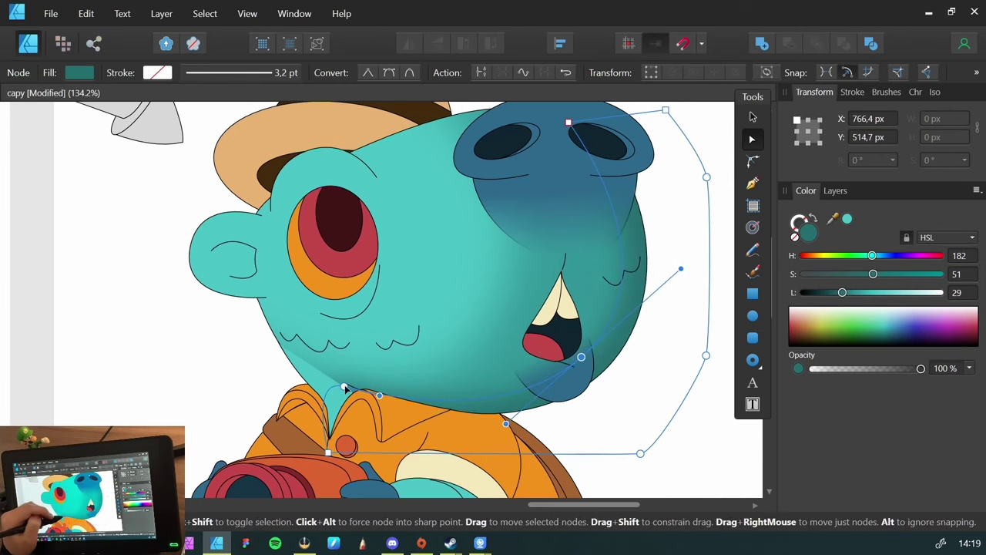
{"action": "left_click_drag", "start_coordinate": [345, 387], "coordinate": [330, 380]}
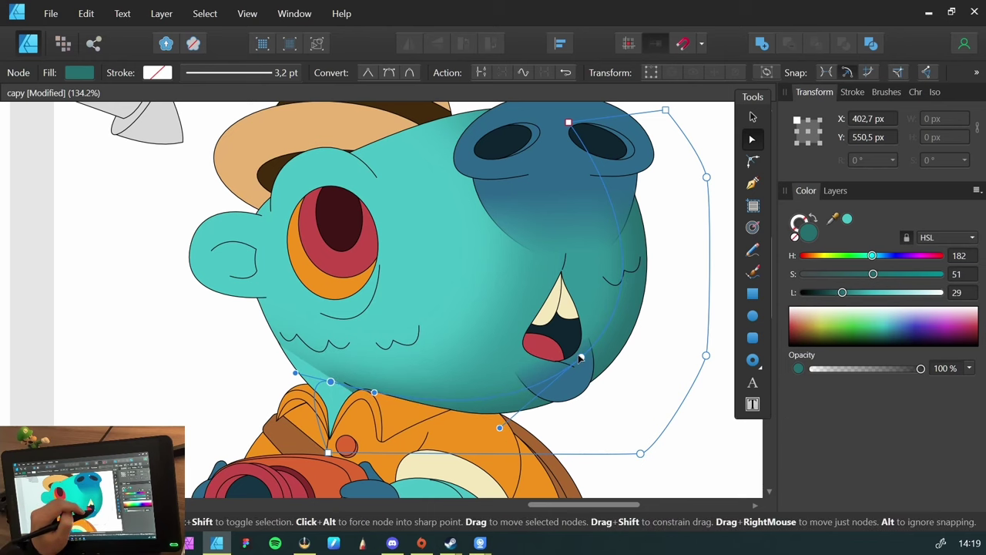
{"action": "left_click_drag", "start_coordinate": [581, 357], "coordinate": [585, 358]}
{"action": "key", "text": "v"}
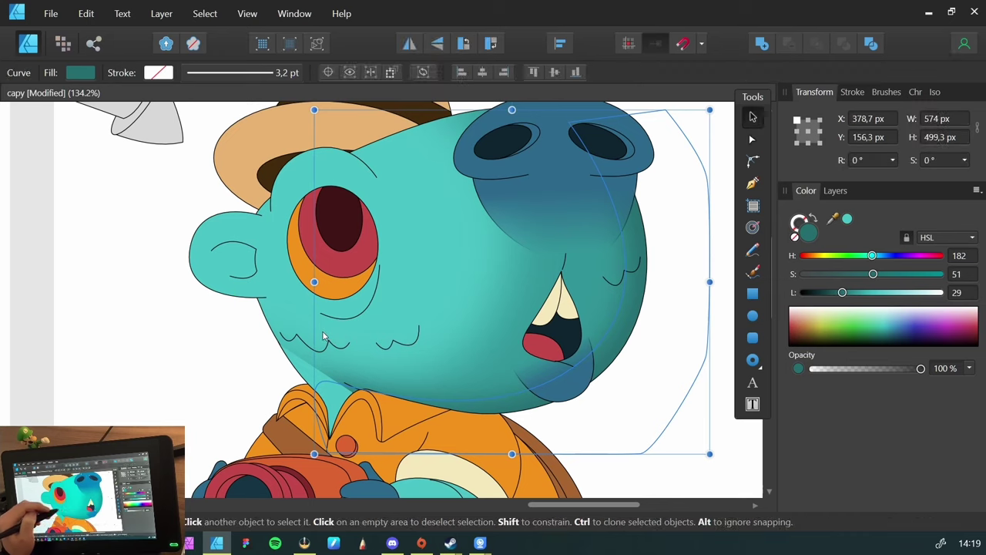
{"action": "key", "text": "ctrl+d"}
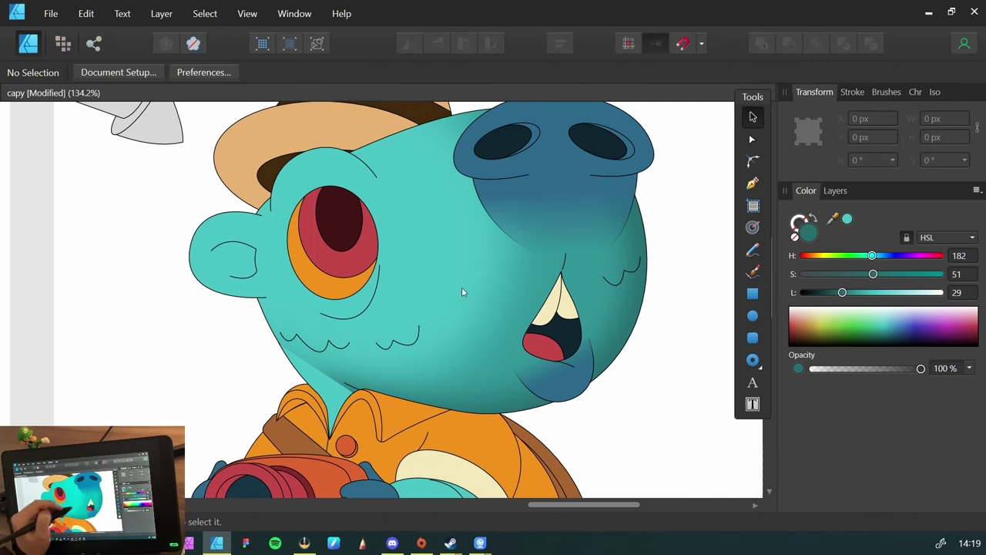
Remove the black stroke from the turquoise head shape
{"action": "left_click", "coordinate": [423, 204]}
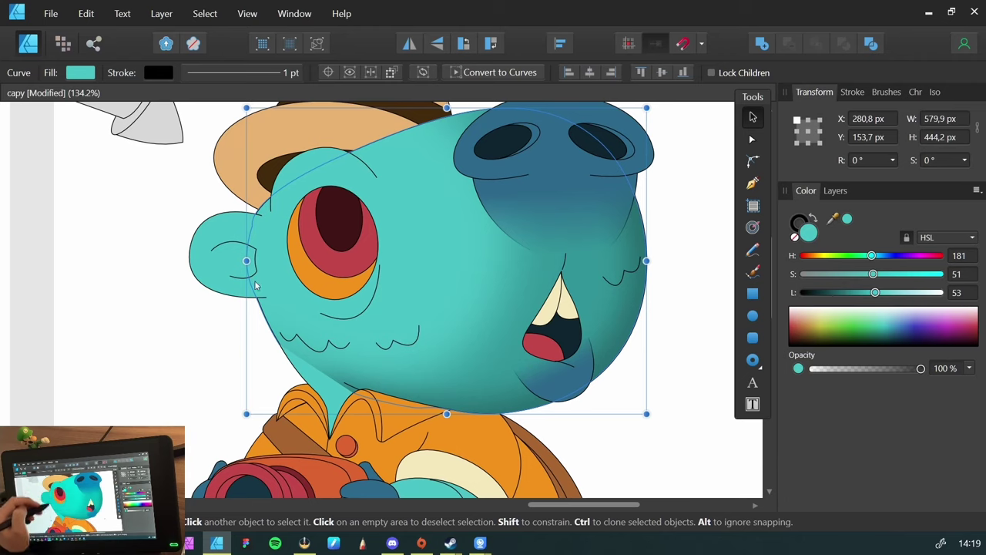
{"action": "left_click", "coordinate": [154, 348]}
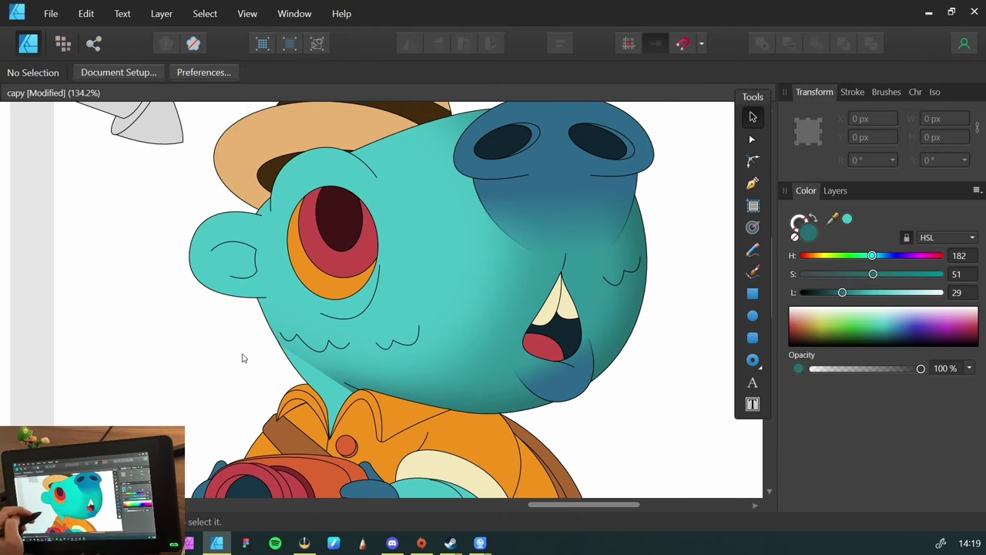
{"action": "left_click", "coordinate": [427, 279]}
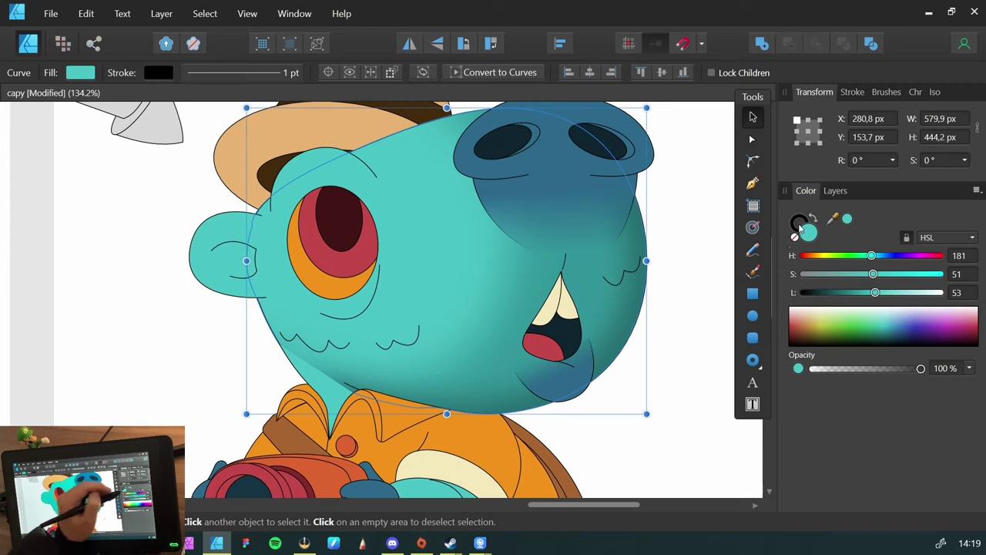
{"action": "left_click", "coordinate": [797, 222]}
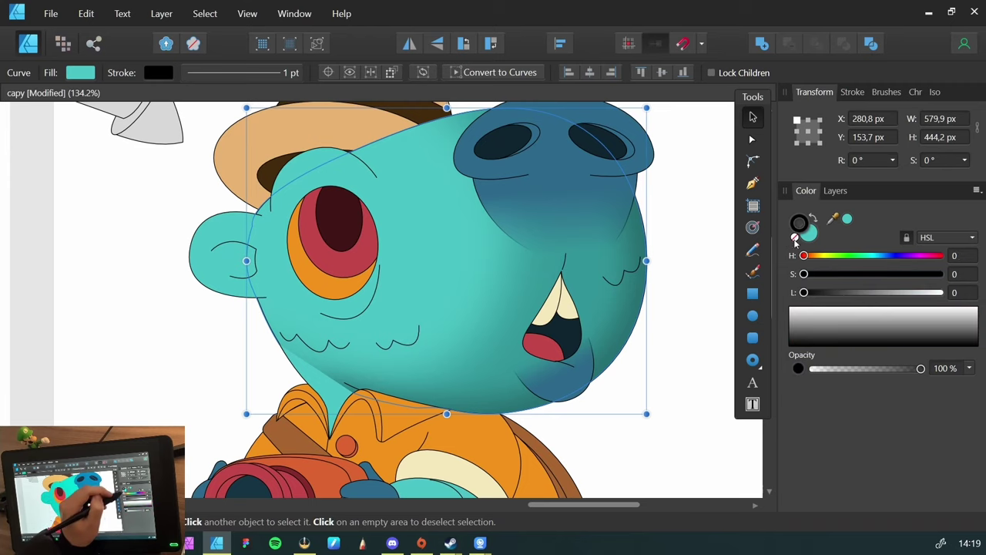
{"action": "left_click", "coordinate": [794, 237]}
{"action": "left_click", "coordinate": [159, 339]}
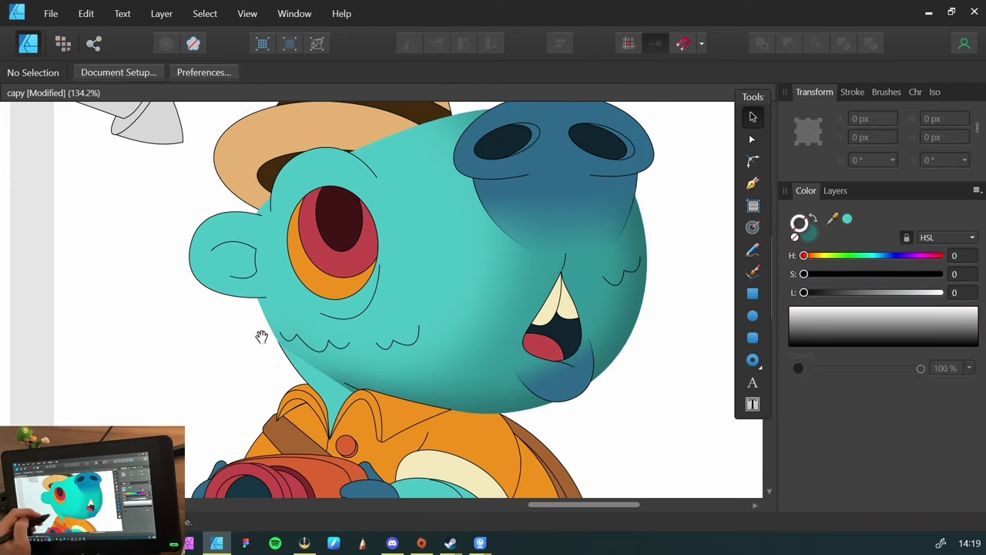
Move the blue muzzle shape down over the cheek and undo the move
{"action": "left_click_drag", "start_coordinate": [365, 299], "coordinate": [306, 304]}
{"action": "left_click_drag", "start_coordinate": [462, 200], "coordinate": [334, 258]}
{"action": "left_click", "coordinate": [350, 251]}
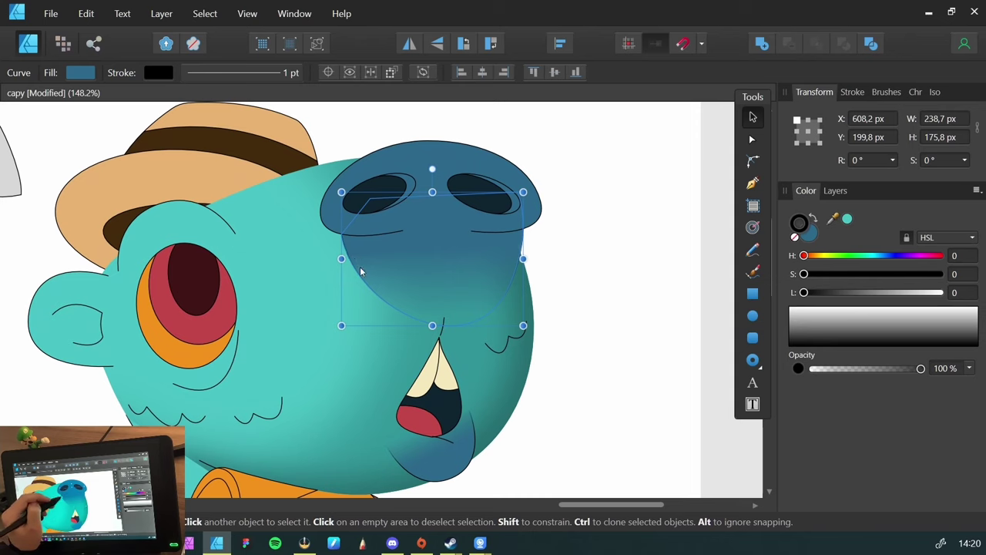
{"action": "mouse_move", "coordinate": [353, 258]}
{"action": "left_mouse_down"}
{"action": "mouse_move", "coordinate": [585, 256]}
{"action": "mouse_move", "coordinate": [453, 366]}
{"action": "mouse_move", "coordinate": [331, 342]}
{"action": "mouse_move", "coordinate": [301, 311]}
{"action": "left_mouse_up"}
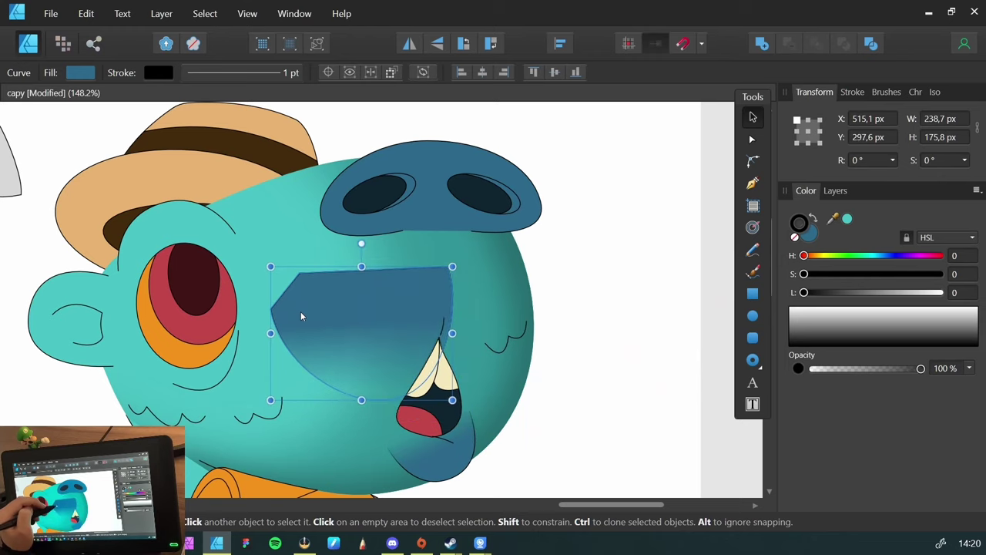
{"action": "key", "text": "ctrl+z"}
{"action": "key", "text": "ctrl+z"}
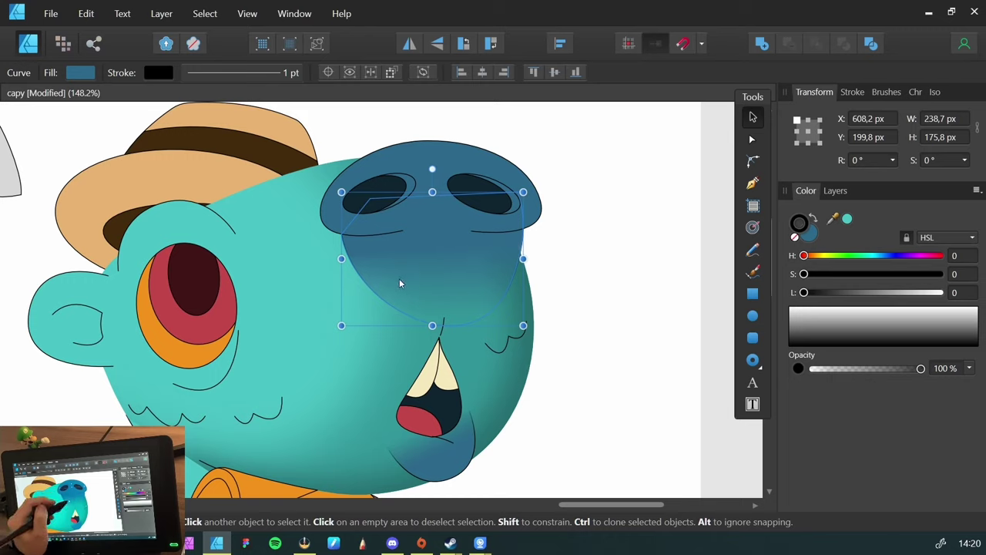
Apply a linear gradient fill to the muzzle shape, running from its upper left edge to a darker blue near its lower right
{"action": "key", "text": "g"}
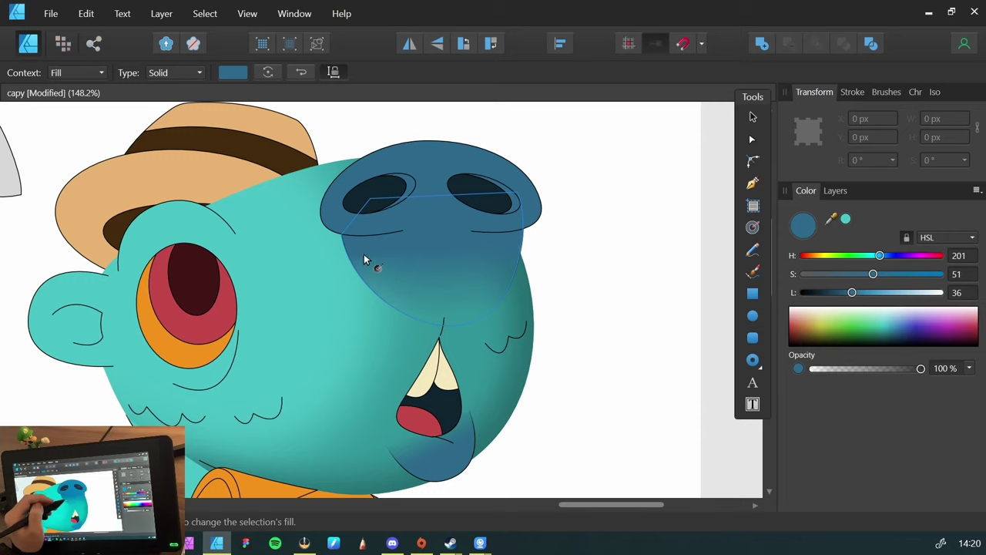
{"action": "left_click_drag", "start_coordinate": [361, 253], "coordinate": [486, 285]}
{"action": "mouse_move", "coordinate": [361, 254]}
{"action": "left_mouse_down"}
{"action": "mouse_move", "coordinate": [343, 252]}
{"action": "mouse_move", "coordinate": [378, 255]}
{"action": "mouse_move", "coordinate": [365, 259]}
{"action": "left_mouse_up"}
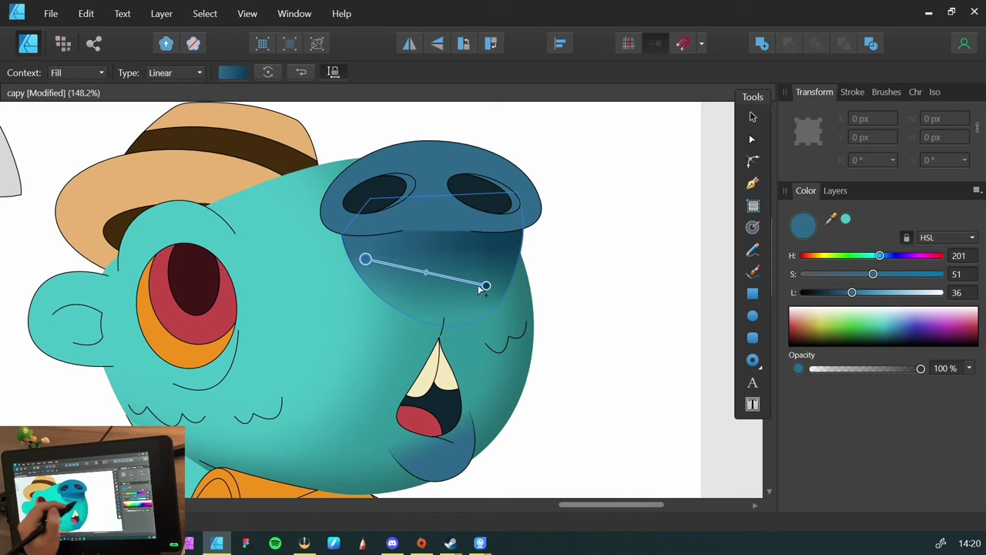
{"action": "mouse_move", "coordinate": [481, 288]}
{"action": "left_mouse_down"}
{"action": "mouse_move", "coordinate": [462, 286]}
{"action": "mouse_move", "coordinate": [481, 296]}
{"action": "left_mouse_up"}
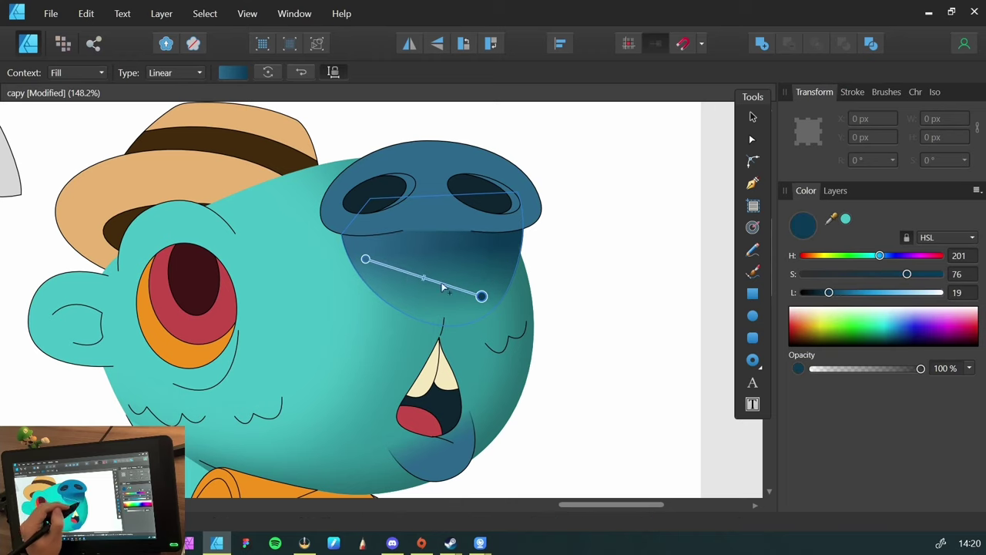
{"action": "left_click_drag", "start_coordinate": [365, 259], "coordinate": [348, 249]}
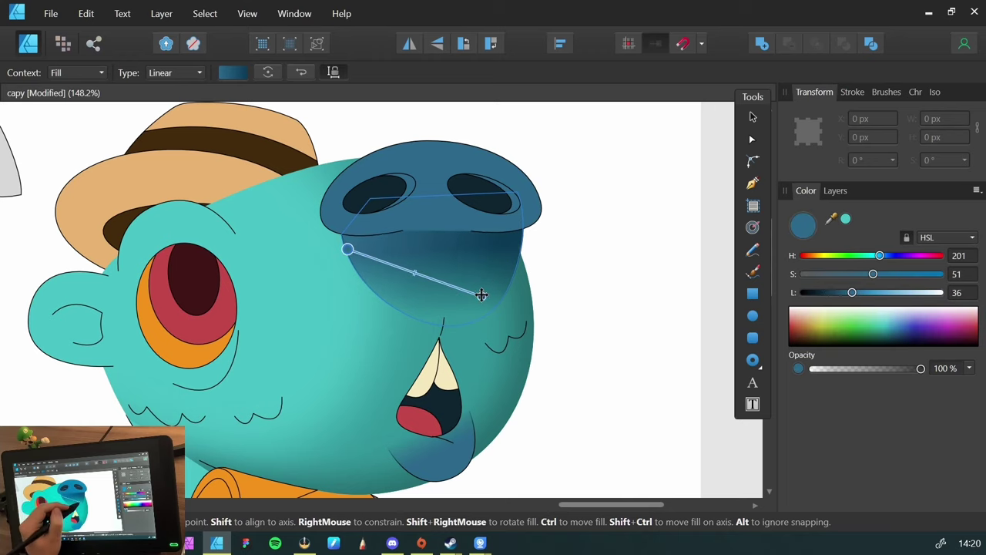
{"action": "mouse_move", "coordinate": [347, 248]}
{"action": "left_mouse_down"}
{"action": "mouse_move", "coordinate": [303, 229]}
{"action": "mouse_move", "coordinate": [365, 246]}
{"action": "mouse_move", "coordinate": [346, 228]}
{"action": "mouse_move", "coordinate": [349, 238]}
{"action": "mouse_move", "coordinate": [309, 226]}
{"action": "mouse_move", "coordinate": [357, 244]}
{"action": "left_mouse_up"}
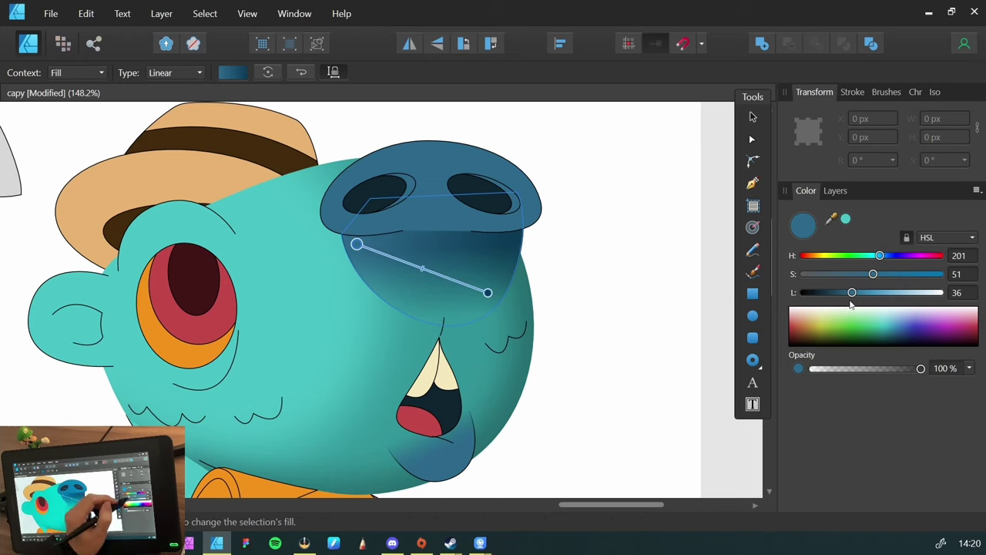
Darken the muzzle gradient to lightness 30 at its start and 15 at its end, and fine-tune both endpoint positions
{"action": "left_click_drag", "start_coordinate": [851, 294], "coordinate": [845, 302]}
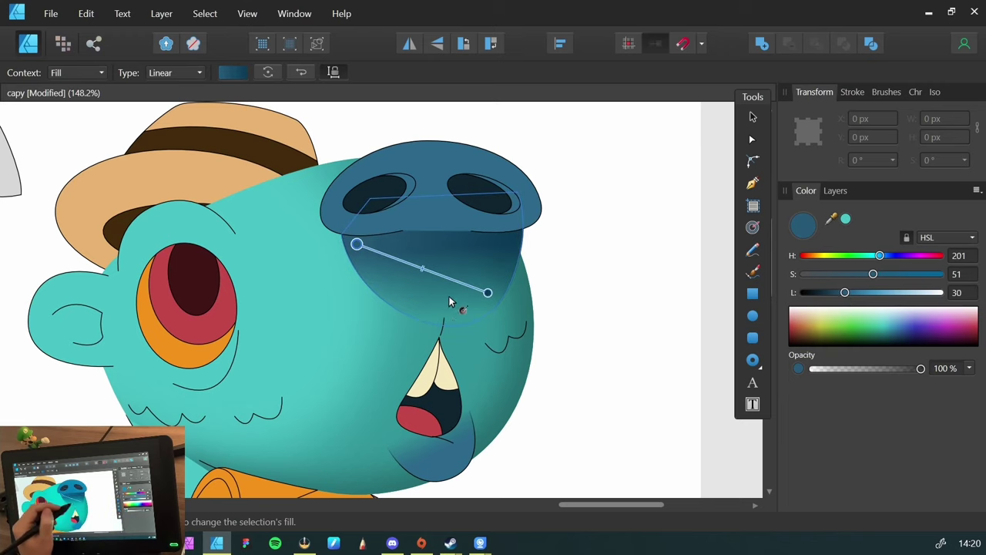
{"action": "left_click", "coordinate": [487, 292]}
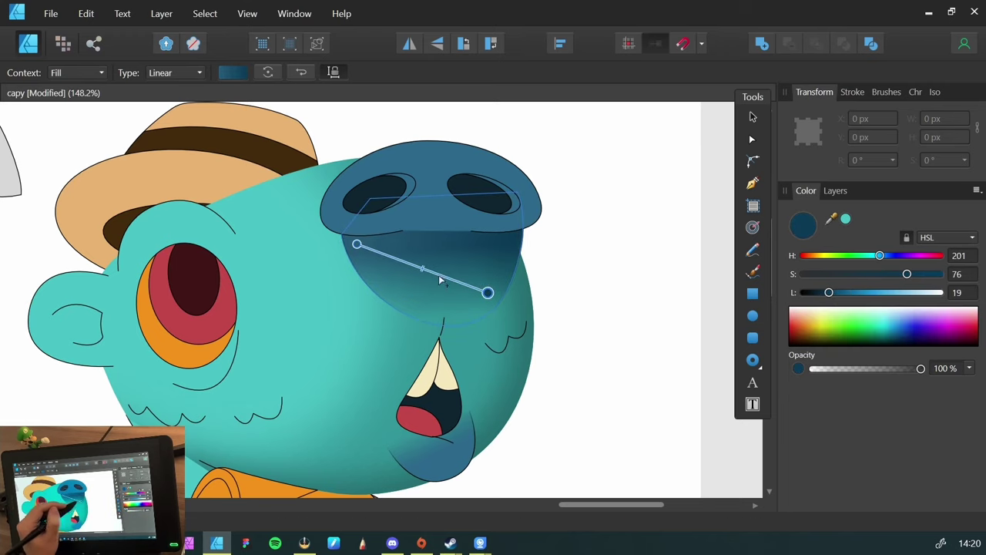
{"action": "left_click_drag", "start_coordinate": [879, 255], "coordinate": [882, 272]}
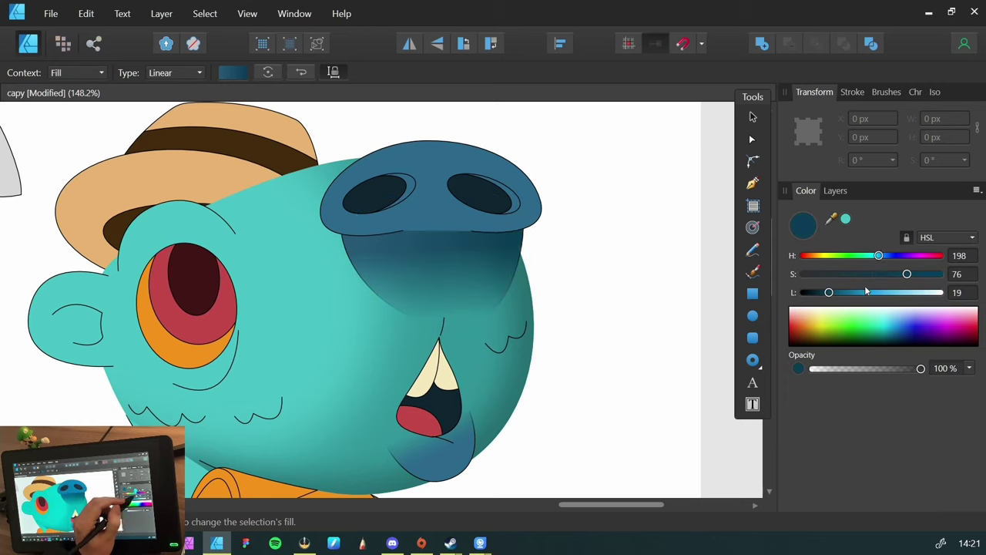
{"action": "left_click_drag", "start_coordinate": [830, 294], "coordinate": [823, 294]}
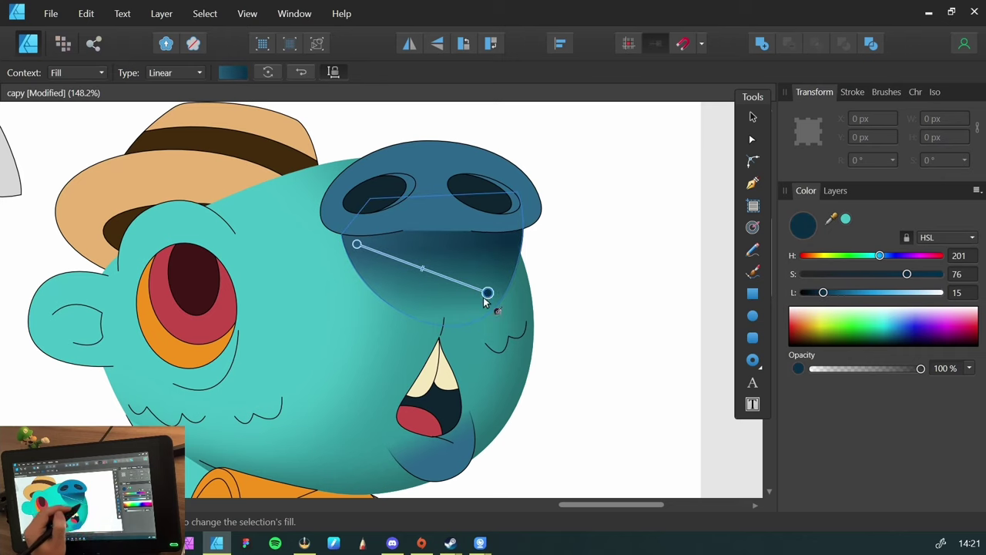
{"action": "left_click_drag", "start_coordinate": [488, 292], "coordinate": [482, 304]}
{"action": "mouse_move", "coordinate": [356, 245]}
{"action": "left_mouse_down"}
{"action": "mouse_move", "coordinate": [342, 229]}
{"action": "mouse_move", "coordinate": [355, 242]}
{"action": "left_mouse_up"}
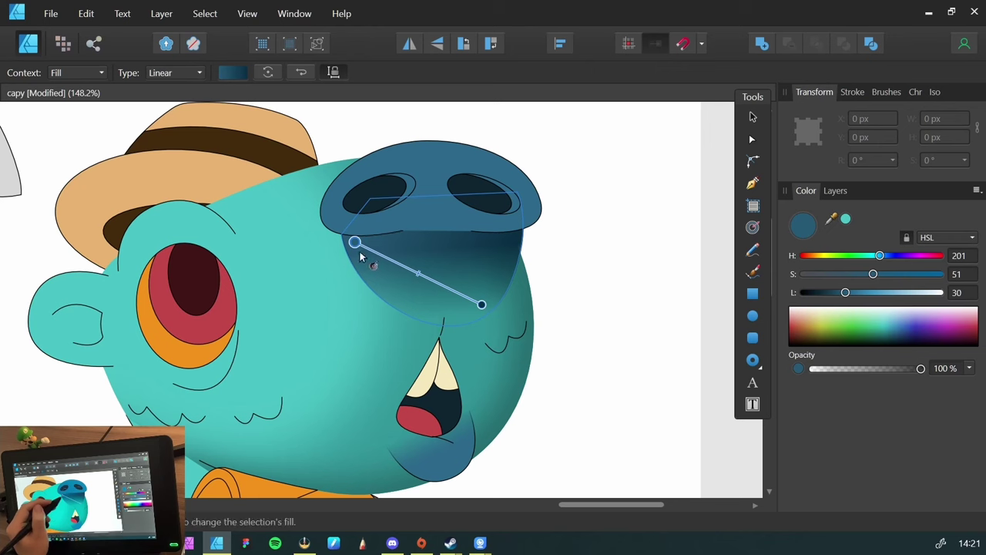
{"action": "key", "text": "v"}
{"action": "left_click", "coordinate": [616, 378]}
Remove the black stroke from the gradient-filled muzzle shape under the nose
{"action": "mouse_move", "coordinate": [362, 301]}
{"action": "left_mouse_down"}
{"action": "mouse_move", "coordinate": [298, 326]}
{"action": "mouse_move", "coordinate": [366, 302]}
{"action": "left_mouse_up"}
{"action": "left_click", "coordinate": [352, 256]}
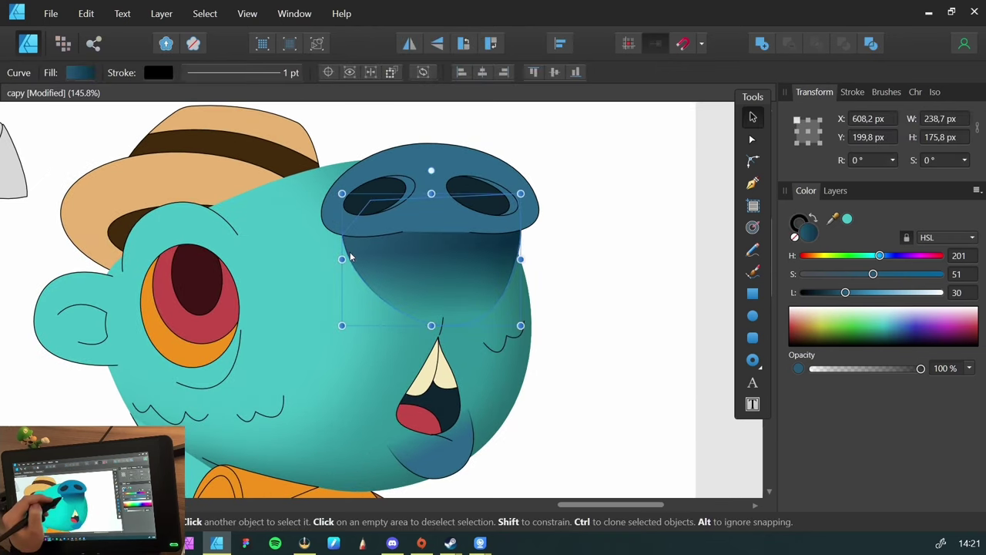
{"action": "left_click", "coordinate": [794, 229]}
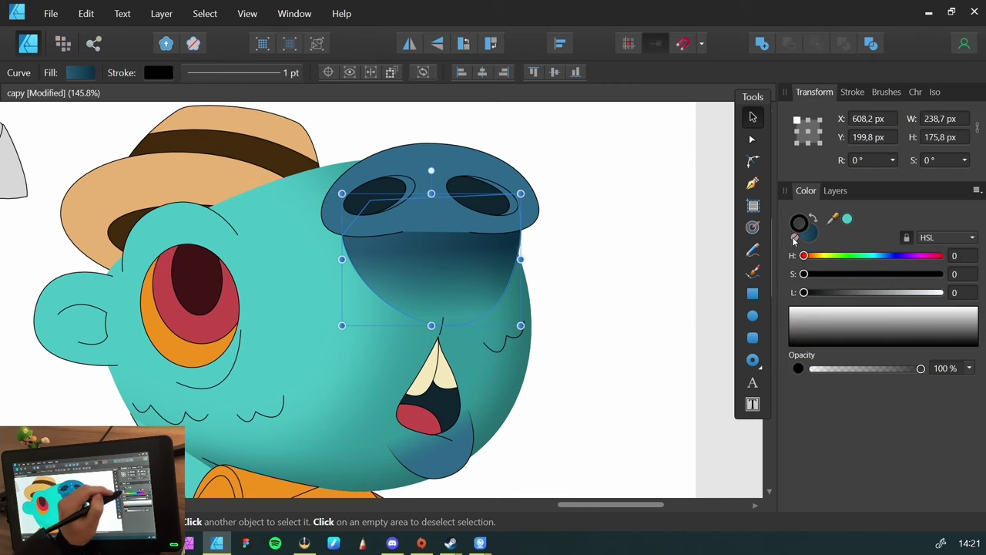
{"action": "left_click", "coordinate": [632, 391]}
Remove the black stroke from the blue nose shape and save the document
{"action": "left_click_drag", "start_coordinate": [255, 311], "coordinate": [363, 271]}
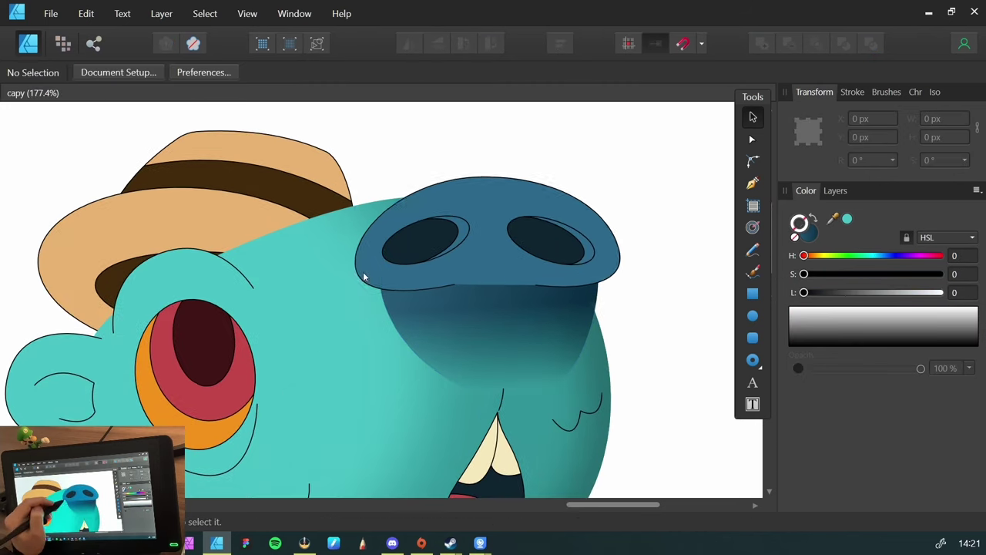
{"action": "left_click", "coordinate": [401, 282]}
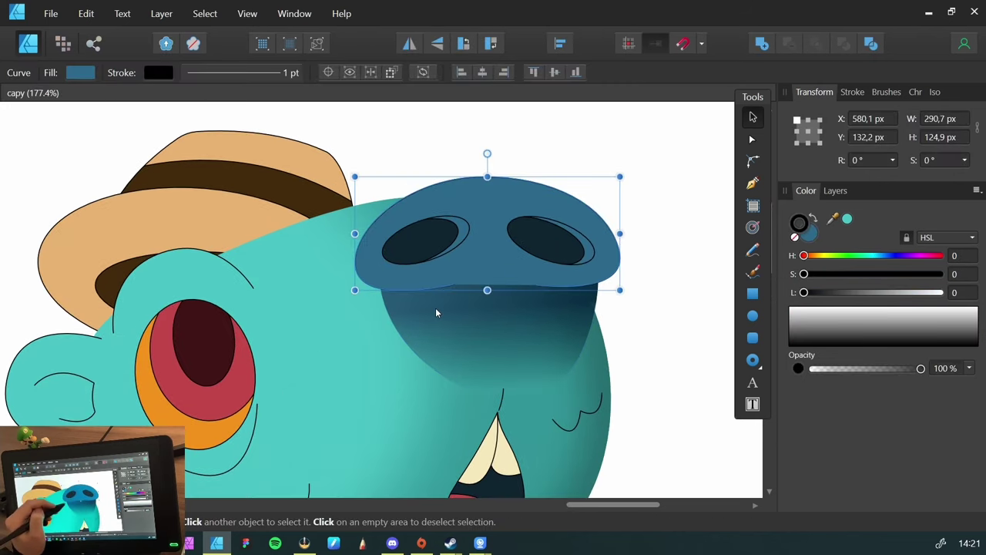
{"action": "left_click", "coordinate": [639, 346]}
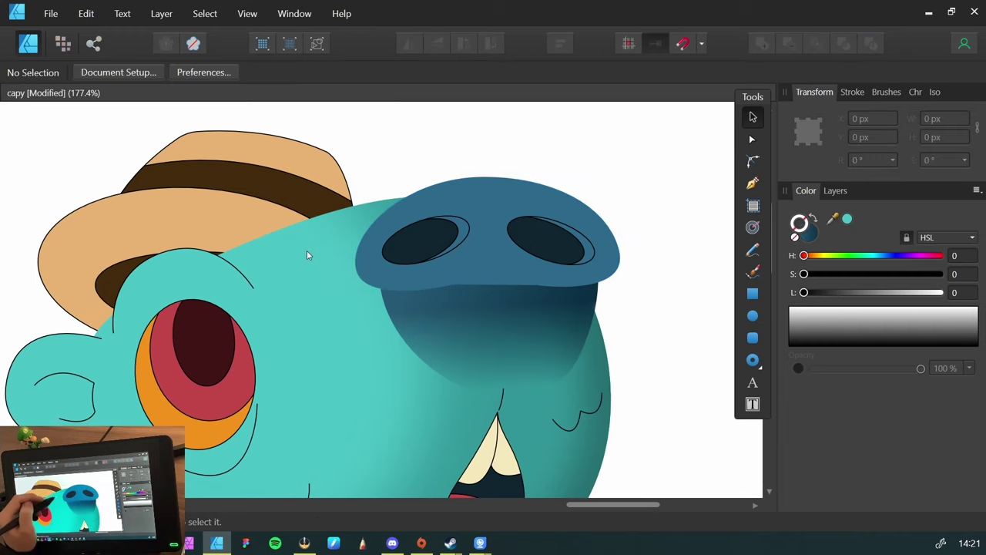
{"action": "key", "text": "ctrl+s"}
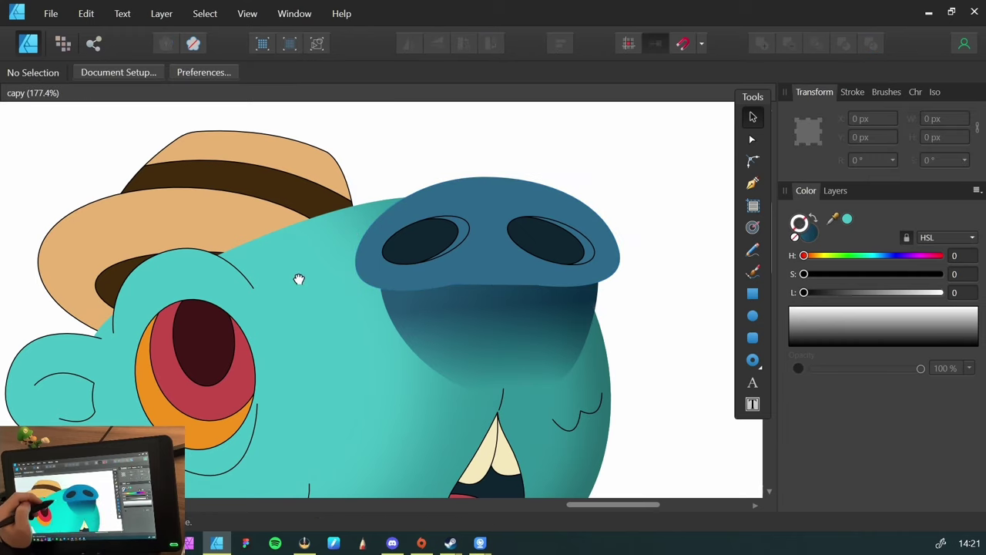
Move the grey light-direction arrow over the top of the hat, closer to the nose
{"action": "mouse_move", "coordinate": [299, 279]}
{"action": "left_mouse_down"}
{"action": "mouse_move", "coordinate": [362, 227]}
{"action": "mouse_move", "coordinate": [310, 296]}
{"action": "left_mouse_up"}
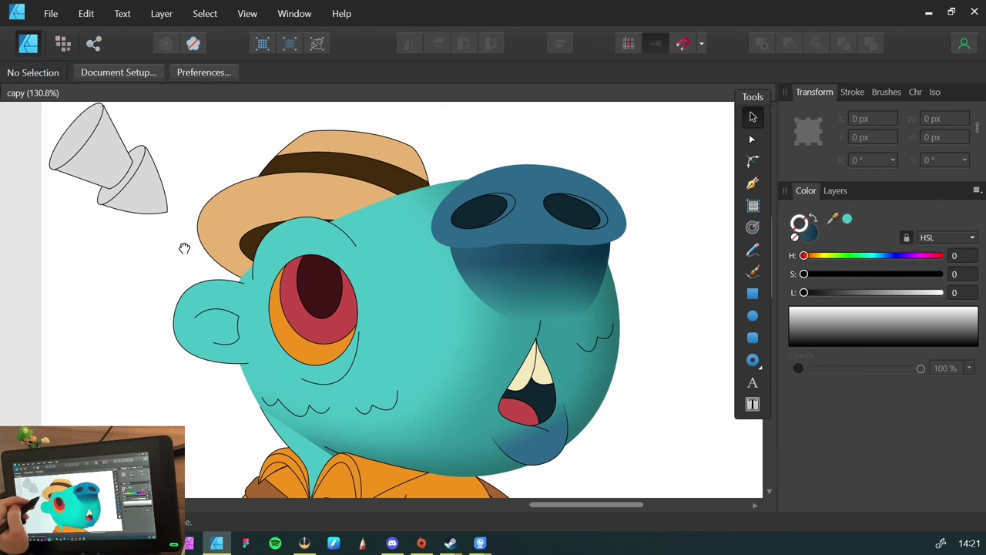
{"action": "scroll", "coordinate": [165, 245], "scroll_direction": "up", "scroll_amount": 2}
{"action": "left_click", "coordinate": [129, 245]}
{"action": "left_click_drag", "start_coordinate": [129, 245], "coordinate": [365, 193]}
{"action": "left_click", "coordinate": [490, 179]}
{"action": "left_click_drag", "start_coordinate": [341, 257], "coordinate": [351, 297]}
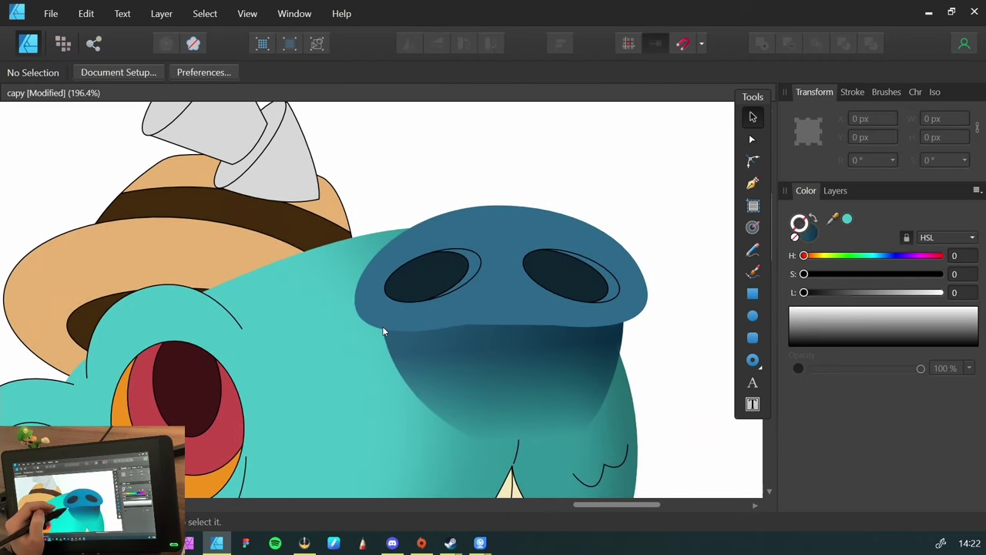
Set up the Pen tool with a bright red stroke: hue 0, saturation 100, lightness 46
{"action": "key", "text": "p"}
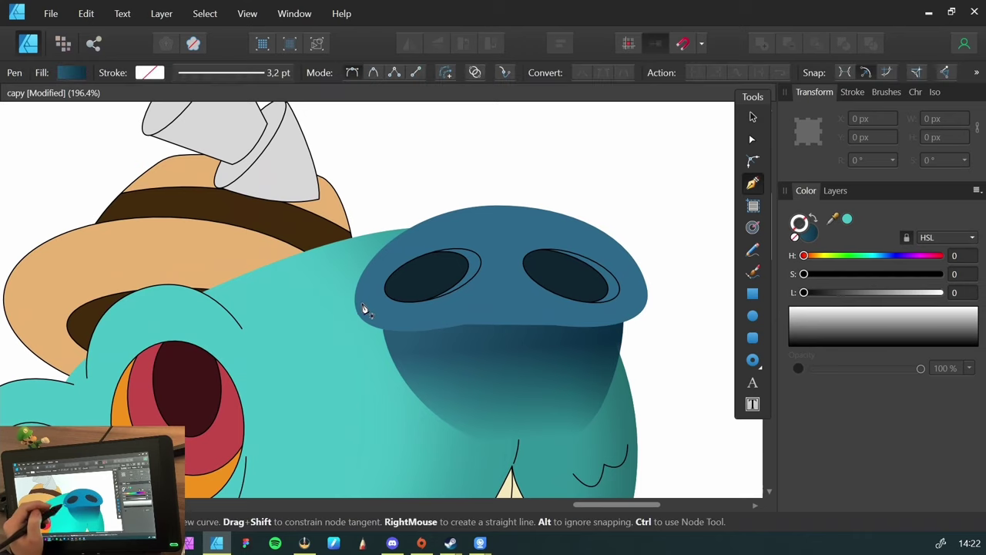
{"action": "left_click", "coordinate": [804, 256]}
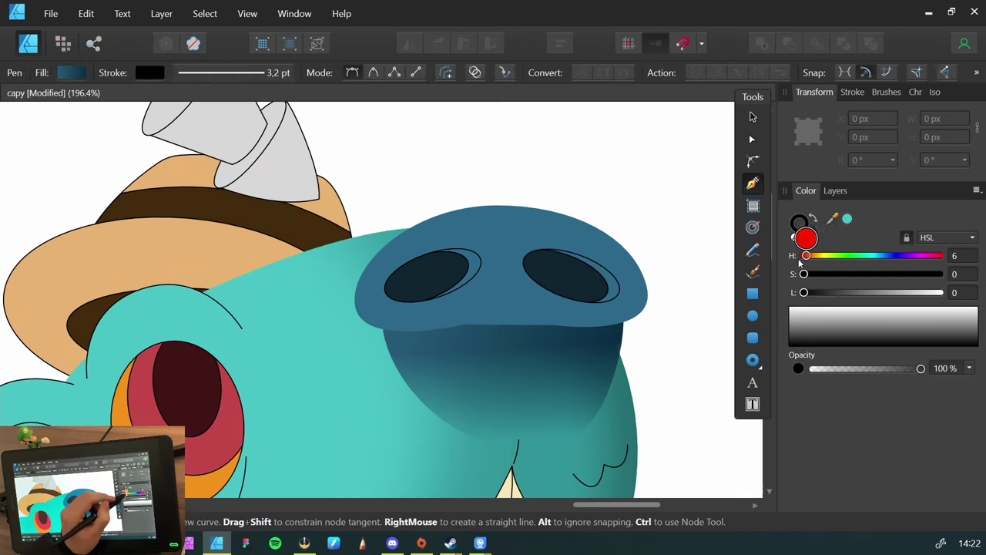
{"action": "left_click", "coordinate": [846, 219]}
{"action": "left_click", "coordinate": [792, 343]}
{"action": "mouse_move", "coordinate": [804, 292]}
{"action": "left_mouse_down"}
{"action": "mouse_move", "coordinate": [869, 293]}
{"action": "mouse_move", "coordinate": [941, 273]}
{"action": "left_mouse_up"}
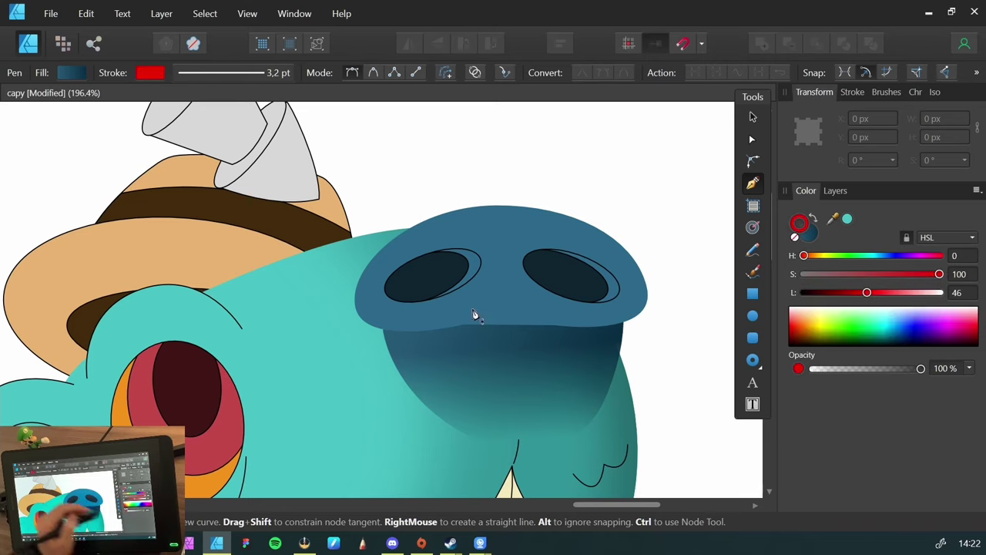
{"action": "left_click", "coordinate": [592, 217]}
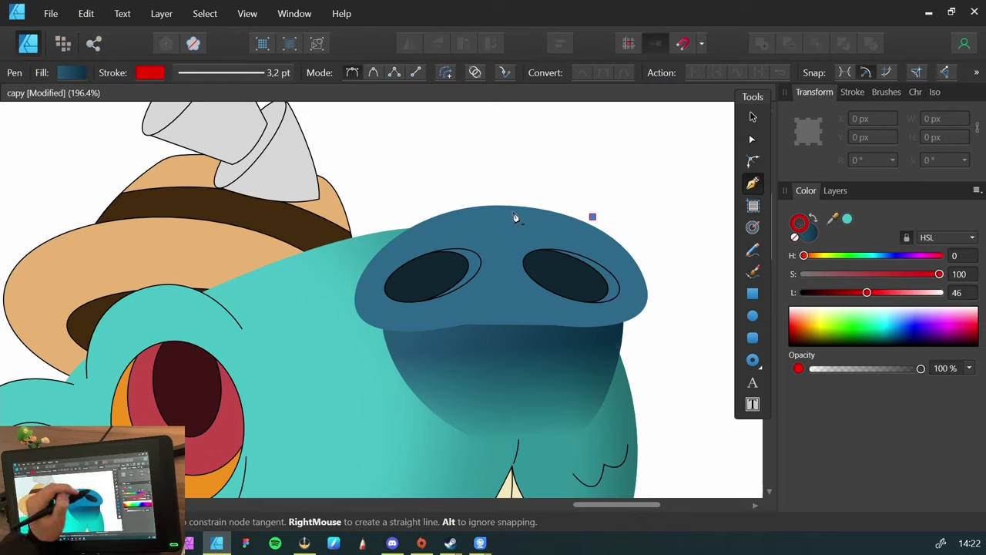
{"action": "left_click", "coordinate": [363, 288]}
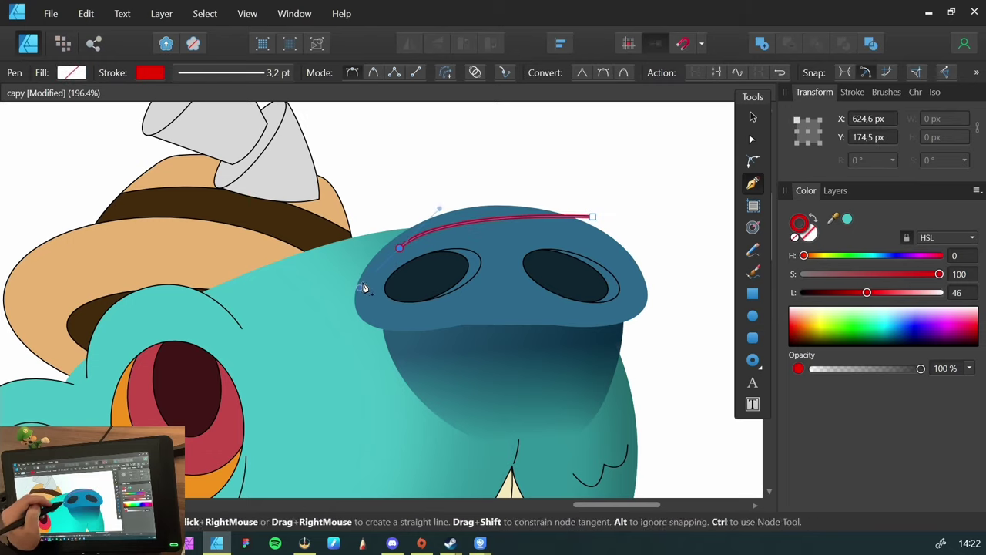
{"action": "key", "text": "ctrl+z"}
Draw a curved red line about 216 by 126 px from the nose's upper right around its left edge to just below it
{"action": "left_click", "coordinate": [589, 213]}
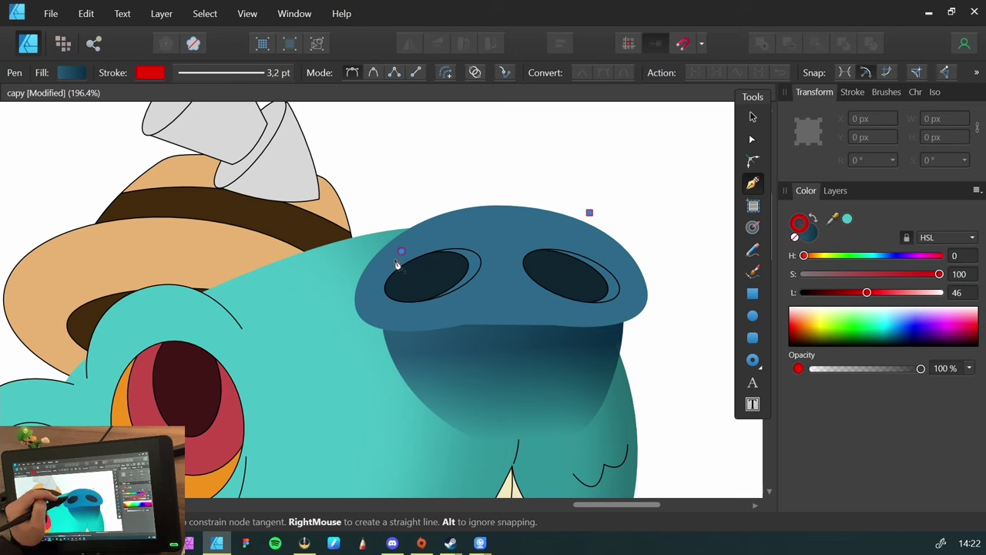
{"action": "left_click_drag", "start_coordinate": [401, 253], "coordinate": [359, 295]}
{"action": "left_click_drag", "start_coordinate": [417, 339], "coordinate": [475, 356]}
{"action": "key", "text": "v"}
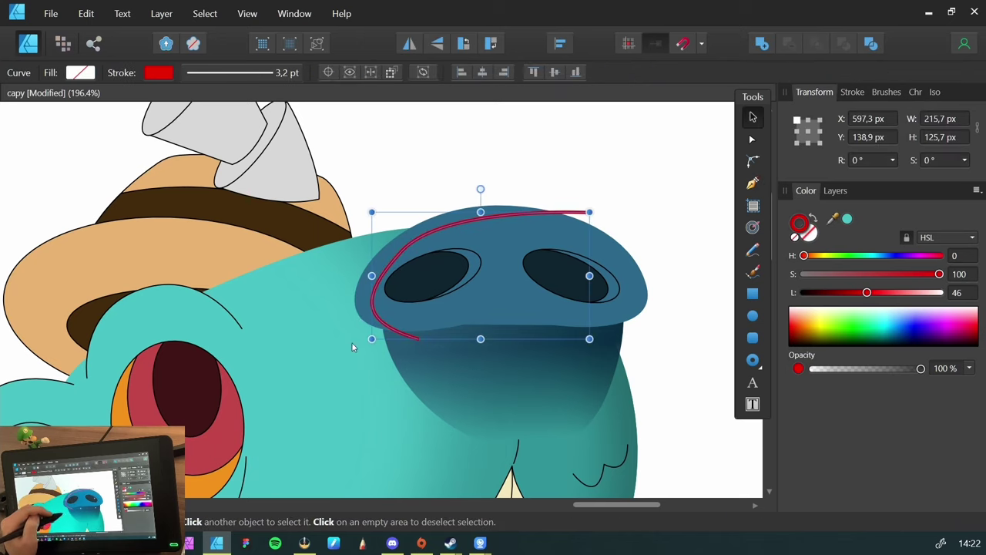
{"action": "left_click", "coordinate": [411, 172]}
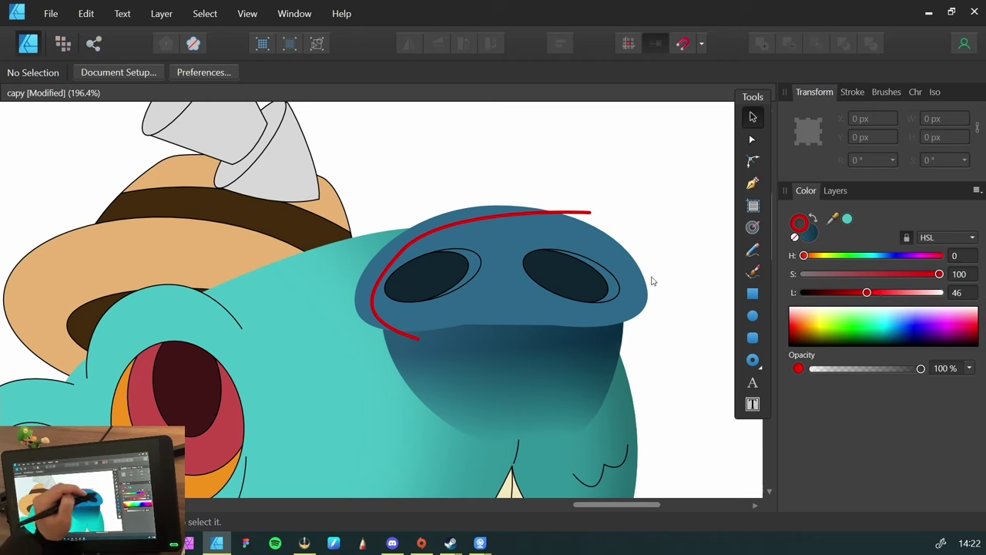
Continue the red curve below the nose and around its right side outside the contour, closing it into a shape about 316 by 143 px
{"action": "left_click", "coordinate": [373, 316]}
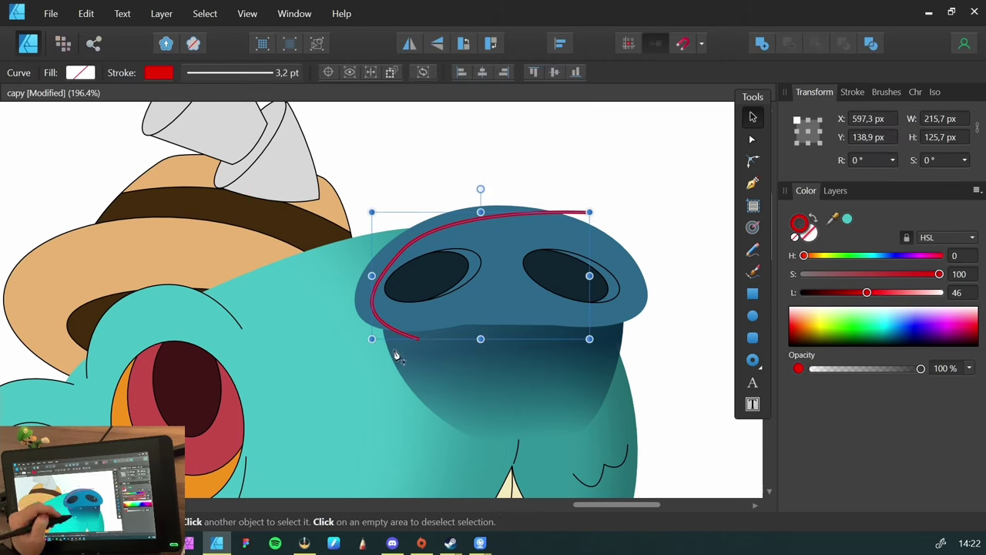
{"action": "key", "text": "p"}
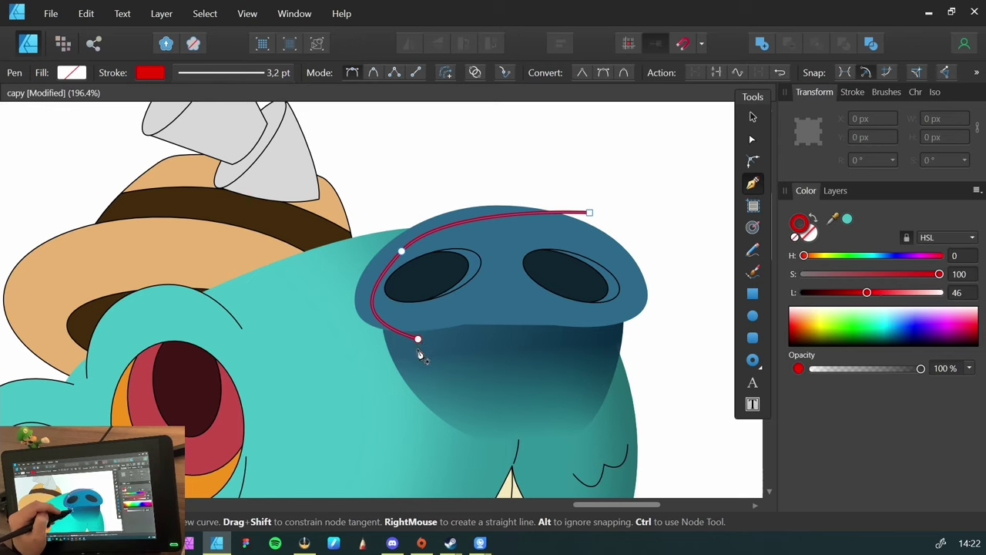
{"action": "key", "text": "a"}
{"action": "key", "text": "p"}
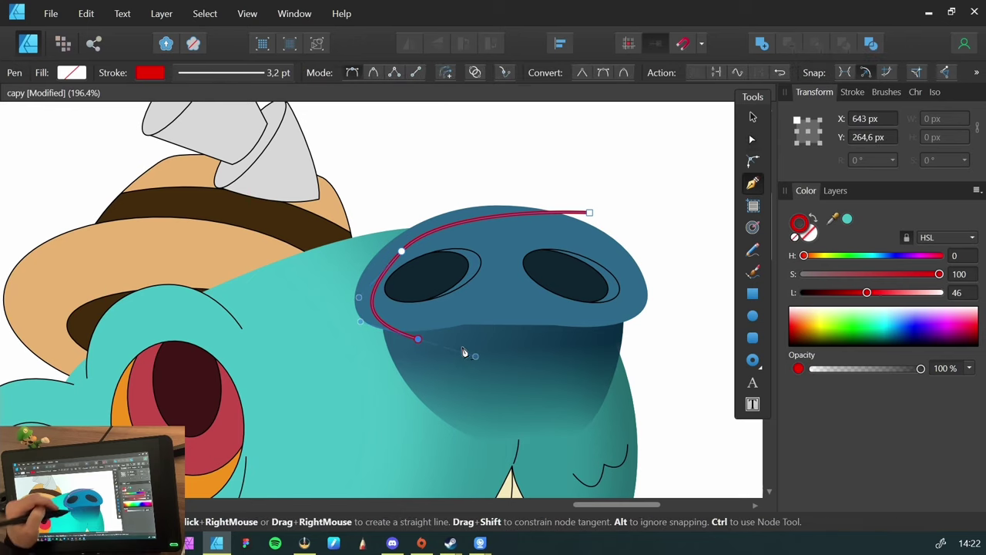
{"action": "left_click", "coordinate": [648, 344]}
{"action": "left_click", "coordinate": [689, 253]}
{"action": "left_click", "coordinate": [659, 205]}
{"action": "left_click", "coordinate": [587, 212]}
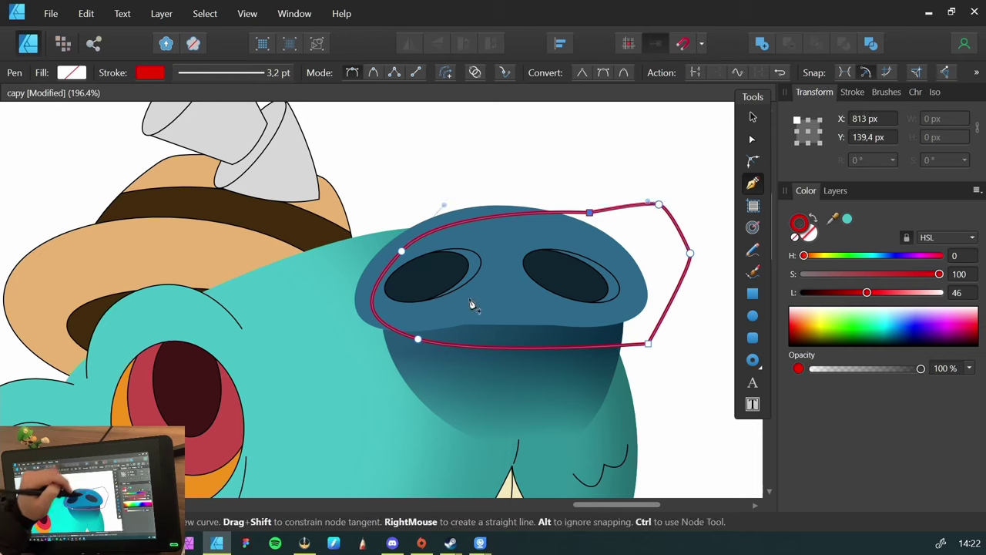
{"action": "key", "text": "v"}
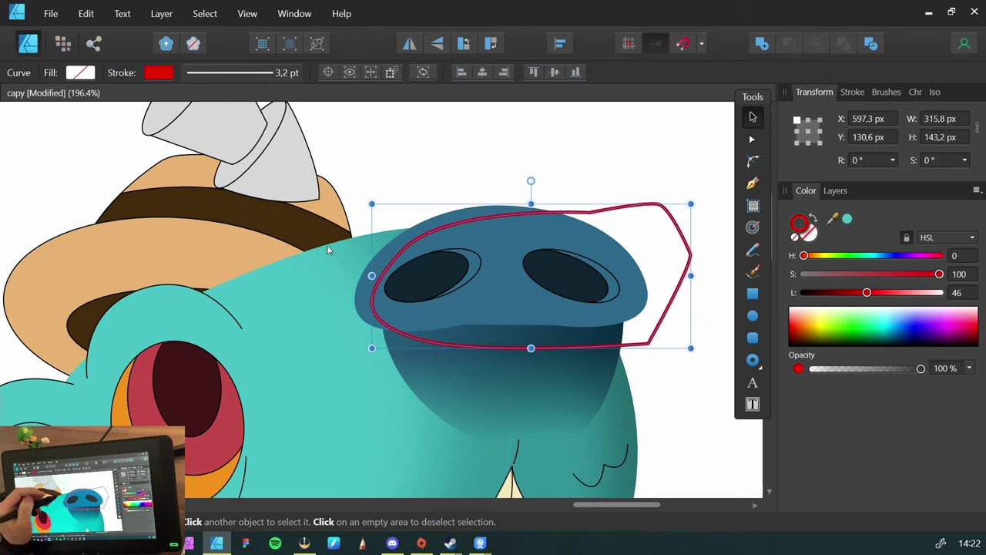
Clip the red shape inside the blue nose and swap its stroke colour to a solid fill
{"action": "key", "text": "Delete"}
{"action": "left_click", "coordinate": [366, 305]}
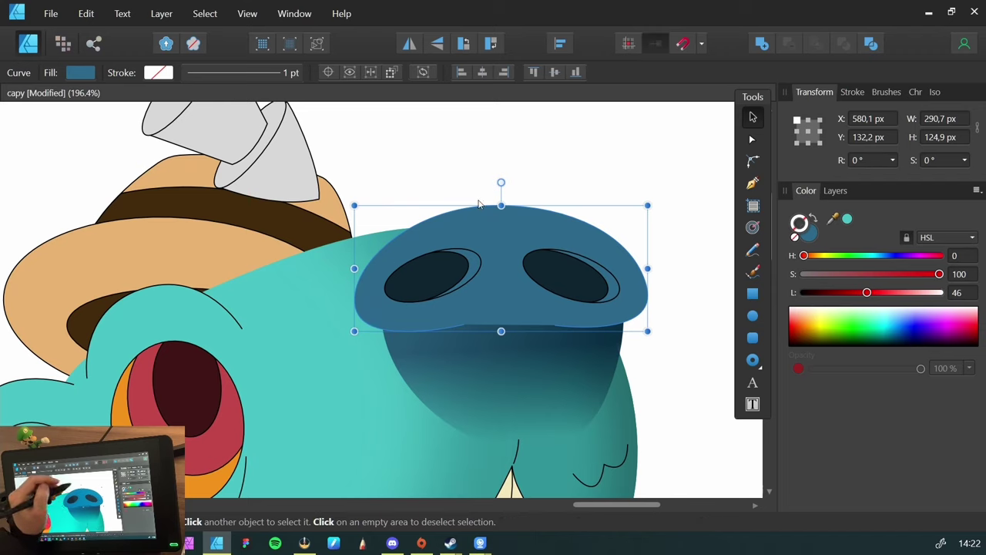
{"action": "left_click", "coordinate": [444, 211]}
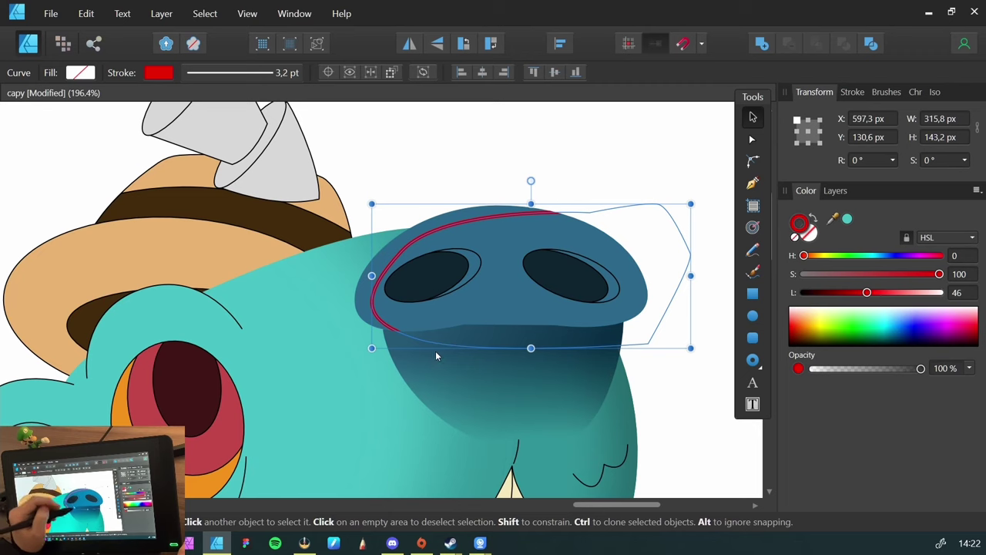
{"action": "key", "text": "shift+x"}
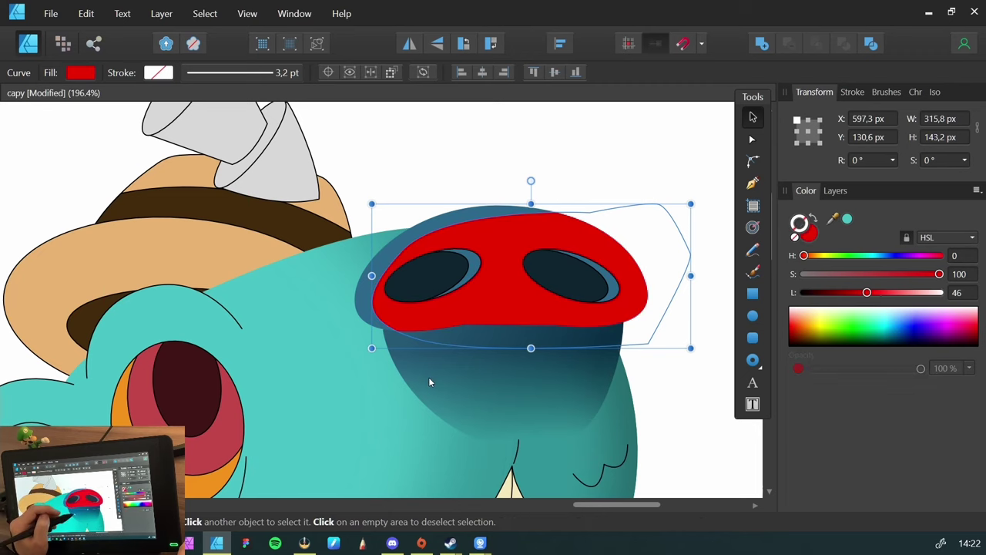
Adjust the nodes and curve handles on the red shape's upper-left edge to smooth the shadow boundary along the nose
{"action": "key", "text": "a"}
{"action": "left_click", "coordinate": [402, 250]}
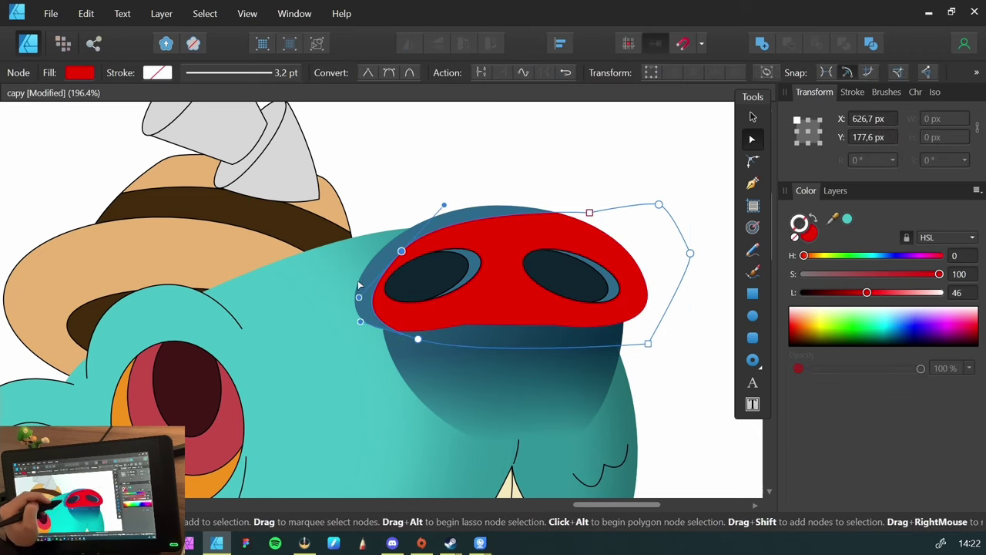
{"action": "left_click_drag", "start_coordinate": [359, 299], "coordinate": [356, 289]}
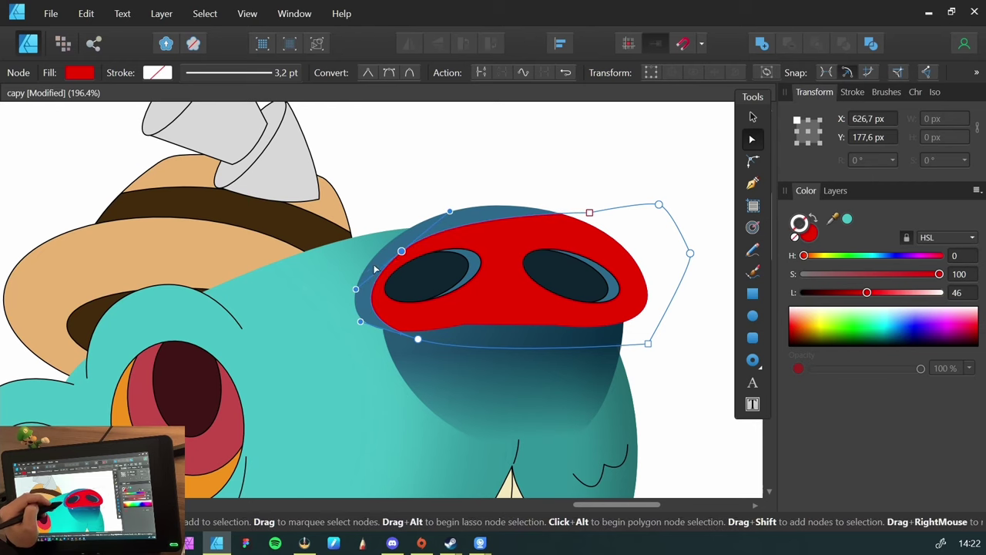
{"action": "left_click", "coordinate": [590, 212]}
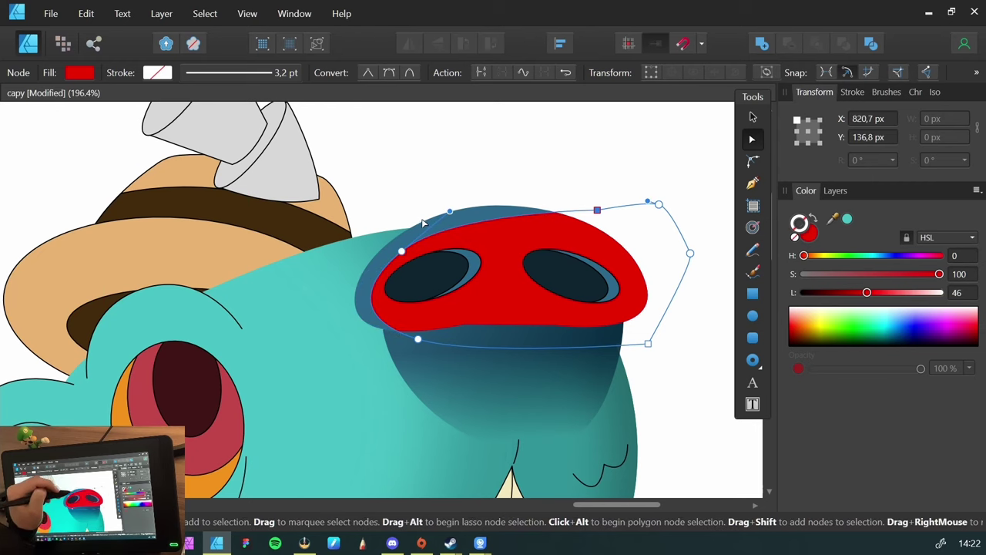
{"action": "left_click_drag", "start_coordinate": [451, 213], "coordinate": [459, 198]}
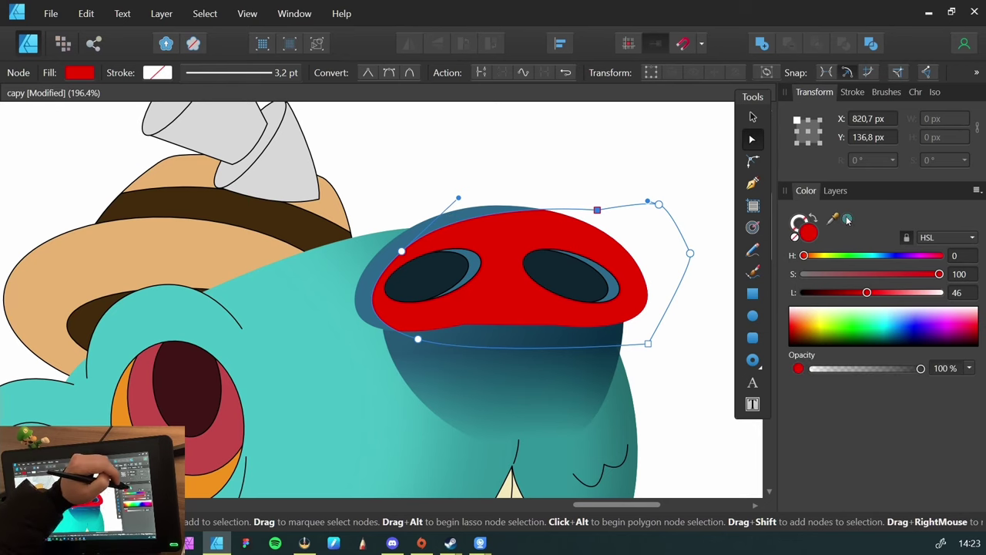
Fill the clipped nose shape with dark blue sampled from the muzzle gradient and soften it with a Gaussian Blur layer effect
{"action": "left_click_drag", "start_coordinate": [833, 220], "coordinate": [607, 336]}
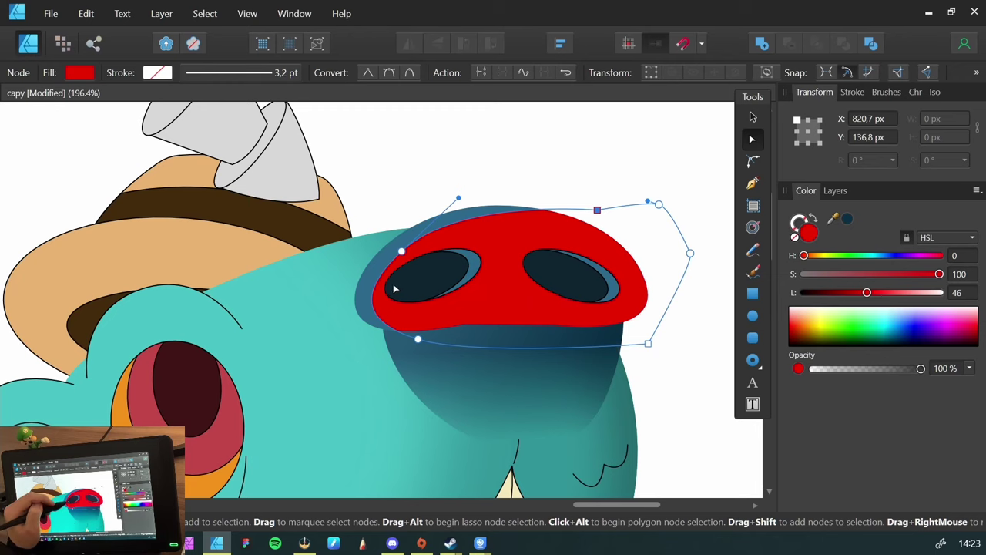
{"action": "left_click", "coordinate": [846, 219]}
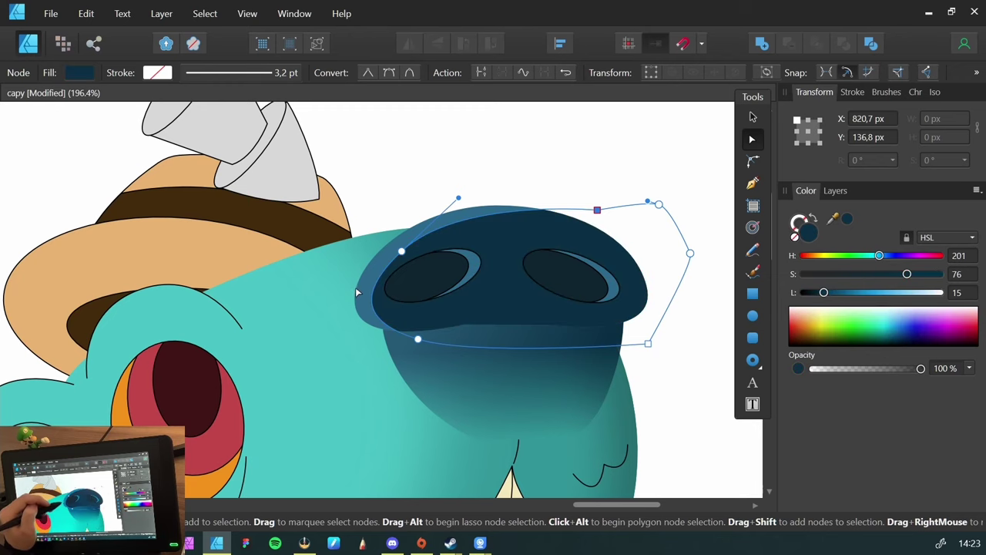
{"action": "key", "text": "ctrl+shift+e"}
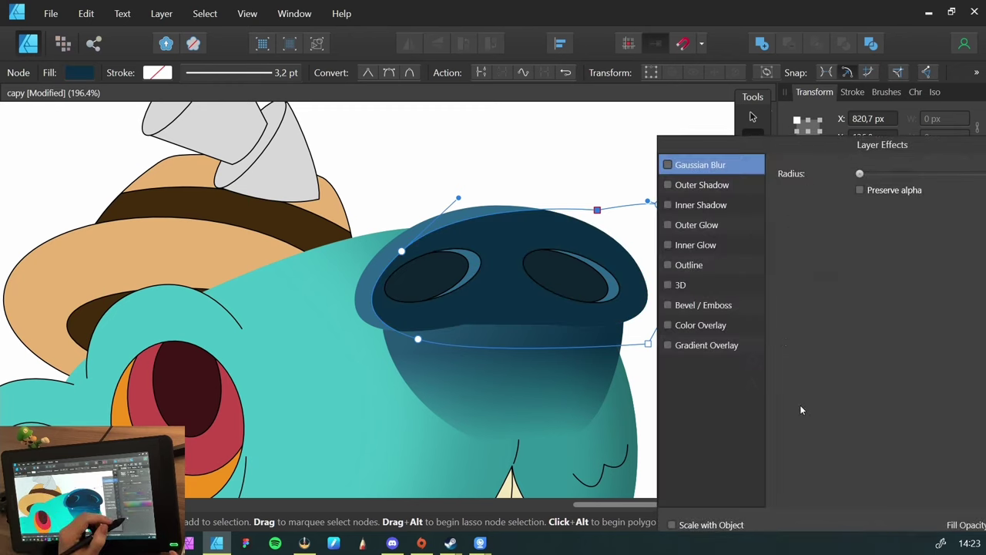
{"action": "left_click_drag", "start_coordinate": [860, 174], "coordinate": [920, 189]}
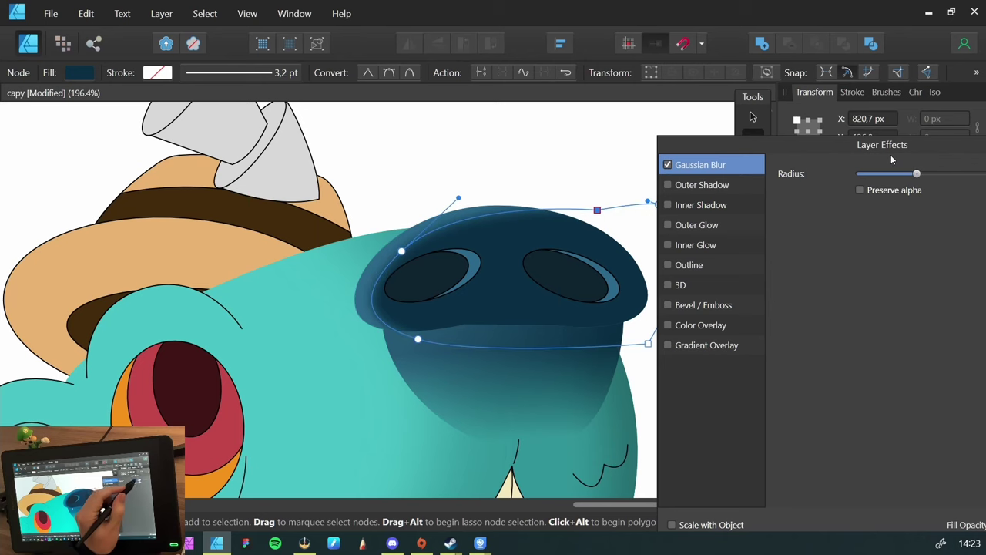
{"action": "left_click_drag", "start_coordinate": [890, 150], "coordinate": [556, 175]}
{"action": "key", "text": "Return"}
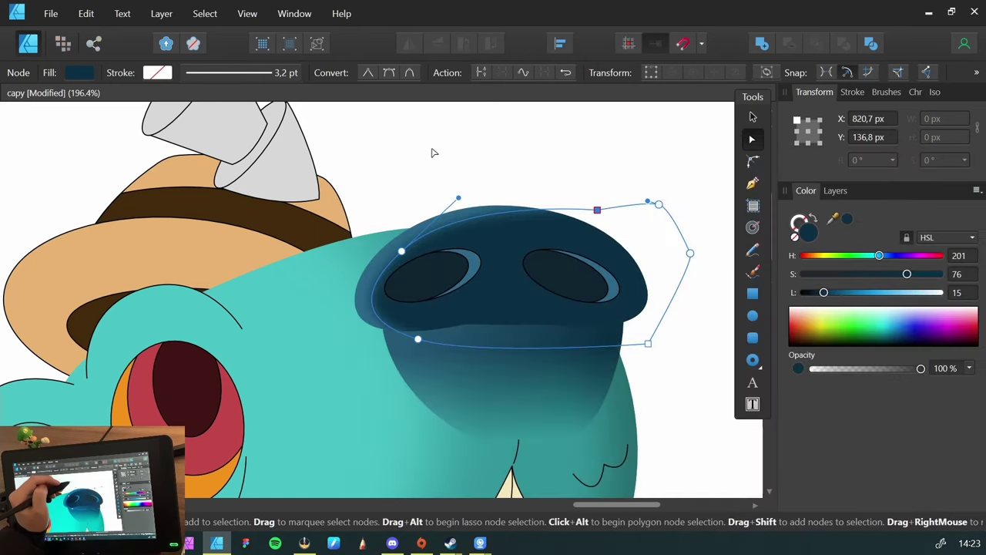
{"action": "key", "text": "v"}
{"action": "left_click", "coordinate": [405, 165]}
Remove the black stroke from the two outer nostril ellipses
{"action": "key", "text": "z"}
{"action": "left_click_drag", "start_coordinate": [381, 214], "coordinate": [400, 282]}
{"action": "key", "text": "v"}
{"action": "left_click", "coordinate": [419, 276]}
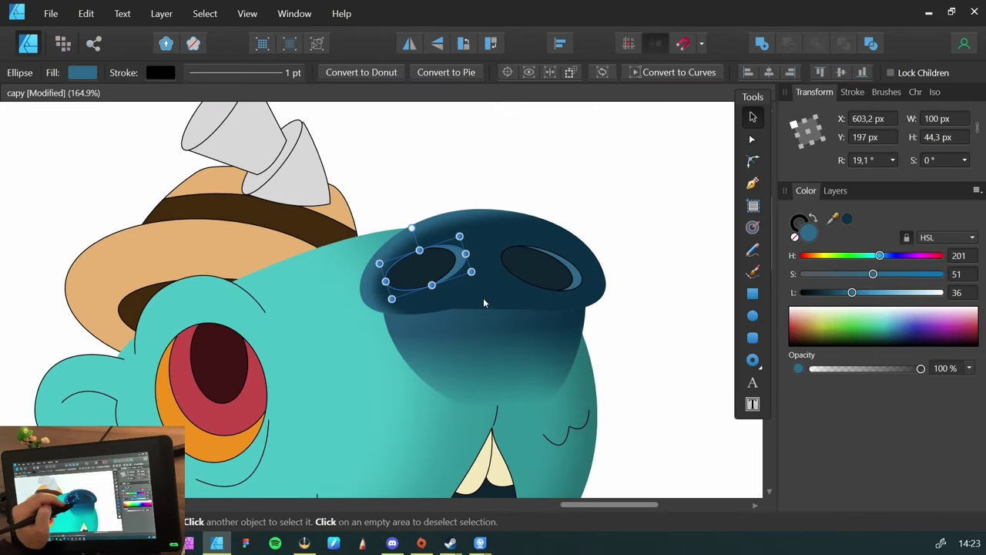
{"action": "left_click", "coordinate": [520, 268], "text": "shift"}
{"action": "left_click", "coordinate": [798, 224]}
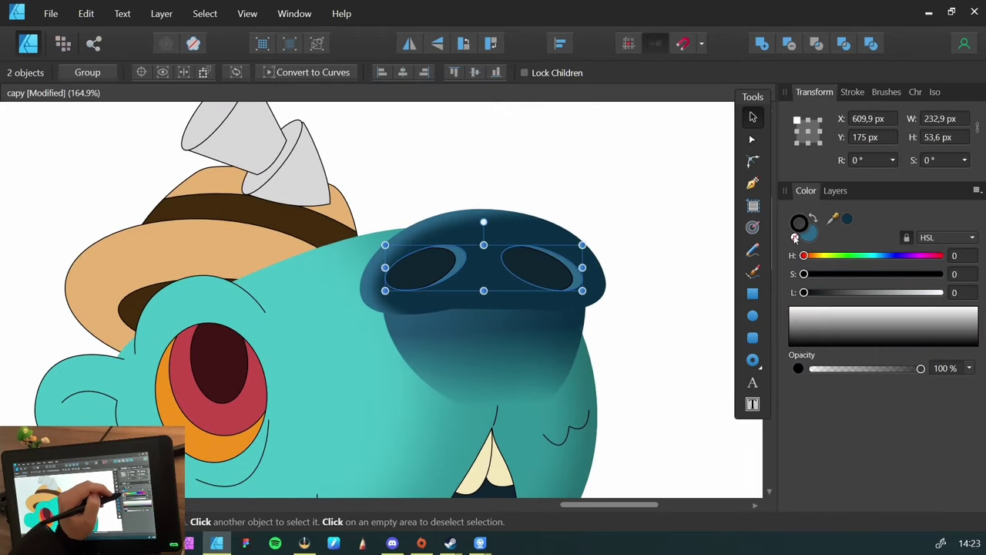
{"action": "left_click", "coordinate": [398, 165]}
Examine the nose shading, its clipped shadow shape and the nostril ellipses up close
{"action": "key", "text": "z"}
{"action": "left_click_drag", "start_coordinate": [372, 257], "coordinate": [362, 316]}
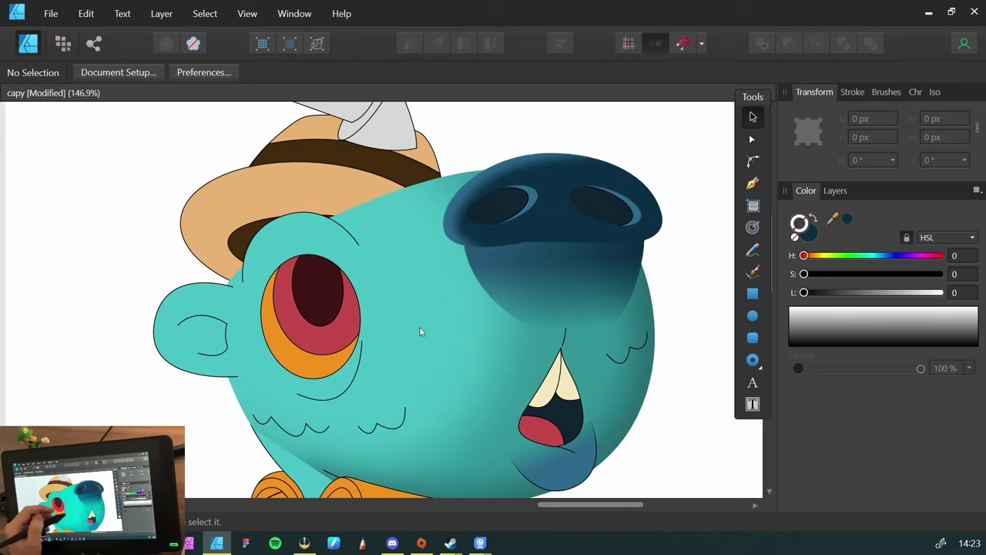
{"action": "left_click_drag", "start_coordinate": [460, 198], "coordinate": [388, 267]}
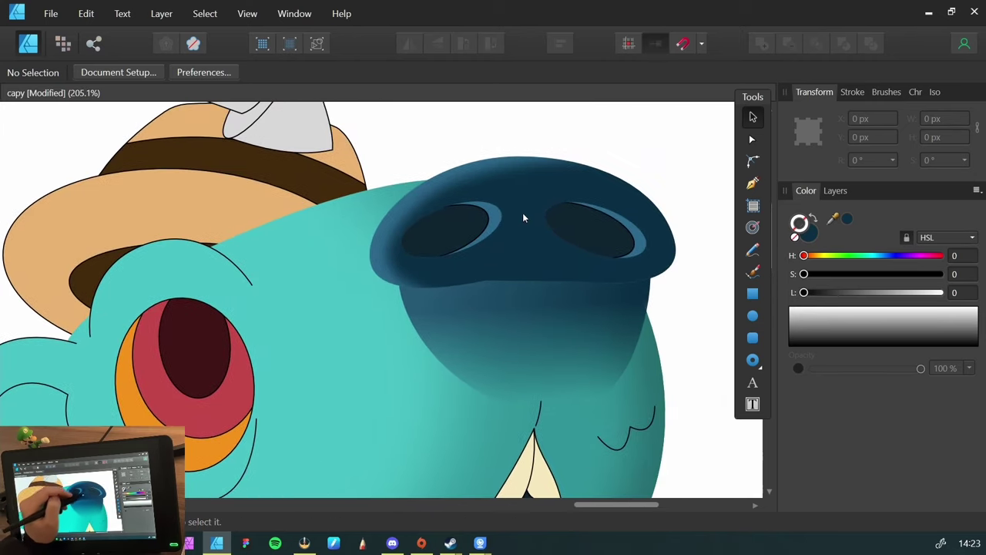
{"action": "left_click", "coordinate": [522, 222]}
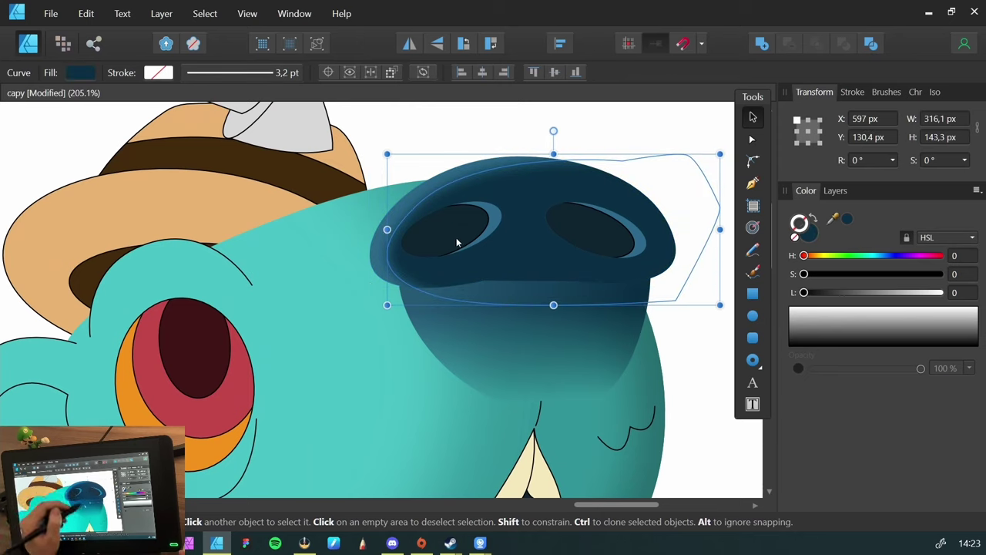
{"action": "left_click", "coordinate": [437, 230]}
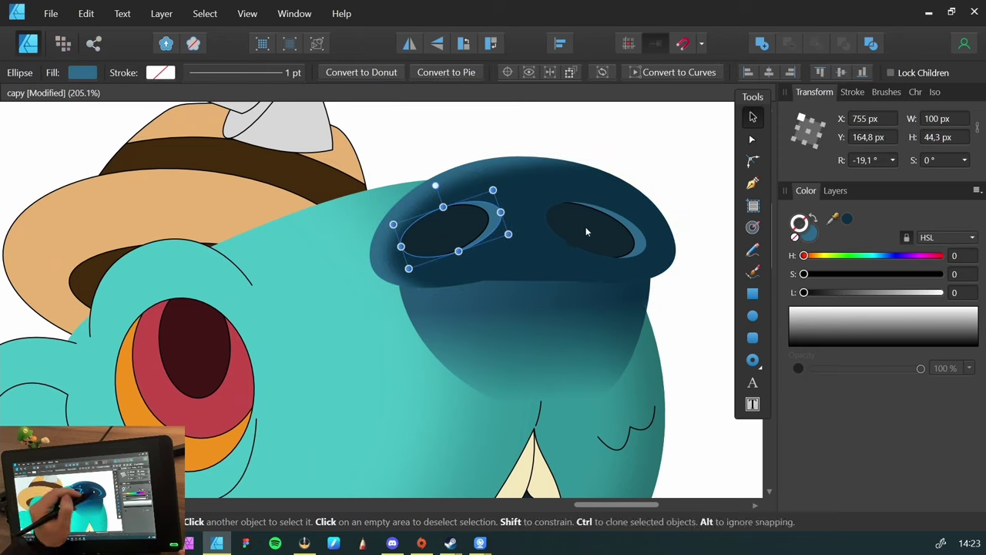
{"action": "left_click", "coordinate": [586, 227]}
{"action": "left_click", "coordinate": [450, 241]}
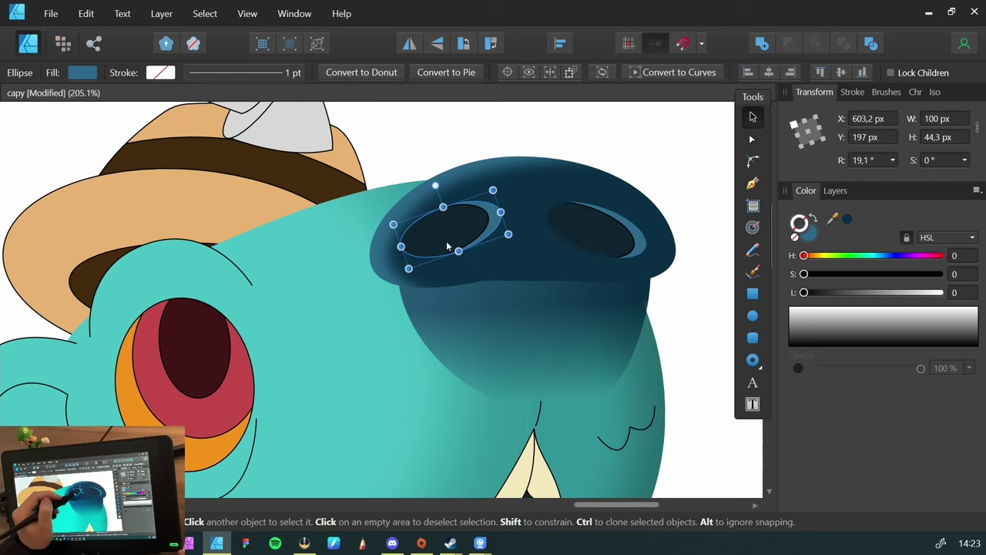
{"action": "left_click", "coordinate": [419, 143]}
{"action": "left_click", "coordinate": [529, 240]}
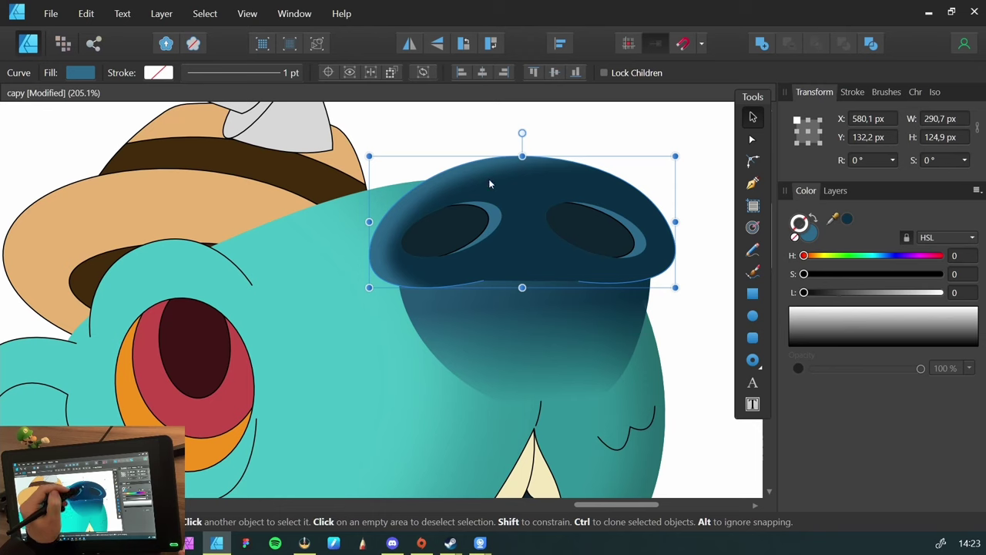
Remove the black stroke from the left inner nostril ellipse and darken its fill to 7 lightness
{"action": "left_click", "coordinate": [456, 229]}
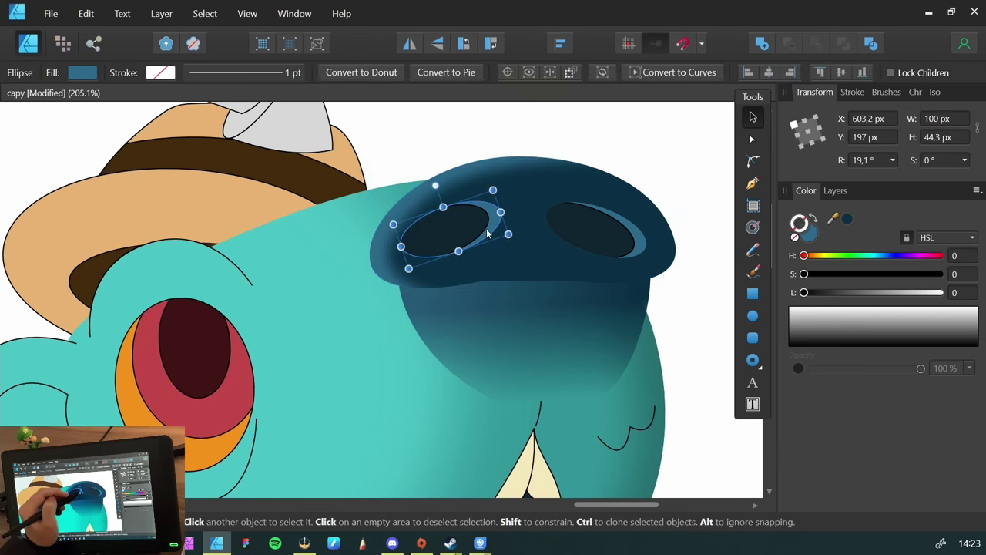
{"action": "key", "text": "ctrl+s"}
{"action": "left_click_drag", "start_coordinate": [444, 226], "coordinate": [431, 229]}
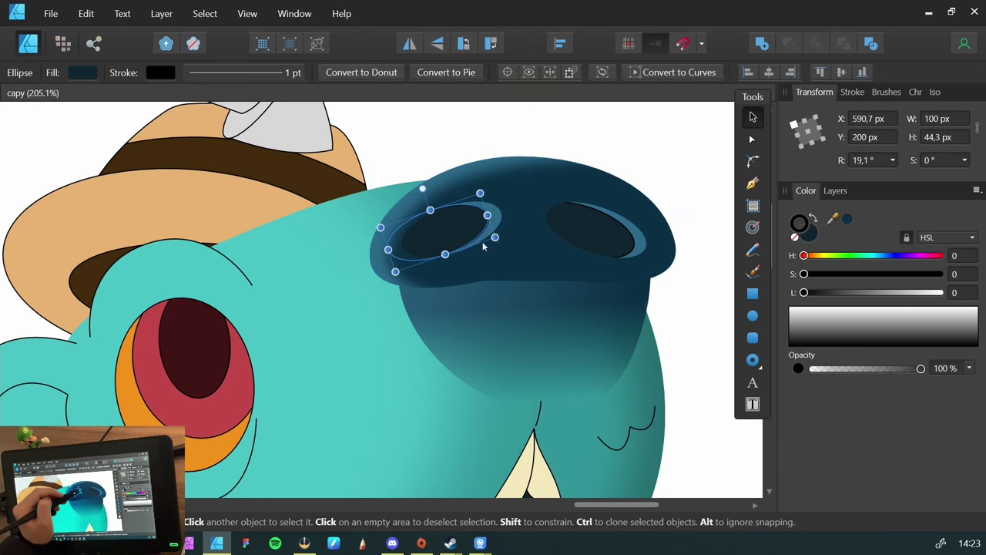
{"action": "left_click", "coordinate": [794, 238]}
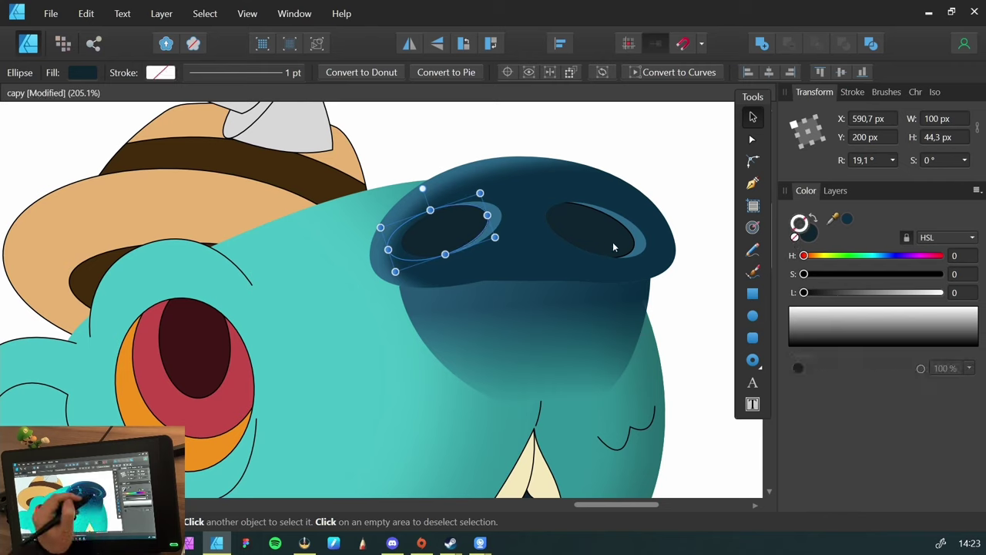
{"action": "left_click", "coordinate": [810, 236]}
{"action": "left_click", "coordinate": [821, 294]}
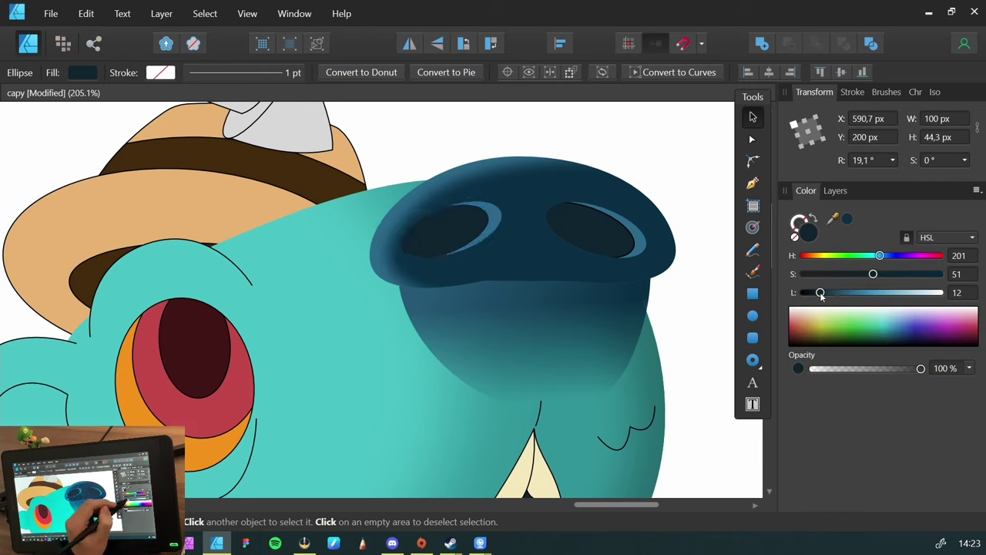
{"action": "mouse_move", "coordinate": [816, 300]}
{"action": "left_mouse_down"}
{"action": "mouse_move", "coordinate": [824, 299]}
{"action": "mouse_move", "coordinate": [814, 307]}
{"action": "left_mouse_up"}
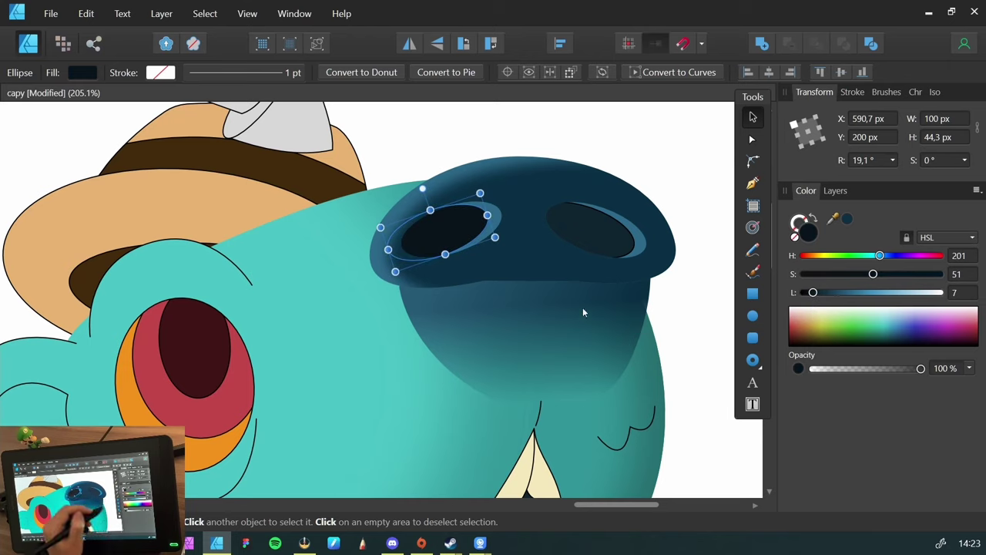
Remove the black stroke from the right inner nostril ellipse and darken its fill to 7 lightness
{"action": "left_click", "coordinate": [577, 225]}
{"action": "key", "text": "ctrl+z"}
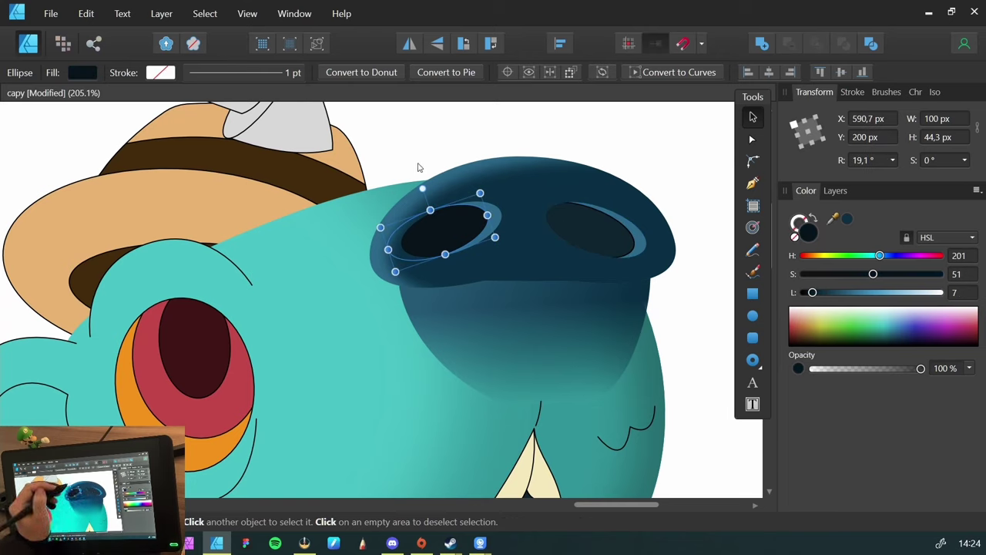
{"action": "key", "text": "ctrl+z"}
{"action": "key", "text": "ctrl+shift+z"}
{"action": "left_click", "coordinate": [577, 235]}
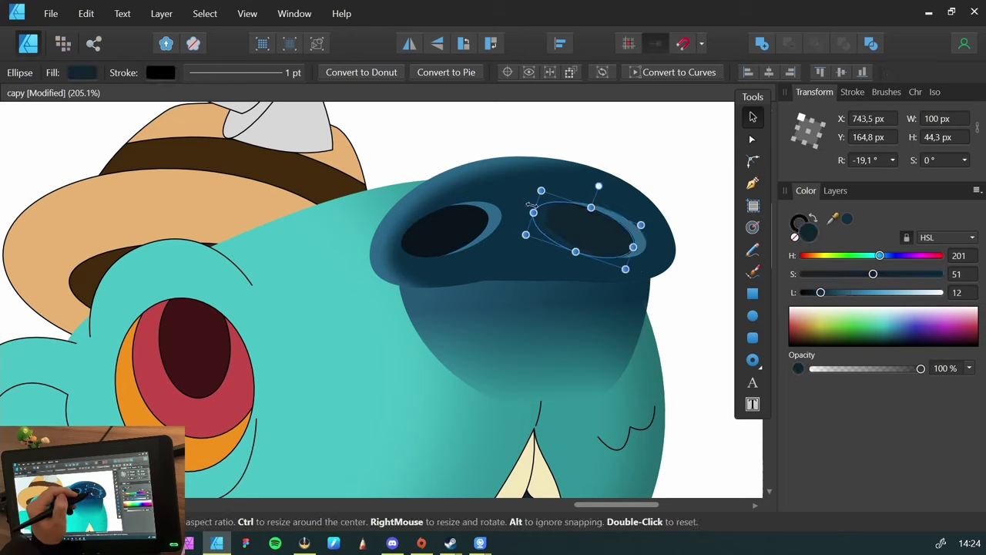
{"action": "key", "text": "ctrl+z"}
{"action": "left_click", "coordinate": [577, 228]}
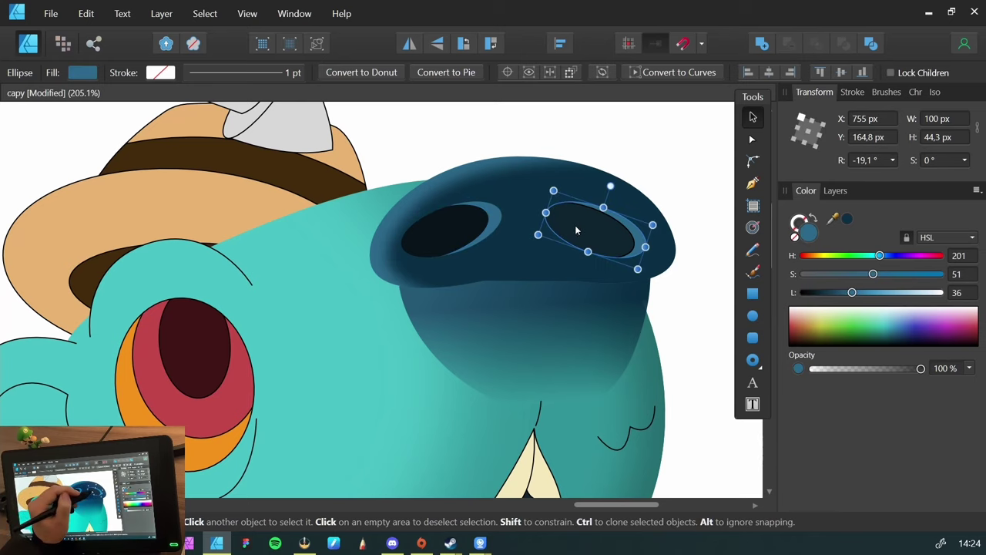
{"action": "key", "text": "ctrl+z"}
{"action": "key", "text": "ctrl+z"}
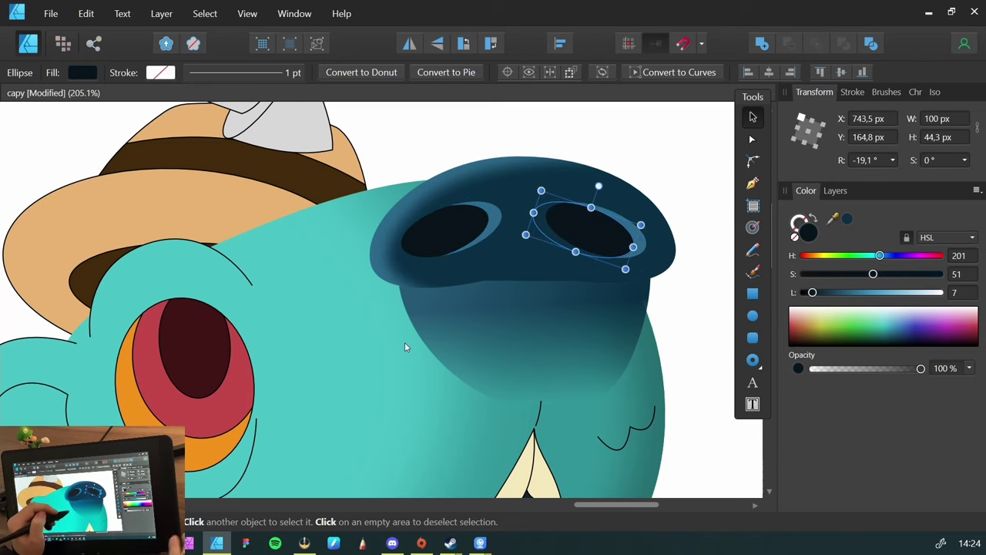
Examine the darkened nostrils, the nose shape and the muzzle gradient shape beneath it
{"action": "left_click", "coordinate": [416, 134]}
{"action": "mouse_move", "coordinate": [348, 298]}
{"action": "left_mouse_down"}
{"action": "mouse_move", "coordinate": [395, 287]}
{"action": "mouse_move", "coordinate": [354, 299]}
{"action": "left_mouse_up"}
{"action": "left_click", "coordinate": [446, 278]}
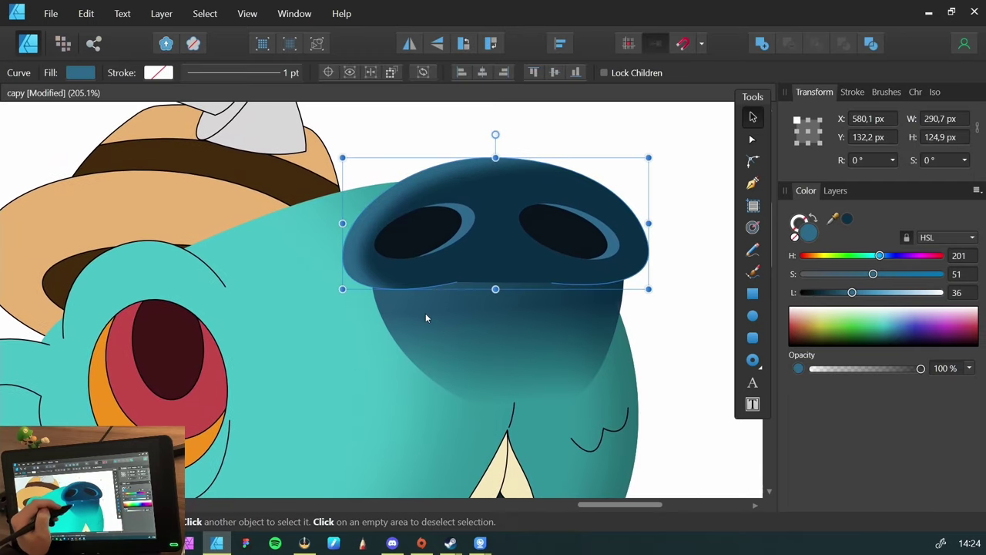
{"action": "left_click", "coordinate": [428, 306]}
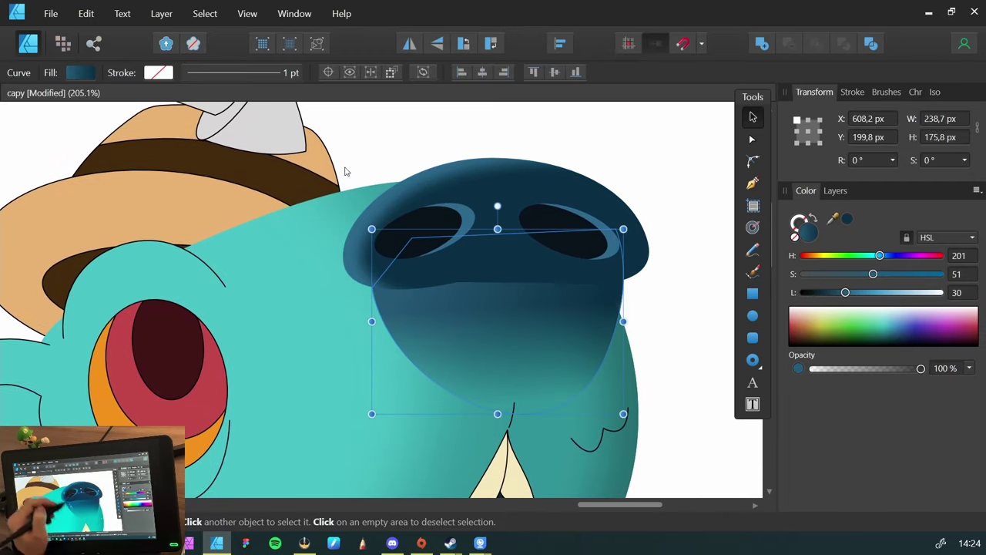
{"action": "left_click", "coordinate": [352, 131]}
{"action": "left_click_drag", "start_coordinate": [323, 234], "coordinate": [383, 264]}
{"action": "scroll", "coordinate": [373, 215], "scroll_direction": "up", "scroll_amount": 2}
{"action": "scroll", "coordinate": [373, 216], "scroll_direction": "up", "scroll_amount": 1}
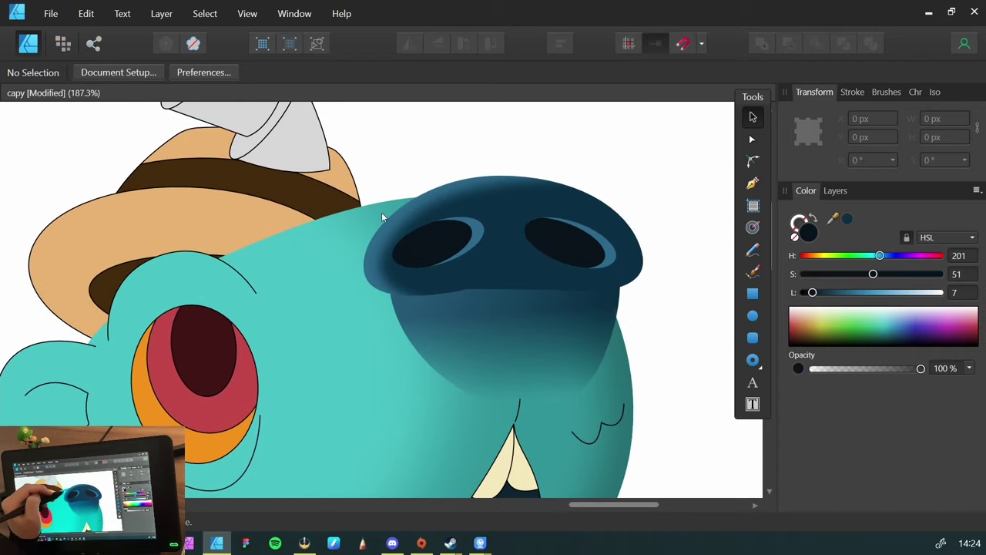
Select the clipped dark blue shadow on the nose and fine-tune the radius of its Gaussian Blur layer effect
{"action": "left_click", "coordinate": [462, 205]}
{"action": "key", "text": "z"}
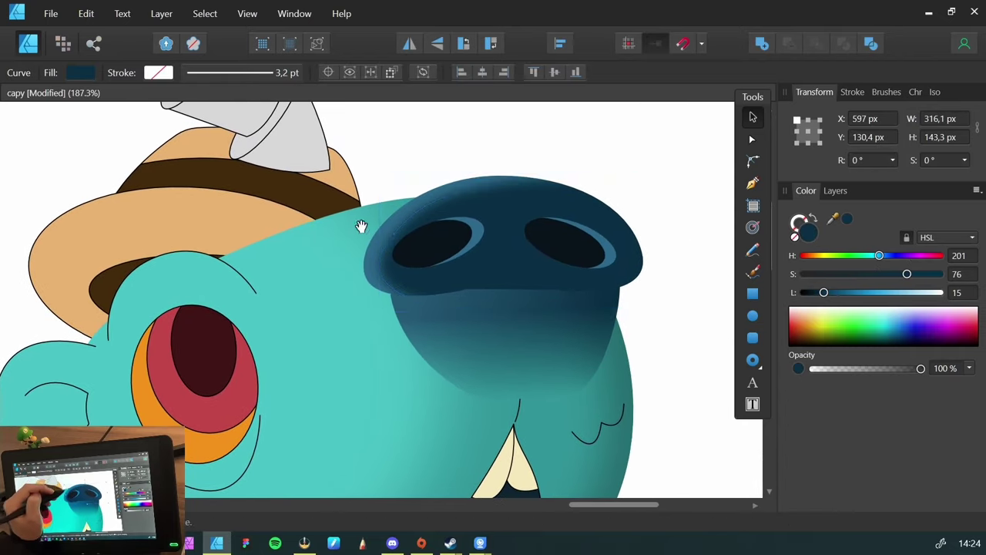
{"action": "left_click_drag", "start_coordinate": [324, 231], "coordinate": [235, 282]}
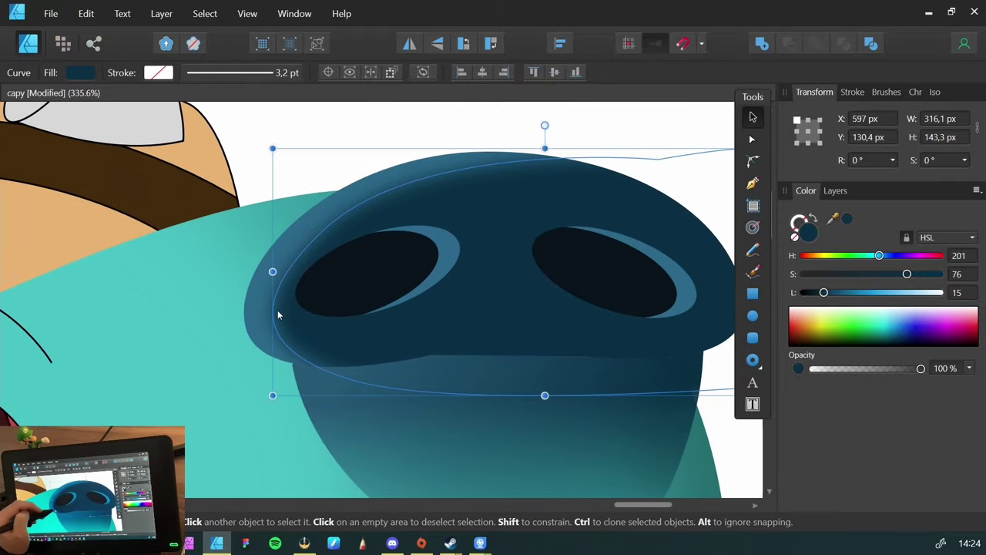
{"action": "key", "text": "ctrl+d"}
{"action": "left_click", "coordinate": [325, 228]}
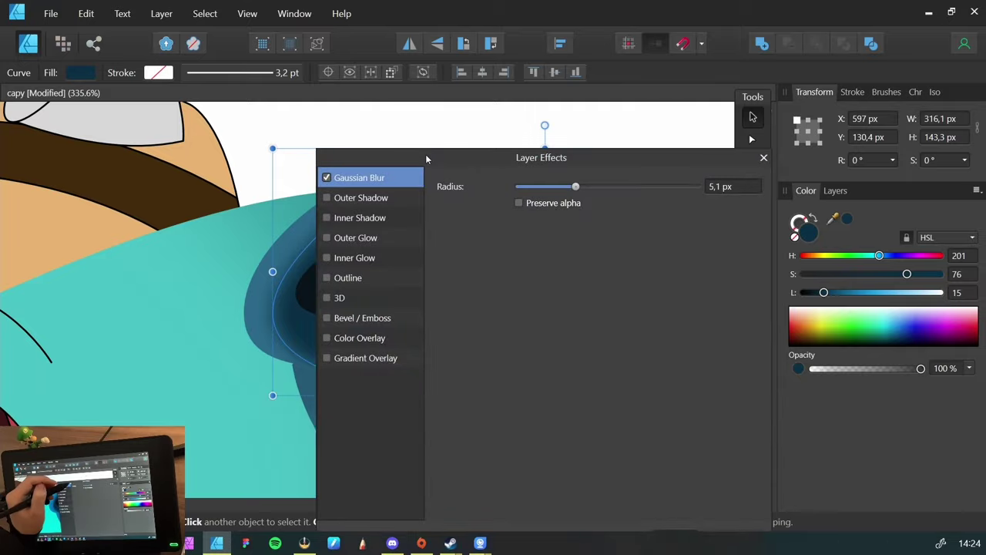
{"action": "left_click_drag", "start_coordinate": [424, 158], "coordinate": [650, 155]}
{"action": "left_click_drag", "start_coordinate": [801, 182], "coordinate": [801, 187]}
{"action": "key", "text": "Return"}
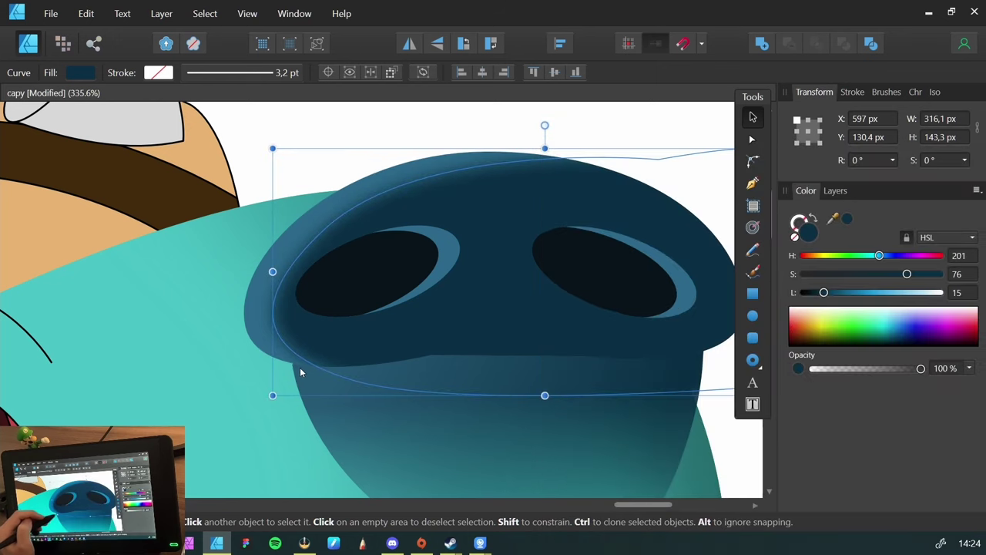
Reshape the clipped nose shadow's left boundary by moving its nodes and curve handles so it follows the nose's outer edge
{"action": "key", "text": "a"}
{"action": "left_click_drag", "start_coordinate": [353, 381], "coordinate": [323, 375]}
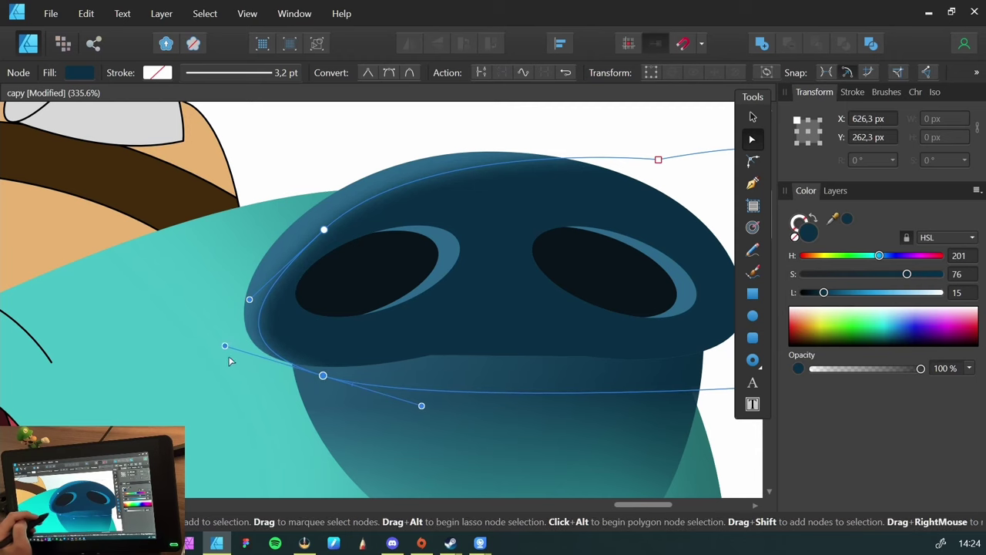
{"action": "left_click_drag", "start_coordinate": [225, 347], "coordinate": [215, 349]}
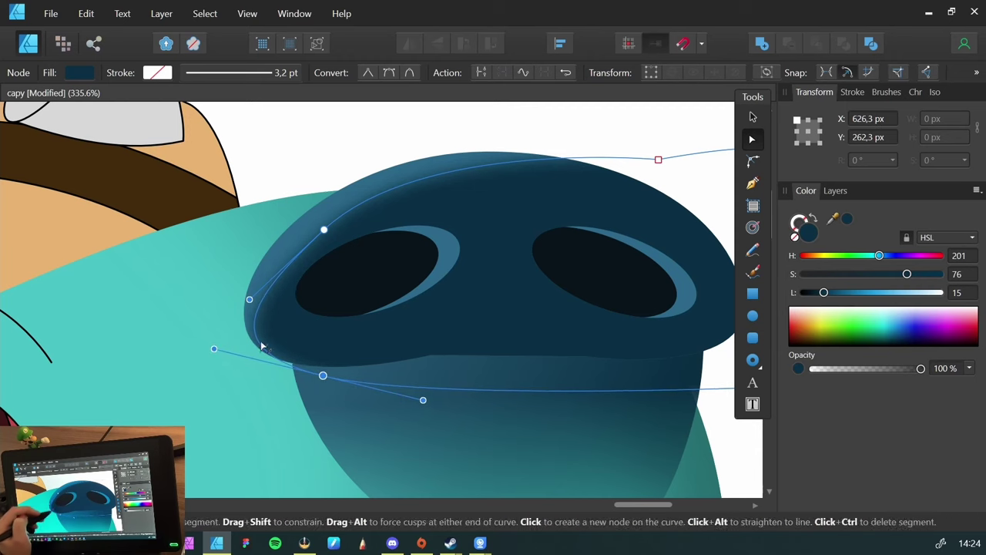
{"action": "left_click", "coordinate": [249, 299]}
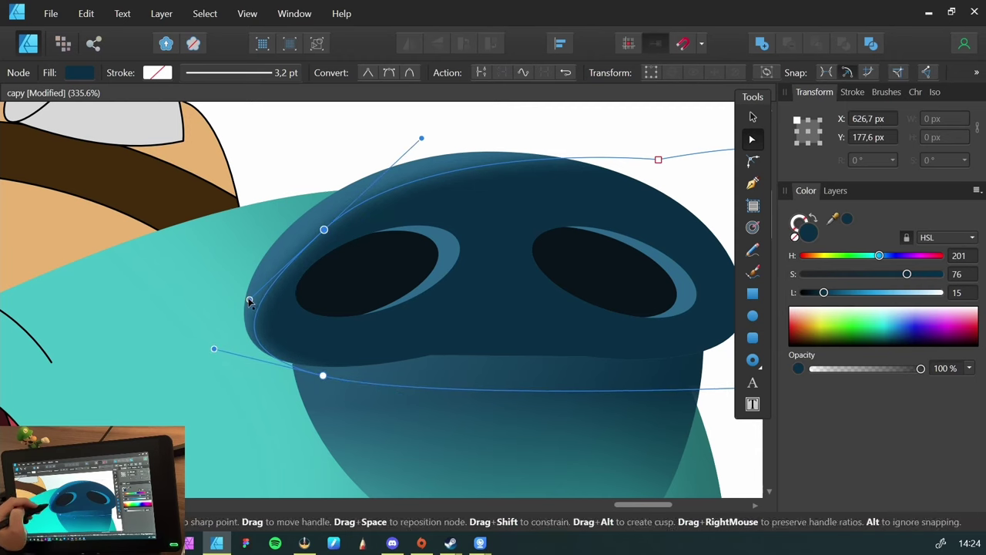
{"action": "left_click_drag", "start_coordinate": [249, 299], "coordinate": [248, 287]}
{"action": "left_click_drag", "start_coordinate": [323, 229], "coordinate": [331, 219]}
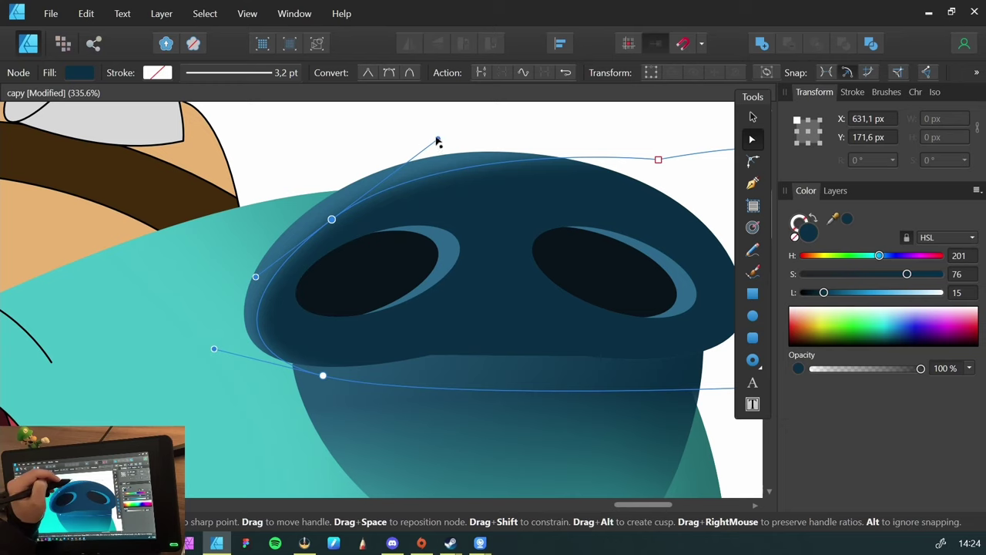
{"action": "left_click_drag", "start_coordinate": [437, 141], "coordinate": [445, 128]}
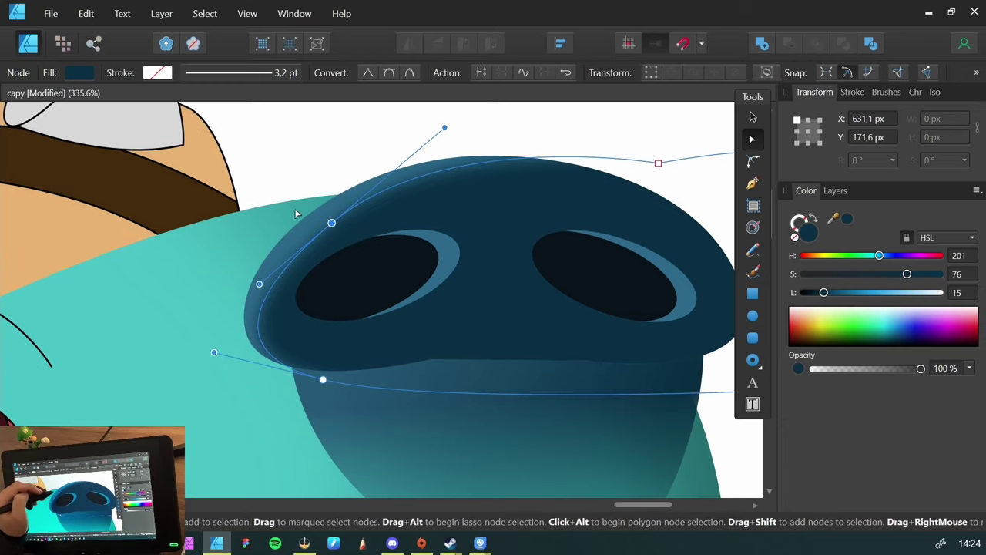
{"action": "key", "text": "v"}
{"action": "key", "text": "ctrl+d"}
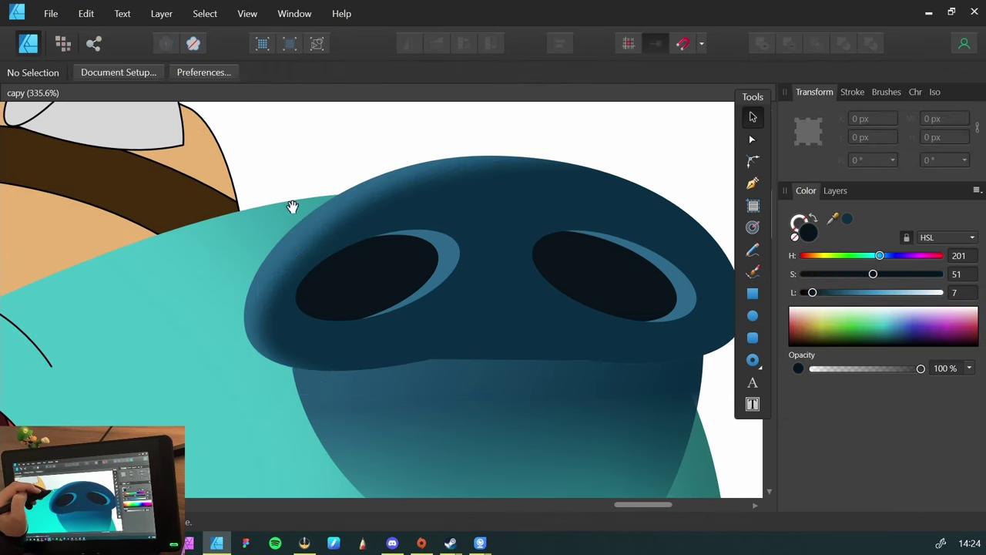
Close the nose curve along its bottom edge and delete its two lower nodes
{"action": "left_click_drag", "start_coordinate": [357, 216], "coordinate": [193, 264]}
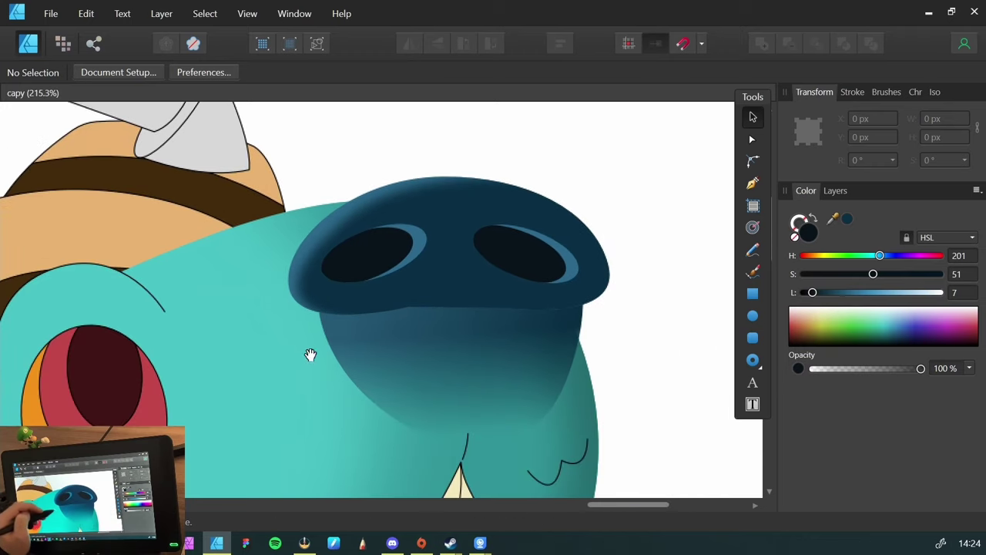
{"action": "left_click_drag", "start_coordinate": [310, 354], "coordinate": [293, 286]}
{"action": "left_click", "coordinate": [338, 252]}
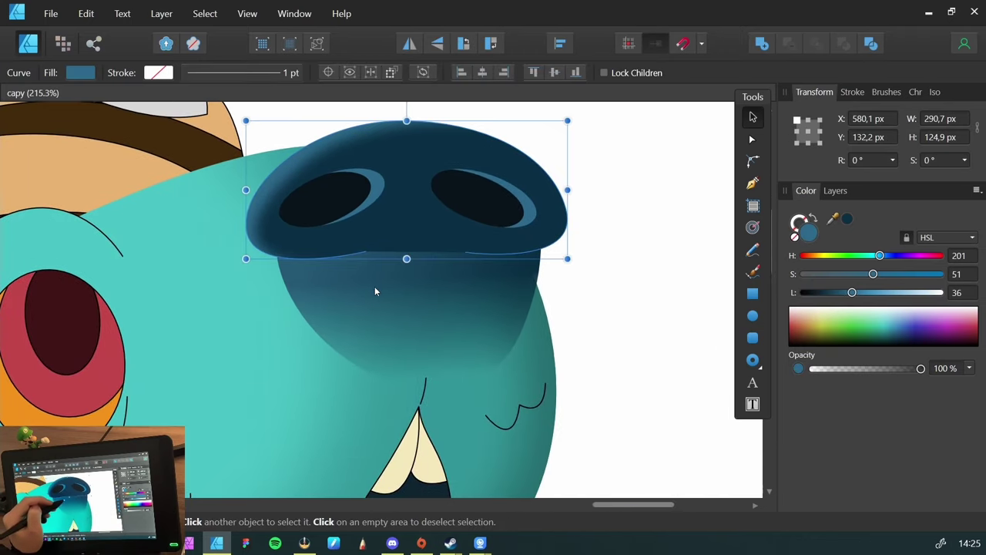
{"action": "key", "text": "a"}
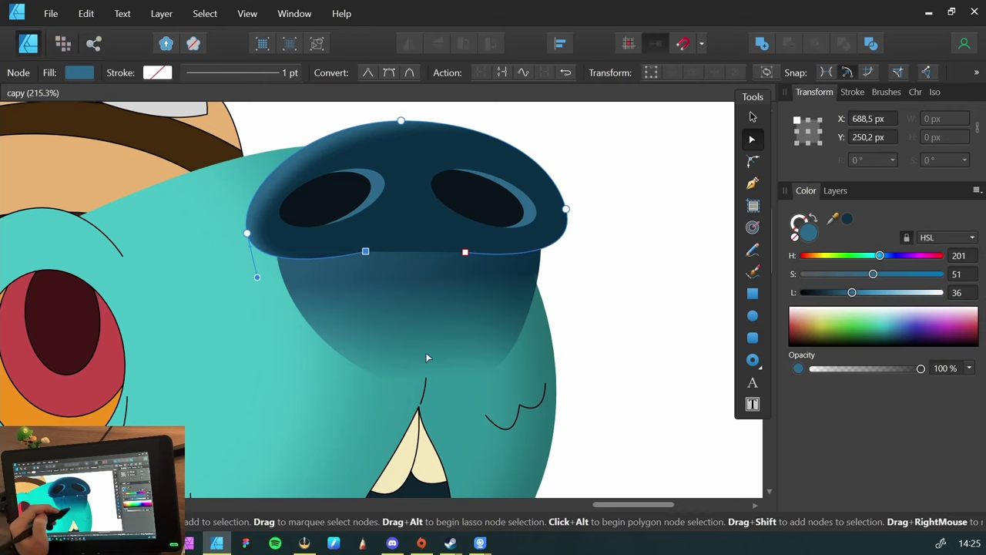
{"action": "left_click", "coordinate": [472, 431]}
{"action": "key", "text": "ctrl+z"}
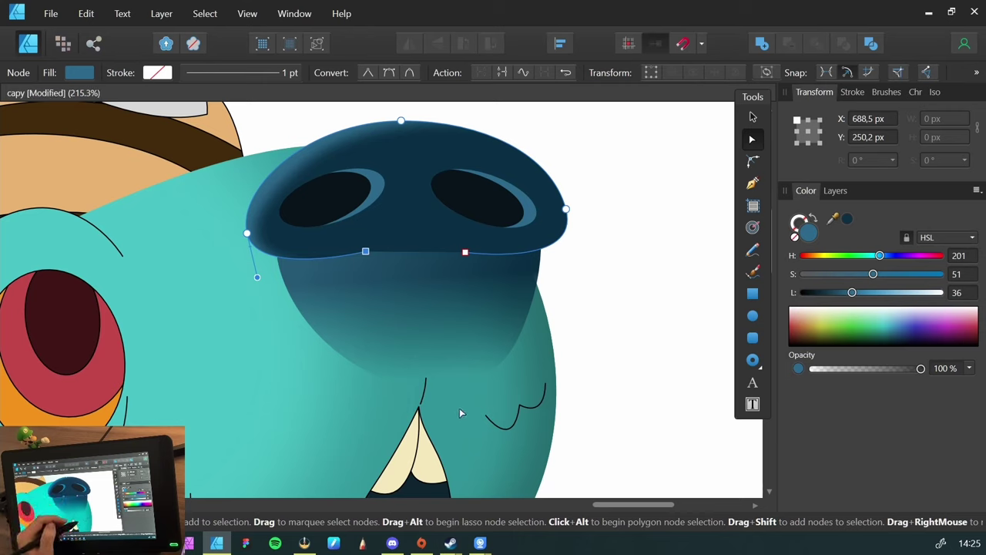
{"action": "key", "text": "p"}
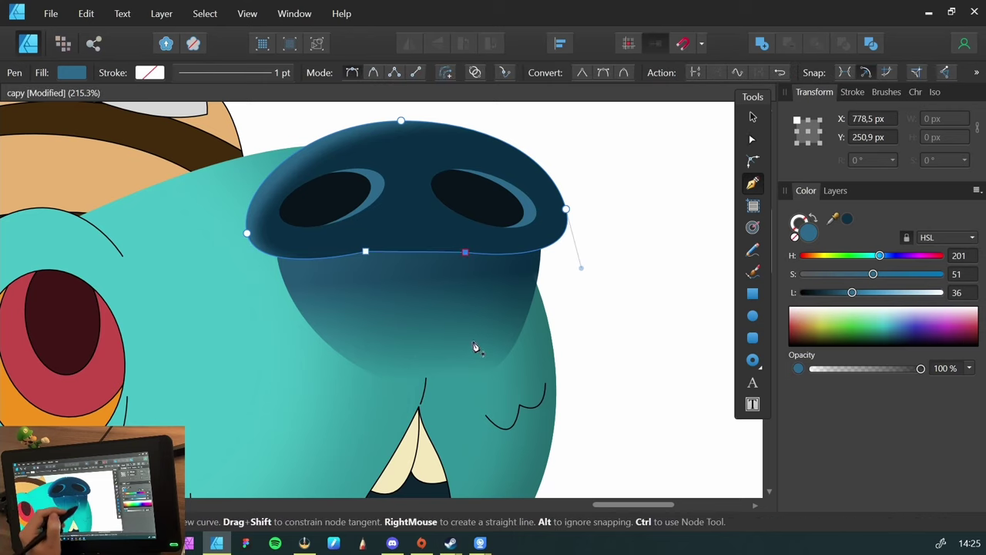
{"action": "key", "text": "Escape"}
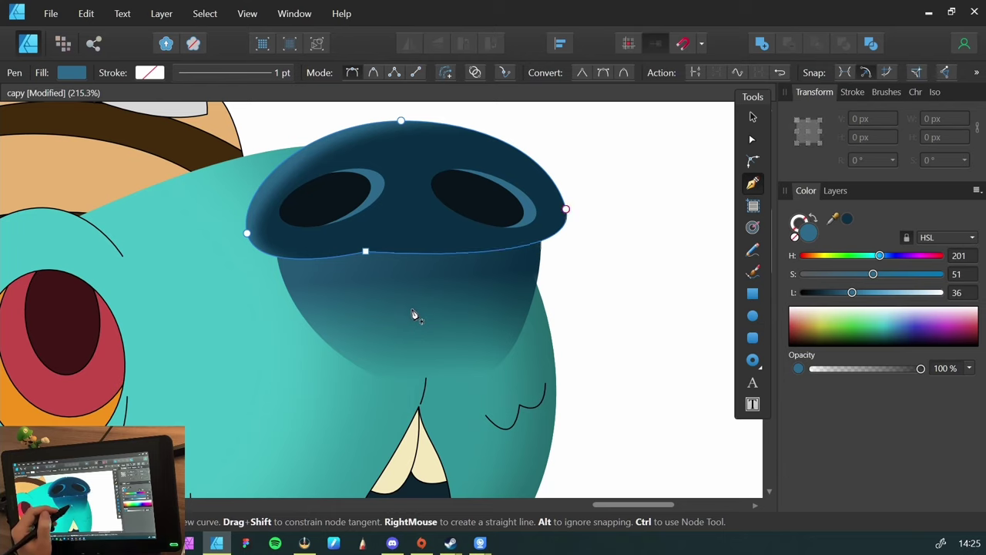
{"action": "key", "text": "a"}
{"action": "left_click", "coordinate": [366, 254]}
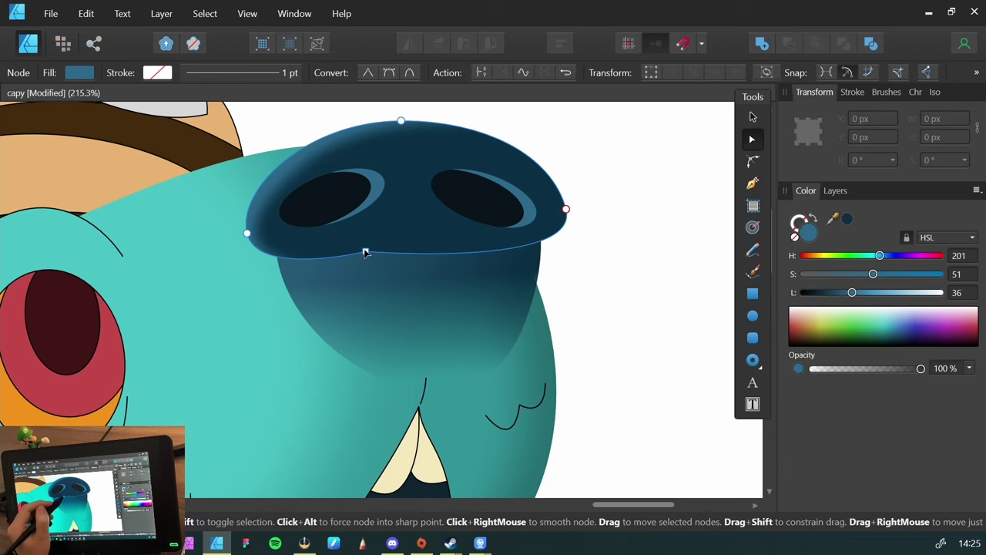
{"action": "key", "text": "Delete"}
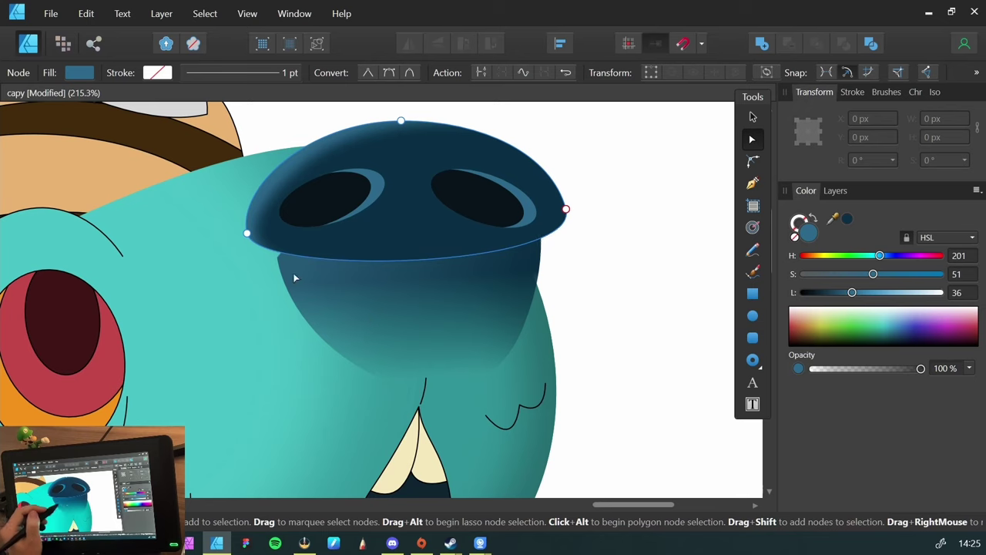
Extend the curve handles of the nose's left and right side nodes downward to give it a rounder, fuller lower edge
{"action": "left_click", "coordinate": [247, 233]}
{"action": "left_click_drag", "start_coordinate": [258, 278], "coordinate": [271, 304]}
{"action": "left_click_drag", "start_coordinate": [581, 269], "coordinate": [578, 292]}
{"action": "left_click", "coordinate": [630, 356]}
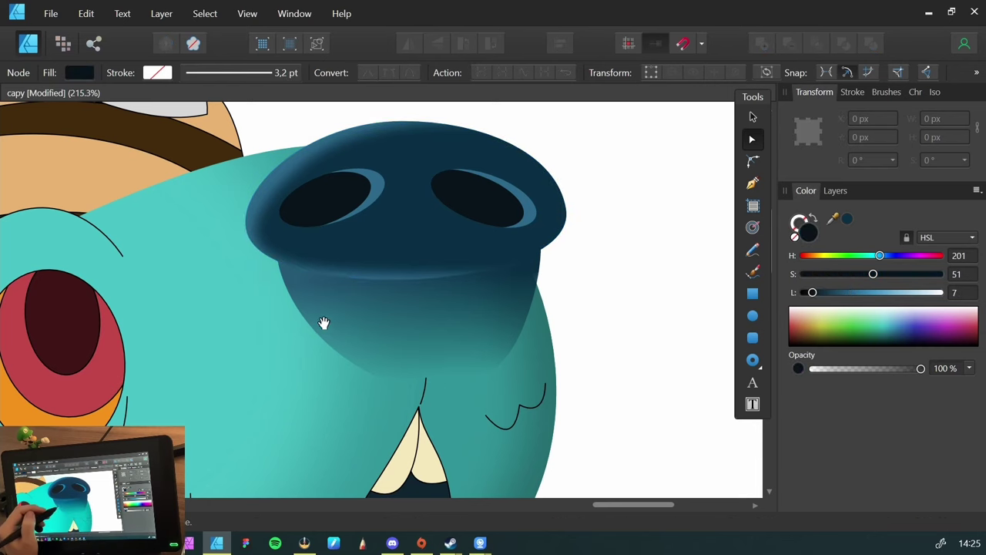
{"action": "left_click_drag", "start_coordinate": [323, 322], "coordinate": [348, 282]}
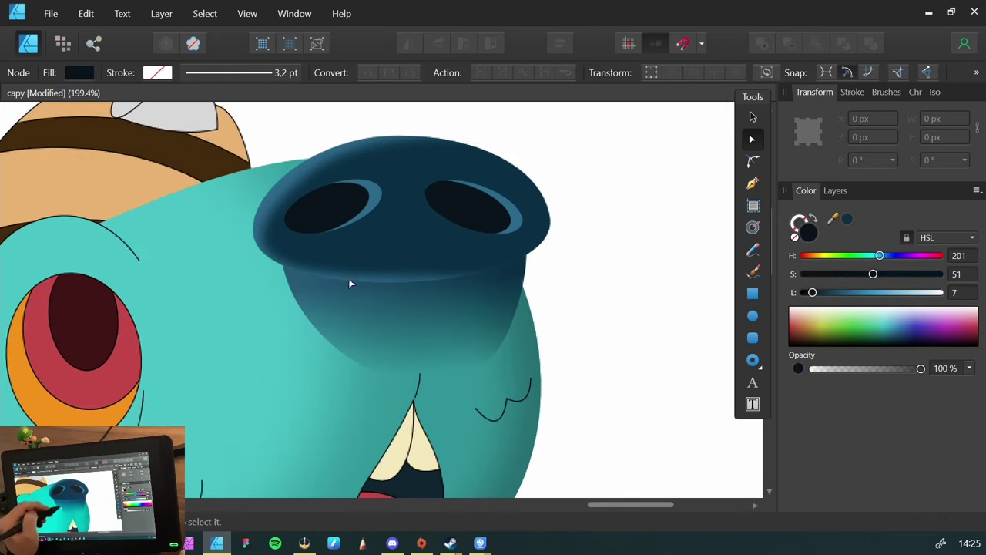
Move the clipped nose shadow's lower-left node down so the shadow covers more of the nose's bottom edge
{"action": "key", "text": "v"}
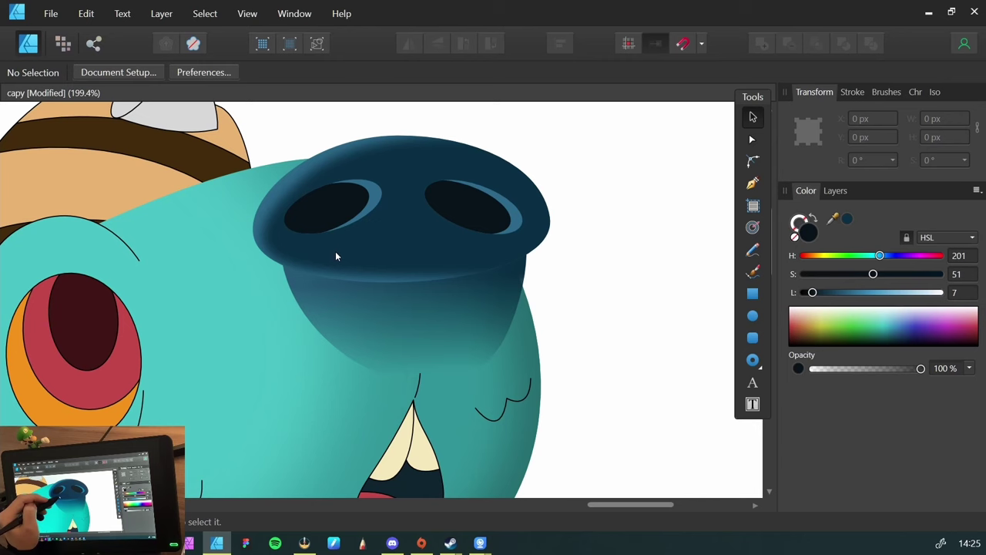
{"action": "left_click", "coordinate": [332, 249]}
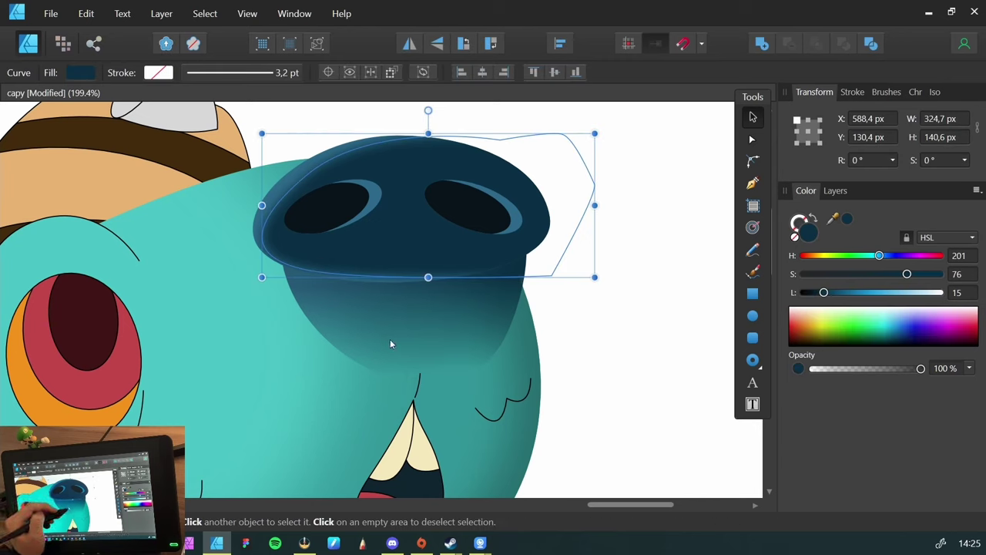
{"action": "key", "text": "a"}
{"action": "left_click_drag", "start_coordinate": [299, 269], "coordinate": [300, 284]}
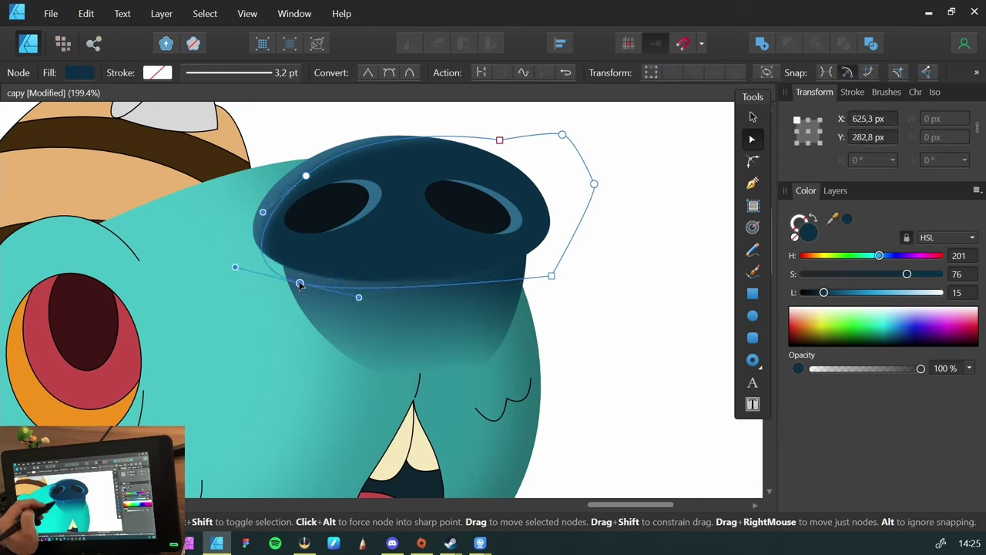
Extend the curve handle of the clipped nose shadow's lower-left node downward so the shadow's bottom boundary bulges below the nose
{"action": "left_click_drag", "start_coordinate": [360, 297], "coordinate": [365, 307]}
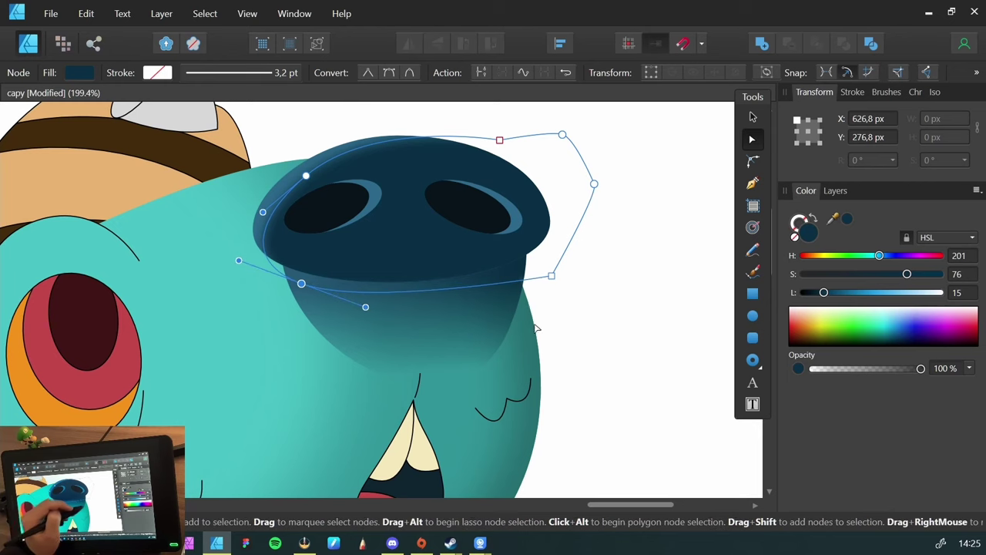
{"action": "key", "text": "v"}
{"action": "key", "text": "Escape"}
{"action": "left_click_drag", "start_coordinate": [300, 311], "coordinate": [434, 318]}
{"action": "left_click_drag", "start_coordinate": [275, 355], "coordinate": [403, 352]}
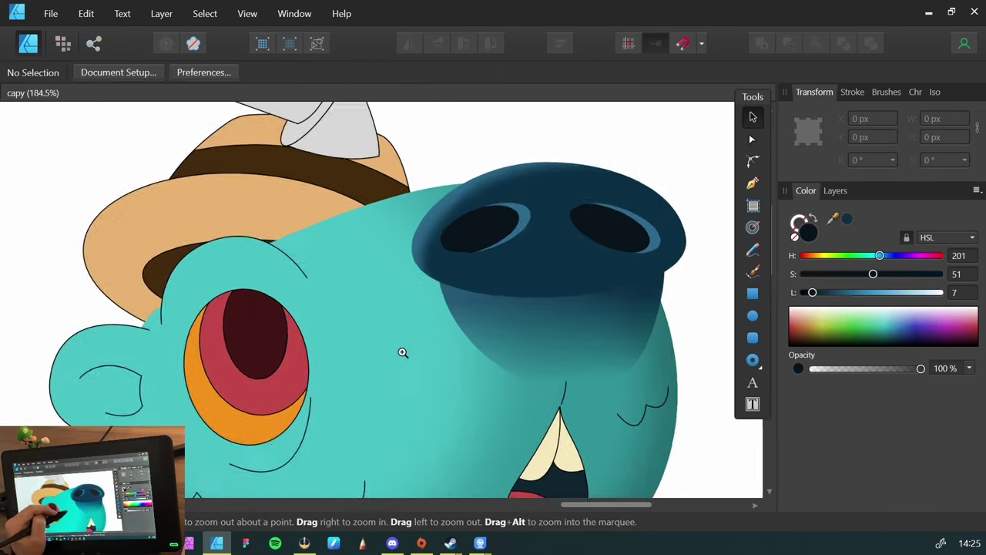
{"action": "left_click_drag", "start_coordinate": [493, 291], "coordinate": [315, 297]}
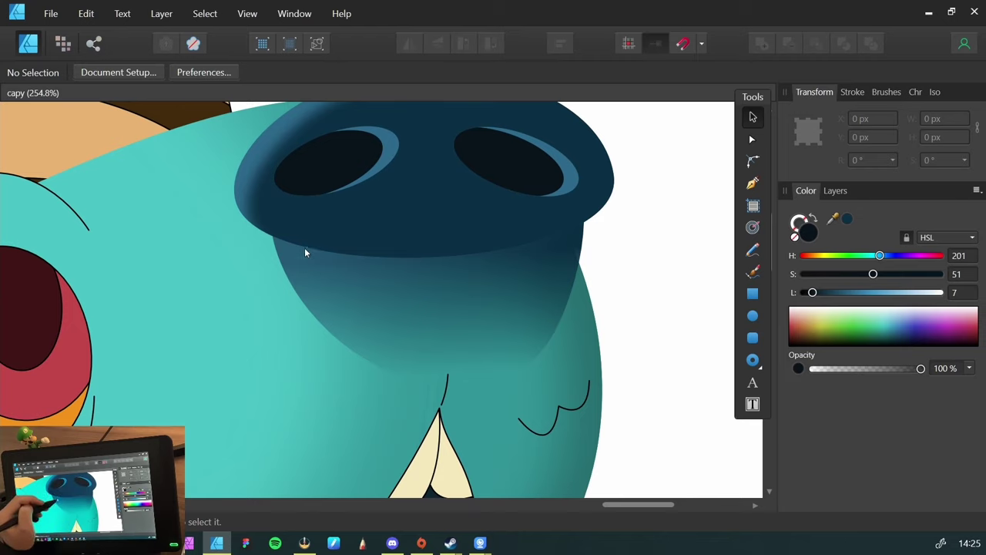
Draw a closed shape about 244 px wide and 42 px high along the nose's lower edge and fill it with the nose's dark blue
{"action": "left_click", "coordinate": [296, 269]}
{"action": "left_click", "coordinate": [605, 303]}
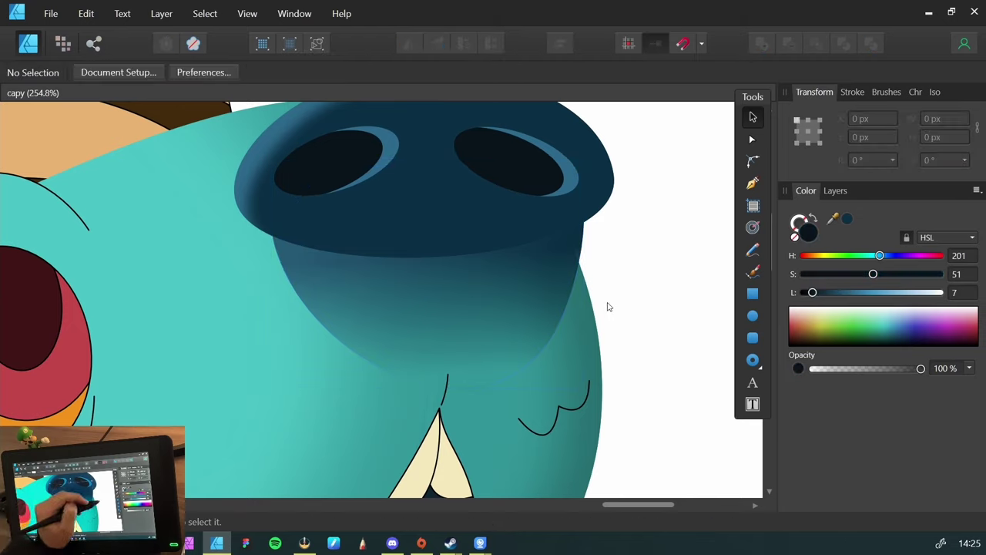
{"action": "key", "text": "p"}
{"action": "left_click", "coordinate": [264, 226]}
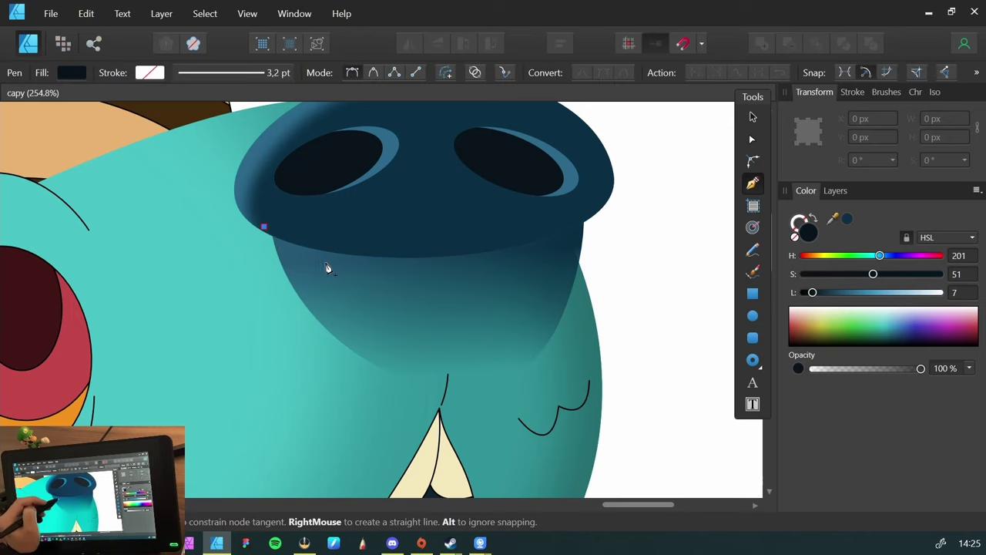
{"action": "left_click_drag", "start_coordinate": [314, 259], "coordinate": [354, 272]}
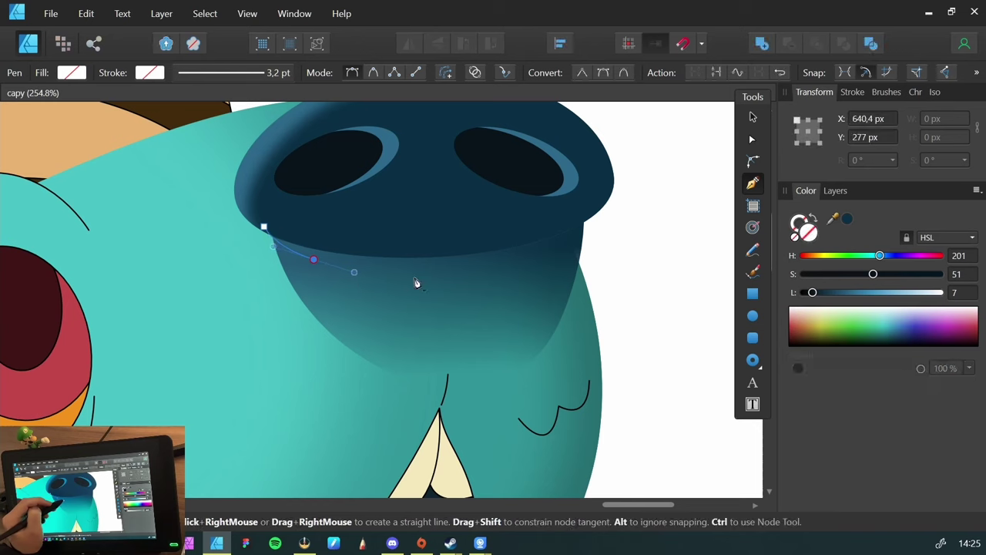
{"action": "left_click", "coordinate": [560, 246]}
{"action": "left_click_drag", "start_coordinate": [580, 212], "coordinate": [571, 205]}
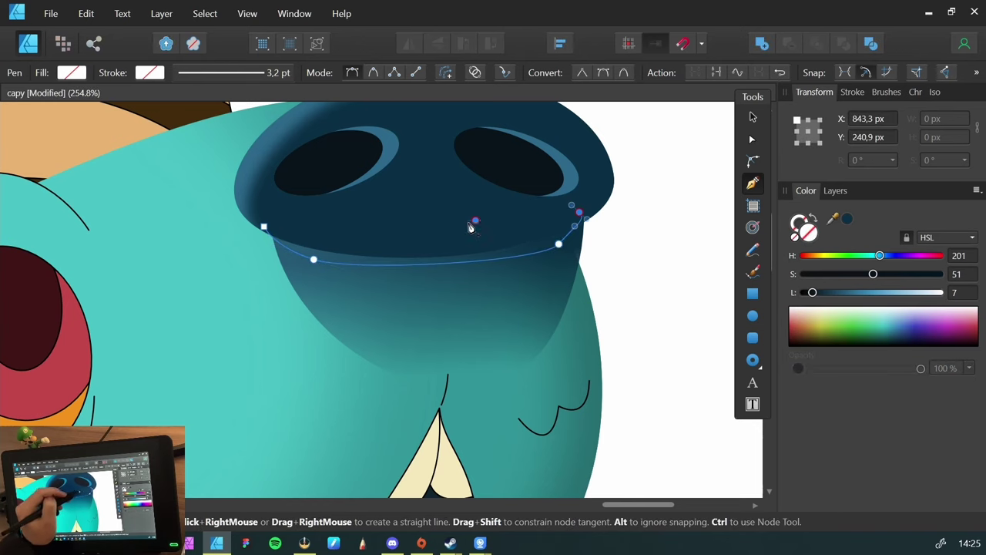
{"action": "left_click_drag", "start_coordinate": [475, 221], "coordinate": [417, 220]}
{"action": "left_click", "coordinate": [300, 220]}
{"action": "left_click_drag", "start_coordinate": [264, 227], "coordinate": [274, 246]}
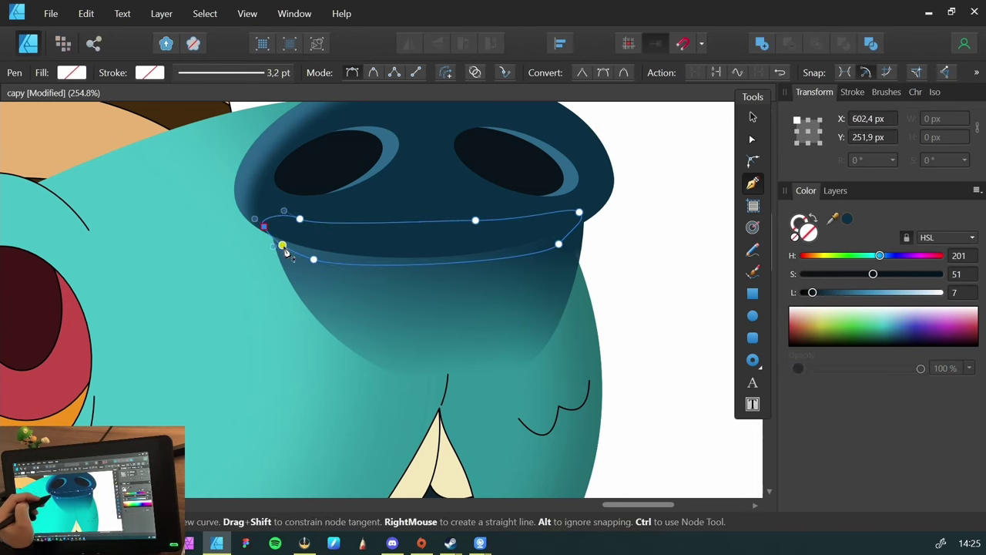
{"action": "left_click_drag", "start_coordinate": [844, 221], "coordinate": [375, 244]}
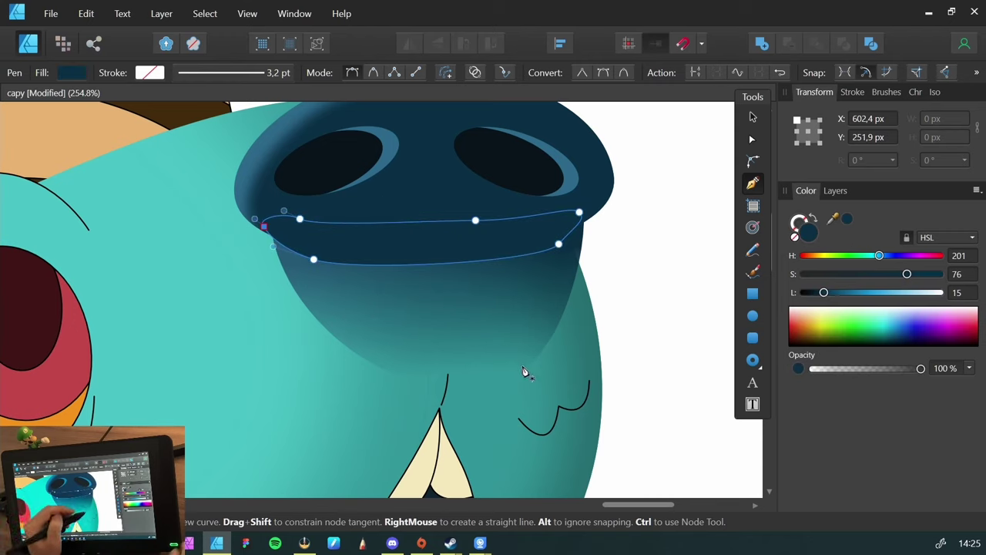
{"action": "key", "text": "v"}
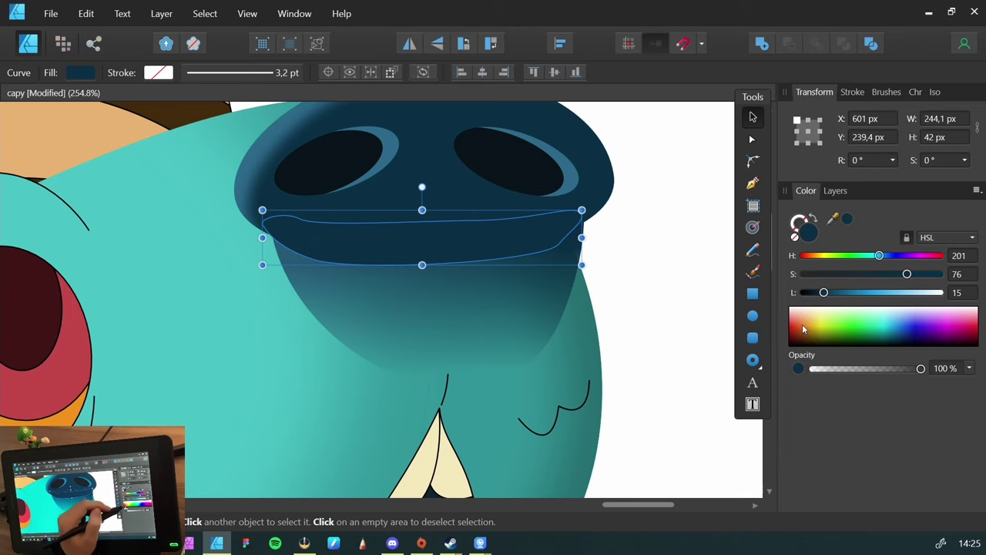
Blur the dark blue shape under the nose so its edges blend softly into the muzzle
{"action": "key", "text": "ctrl+e"}
{"action": "left_click_drag", "start_coordinate": [743, 183], "coordinate": [814, 198]}
{"action": "key", "text": "Return"}
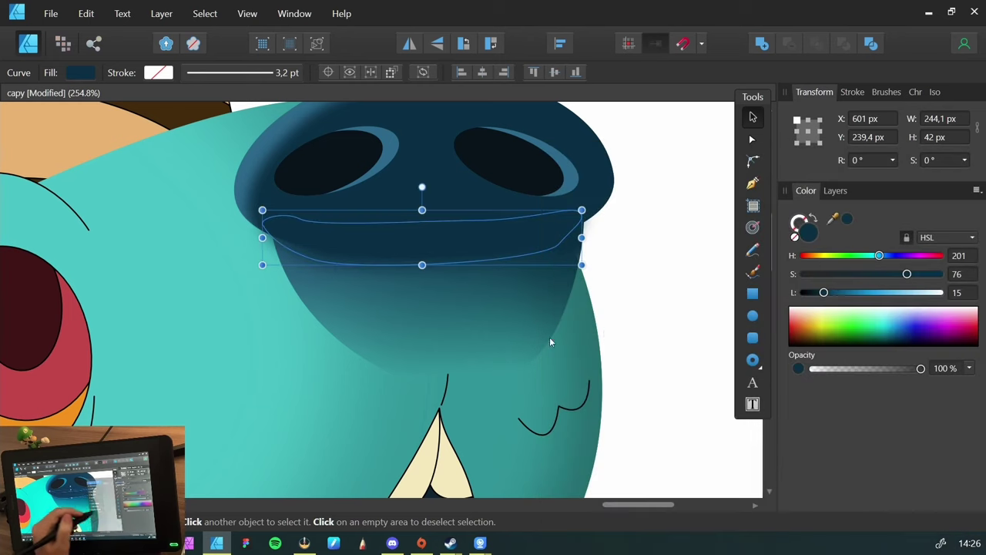
{"action": "left_click", "coordinate": [634, 408]}
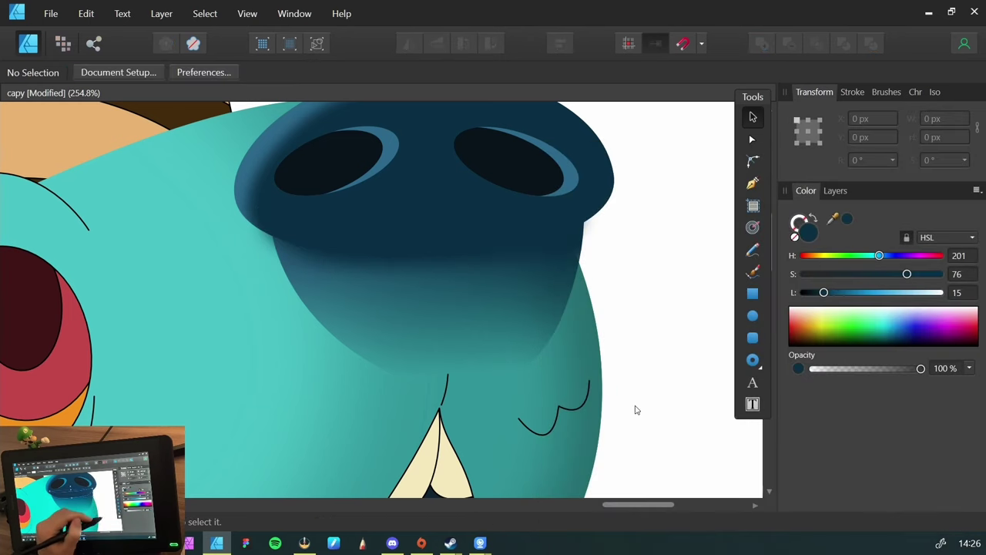
{"action": "left_click_drag", "start_coordinate": [660, 375], "coordinate": [286, 324]}
{"action": "left_click_drag", "start_coordinate": [344, 300], "coordinate": [224, 327]}
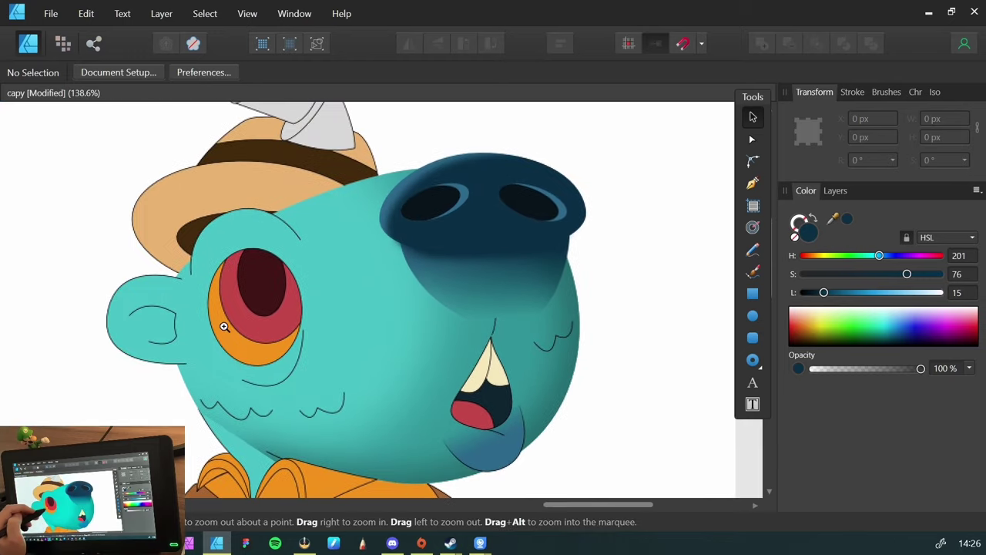
Darken the left nostril's lighter rim ellipse by setting its fill lightness to 26
{"action": "left_click_drag", "start_coordinate": [363, 202], "coordinate": [440, 257]}
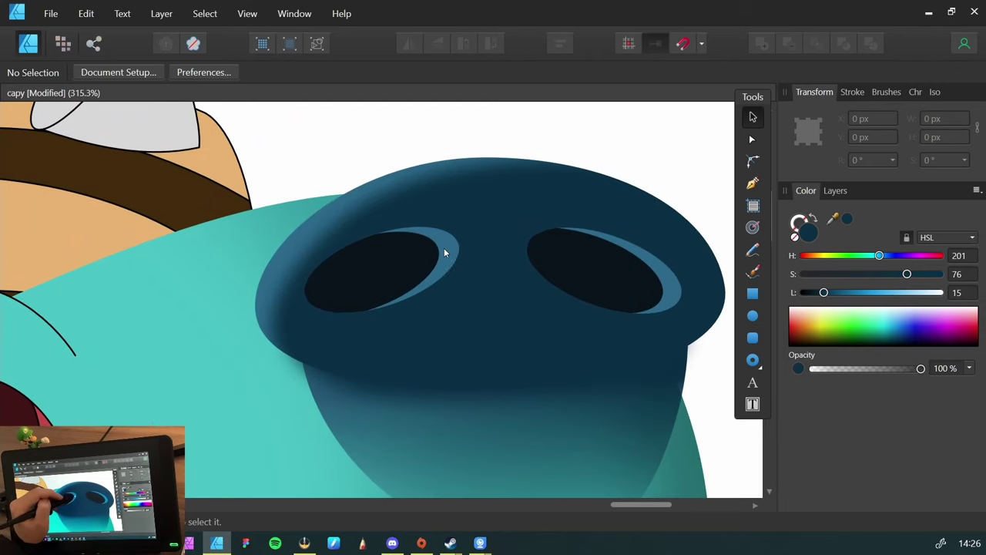
{"action": "left_click", "coordinate": [444, 248]}
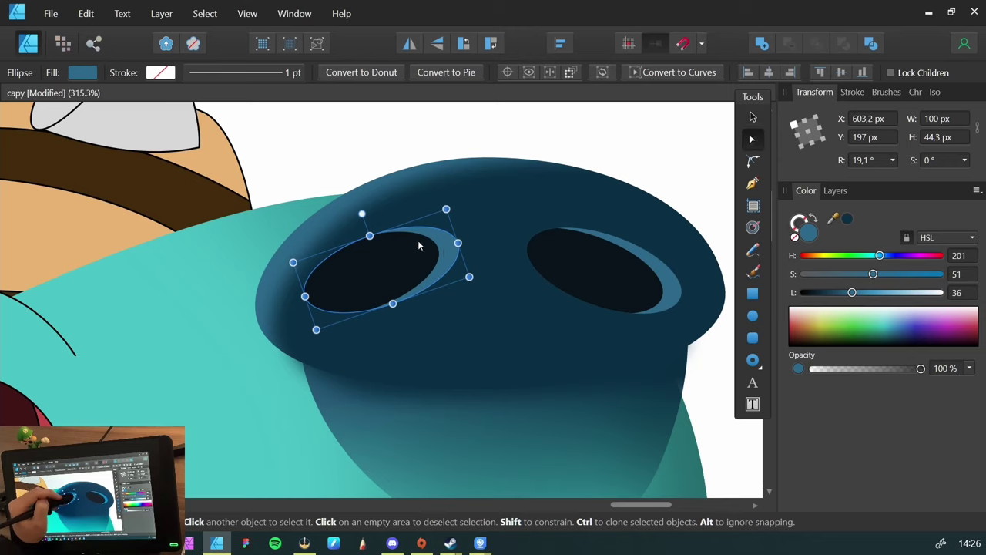
{"action": "left_click_drag", "start_coordinate": [851, 293], "coordinate": [838, 303]}
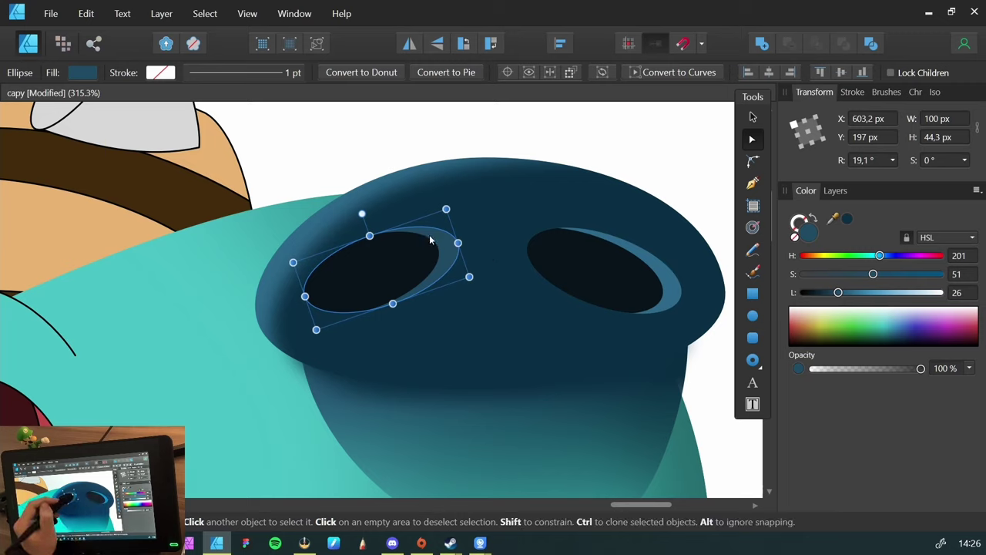
{"action": "scroll", "coordinate": [413, 223], "scroll_direction": "up", "scroll_amount": 2}
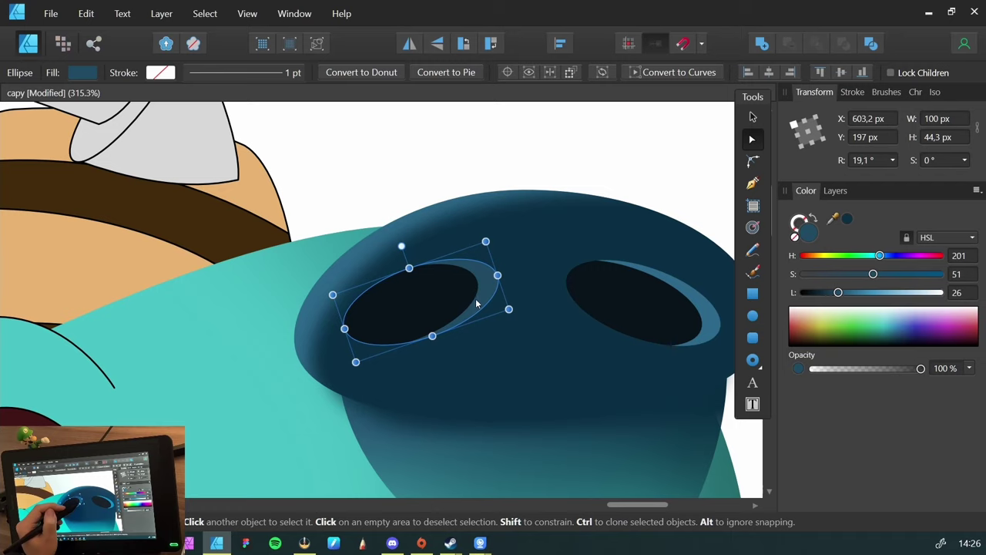
Give the left nostril's rim ellipse a near-vertical linear gradient, lighter at the lower edge and darker toward the top
{"action": "key", "text": "g"}
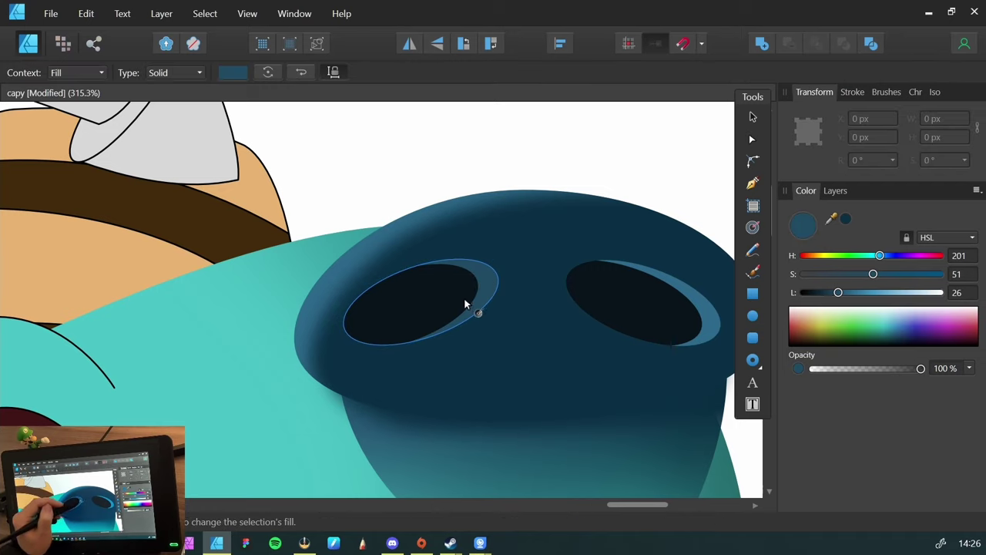
{"action": "left_click_drag", "start_coordinate": [473, 309], "coordinate": [462, 270]}
{"action": "left_click_drag", "start_coordinate": [472, 308], "coordinate": [468, 322]}
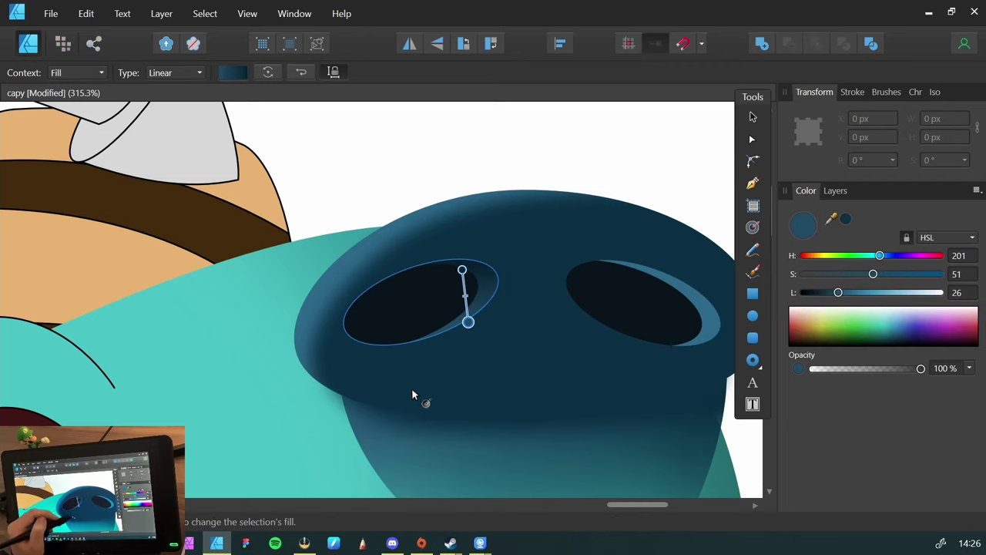
Copy the left nostril's dark ellipse and paste it unclipped over the original
{"action": "key", "text": "ctrl+z"}
{"action": "key", "text": "ctrl+z"}
{"action": "key", "text": "v"}
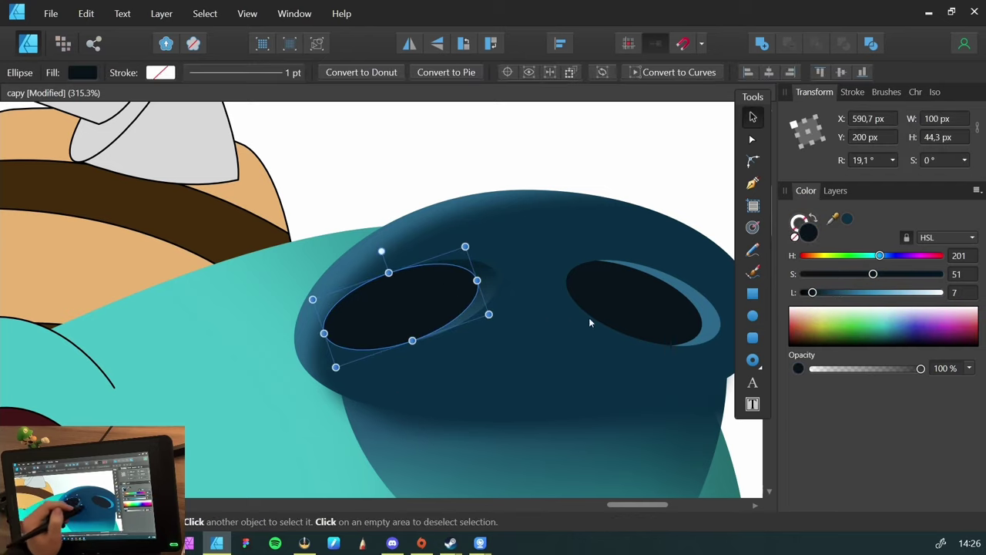
{"action": "left_click", "coordinate": [705, 313]}
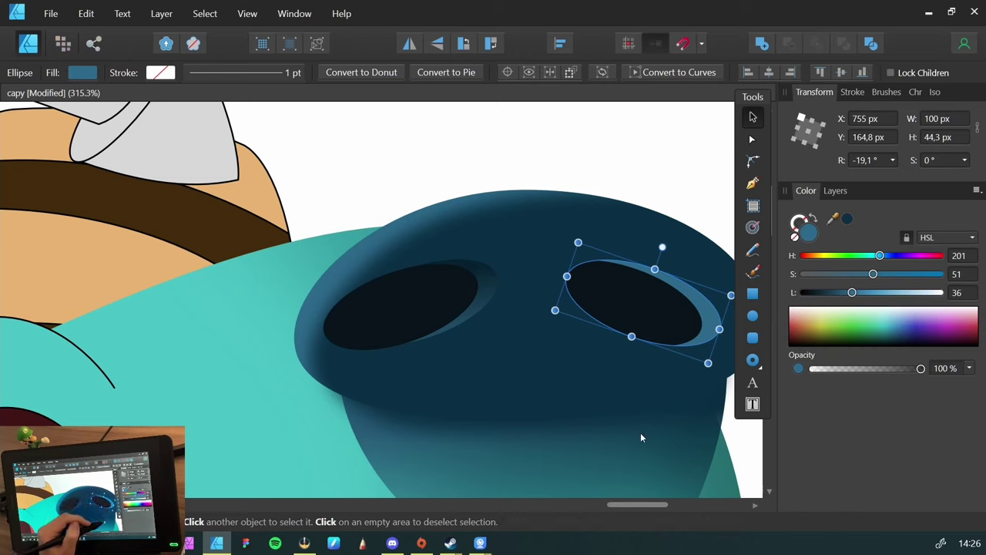
{"action": "key", "text": "ctrl+shift+v"}
{"action": "key", "text": "ctrl+z"}
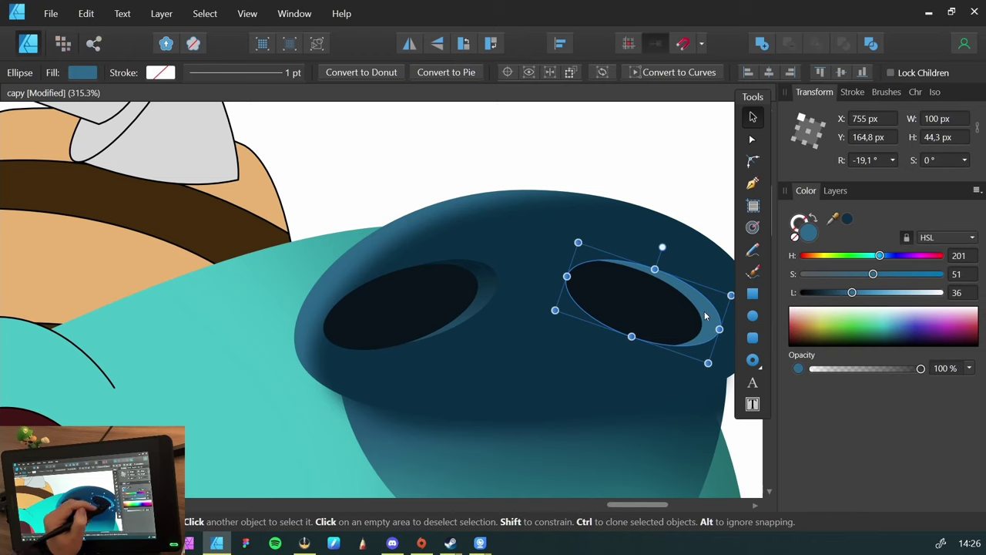
{"action": "key", "text": "ctrl+shift+v"}
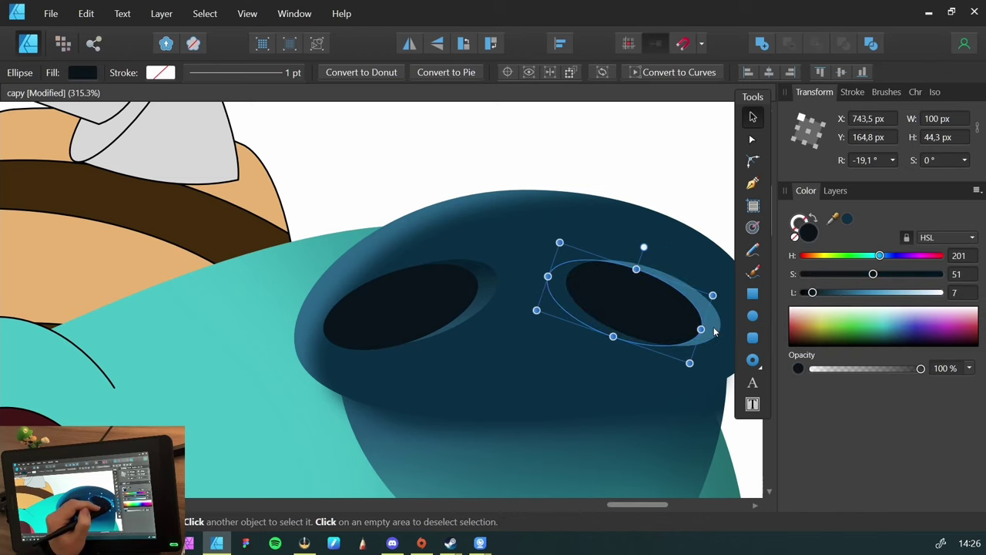
{"action": "key", "text": "ctrl+z"}
{"action": "key", "text": "ctrl+shift+v"}
{"action": "key", "text": "g"}
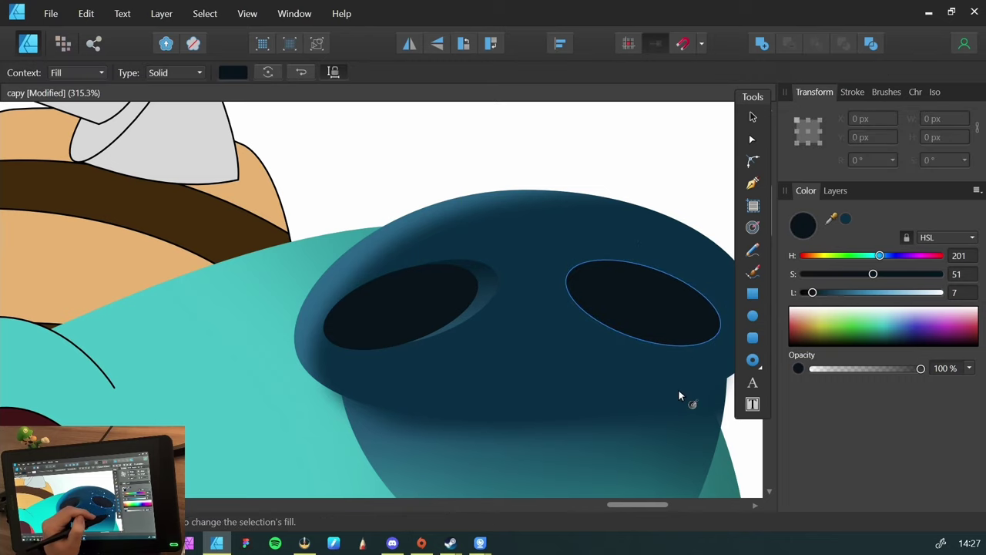
{"action": "key", "text": "ctrl+z"}
{"action": "key", "text": "ctrl+z"}
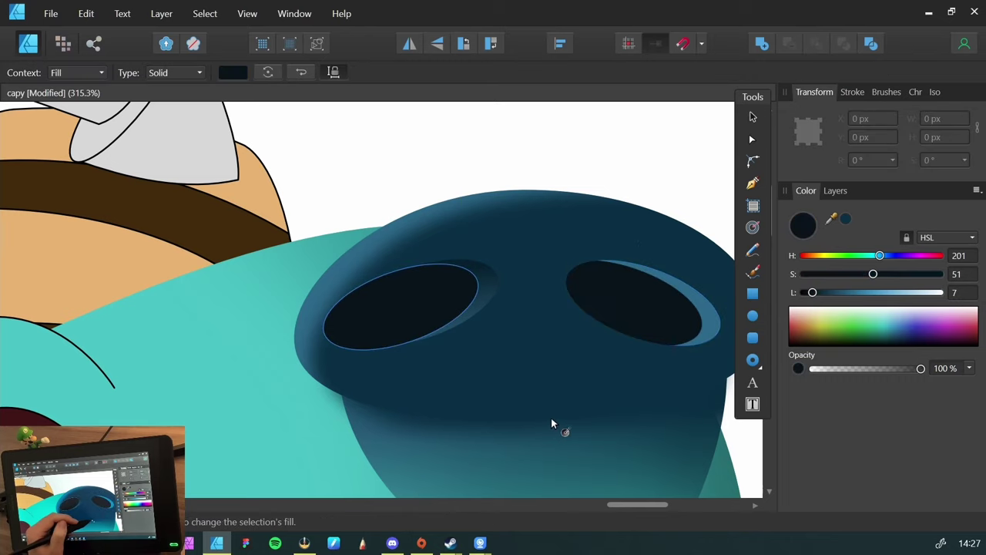
Copy the gradient fill style of the left nostril's rim ellipse and paste it onto the right nostril's rim ellipse
{"action": "key", "text": "v"}
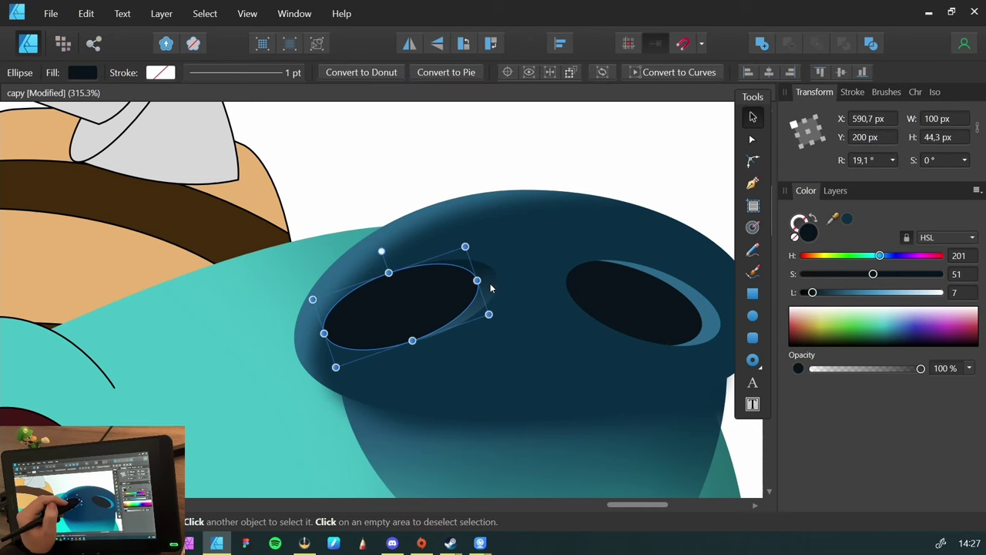
{"action": "key", "text": "ctrl+z"}
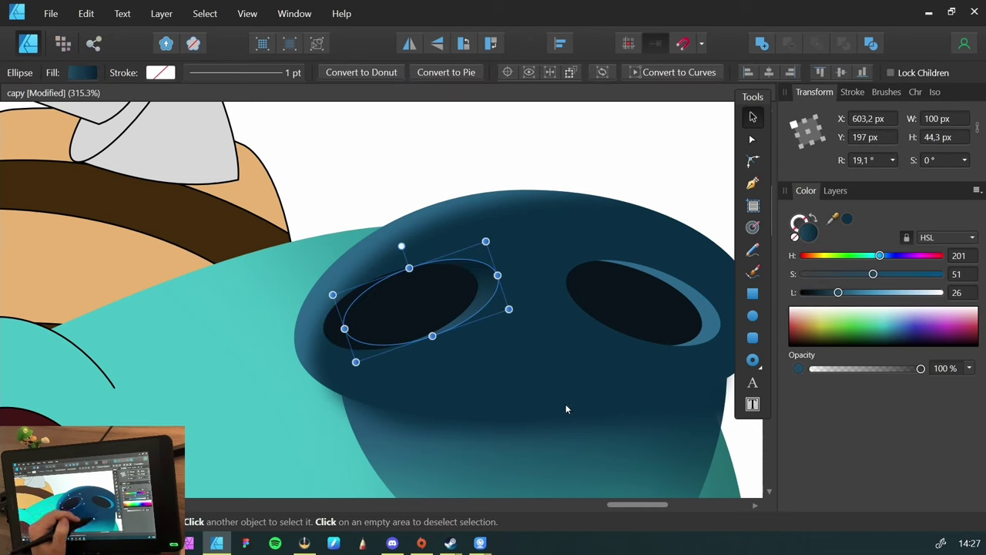
{"action": "left_click", "coordinate": [714, 325]}
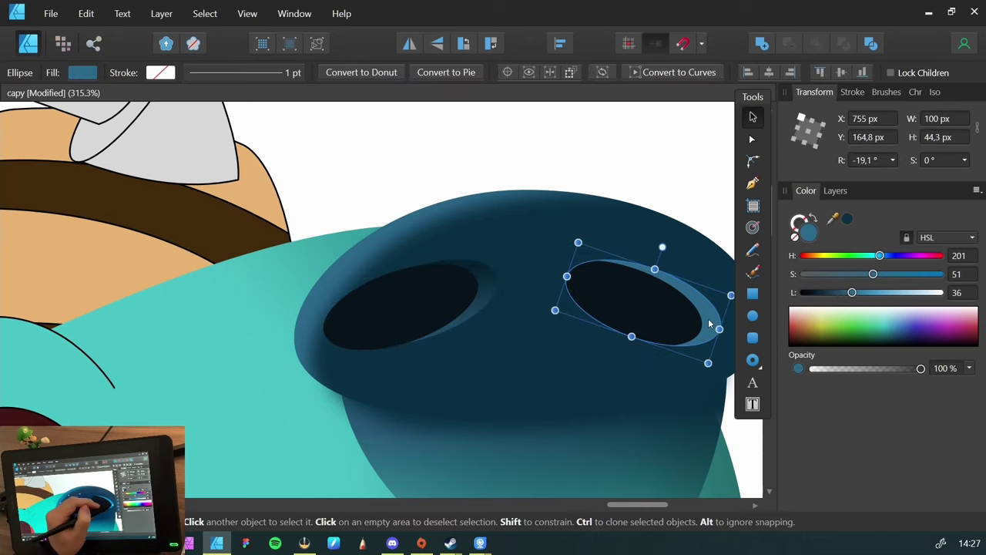
{"action": "key", "text": "ctrl+z"}
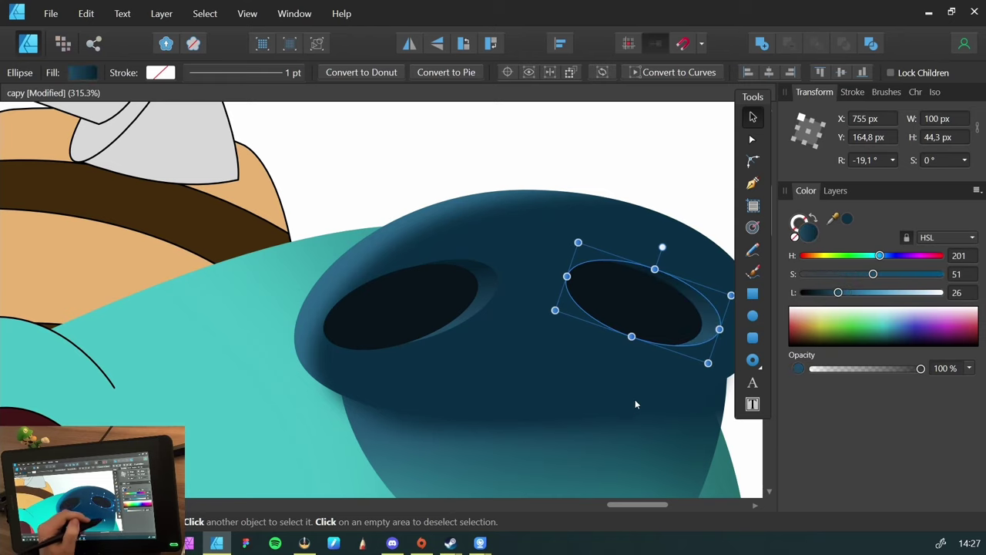
{"action": "key", "text": "ctrl+space"}
{"action": "left_click_drag", "start_coordinate": [517, 284], "coordinate": [319, 286]}
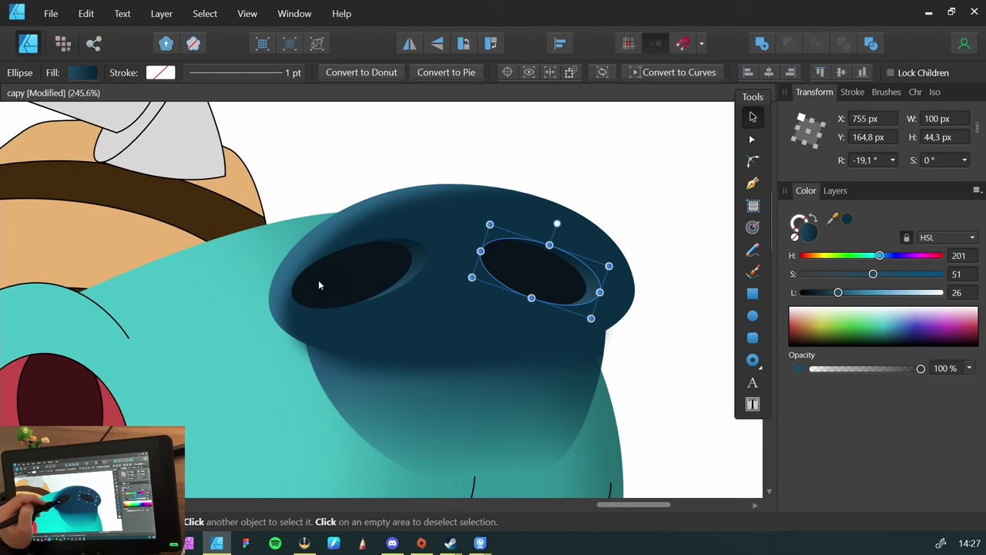
{"action": "left_click", "coordinate": [319, 286]}
{"action": "left_click", "coordinate": [319, 172]}
{"action": "key", "text": "ctrl+space"}
{"action": "left_click_drag", "start_coordinate": [327, 279], "coordinate": [238, 324]}
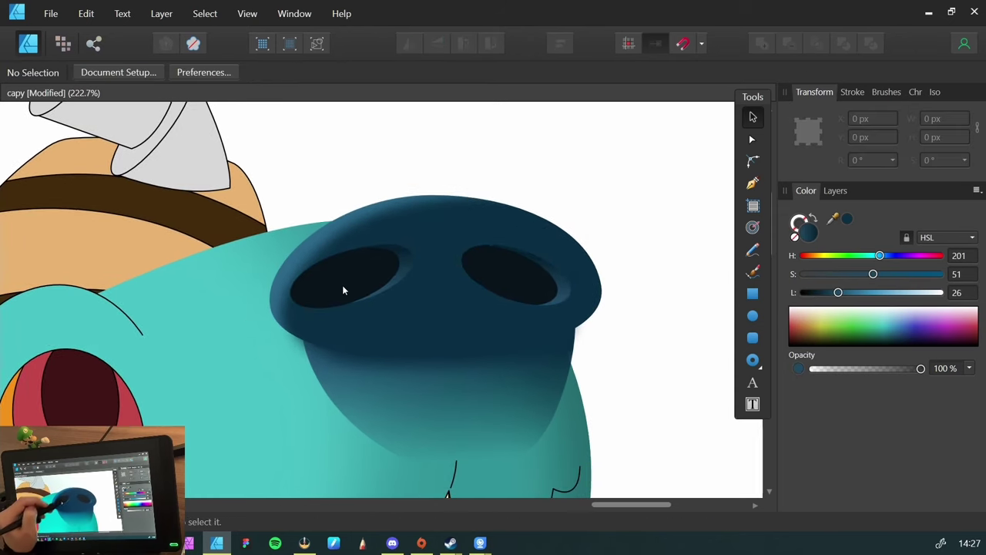
Try moving the left nostril's rim ellipse upward off the dark ellipse, and undo the move
{"action": "left_click", "coordinate": [349, 308]}
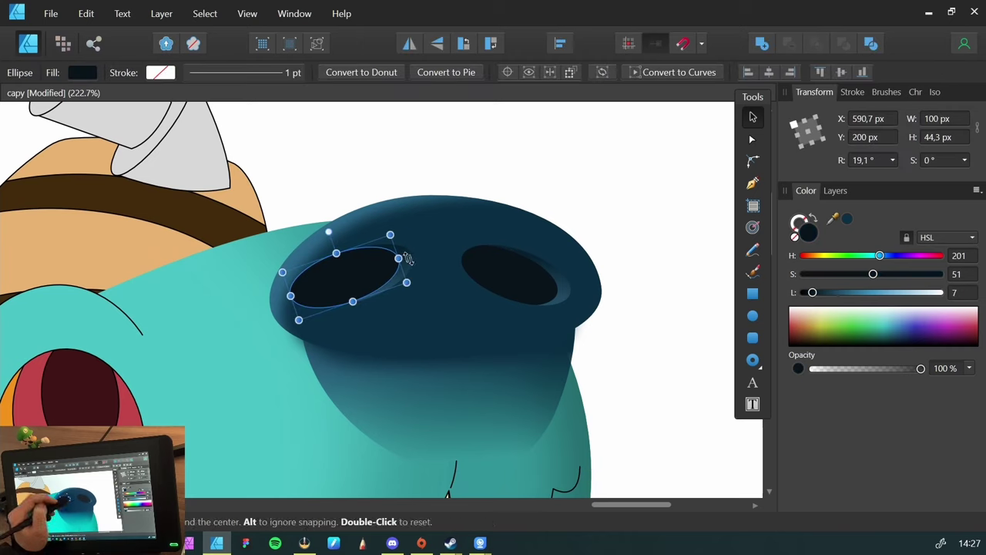
{"action": "left_click", "coordinate": [360, 177]}
{"action": "left_click", "coordinate": [369, 272]}
{"action": "key", "text": "ctrl+j"}
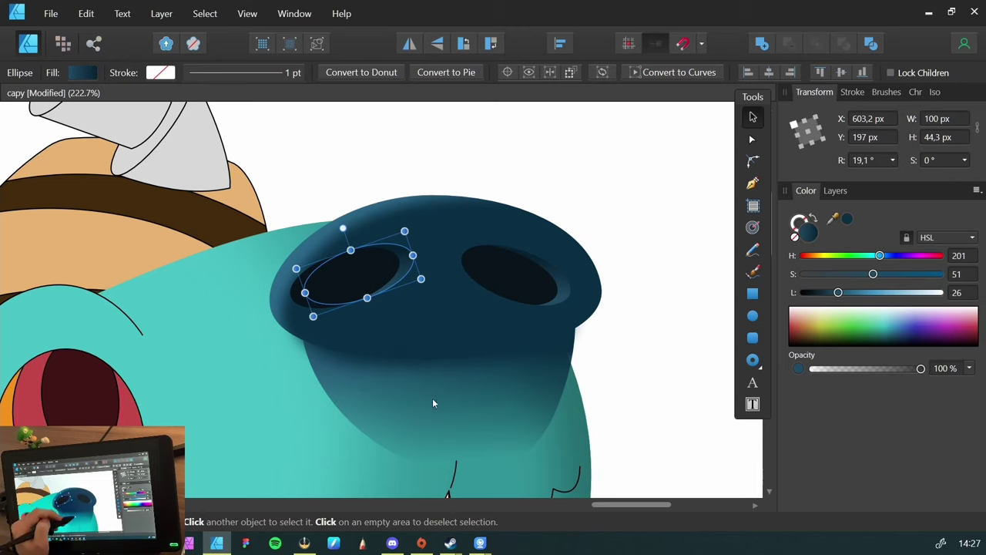
{"action": "left_click_drag", "start_coordinate": [394, 273], "coordinate": [389, 223]}
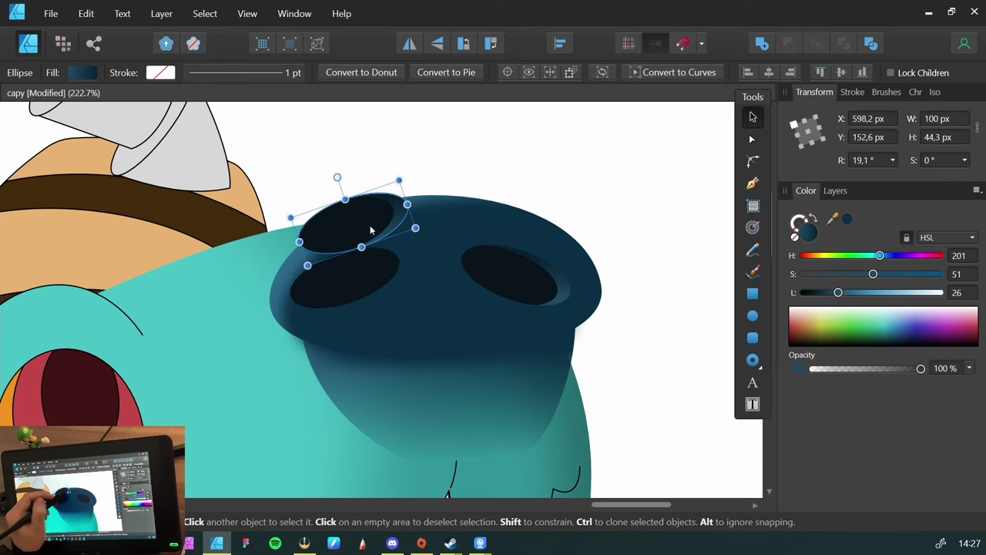
{"action": "key", "text": "ctrl+z"}
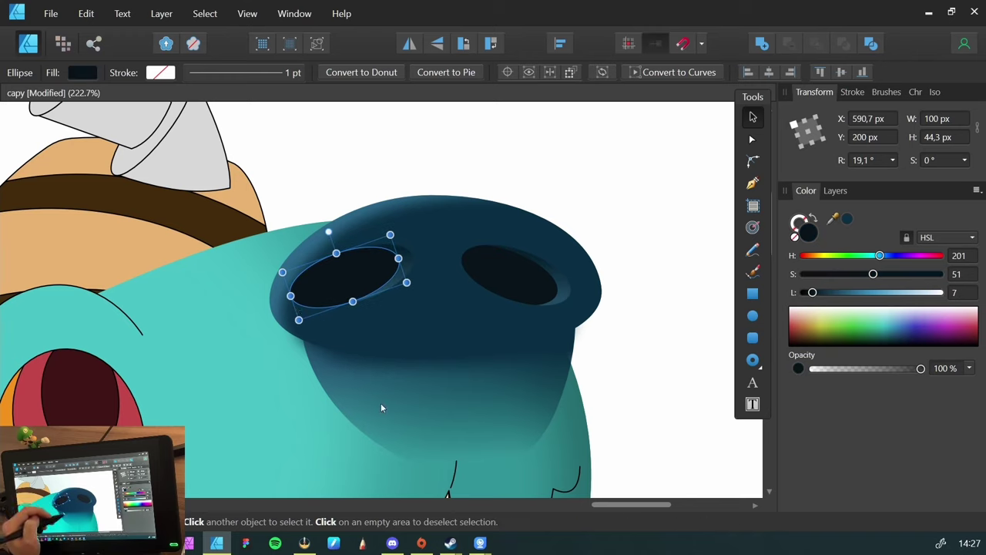
Place the left nostril's dark ellipse back inside its rim ellipse, clear the selection, and save the document
{"action": "left_click_drag", "start_coordinate": [371, 382], "coordinate": [507, 270]}
{"action": "left_click", "coordinate": [507, 270]}
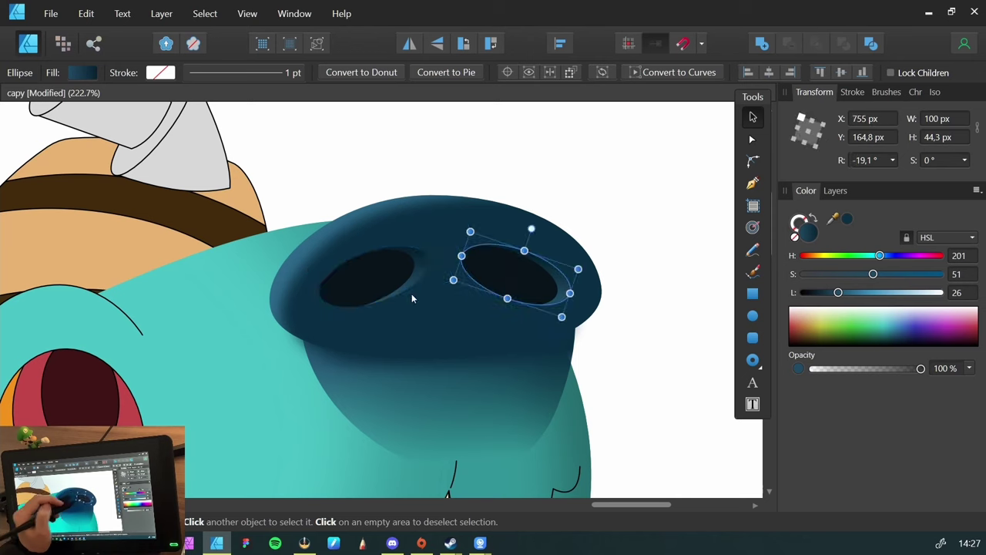
{"action": "left_click", "coordinate": [374, 189]}
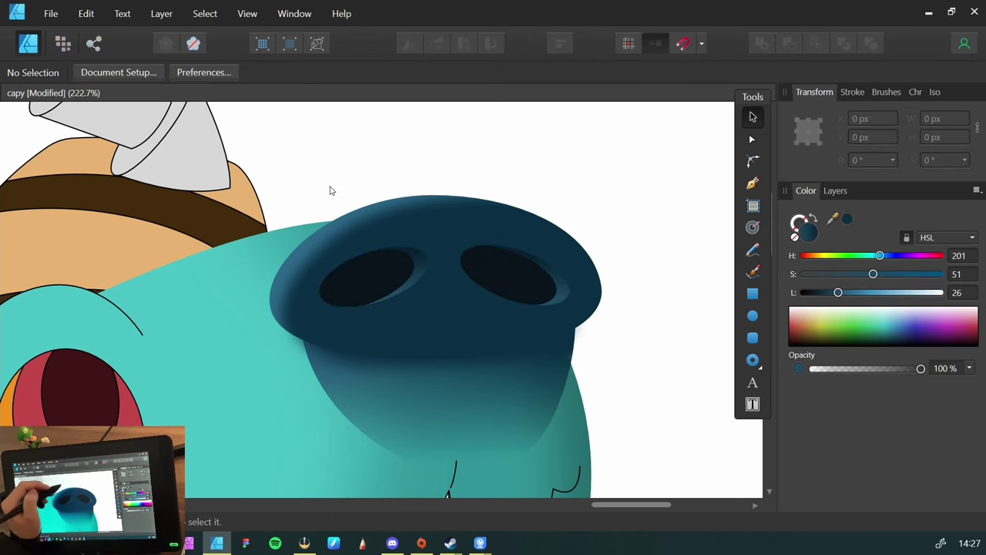
{"action": "left_click_drag", "start_coordinate": [273, 313], "coordinate": [372, 354]}
{"action": "key", "text": "ctrl+s"}
Recolor the broad blurred shadow shape clipped inside the head to a more saturated teal, H 186, S 63, L 35
{"action": "left_click_drag", "start_coordinate": [291, 276], "coordinate": [236, 249]}
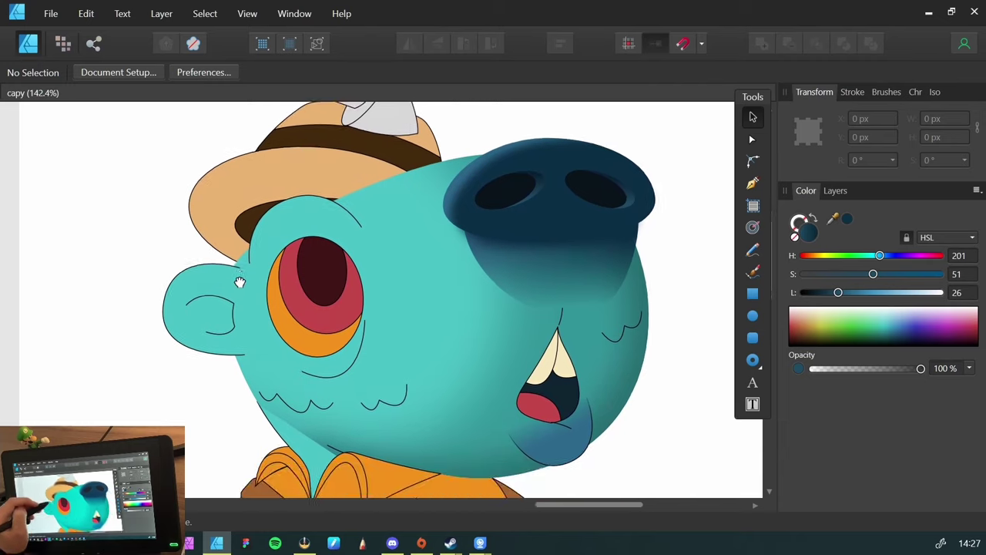
{"action": "left_click_drag", "start_coordinate": [290, 316], "coordinate": [254, 275]}
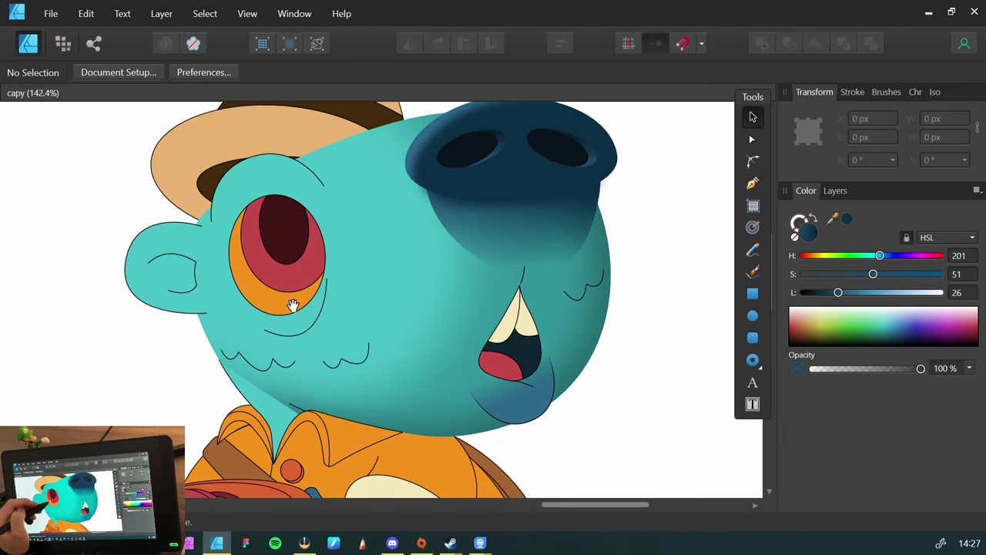
{"action": "left_click_drag", "start_coordinate": [374, 346], "coordinate": [332, 363]}
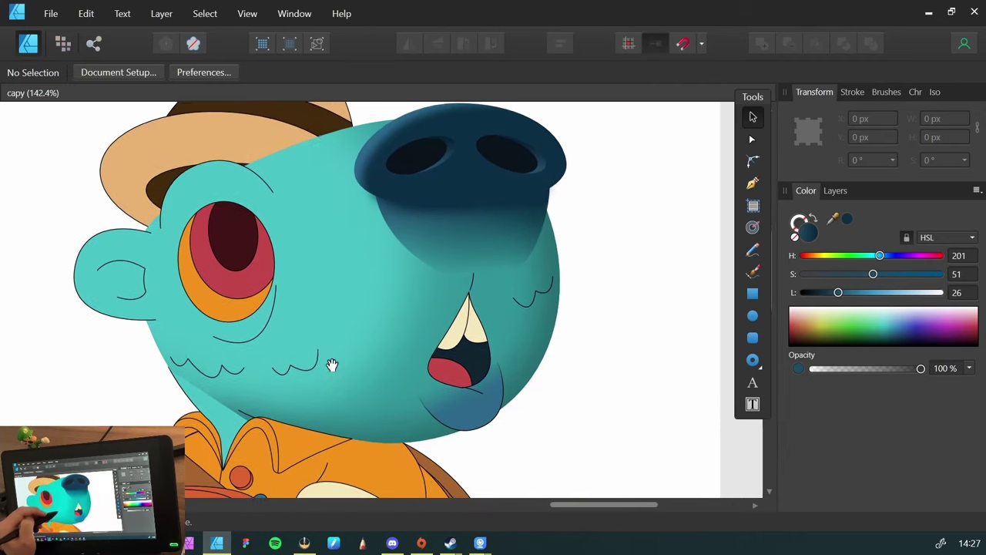
{"action": "left_click", "coordinate": [378, 371]}
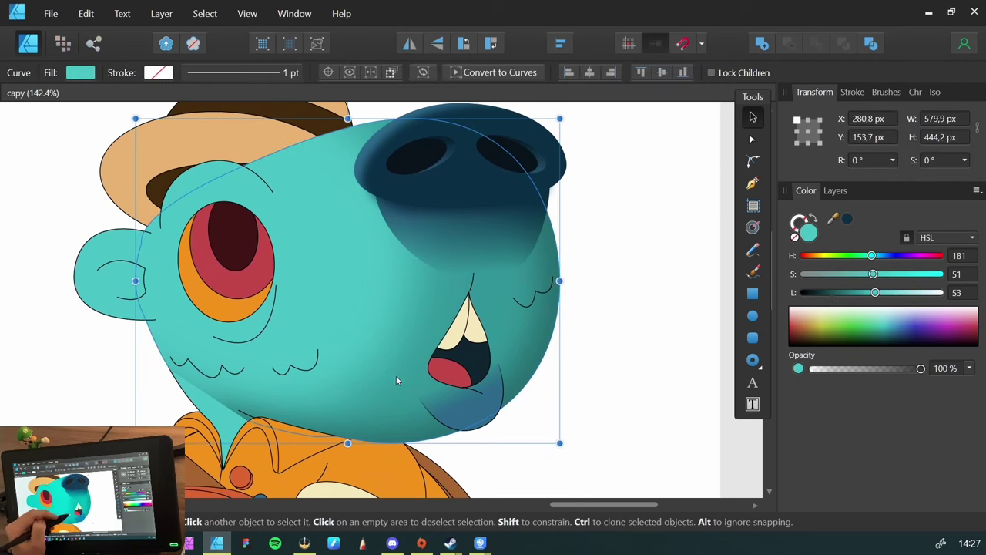
{"action": "double_click", "coordinate": [386, 376]}
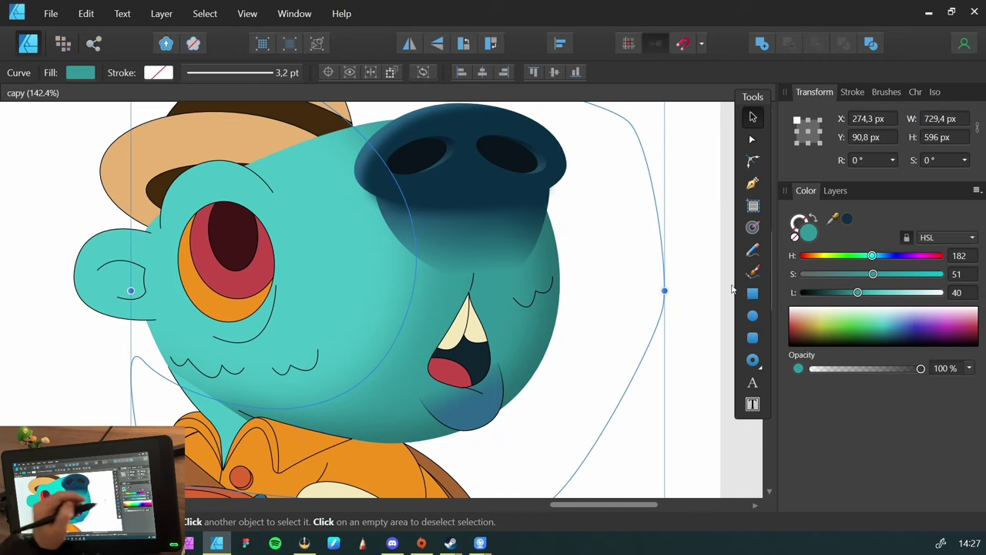
{"action": "left_click_drag", "start_coordinate": [852, 295], "coordinate": [854, 297]}
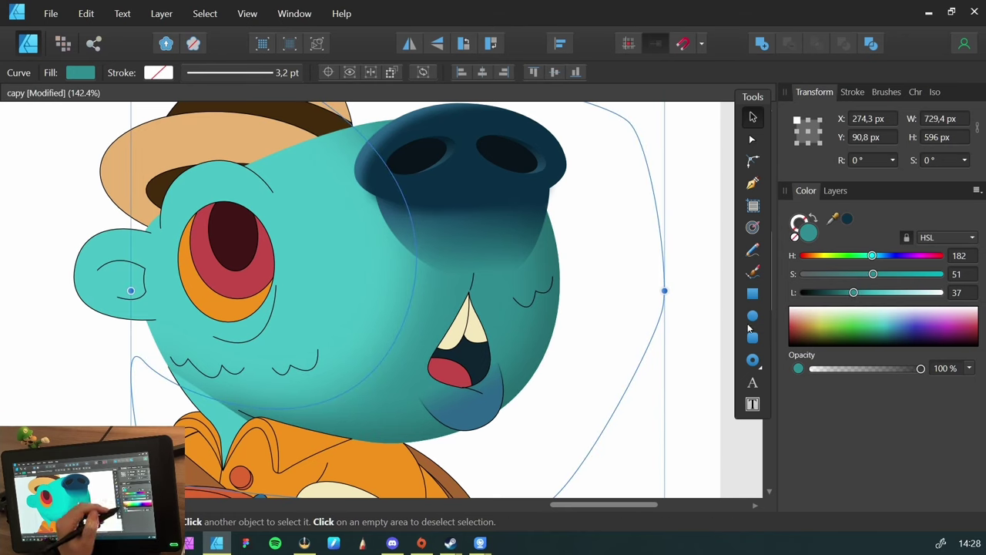
{"action": "left_click_drag", "start_coordinate": [873, 275], "coordinate": [851, 302]}
{"action": "left_click_drag", "start_coordinate": [872, 256], "coordinate": [873, 260]}
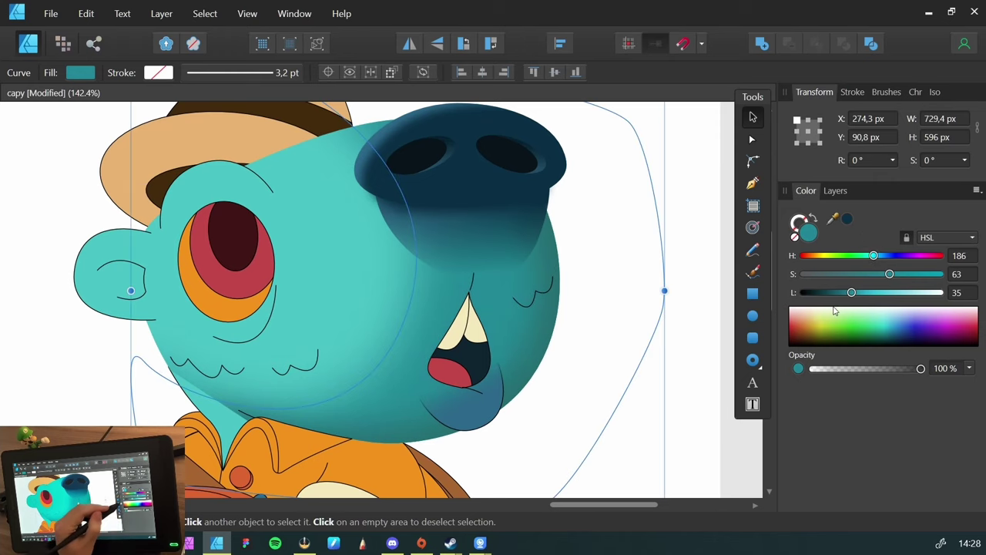
Recolor the narrower outer shadow shape on the head to H 192, S 51, L 26 and set its Gaussian Blur radius to 23.5 px
{"action": "left_click", "coordinate": [530, 353]}
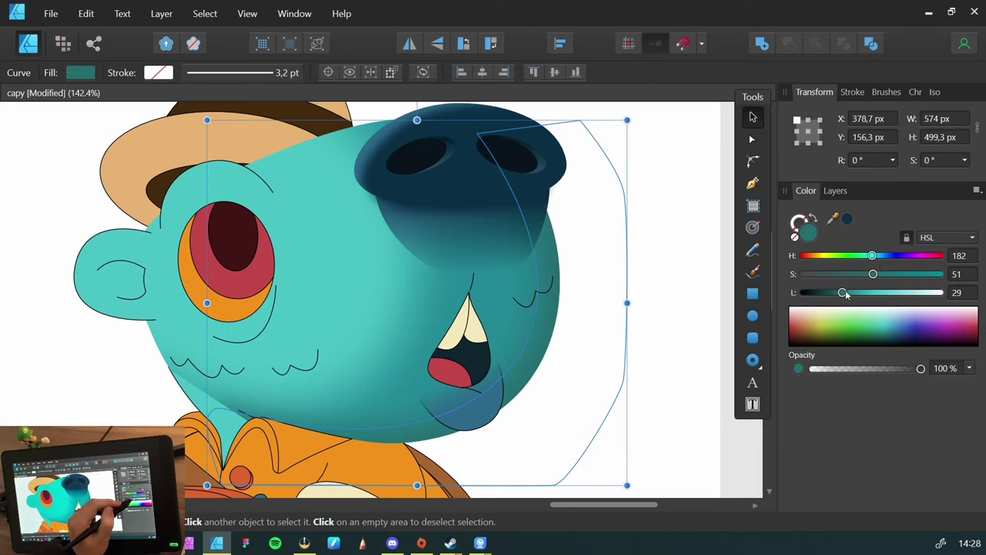
{"action": "left_click_drag", "start_coordinate": [842, 295], "coordinate": [843, 307]}
{"action": "left_click_drag", "start_coordinate": [873, 257], "coordinate": [876, 257]}
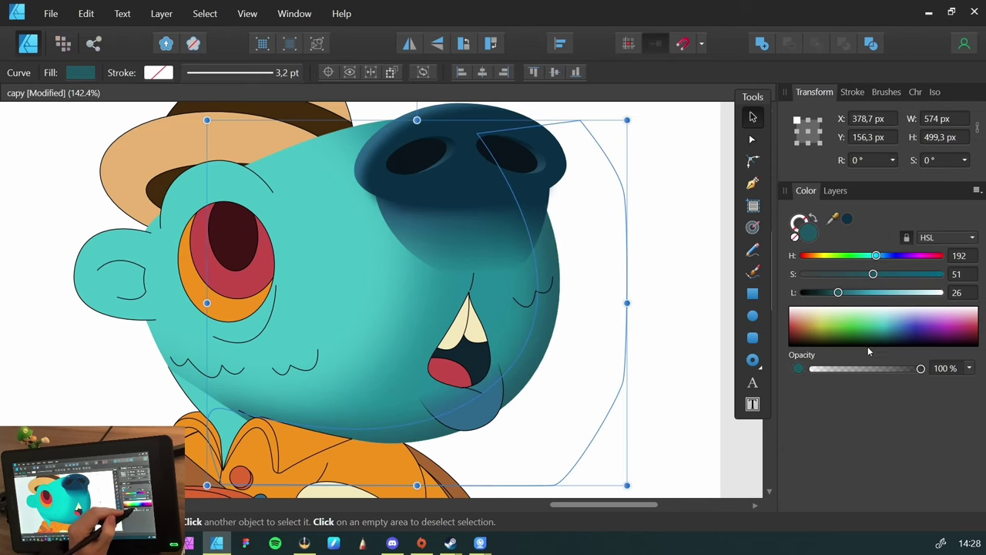
{"action": "key", "text": "ctrl+e"}
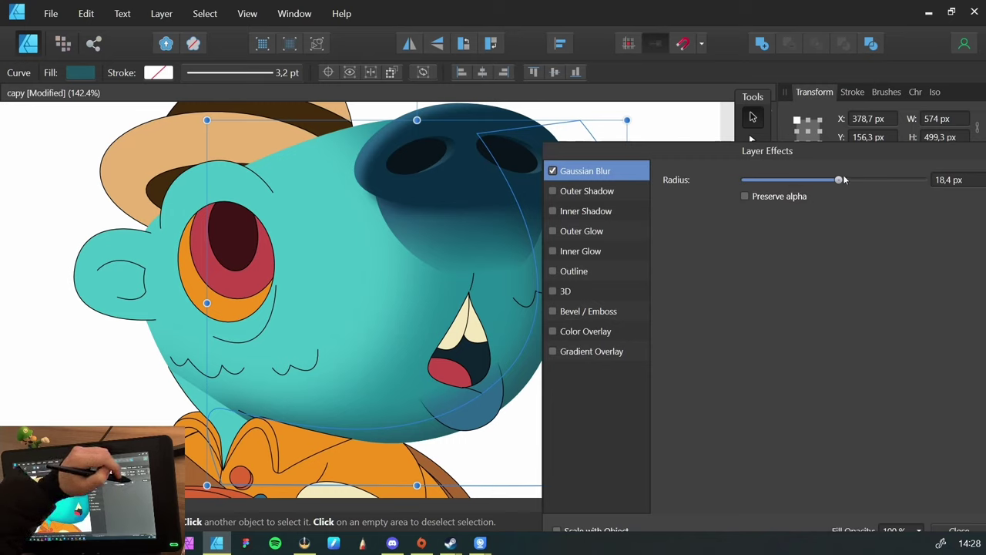
{"action": "mouse_move", "coordinate": [838, 179]}
{"action": "left_mouse_down"}
{"action": "mouse_move", "coordinate": [858, 179]}
{"action": "mouse_move", "coordinate": [839, 180]}
{"action": "mouse_move", "coordinate": [849, 180]}
{"action": "left_mouse_up"}
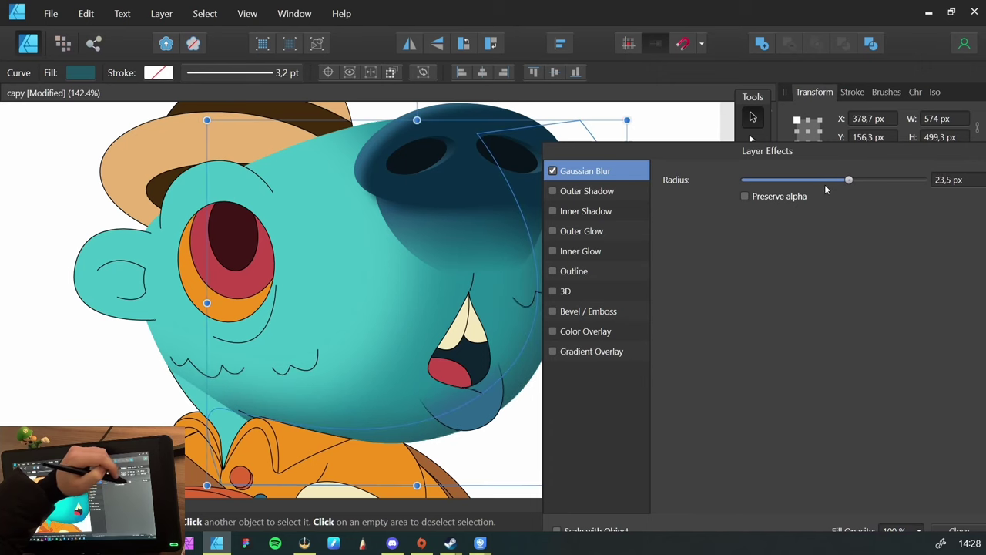
{"action": "key", "text": "Return"}
{"action": "left_click", "coordinate": [629, 362]}
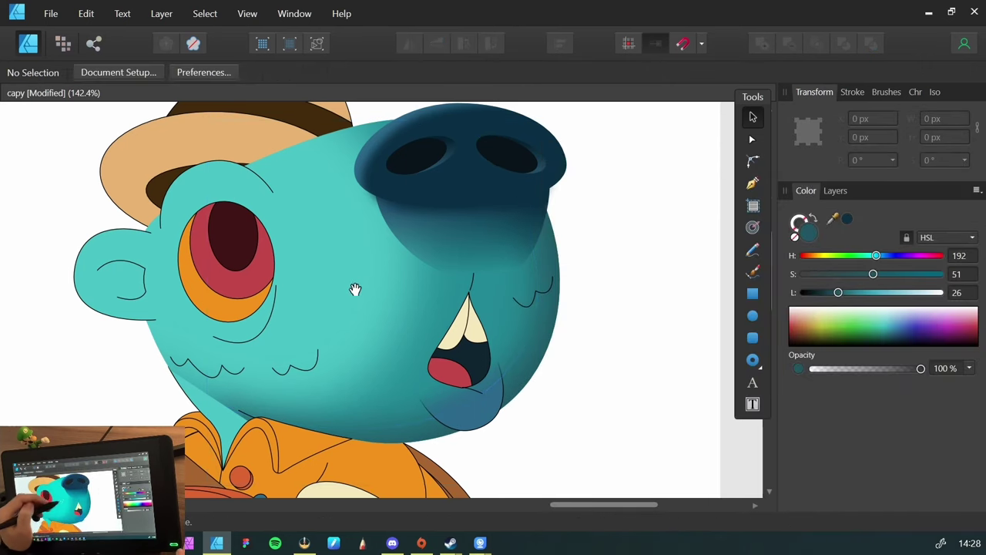
Review the head's updated shading from farther out and closer in, and save the document
{"action": "left_click", "coordinate": [375, 241], "text": "alt"}
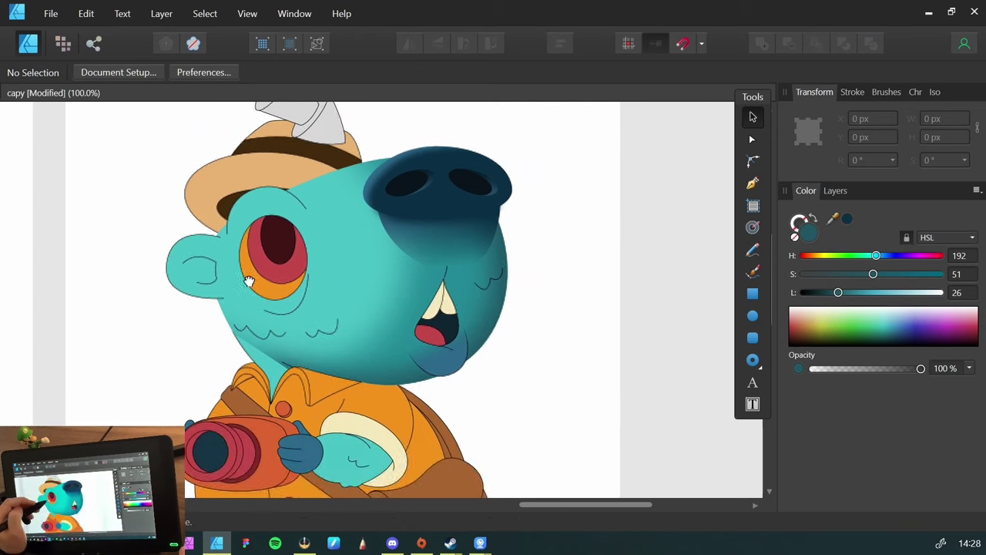
{"action": "left_click", "coordinate": [274, 313]}
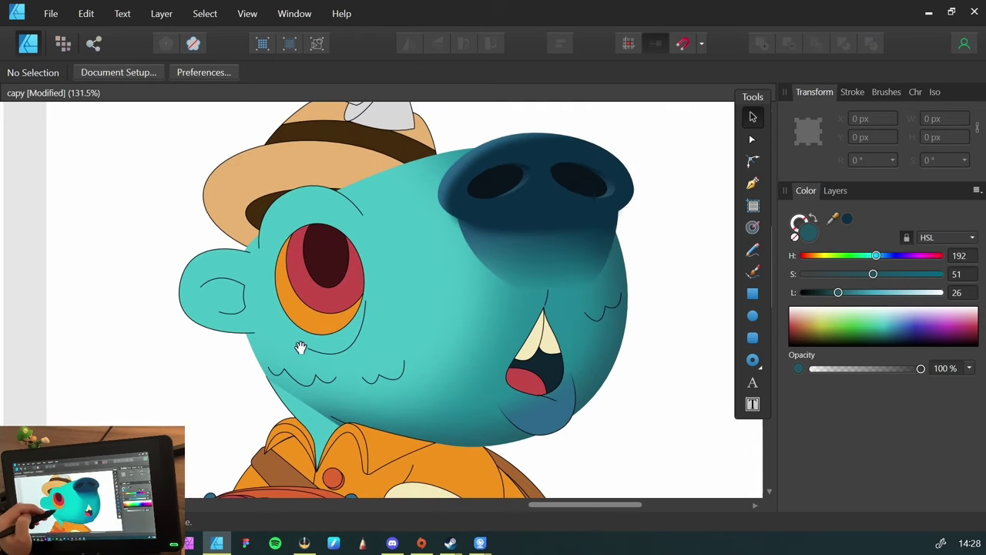
{"action": "left_click_drag", "start_coordinate": [332, 300], "coordinate": [298, 284]}
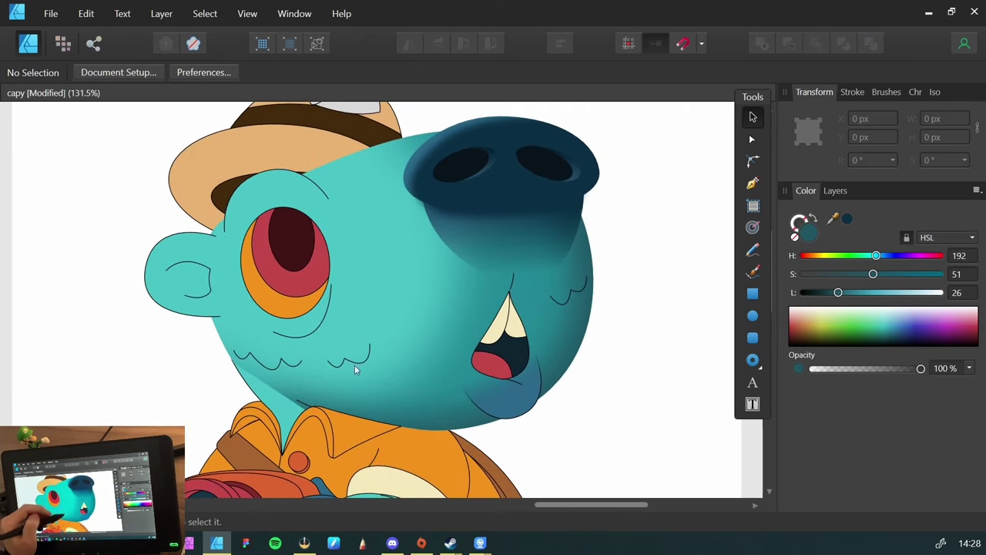
{"action": "key", "text": "ctrl+s"}
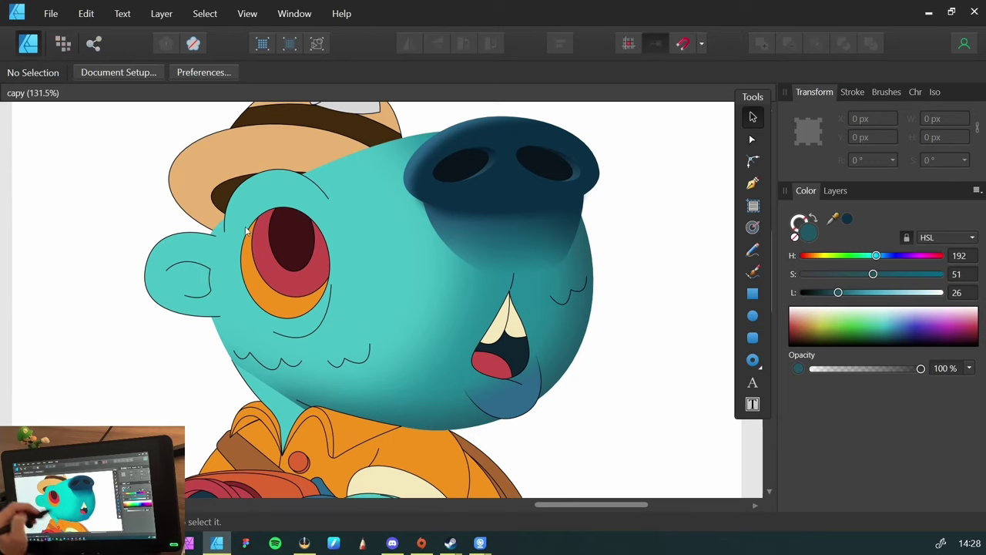
Move the grey light-direction arrow group off the hat to the artboard's upper-left corner, at about X 116 px, Y 26 px
{"action": "left_click_drag", "start_coordinate": [268, 323], "coordinate": [190, 236]}
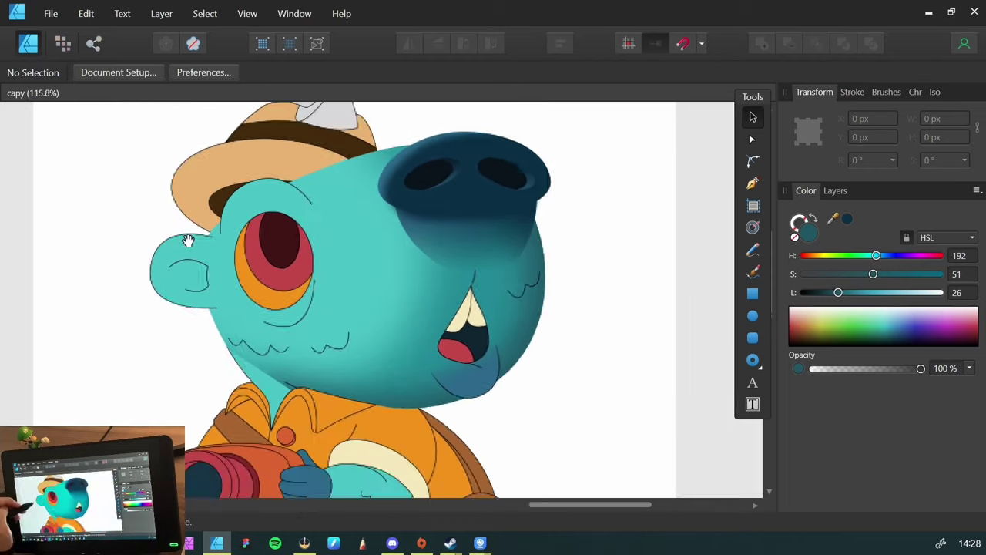
{"action": "left_click", "coordinate": [318, 122]}
{"action": "left_click_drag", "start_coordinate": [146, 170], "coordinate": [151, 160]}
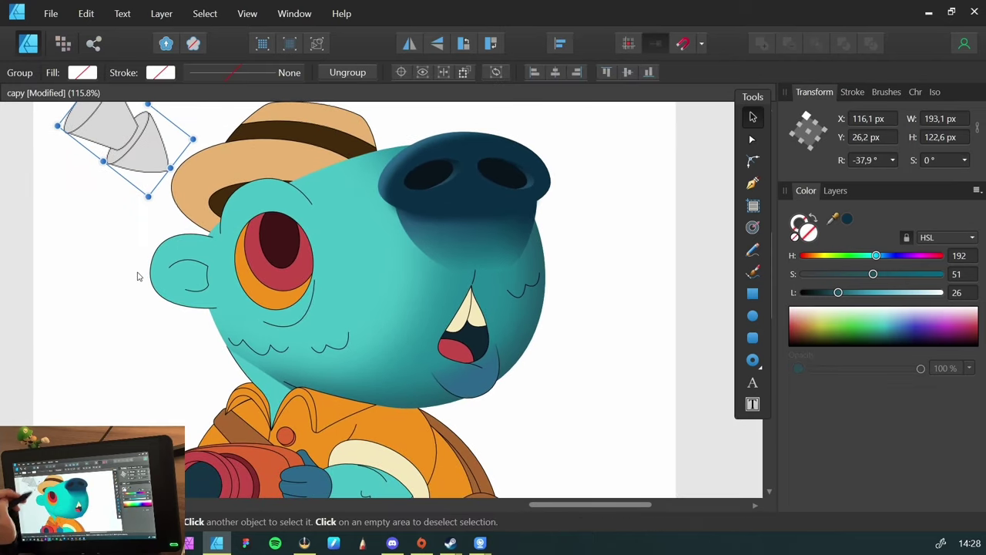
{"action": "left_click", "coordinate": [139, 277]}
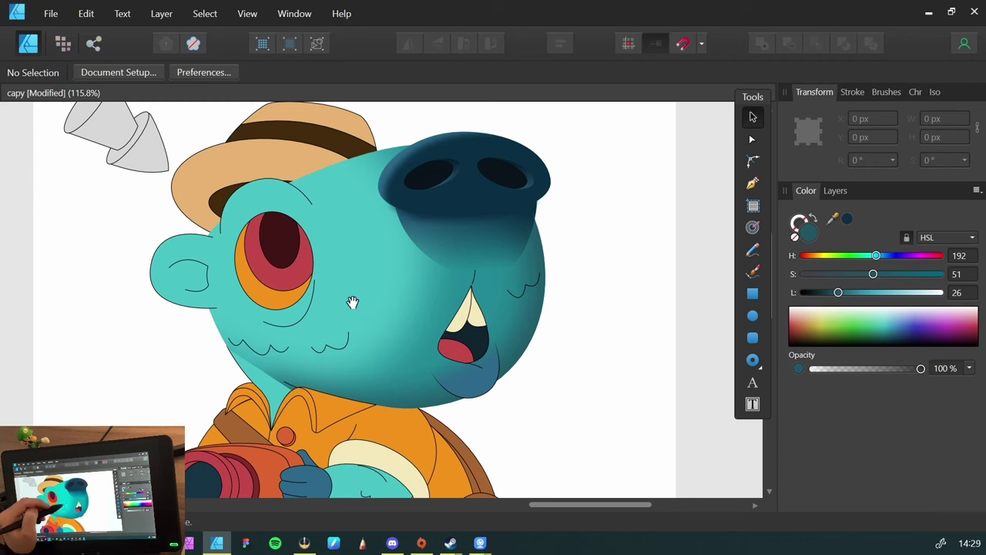
Draw a closed Pen shape about 574 by 272 px over the lower face, curving from the ear under the eye to the mouth
{"action": "left_click_drag", "start_coordinate": [352, 301], "coordinate": [332, 331]}
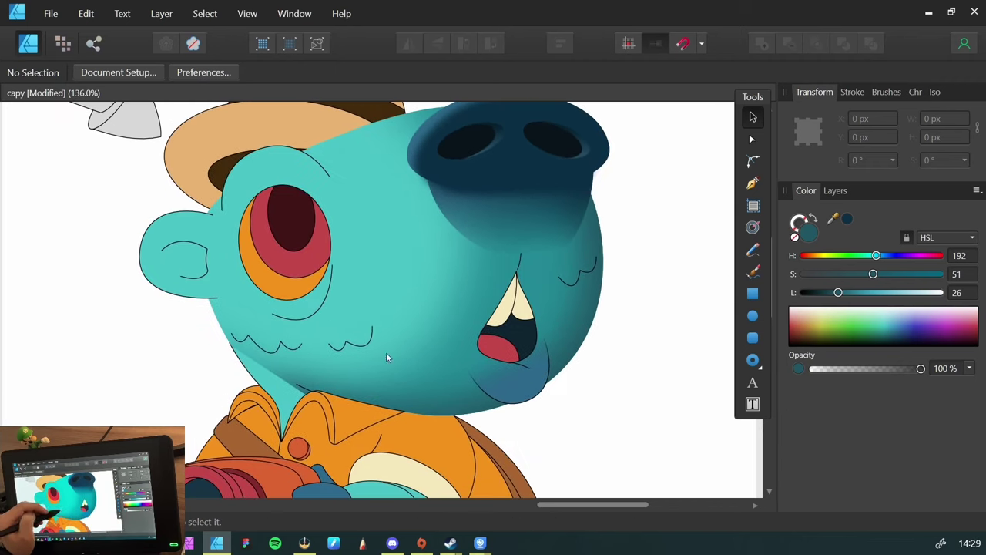
{"action": "left_click", "coordinate": [443, 332]}
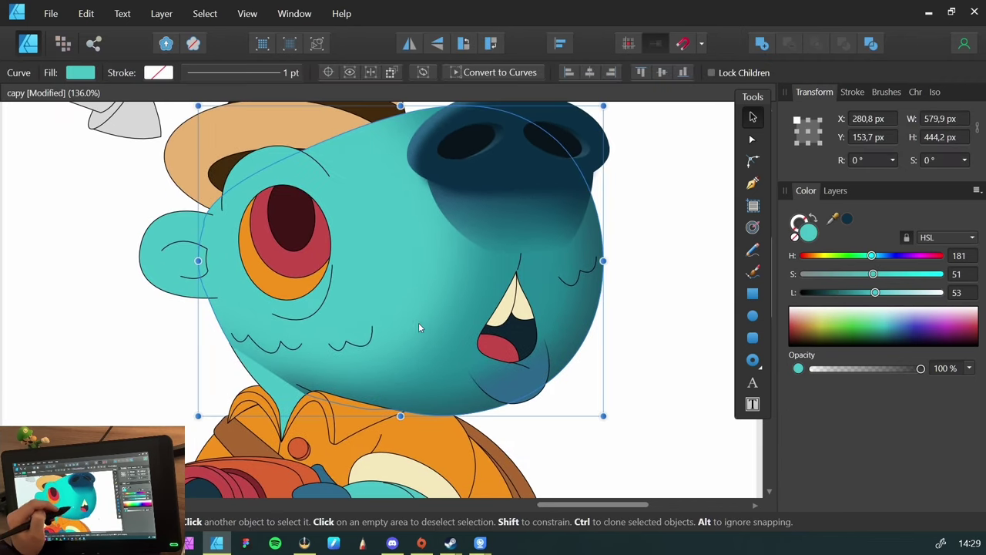
{"action": "left_click", "coordinate": [439, 338]}
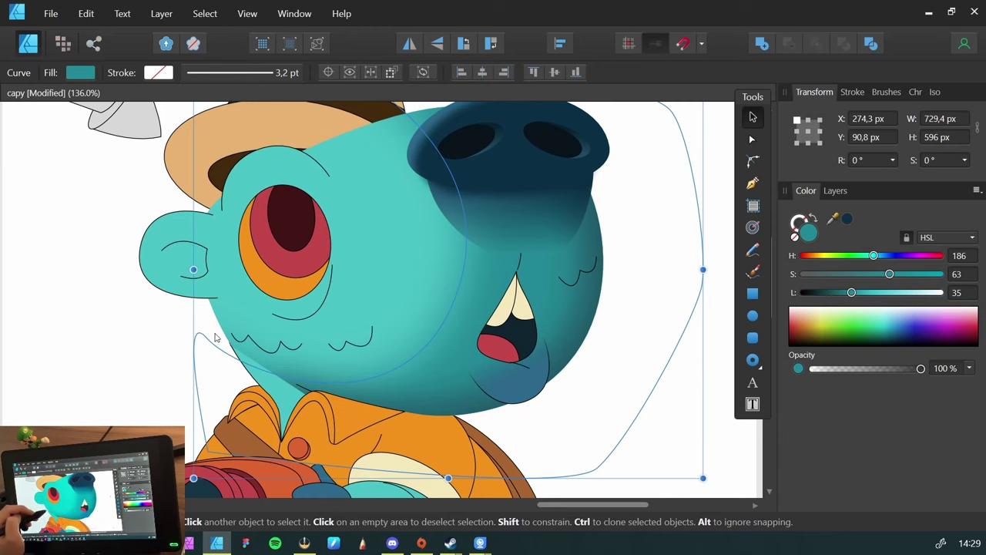
{"action": "left_click", "coordinate": [154, 334]}
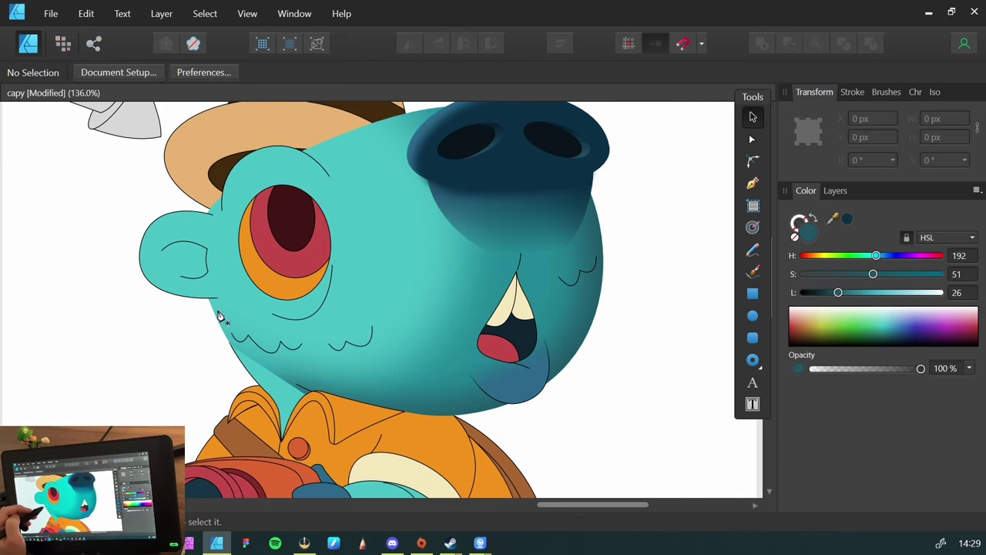
{"action": "key", "text": "p"}
{"action": "left_click", "coordinate": [188, 290]}
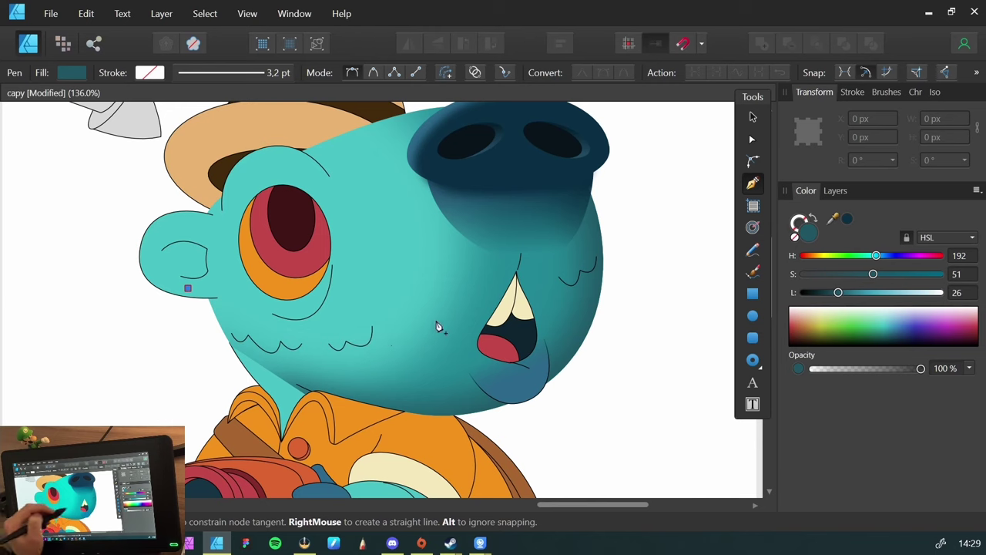
{"action": "left_click_drag", "start_coordinate": [474, 291], "coordinate": [570, 201]}
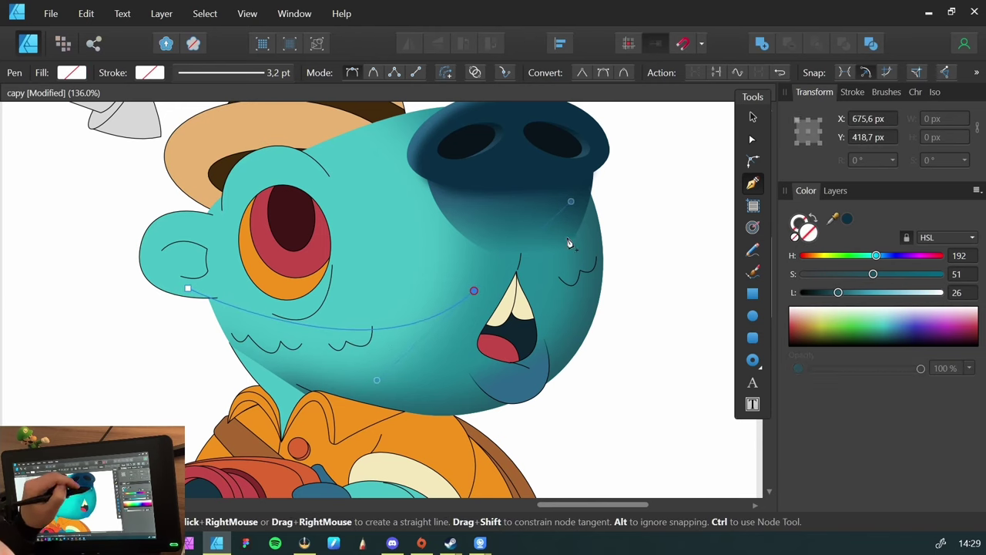
{"action": "left_click", "coordinate": [555, 421]}
{"action": "left_click", "coordinate": [383, 458]}
{"action": "left_click", "coordinate": [228, 433]}
{"action": "left_click_drag", "start_coordinate": [158, 355], "coordinate": [153, 333]}
{"action": "left_click", "coordinate": [188, 290]}
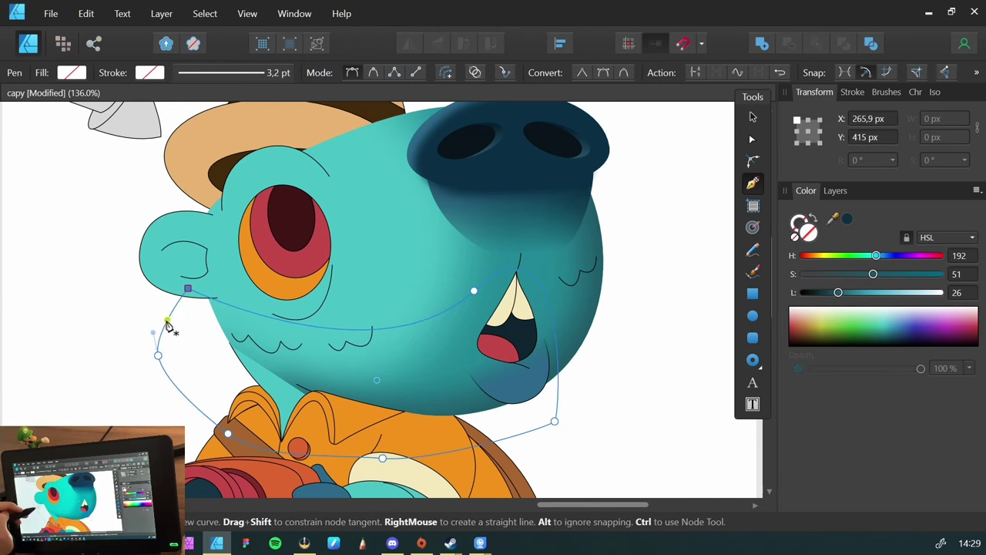
Fill the new lower-face shape with the shadow teal sampled beside the mouth, H 186, S 63, L 36
{"action": "key", "text": "v"}
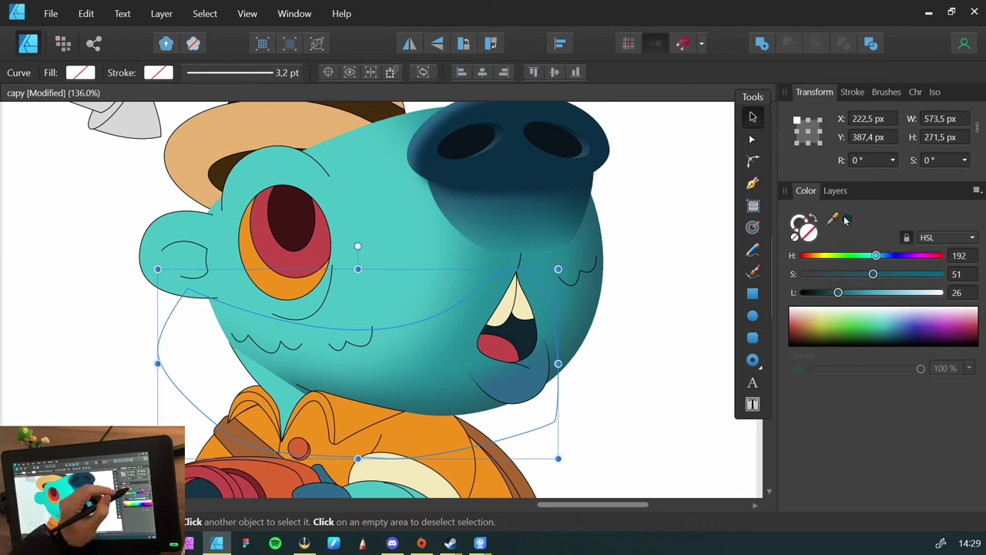
{"action": "left_click_drag", "start_coordinate": [833, 219], "coordinate": [494, 284]}
{"action": "left_click_drag", "start_coordinate": [491, 327], "coordinate": [493, 339]}
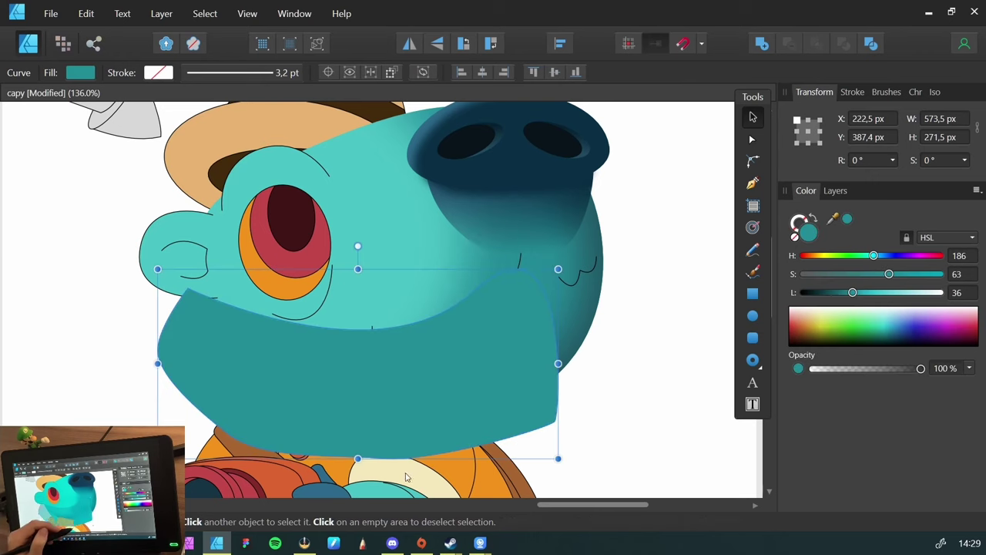
Cut the teal lower-face shape and paste it inside the head shape so the head's outline clips it
{"action": "key", "text": "Delete"}
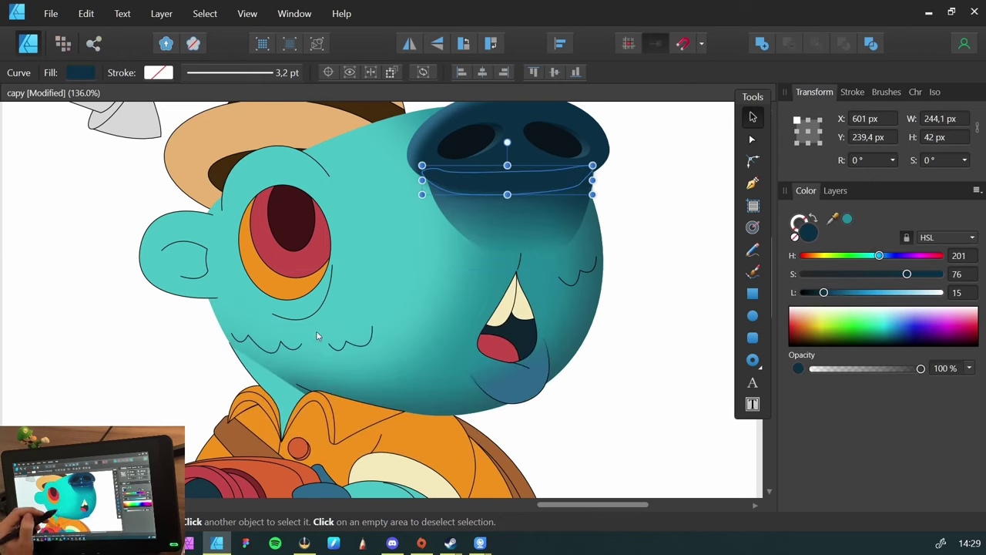
{"action": "left_click", "coordinate": [309, 377]}
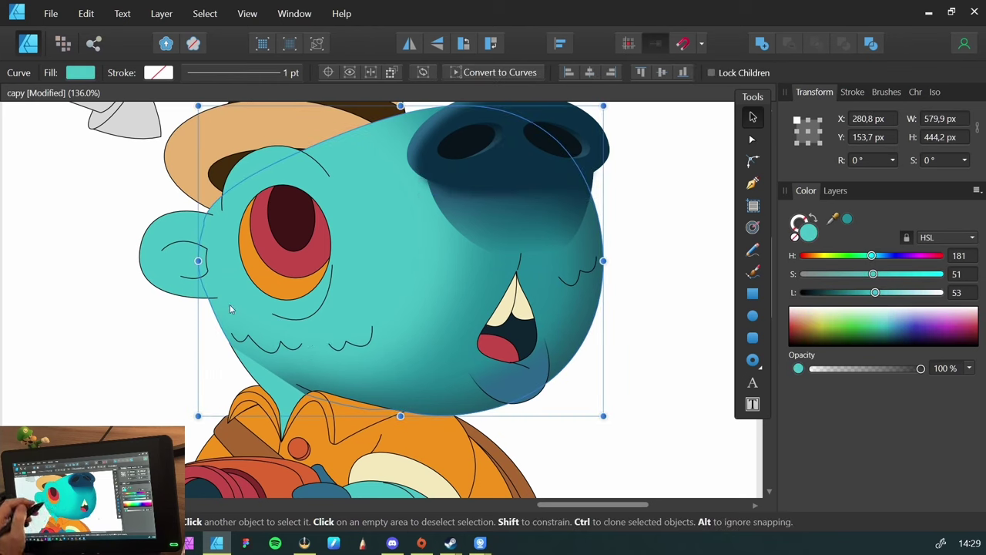
{"action": "left_click", "coordinate": [208, 346]}
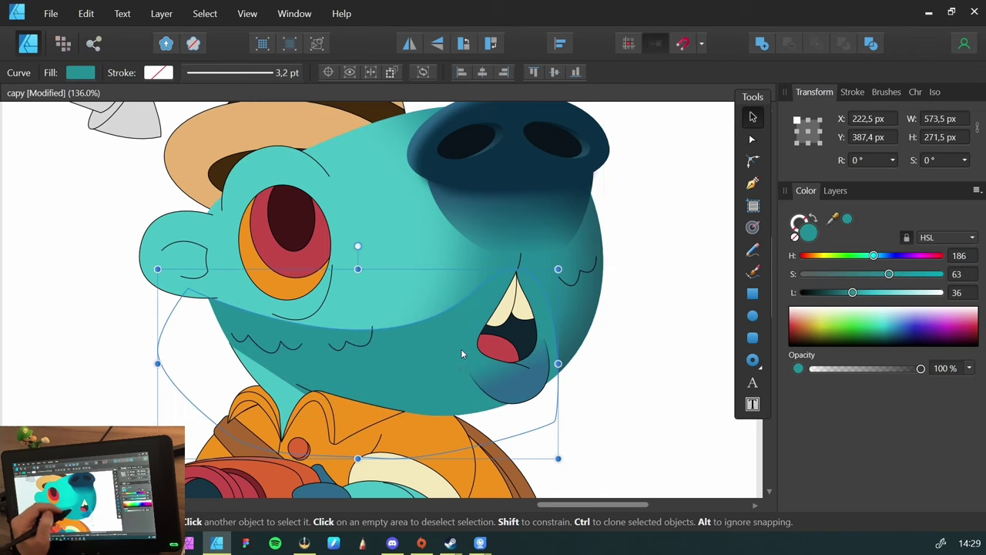
Apply a Gaussian Blur with a radius of about 23.5 px to the teal lower-face shadow shape
{"action": "key", "text": "ctrl+shift+e"}
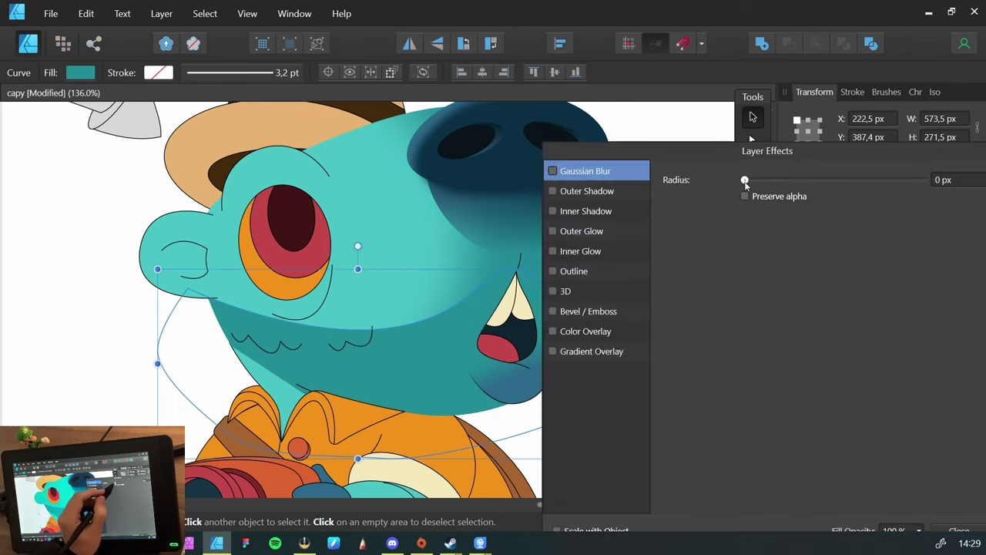
{"action": "left_click_drag", "start_coordinate": [748, 181], "coordinate": [848, 185]}
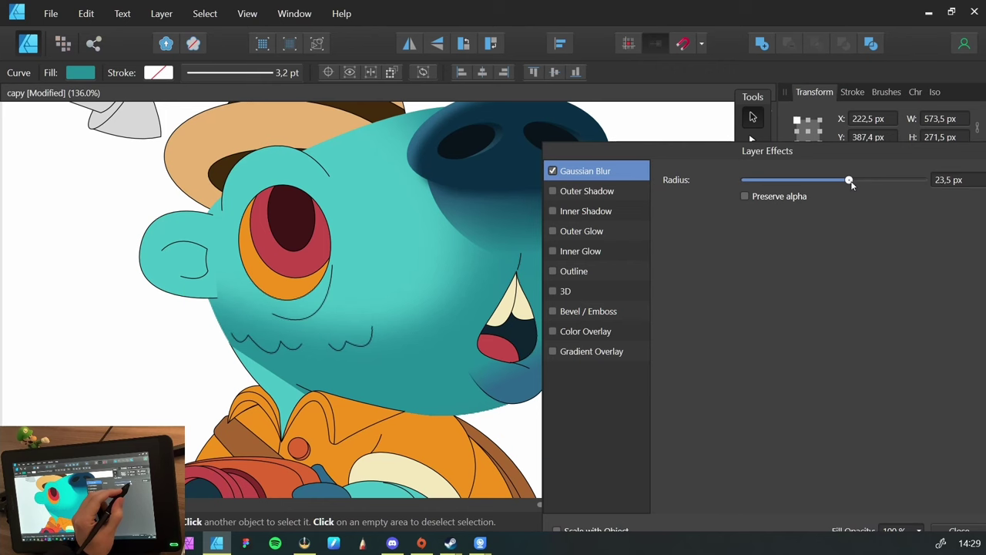
{"action": "key", "text": "Return"}
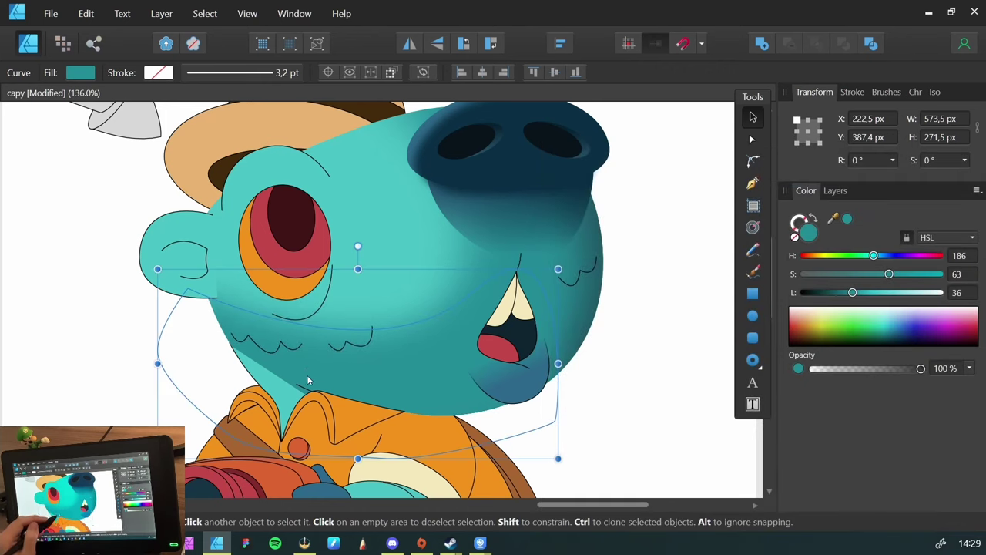
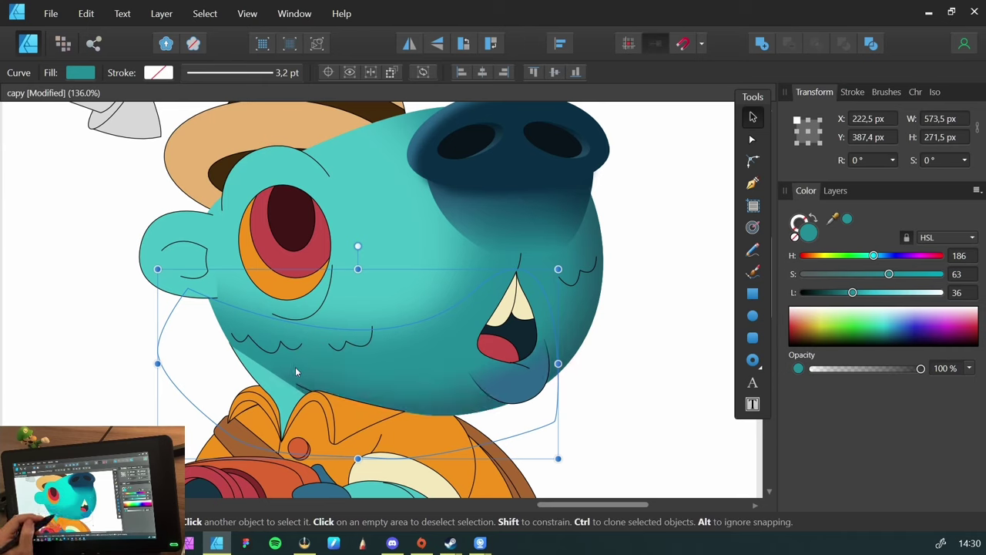
{"action": "key", "text": "ctrl+d"}
{"action": "scroll", "coordinate": [326, 378], "scroll_direction": "up", "scroll_amount": 1}
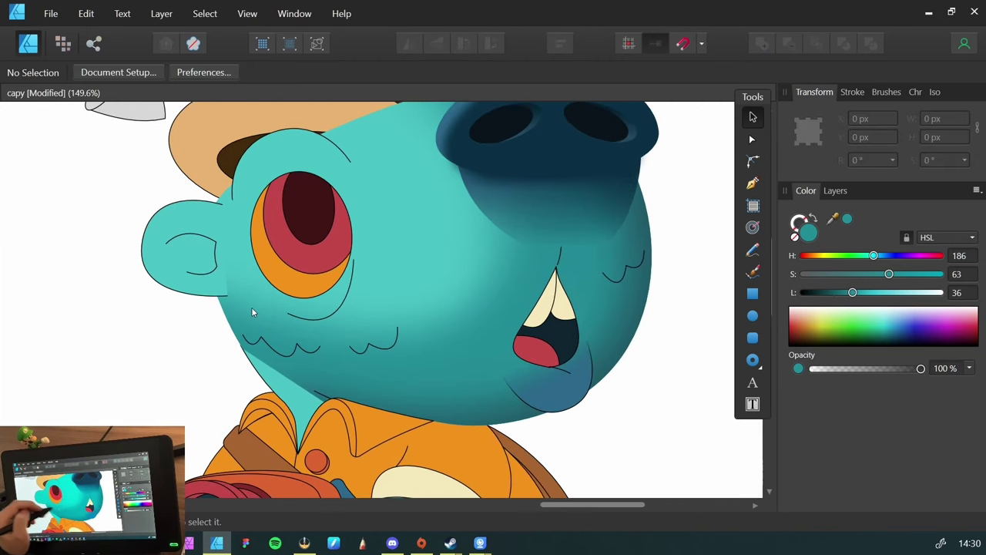
Increase the Gaussian Blur radius of the lower-face shadow shape to about 33.1 px
{"action": "left_click", "coordinate": [337, 350]}
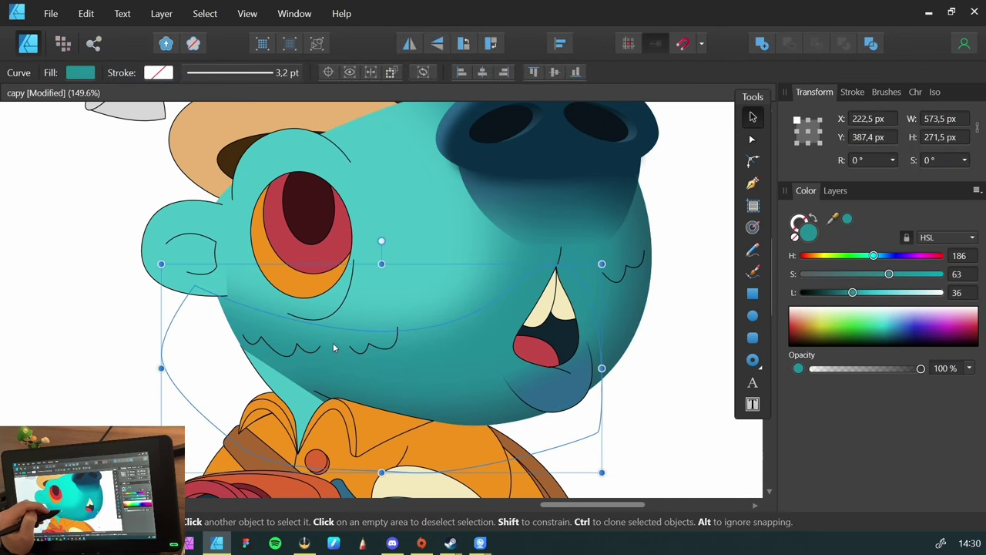
{"action": "key", "text": "ctrl+shift+e"}
{"action": "left_click_drag", "start_coordinate": [863, 185], "coordinate": [869, 184]}
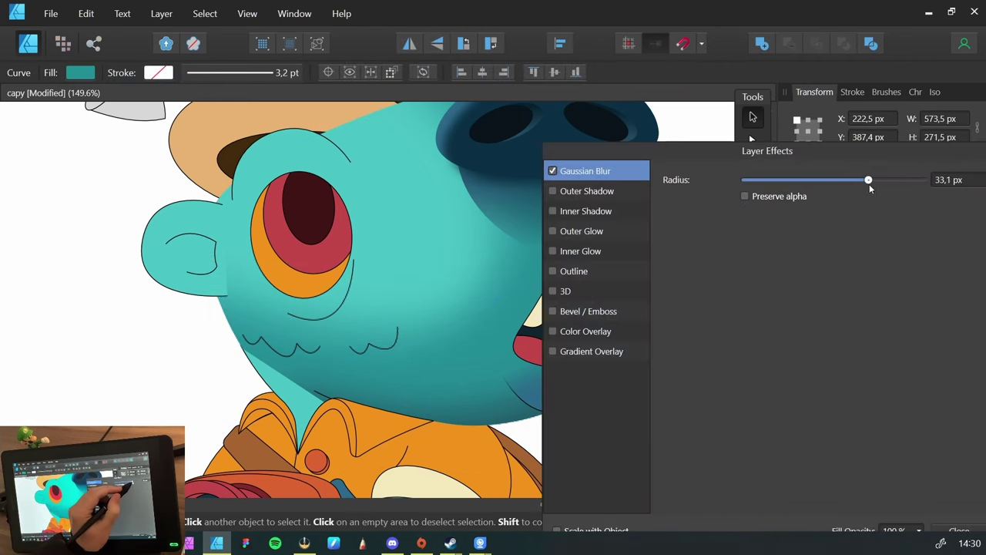
{"action": "key", "text": "Return"}
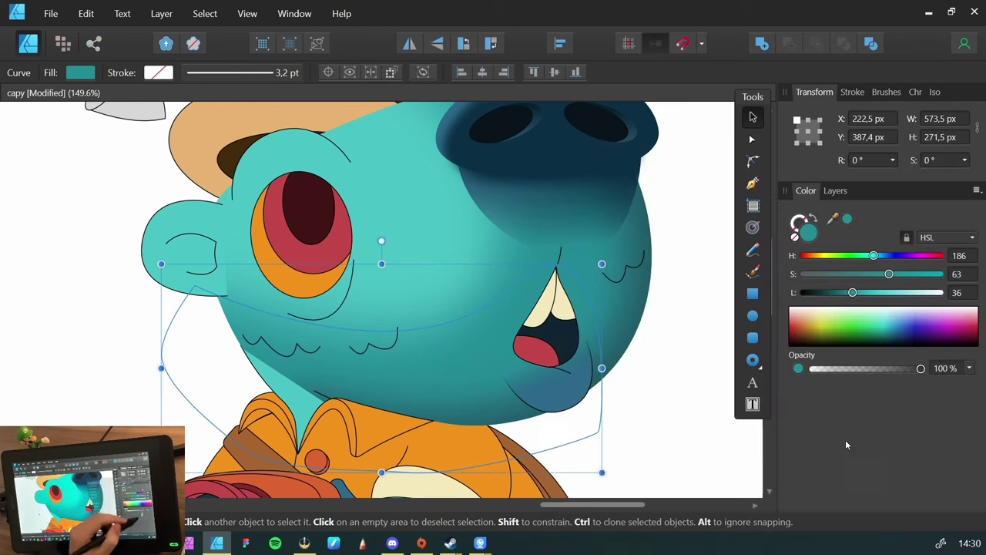
Increase the Gaussian Blur radius of the large teal shadow around the nose and mouth, and save the document
{"action": "left_click", "coordinate": [499, 279]}
{"action": "key", "text": "ctrl+shift+e"}
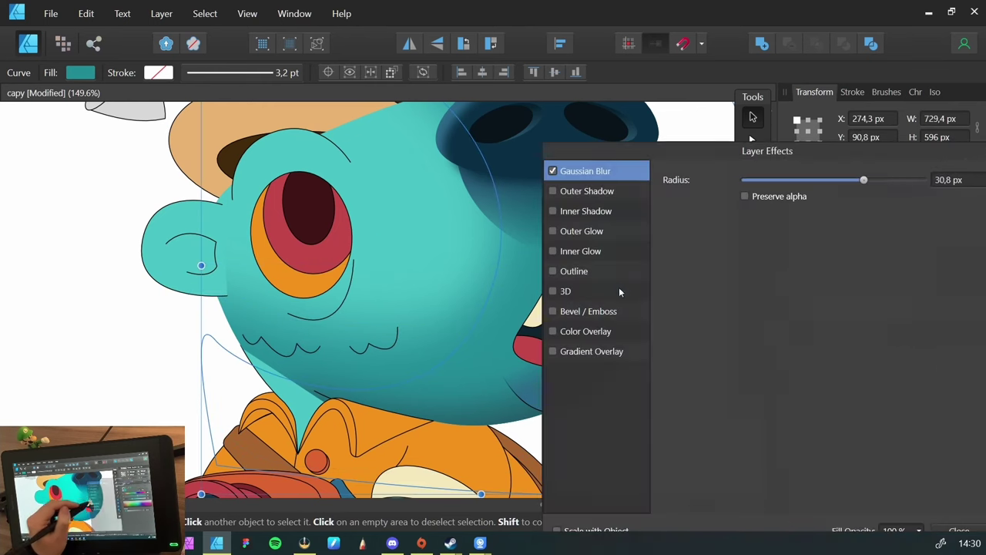
{"action": "left_click_drag", "start_coordinate": [864, 181], "coordinate": [887, 190]}
{"action": "key", "text": "Return"}
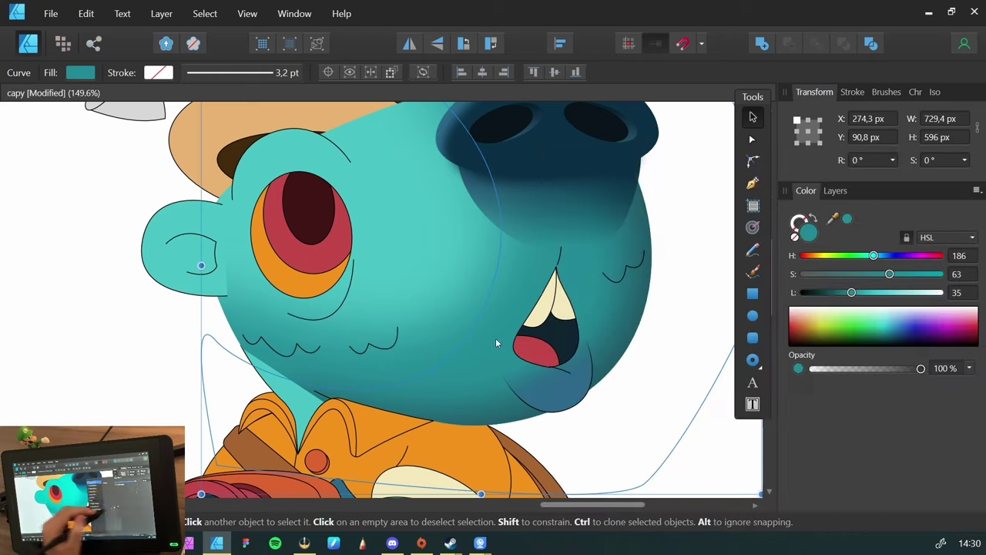
{"action": "left_click", "coordinate": [116, 328]}
{"action": "key", "text": "ctrl+s"}
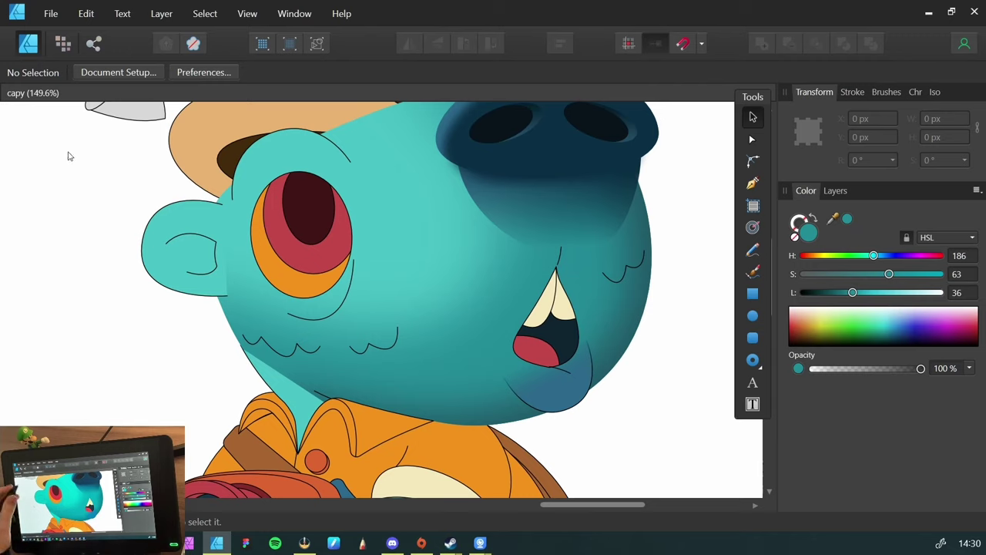
Fill the neck shape between the head and the shirt collar with a sampled shadow teal, H 186, S 61, L 34
{"action": "scroll", "coordinate": [159, 282], "scroll_direction": "down", "scroll_amount": 5}
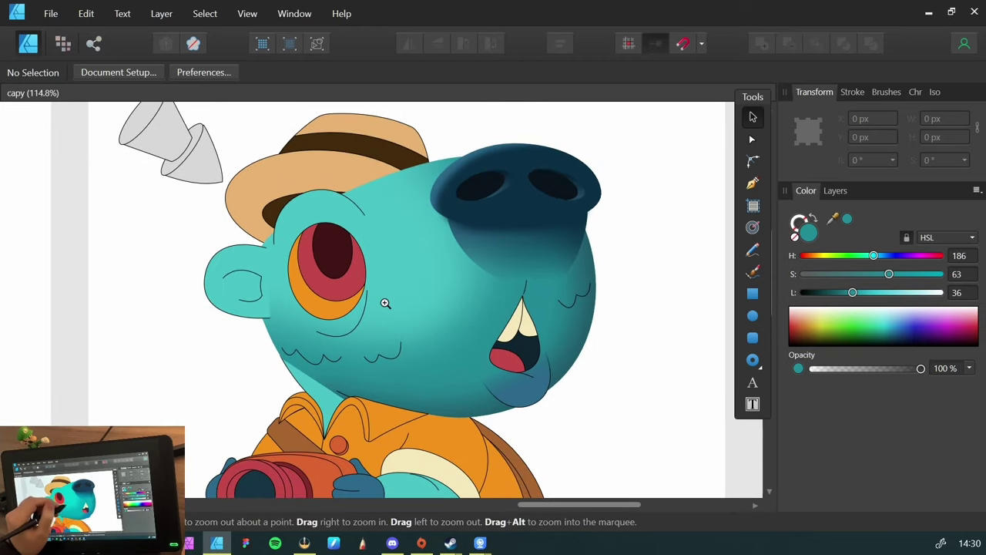
{"action": "scroll", "coordinate": [361, 319], "scroll_direction": "up", "scroll_amount": 2}
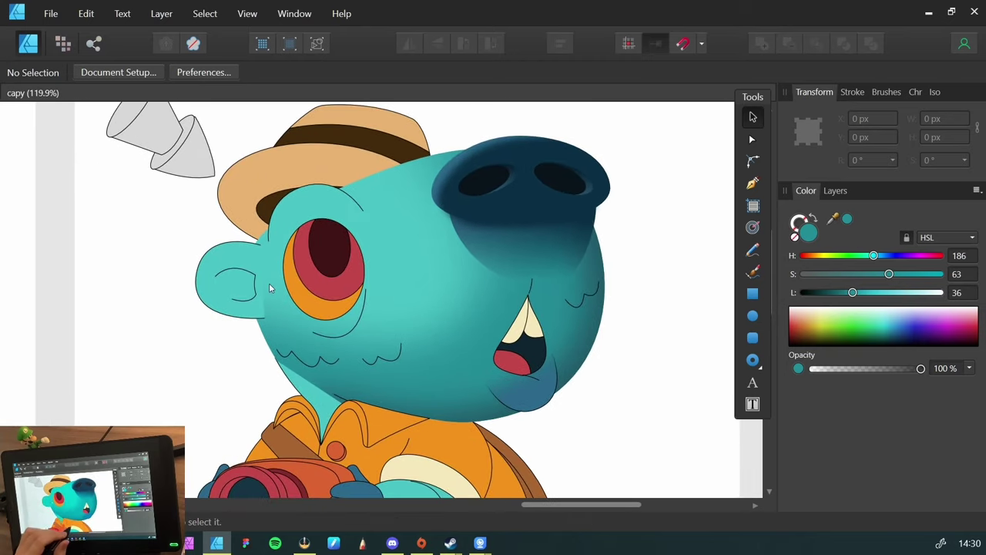
{"action": "scroll", "coordinate": [363, 399], "scroll_direction": "up", "scroll_amount": 3}
{"action": "left_click", "coordinate": [351, 401]}
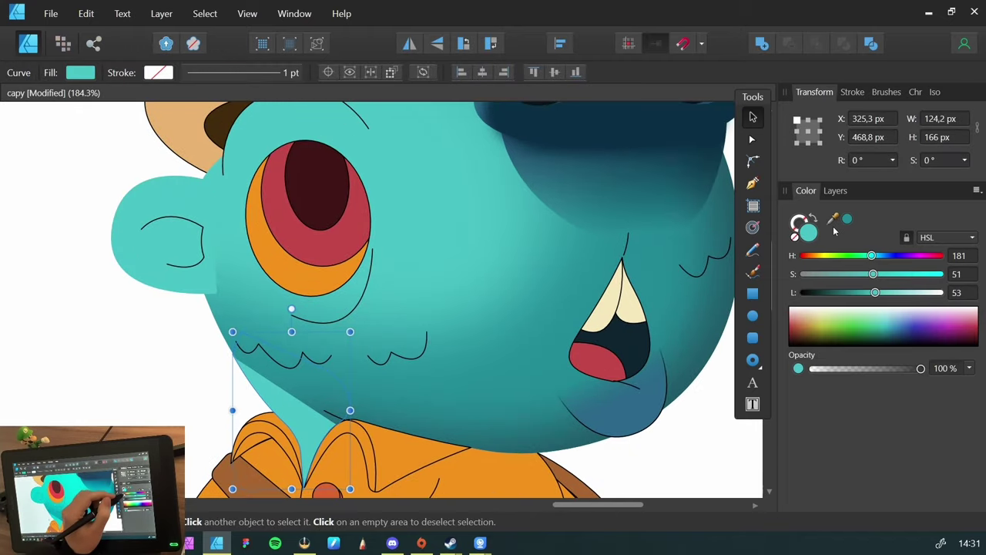
{"action": "left_click_drag", "start_coordinate": [833, 221], "coordinate": [299, 398]}
{"action": "left_click", "coordinate": [164, 400]}
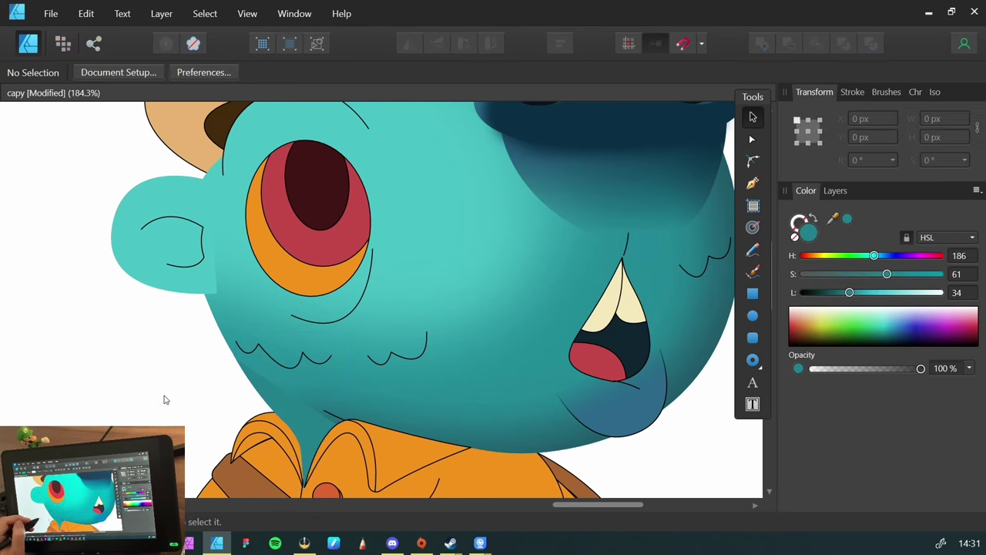
{"action": "key", "text": "z"}
{"action": "left_click_drag", "start_coordinate": [198, 396], "coordinate": [319, 400]}
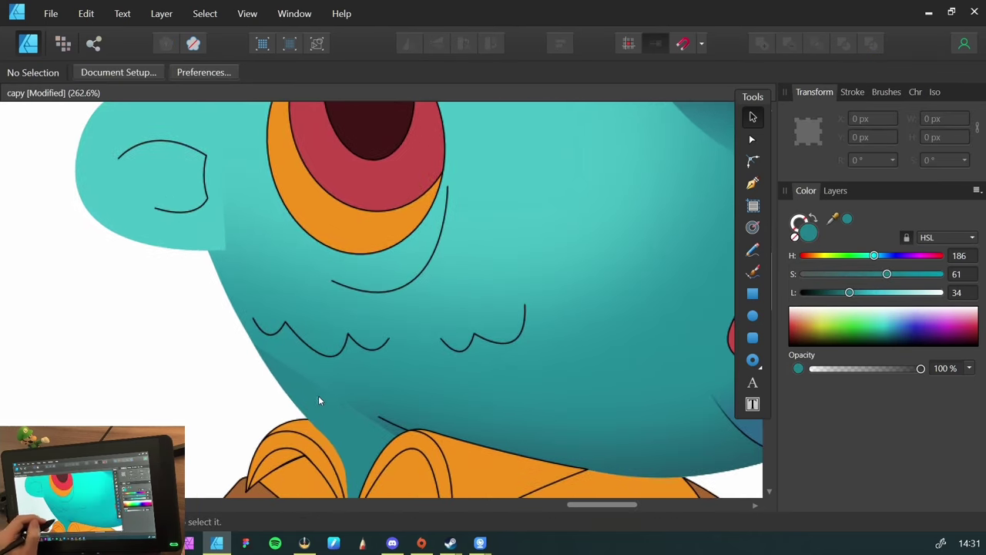
Apply a linear gradient fill to the neck shadow shape below the cheek, adjusting both gradient ends to blend it into the face
{"action": "left_click", "coordinate": [288, 366]}
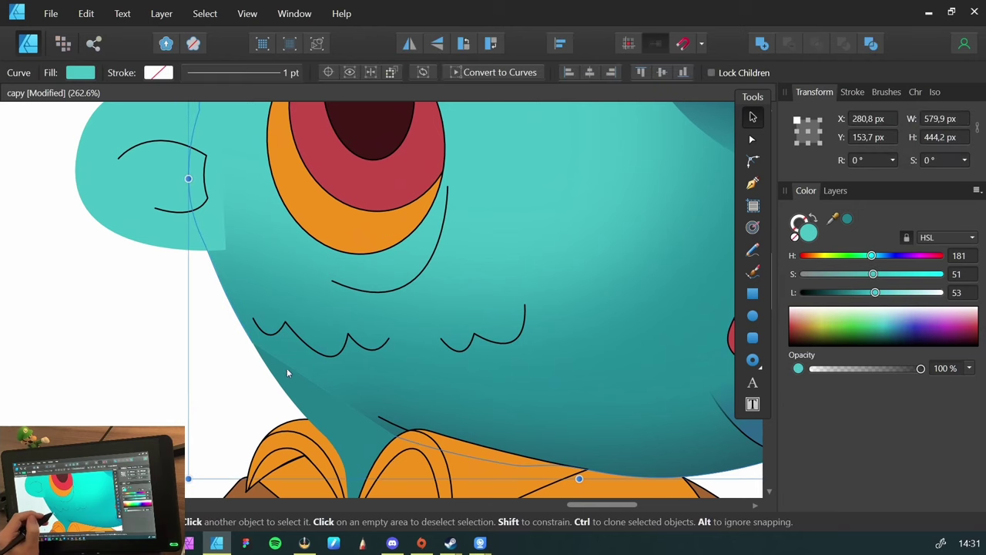
{"action": "left_click", "coordinate": [197, 358]}
{"action": "scroll", "coordinate": [143, 326], "scroll_direction": "up", "scroll_amount": 1}
{"action": "key", "text": "g"}
{"action": "left_click_drag", "start_coordinate": [318, 427], "coordinate": [248, 332]}
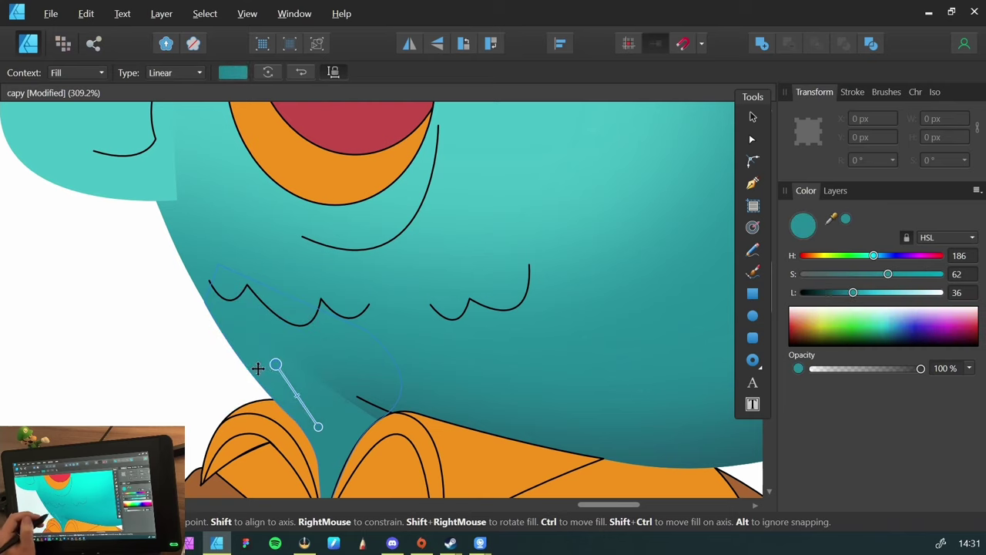
{"action": "mouse_move", "coordinate": [275, 364]}
{"action": "left_mouse_down"}
{"action": "mouse_move", "coordinate": [302, 378]}
{"action": "mouse_move", "coordinate": [294, 364]}
{"action": "left_mouse_up"}
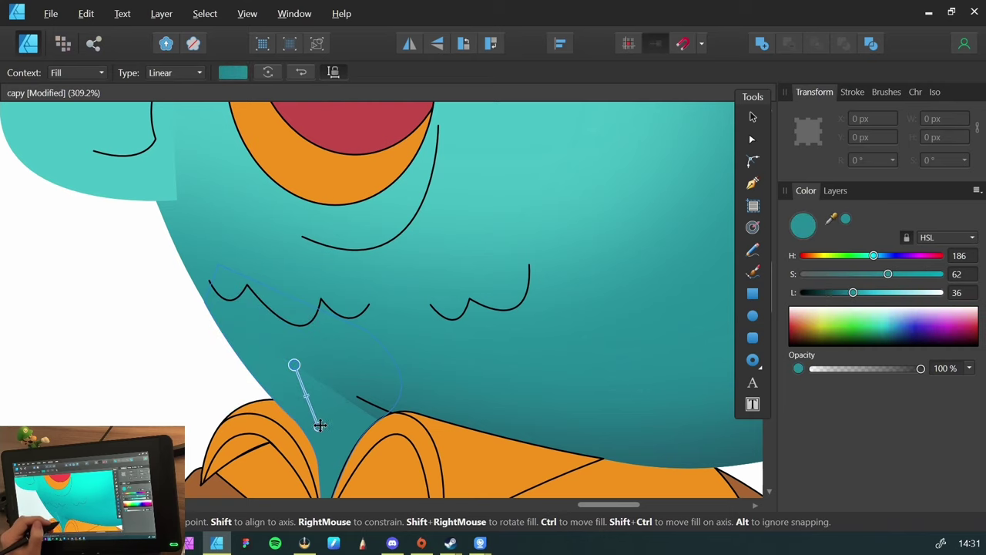
{"action": "left_click_drag", "start_coordinate": [318, 429], "coordinate": [331, 434]}
{"action": "key", "text": "v"}
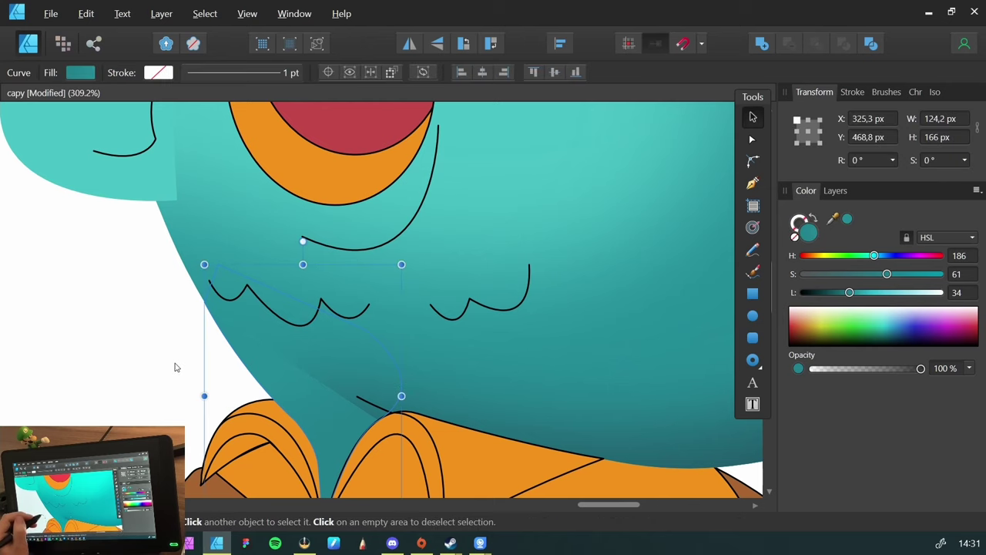
{"action": "left_click", "coordinate": [176, 367]}
Draw a borderless dark teal ellipse about 144 × 160 px around the eye
{"action": "left_click_drag", "start_coordinate": [208, 373], "coordinate": [360, 421]}
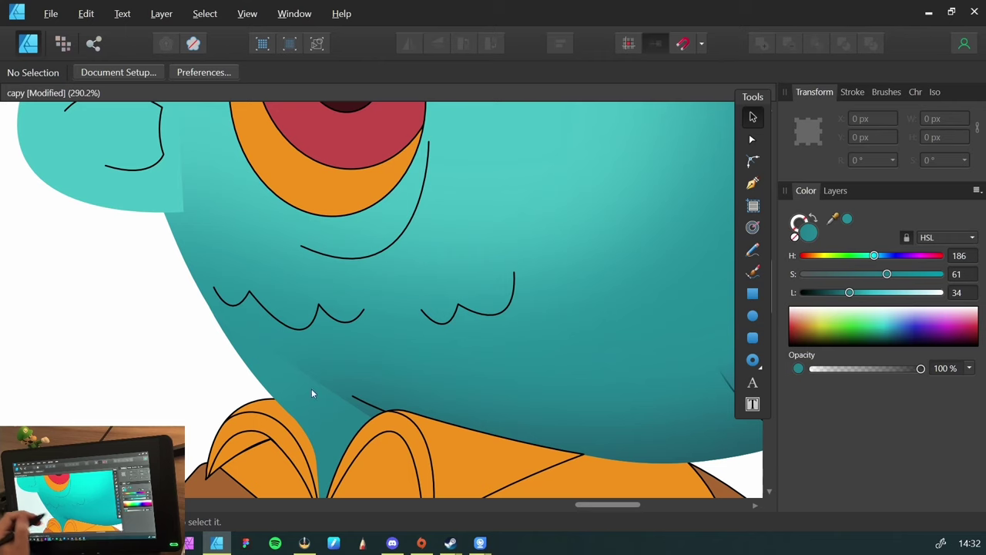
{"action": "left_click_drag", "start_coordinate": [188, 339], "coordinate": [198, 413]}
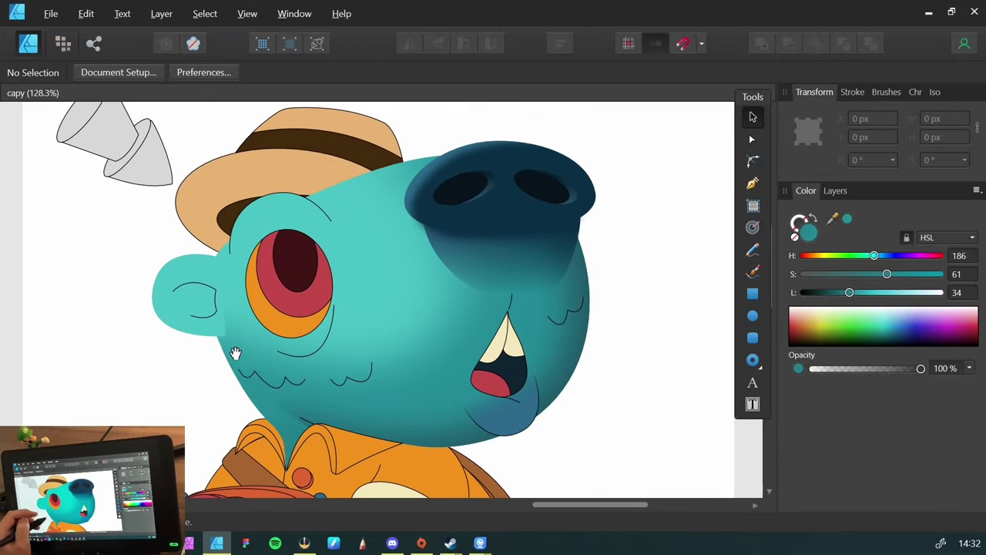
{"action": "left_click_drag", "start_coordinate": [200, 301], "coordinate": [226, 289]}
{"action": "scroll", "coordinate": [239, 297], "scroll_direction": "up", "scroll_amount": 3}
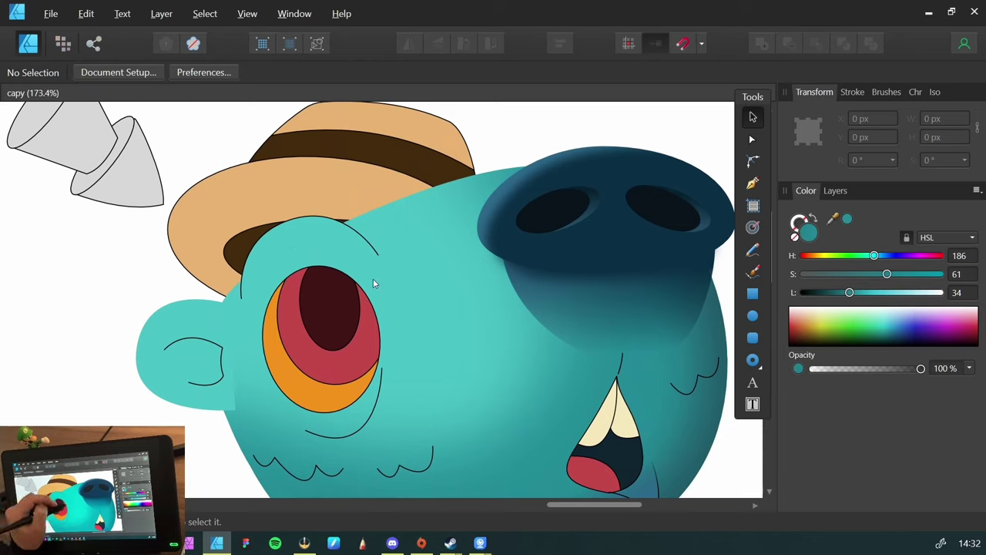
{"action": "key", "text": "p"}
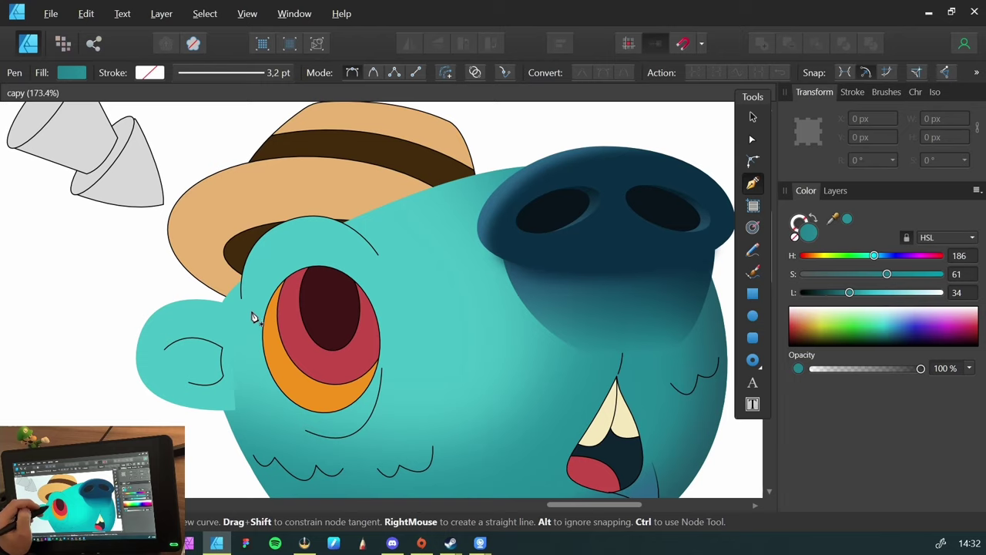
{"action": "key", "text": "m"}
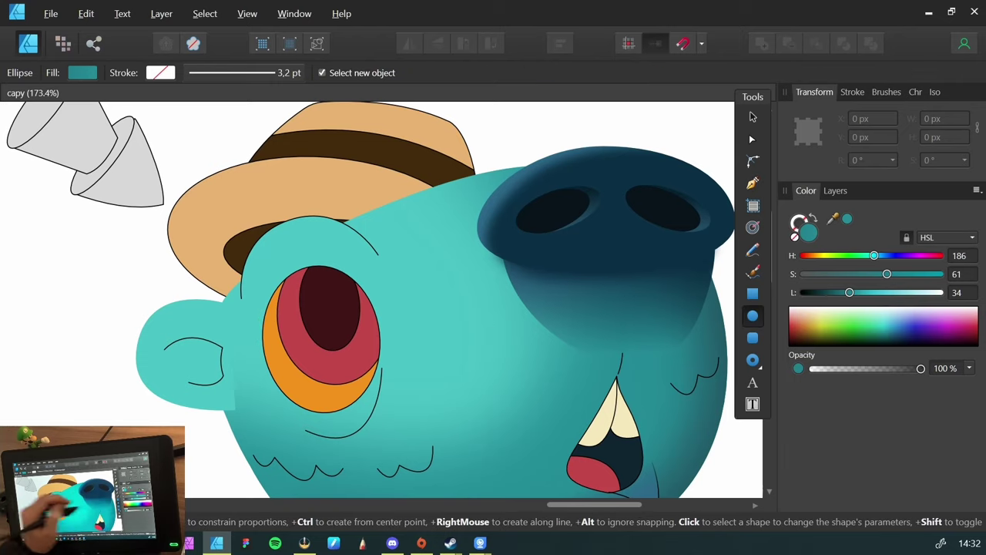
{"action": "left_click_drag", "start_coordinate": [267, 358], "coordinate": [390, 231]}
{"action": "key", "text": "v"}
Position the teal ellipse behind the eye at about X 325 px, Y 240 px, keeping it under the eyelid line
{"action": "left_click_drag", "start_coordinate": [279, 298], "coordinate": [270, 321]}
{"action": "key", "text": "Delete"}
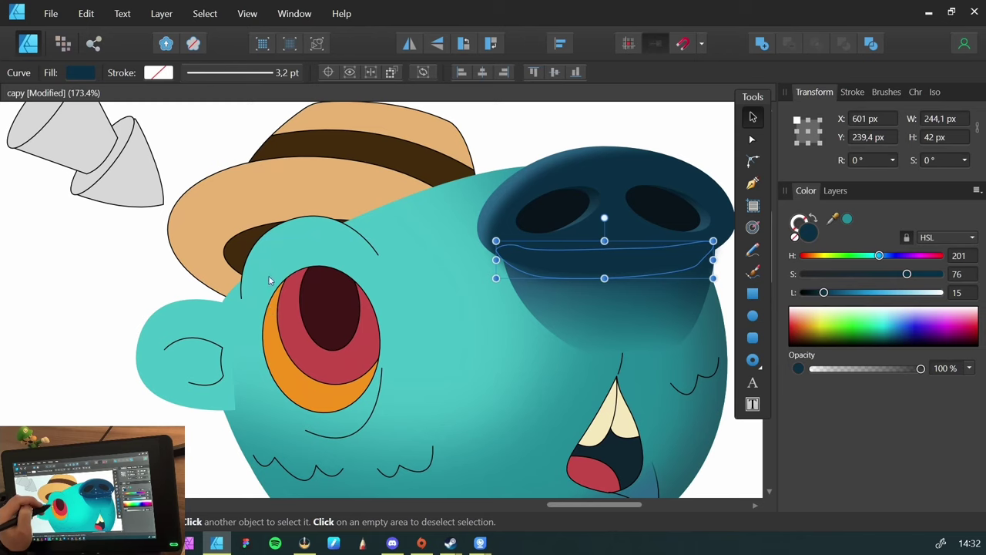
{"action": "left_click", "coordinate": [267, 268]}
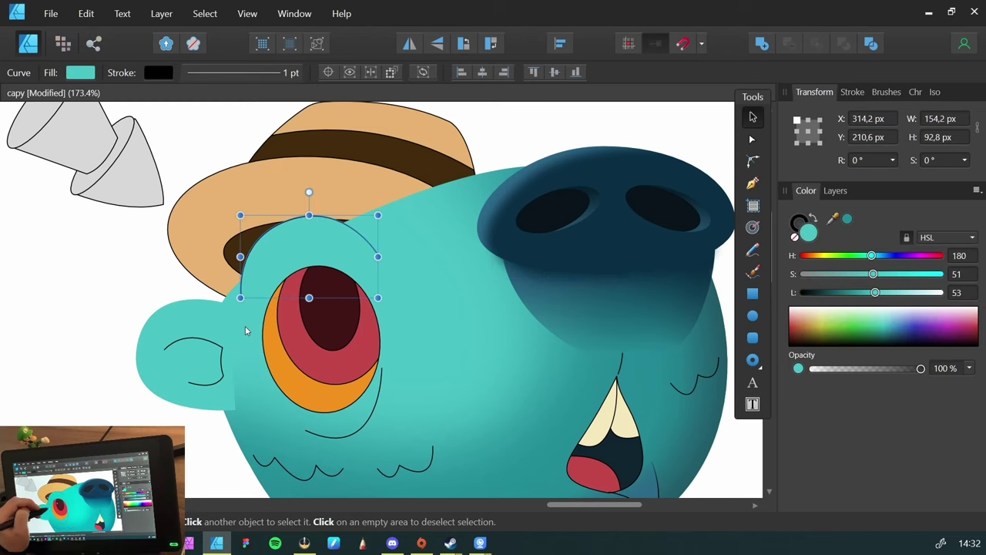
{"action": "key", "text": "ctrl+z"}
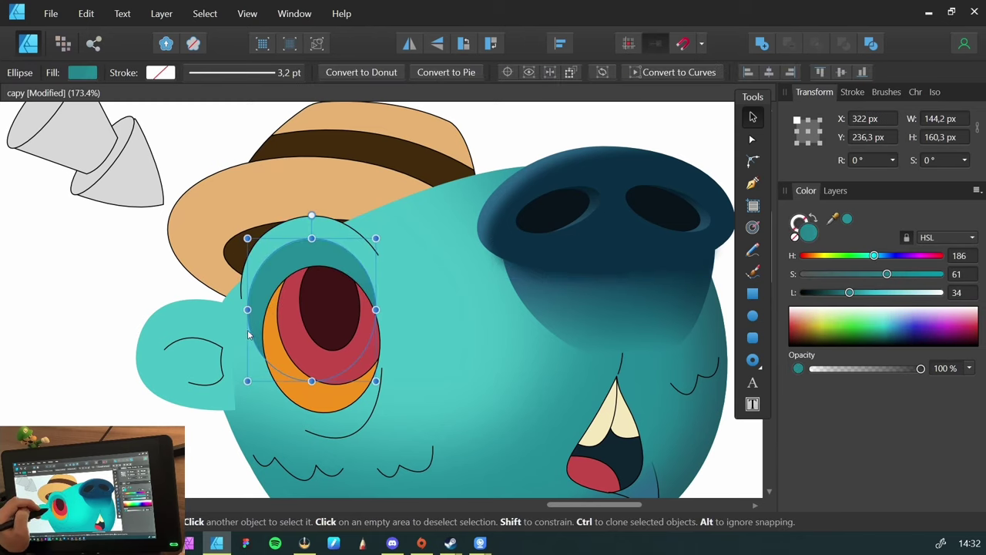
{"action": "left_click_drag", "start_coordinate": [258, 291], "coordinate": [260, 295]}
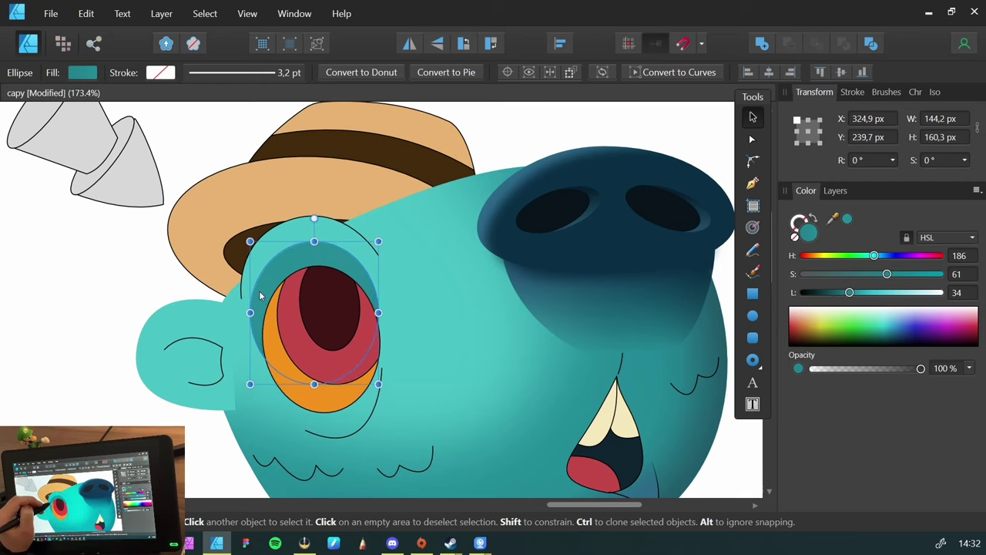
Apply a Gaussian Blur layer effect with a 6.5 px radius to the ellipse behind the eye
{"action": "key", "text": "ctrl+shift+e"}
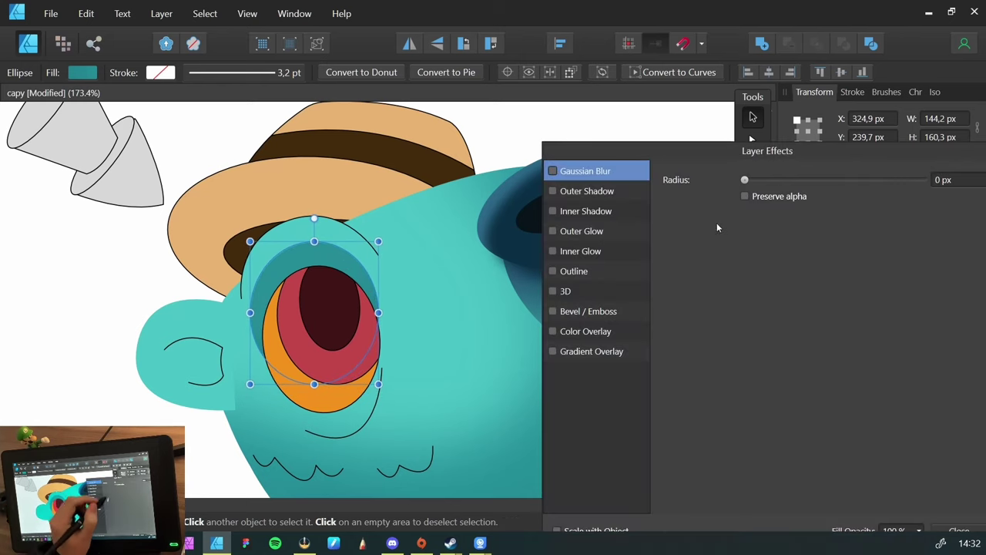
{"action": "left_click_drag", "start_coordinate": [745, 181], "coordinate": [808, 196]}
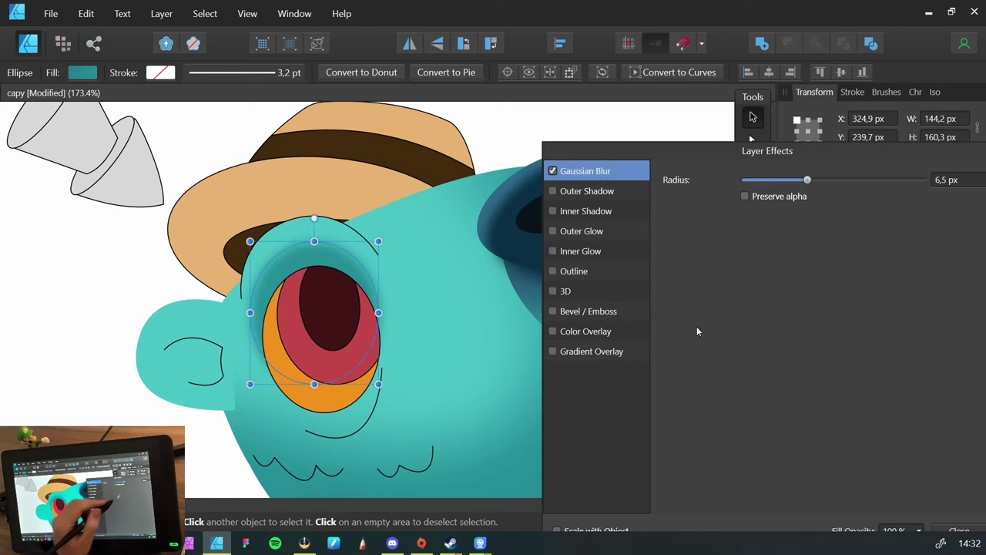
{"action": "key", "text": "Return"}
Resize the blurred ellipse to about 141 × 181 px and set its Gaussian Blur radius to 7.9 px
{"action": "left_click_drag", "start_coordinate": [250, 313], "coordinate": [252, 312]}
{"action": "left_click_drag", "start_coordinate": [316, 384], "coordinate": [316, 402]}
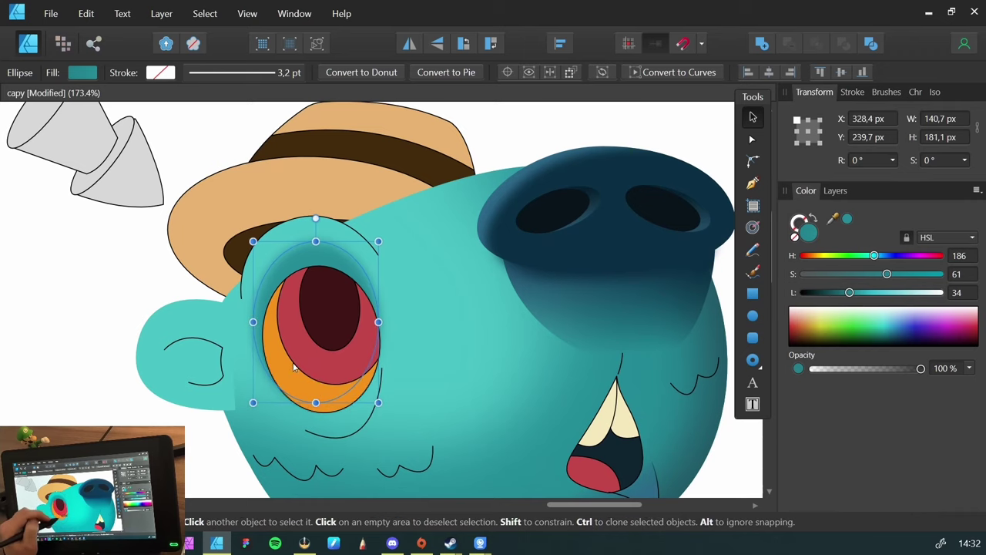
{"action": "key", "text": "ctrl+e"}
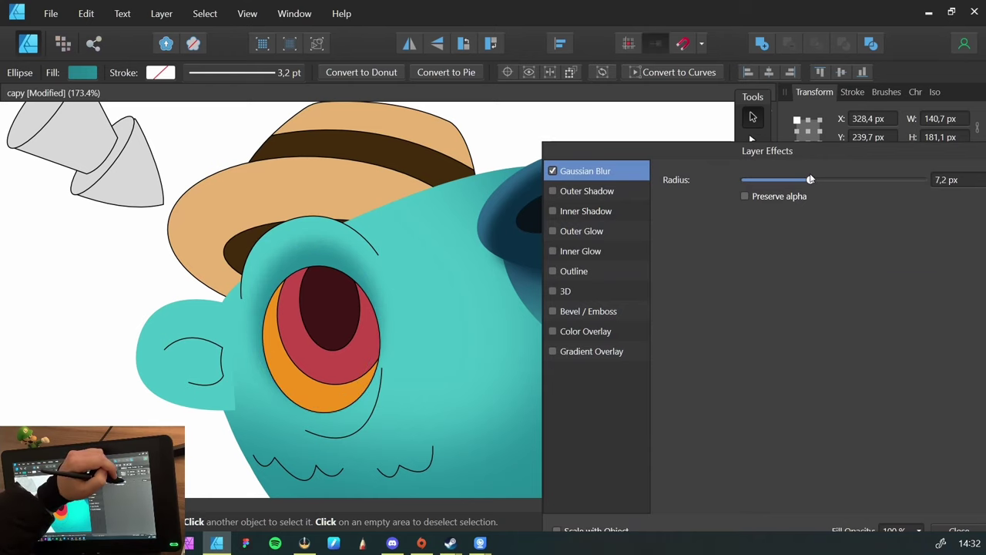
{"action": "left_click_drag", "start_coordinate": [810, 179], "coordinate": [812, 179]}
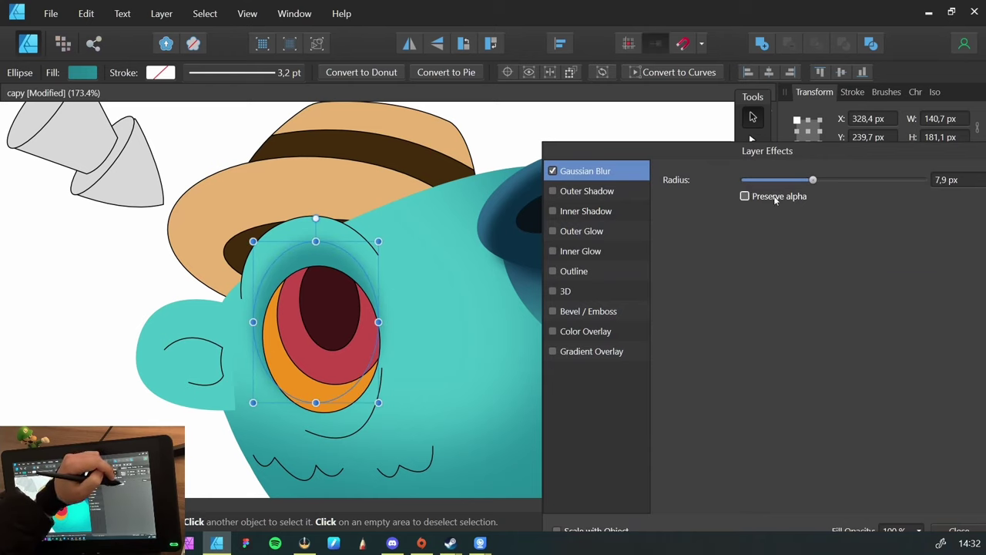
{"action": "key", "text": "Return"}
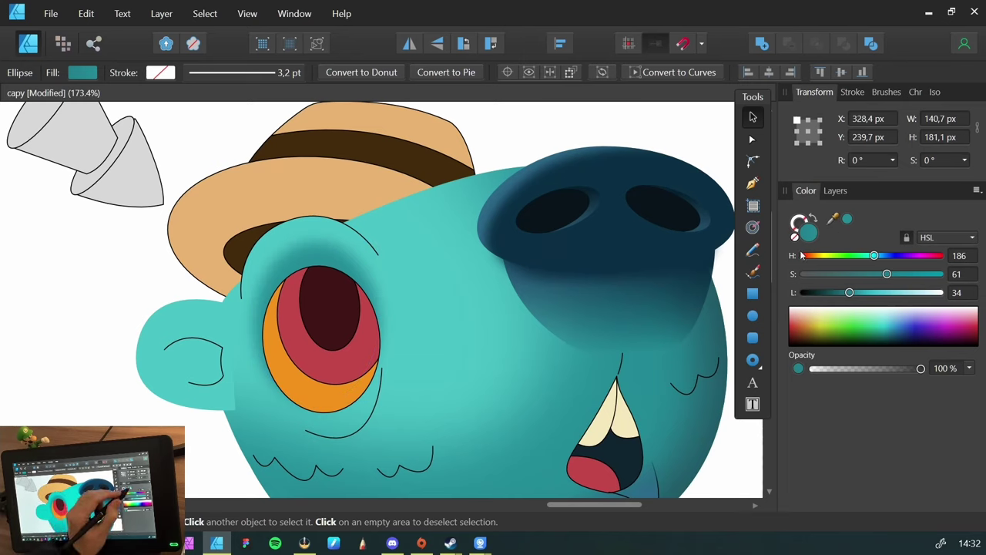
Recolour the blurred eye shadow with a teal sampled from the face shading and set its lightness to 34
{"action": "left_click_drag", "start_coordinate": [833, 218], "coordinate": [686, 366]}
{"action": "left_click_drag", "start_coordinate": [688, 365], "coordinate": [694, 425]}
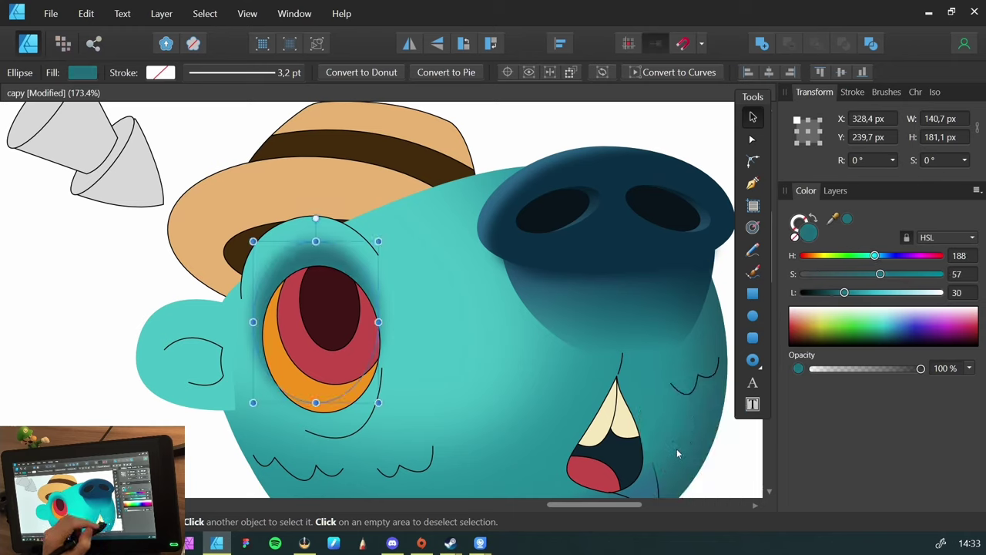
{"action": "left_click_drag", "start_coordinate": [845, 293], "coordinate": [851, 296]}
{"action": "key", "text": "ctrl+d"}
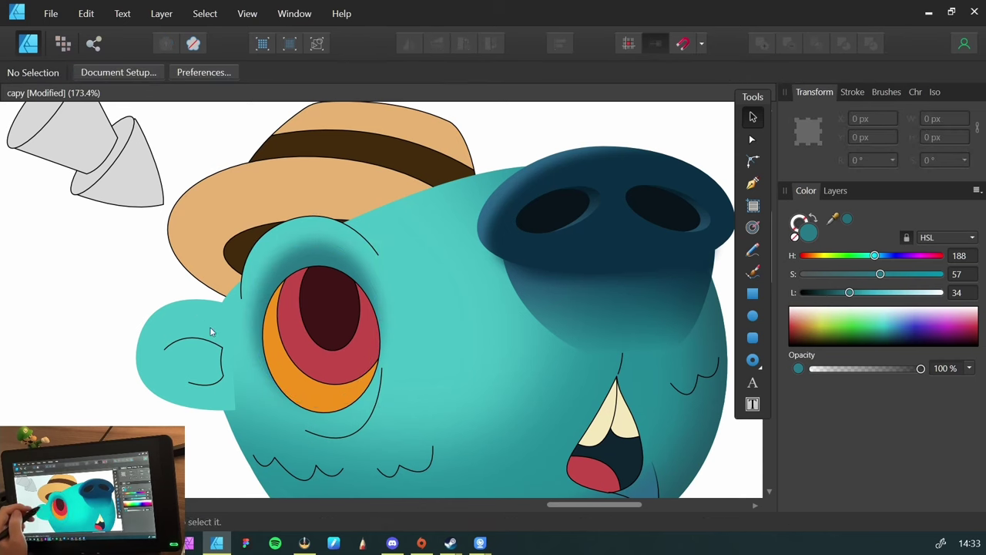
Lengthen the curved line below the eye by moving its lower end node slightly outward, to about X 381 px, Y 452 px
{"action": "left_click_drag", "start_coordinate": [193, 381], "coordinate": [359, 363]}
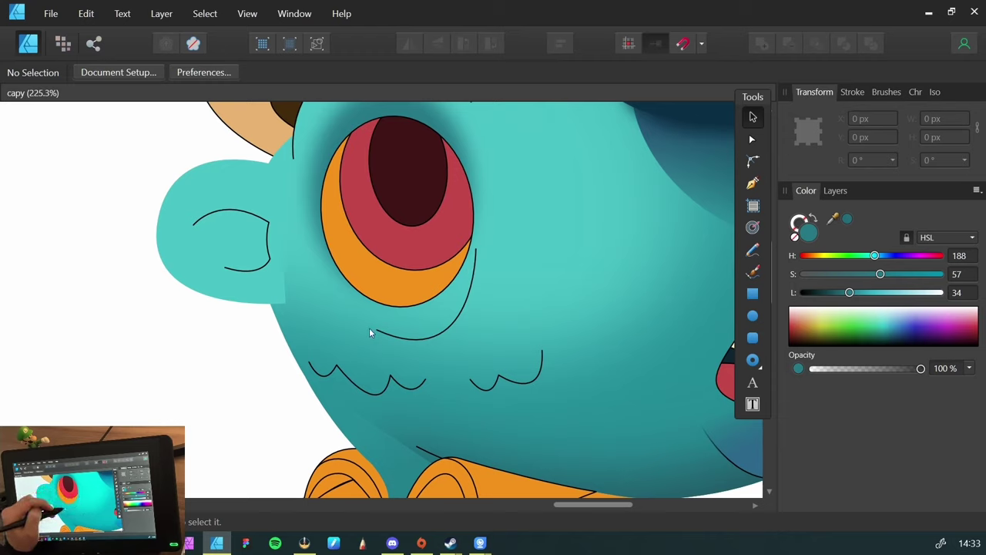
{"action": "left_click", "coordinate": [376, 333]}
{"action": "double_click", "coordinate": [376, 332]}
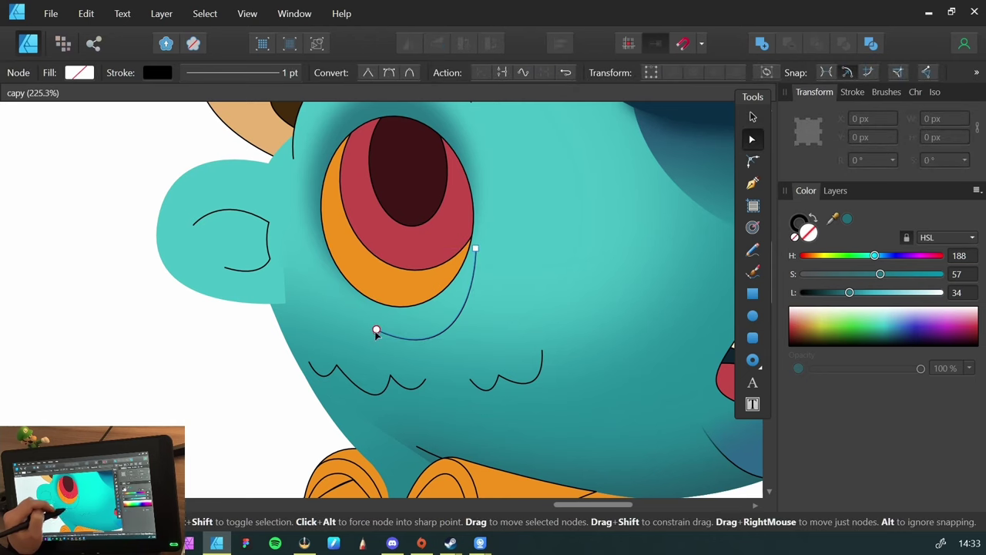
{"action": "left_click_drag", "start_coordinate": [376, 333], "coordinate": [479, 380]}
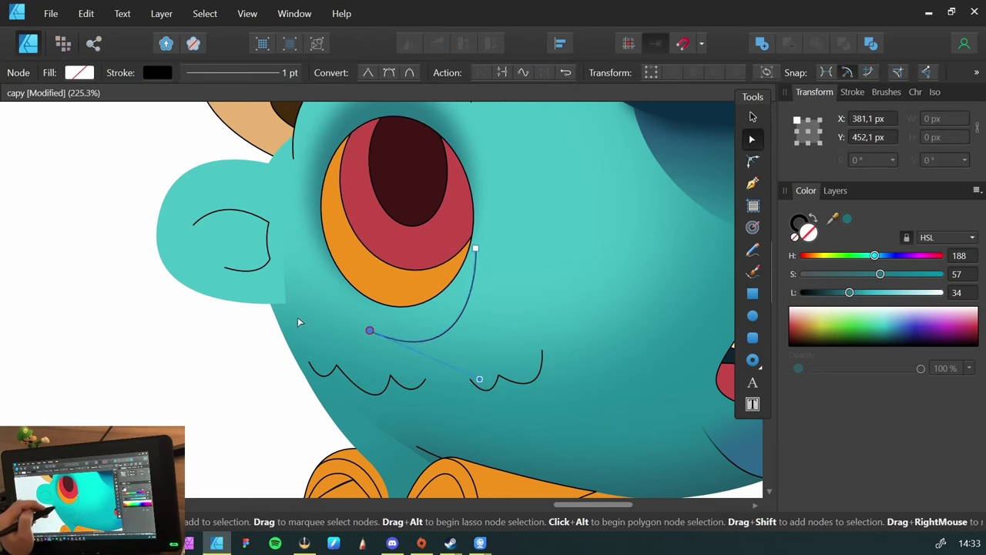
{"action": "key", "text": "v"}
{"action": "left_click", "coordinate": [220, 360]}
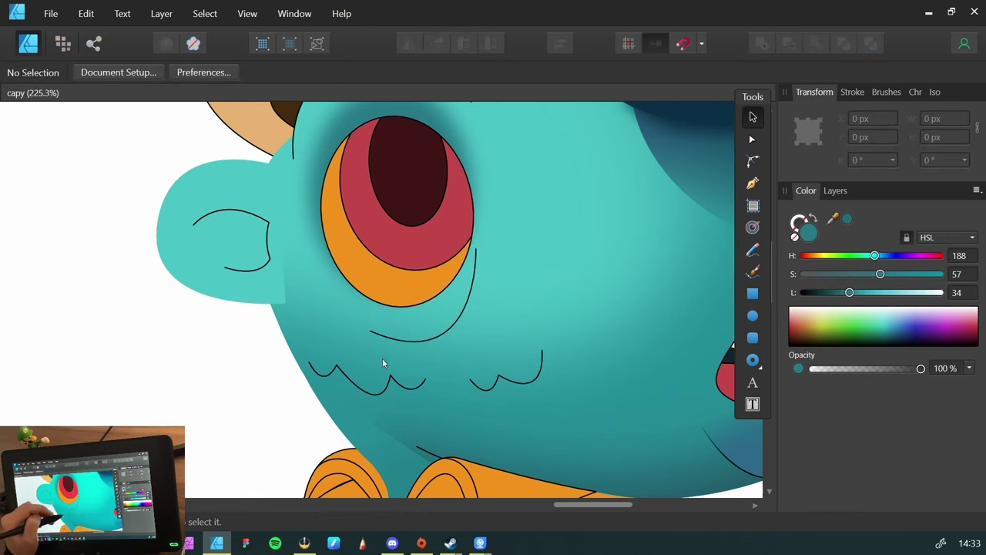
Extend the line below the eye with the Pen tool into a closed shape running up over the iris, about 140 × 105 px
{"action": "left_click_drag", "start_coordinate": [385, 302], "coordinate": [498, 278]}
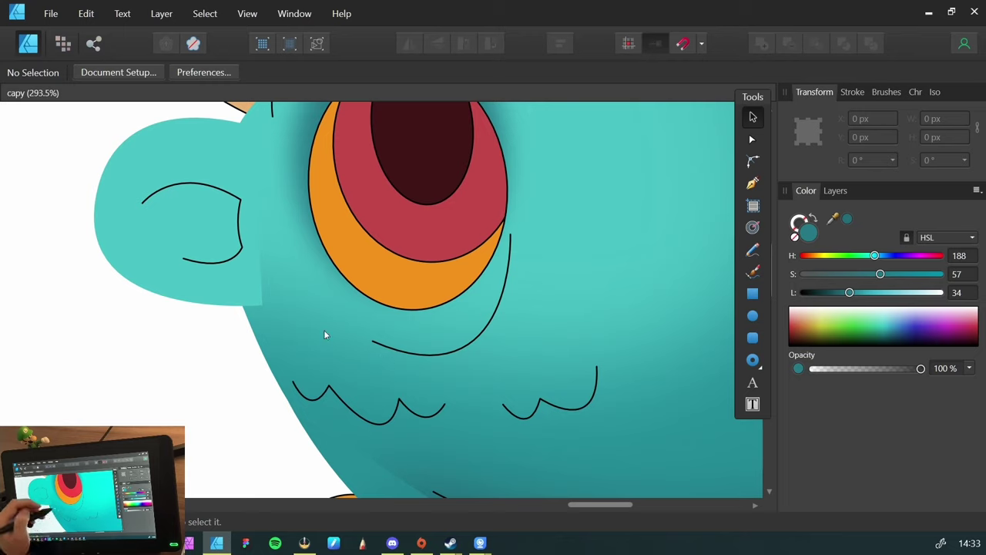
{"action": "left_click", "coordinate": [374, 344]}
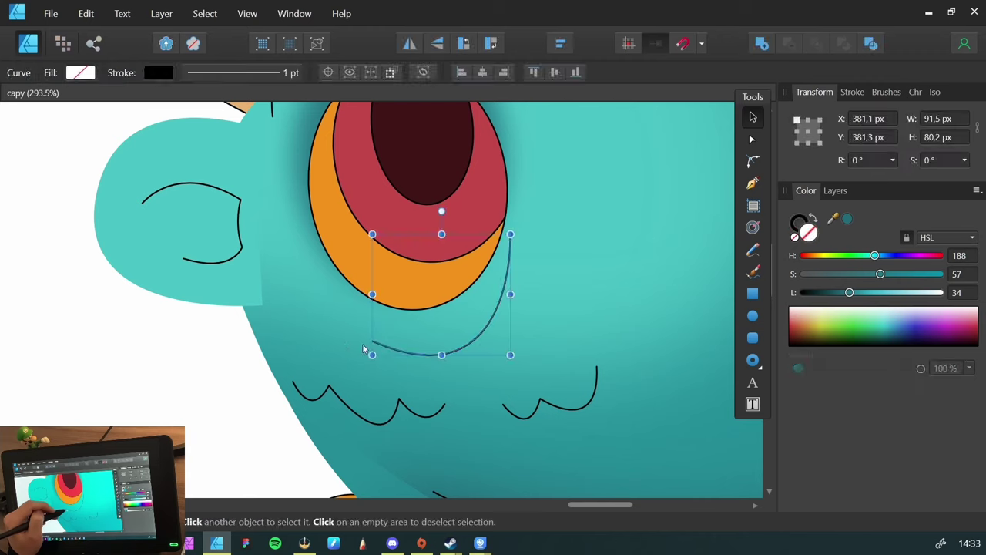
{"action": "key", "text": "a"}
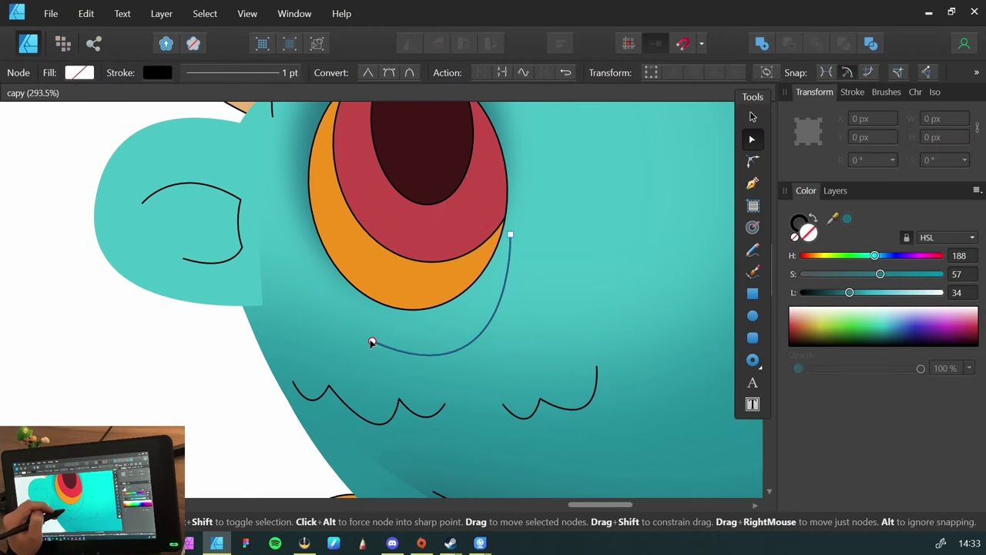
{"action": "key", "text": "v"}
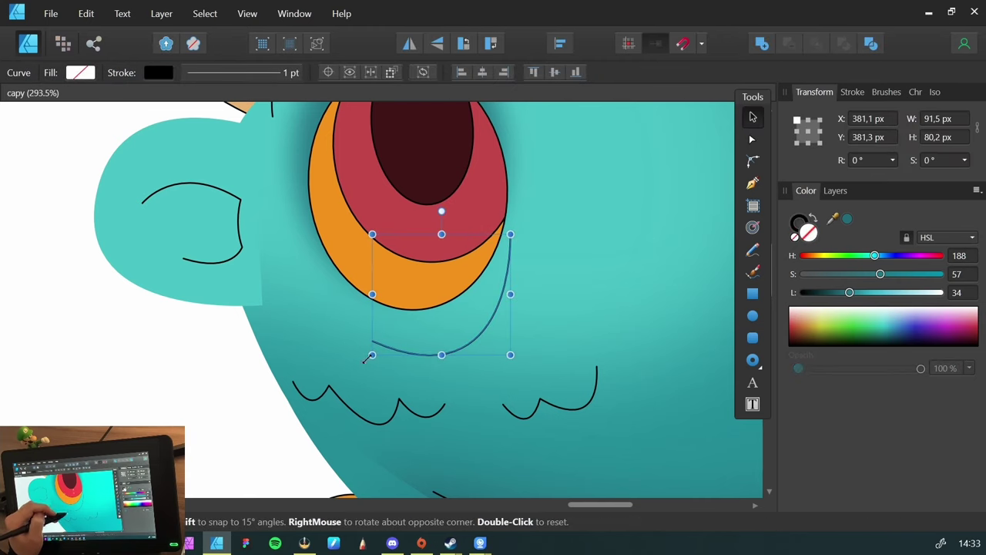
{"action": "key", "text": "a"}
{"action": "left_click", "coordinate": [371, 342]}
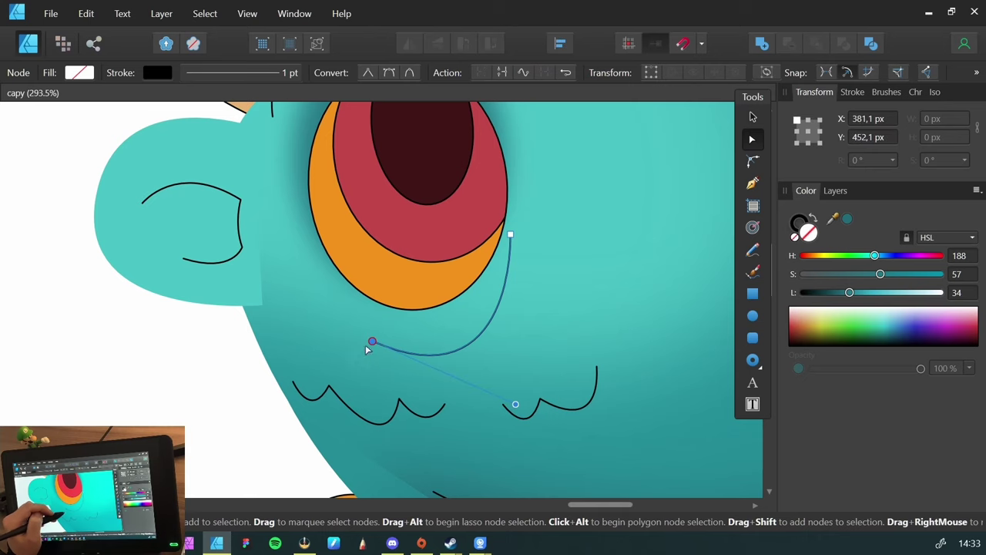
{"action": "key", "text": "p"}
{"action": "left_click", "coordinate": [325, 267]}
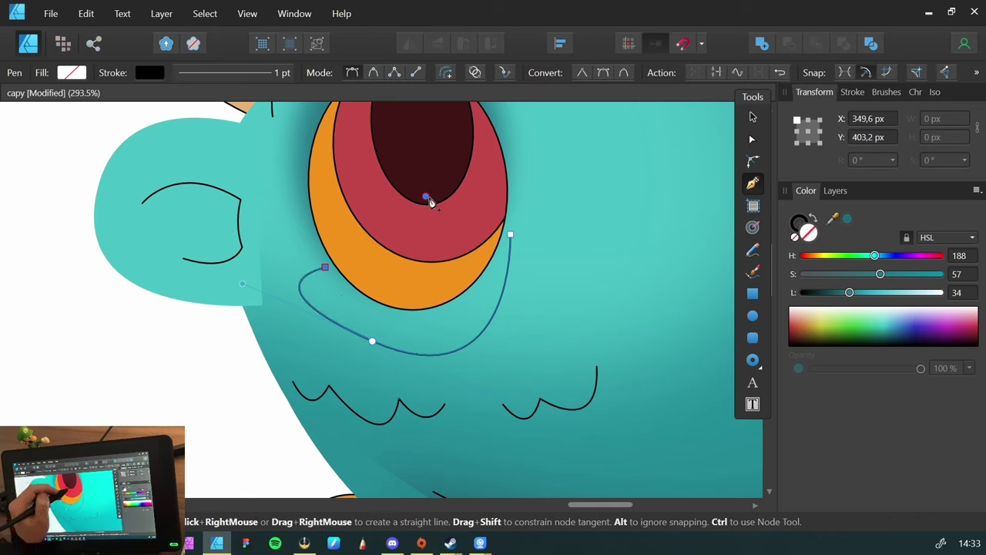
{"action": "left_click", "coordinate": [427, 197]}
{"action": "left_click", "coordinate": [510, 233]}
{"action": "key", "text": "v"}
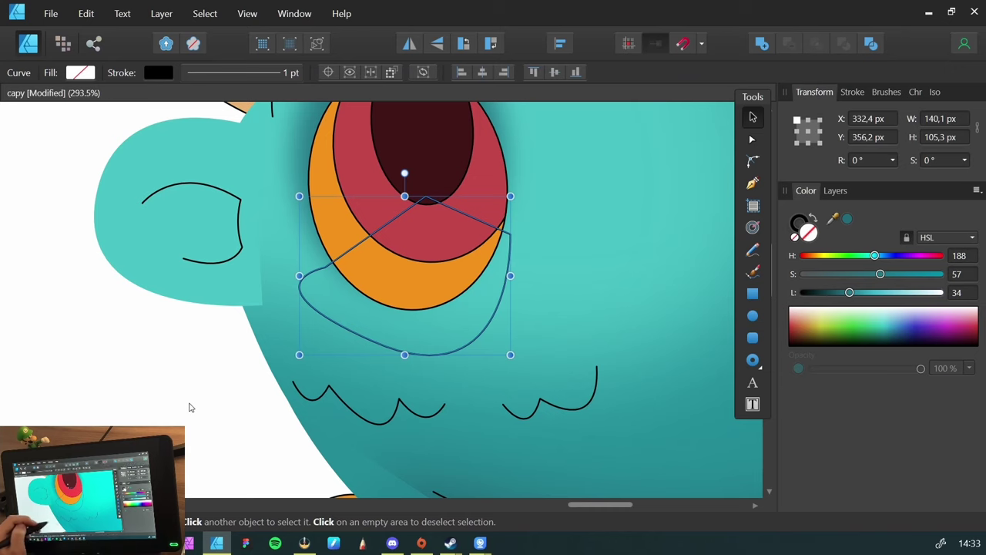
{"action": "left_click", "coordinate": [192, 408]}
Draw a closed, curved shadow shape below the eye with the Pen tool, about 193 × 128 px, overlapping the under-eye shape's lower edge
{"action": "key", "text": "p"}
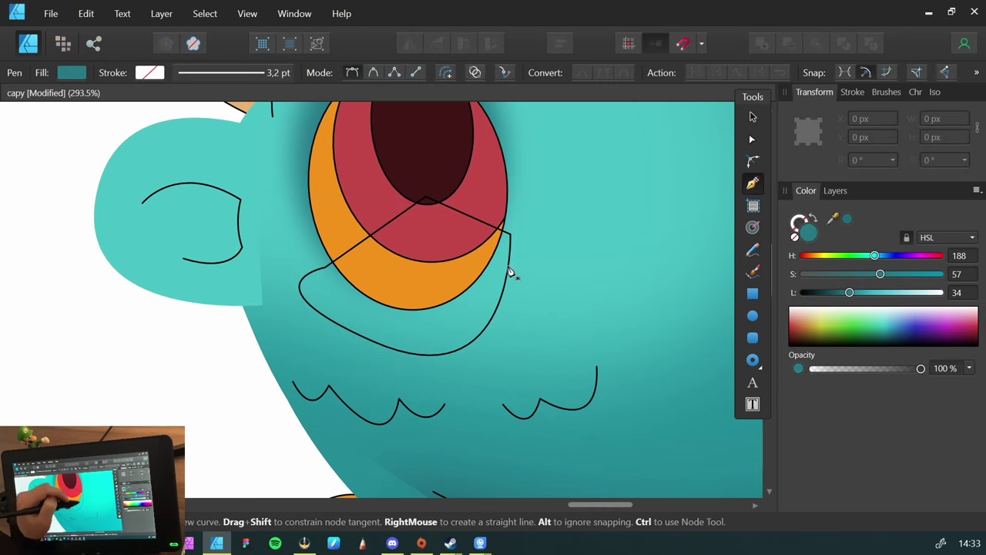
{"action": "left_click", "coordinate": [514, 225]}
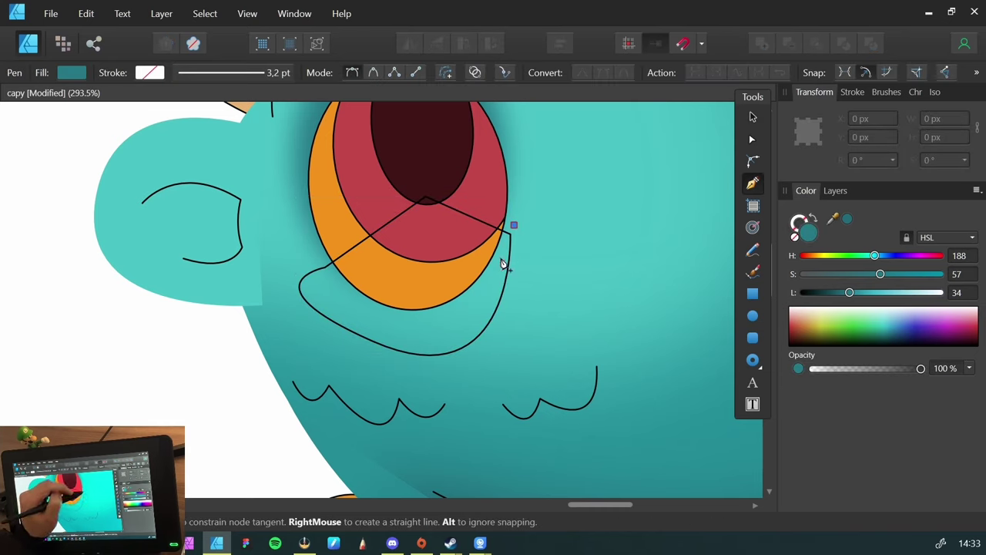
{"action": "left_click_drag", "start_coordinate": [430, 331], "coordinate": [348, 336]}
{"action": "left_click", "coordinate": [296, 310]}
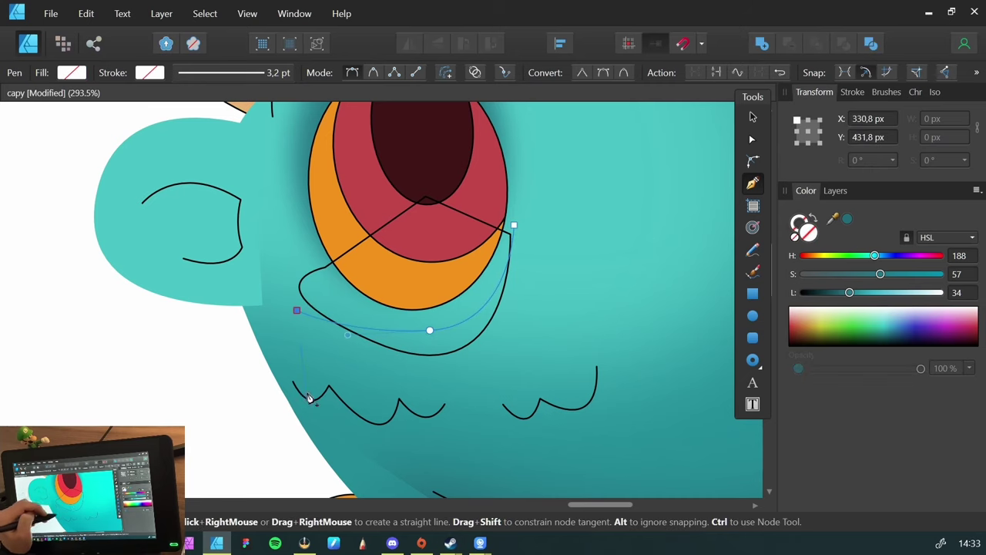
{"action": "left_click", "coordinate": [306, 400]}
{"action": "left_click_drag", "start_coordinate": [496, 412], "coordinate": [524, 396]}
{"action": "left_click_drag", "start_coordinate": [581, 335], "coordinate": [587, 310]}
{"action": "left_click_drag", "start_coordinate": [576, 233], "coordinate": [558, 212]}
{"action": "left_click", "coordinate": [514, 226]}
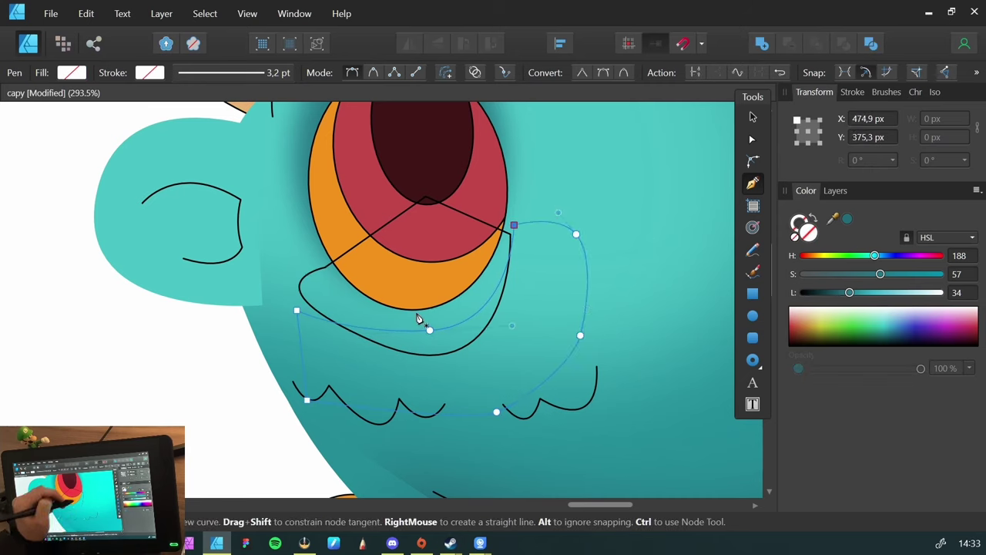
{"action": "key", "text": "v"}
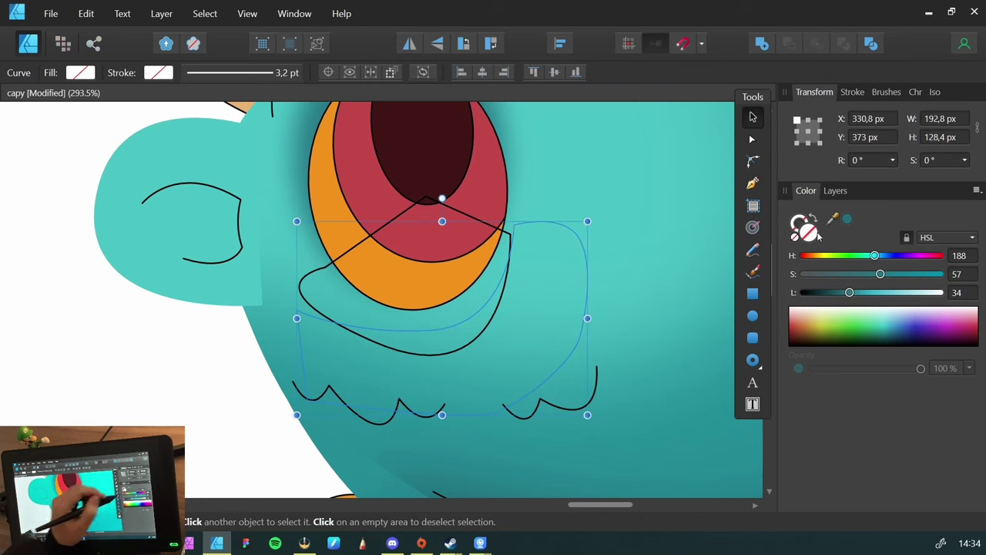
Fill the new shadow shape with teal at lightness 30 and clip it inside the under-eye shape
{"action": "left_click", "coordinate": [844, 292]}
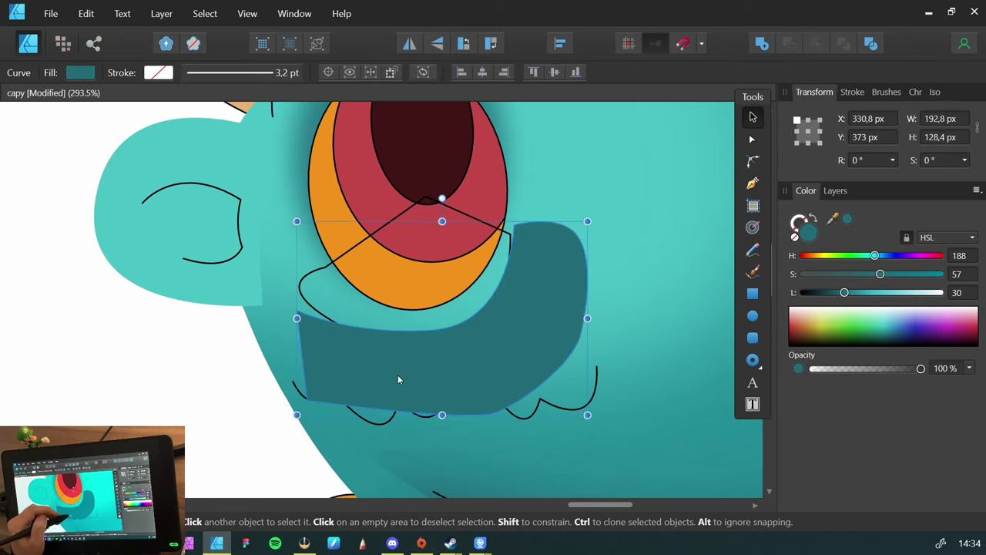
{"action": "key", "text": "Delete"}
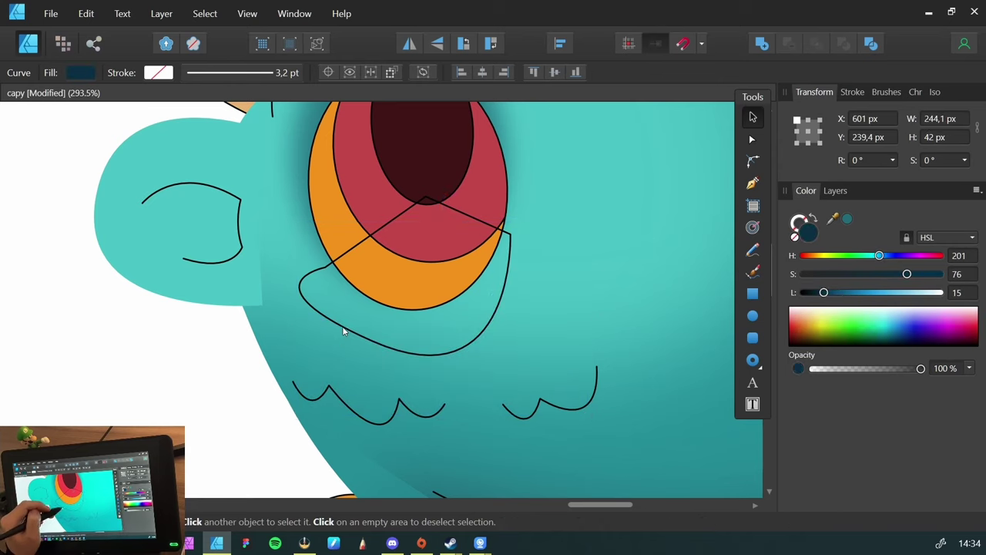
{"action": "key", "text": "ctrl+z"}
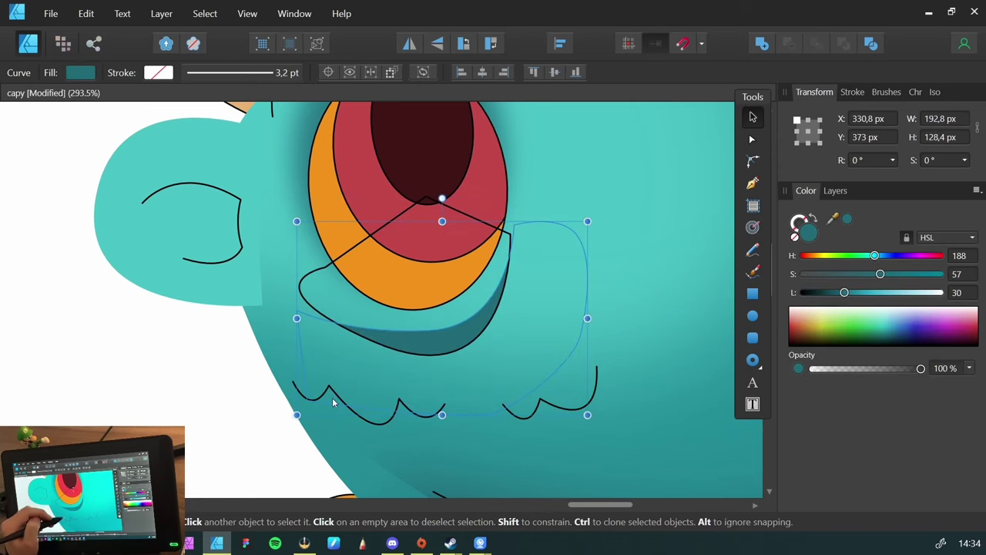
Reshape the clipped shadow's upper edge by tilting its middle node's curve and moving its left corner node to about X 342 px, Y 434 px
{"action": "key", "text": "a"}
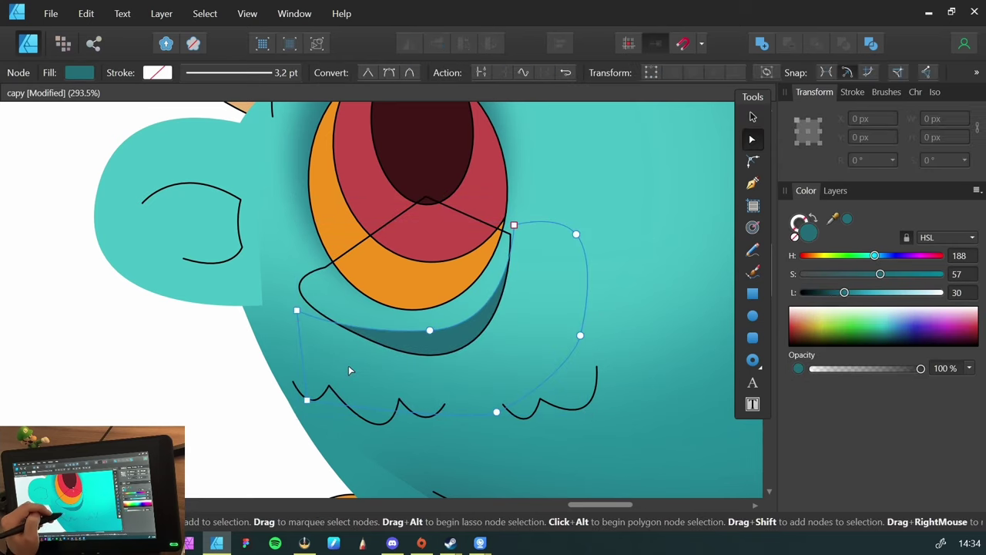
{"action": "left_click", "coordinate": [429, 329]}
{"action": "left_click_drag", "start_coordinate": [509, 327], "coordinate": [515, 300]}
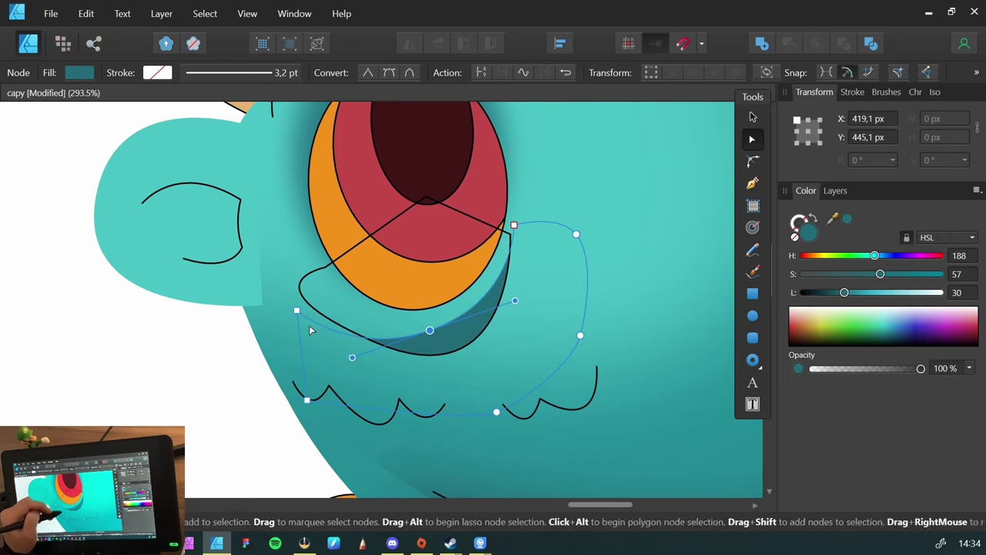
{"action": "left_click_drag", "start_coordinate": [297, 310], "coordinate": [314, 314]}
{"action": "left_click_drag", "start_coordinate": [352, 359], "coordinate": [360, 346]}
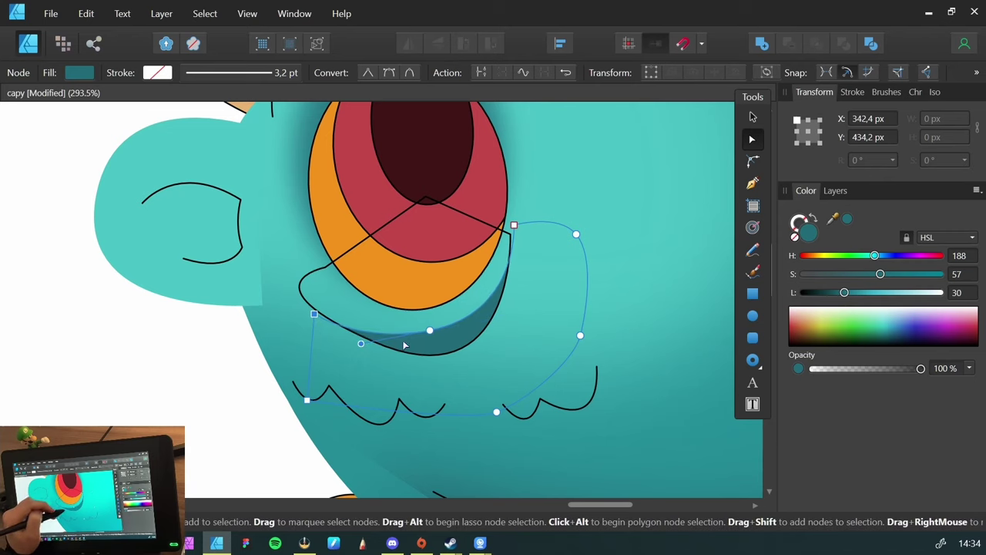
Apply a Gaussian Blur with a 5.7 px radius to the clipped under-eye shadow
{"action": "key", "text": "v"}
{"action": "key", "text": "ctrl+shift+e"}
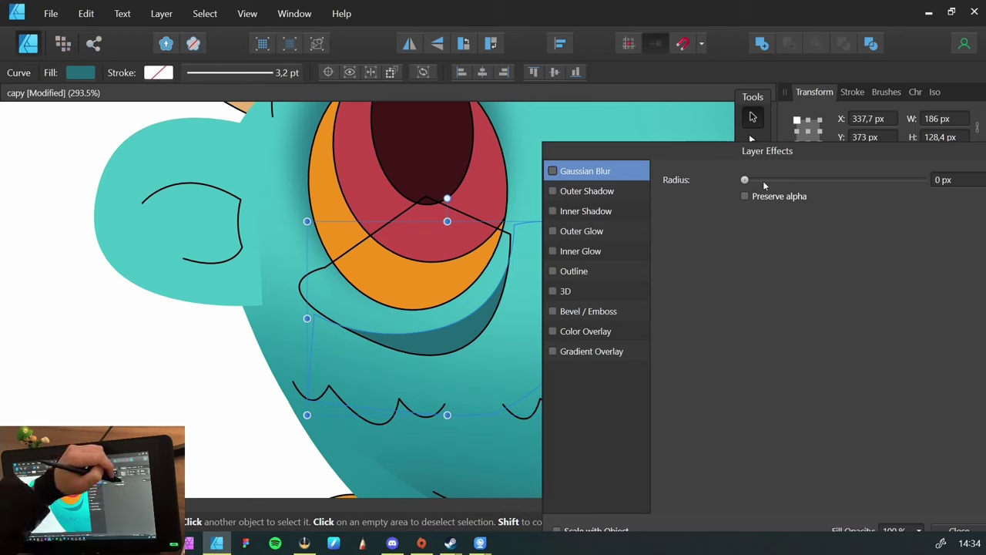
{"action": "left_click_drag", "start_coordinate": [763, 181], "coordinate": [804, 179]}
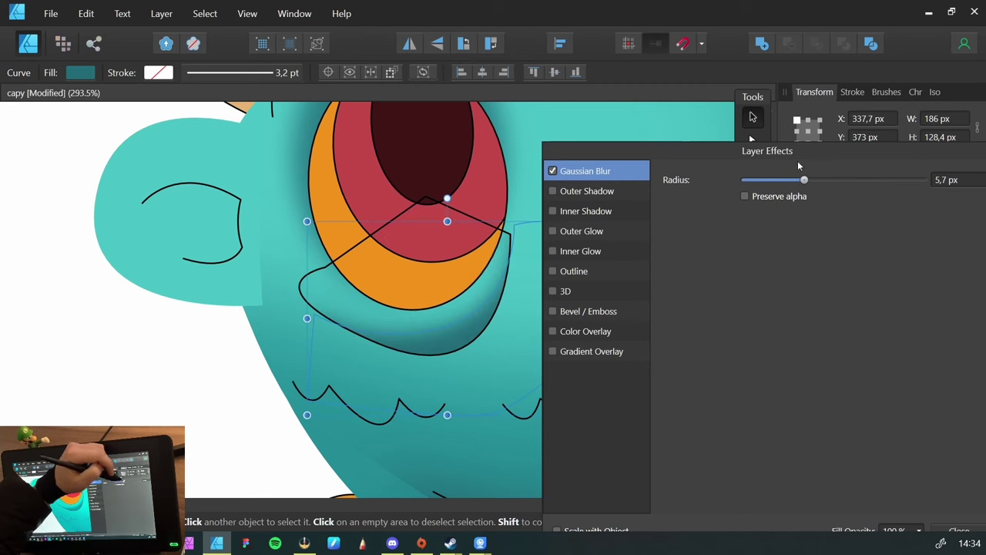
{"action": "key", "text": "a"}
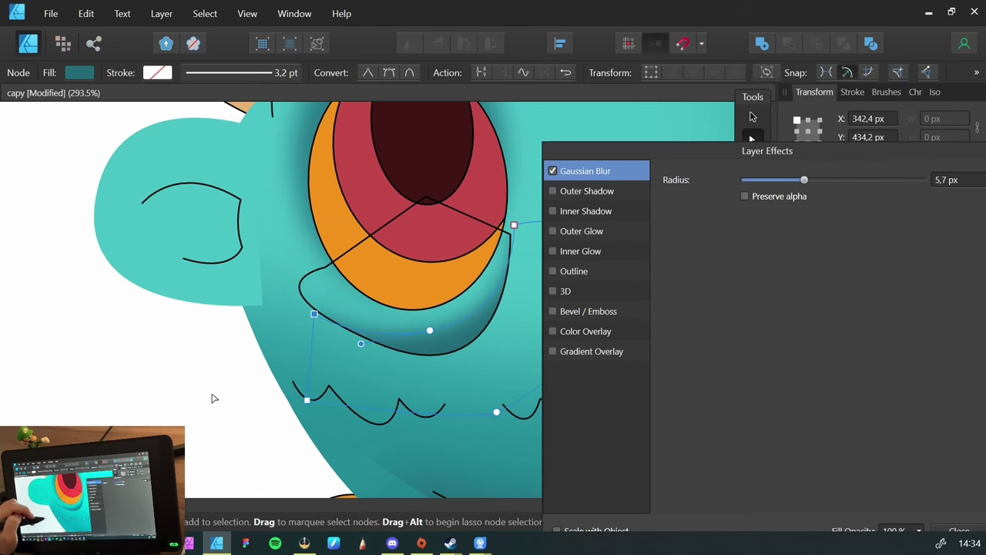
{"action": "key", "text": "Escape"}
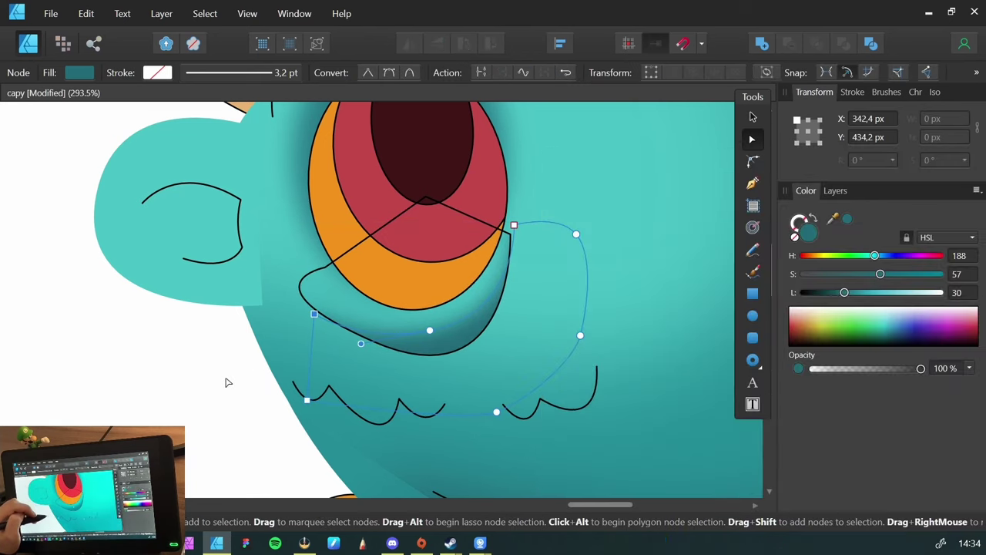
{"action": "key", "text": "v"}
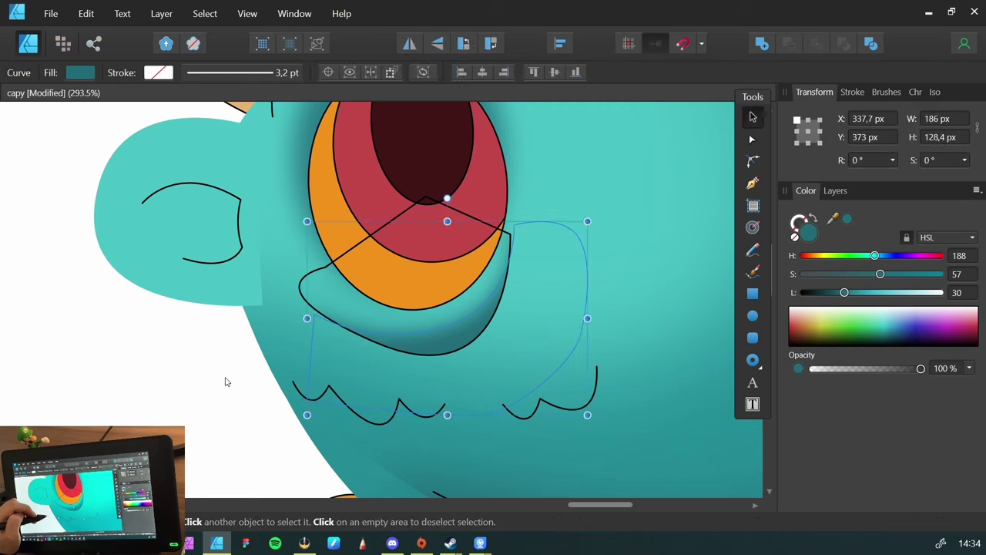
Remove the black outline from the closed under-eye shape and deselect it
{"action": "left_click", "coordinate": [300, 287]}
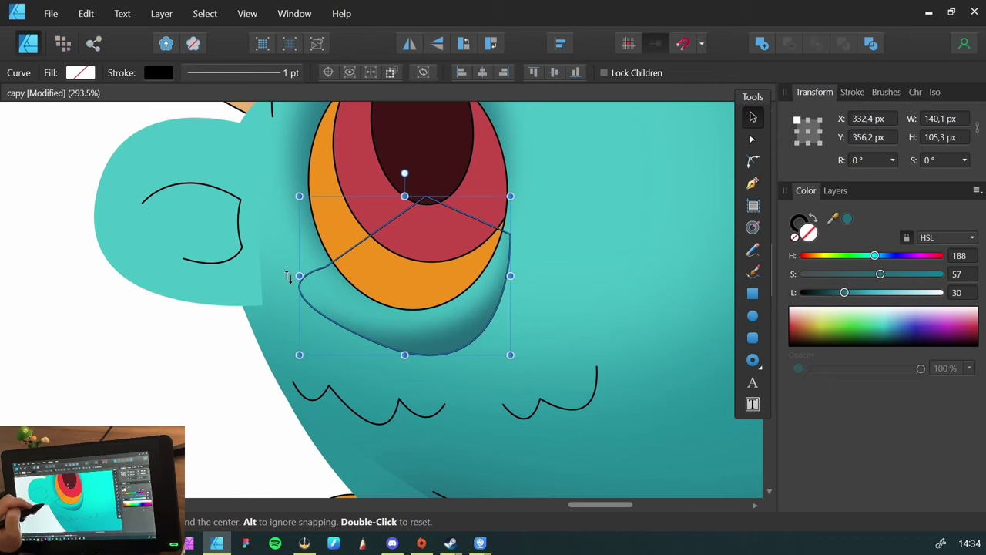
{"action": "double_click", "coordinate": [796, 236]}
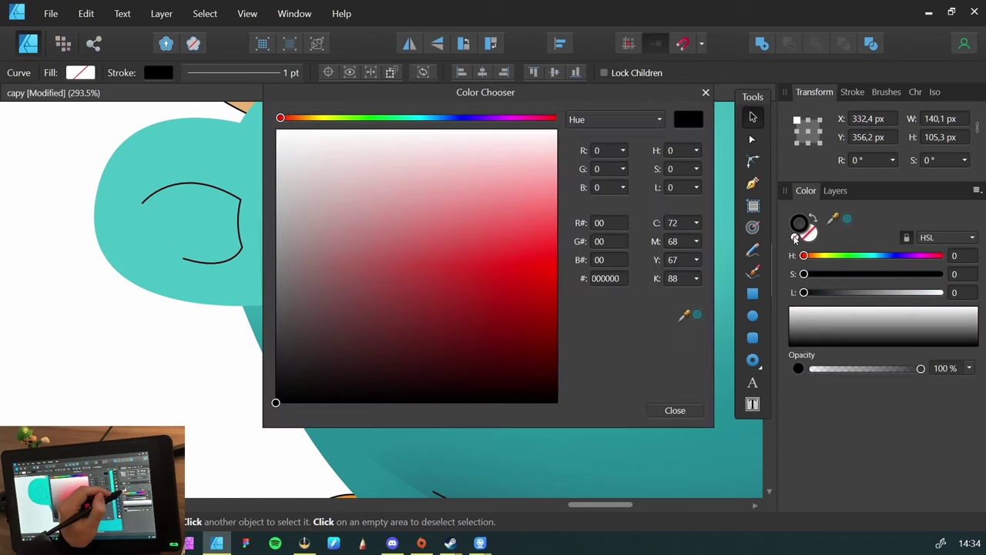
{"action": "left_click", "coordinate": [705, 93]}
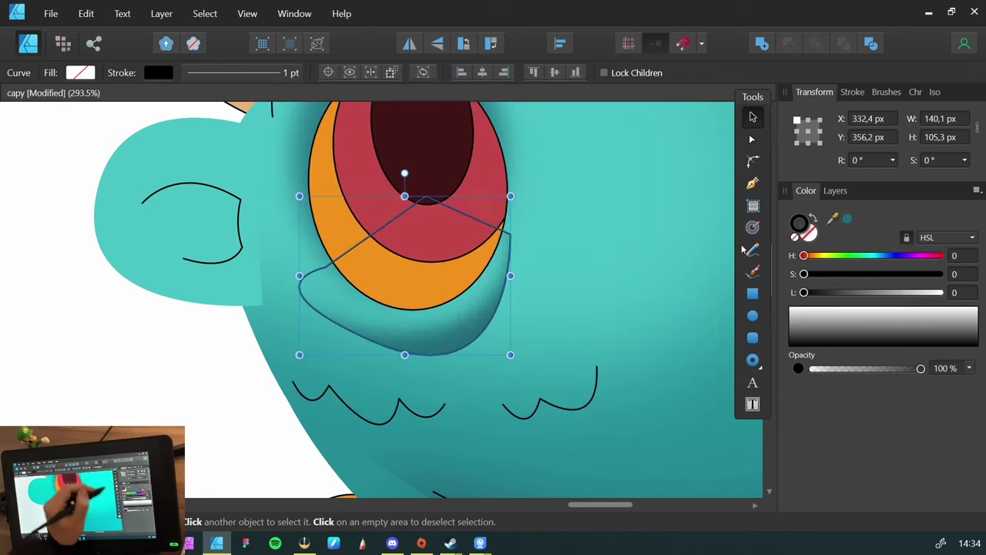
{"action": "left_click", "coordinate": [796, 237]}
{"action": "left_click", "coordinate": [178, 399]}
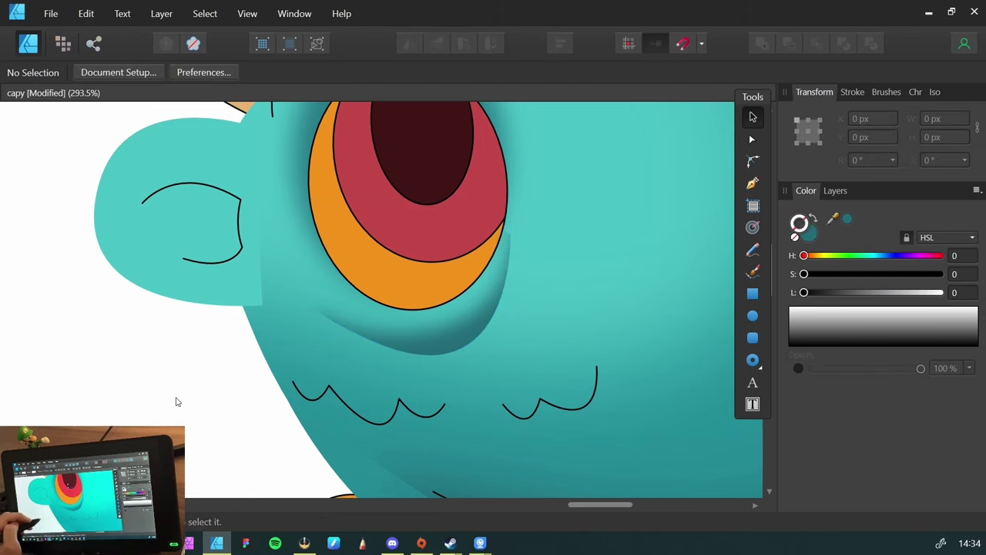
Examine the edges of the blurred under-eye shadow up close, especially where it meets the eye's lower right side
{"action": "key", "text": "z"}
{"action": "left_click_drag", "start_coordinate": [335, 330], "coordinate": [265, 369]}
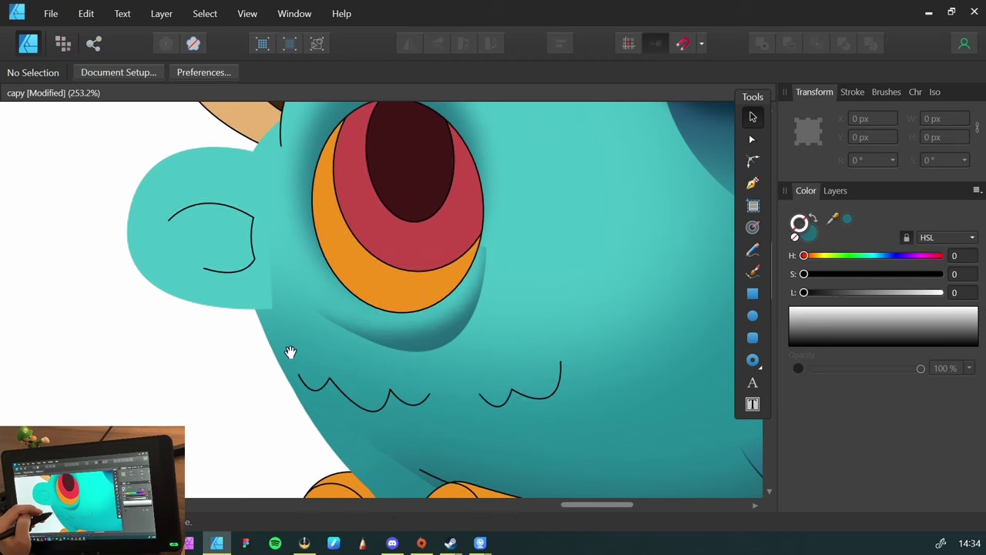
{"action": "scroll", "coordinate": [293, 352], "scroll_direction": "up", "scroll_amount": 2}
{"action": "scroll", "coordinate": [293, 352], "scroll_direction": "left", "scroll_amount": 2}
{"action": "left_click_drag", "start_coordinate": [269, 293], "coordinate": [303, 301]}
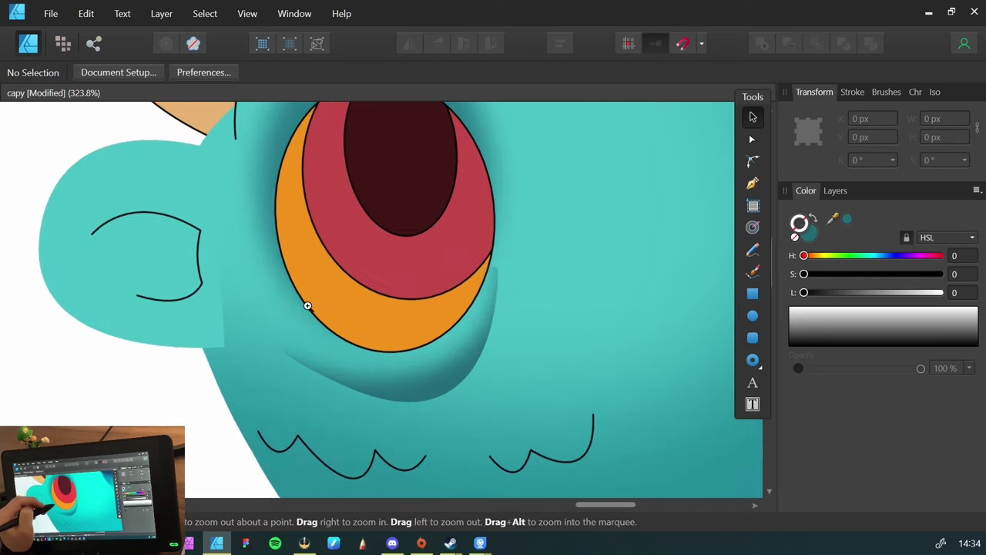
{"action": "left_click_drag", "start_coordinate": [462, 262], "coordinate": [536, 280]}
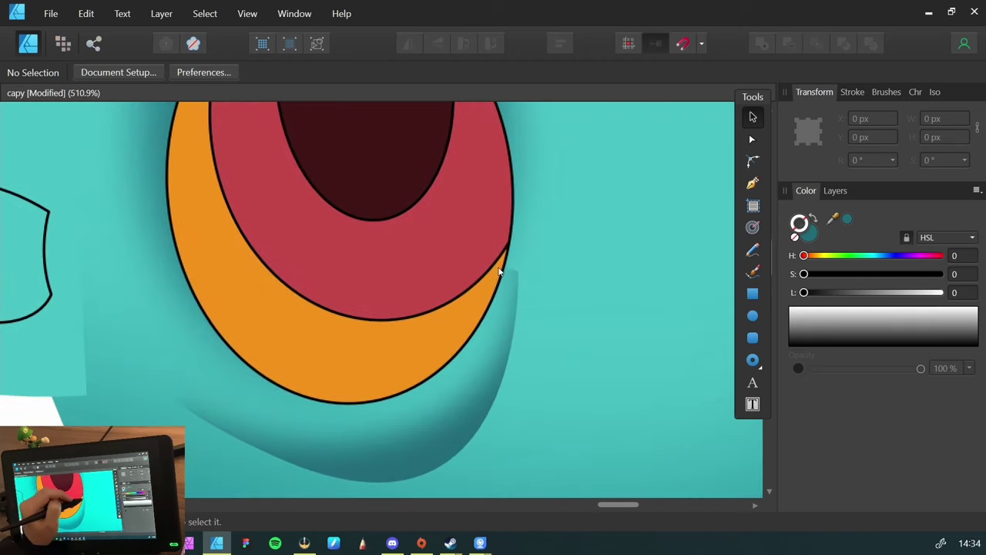
{"action": "left_click_drag", "start_coordinate": [259, 339], "coordinate": [306, 234]}
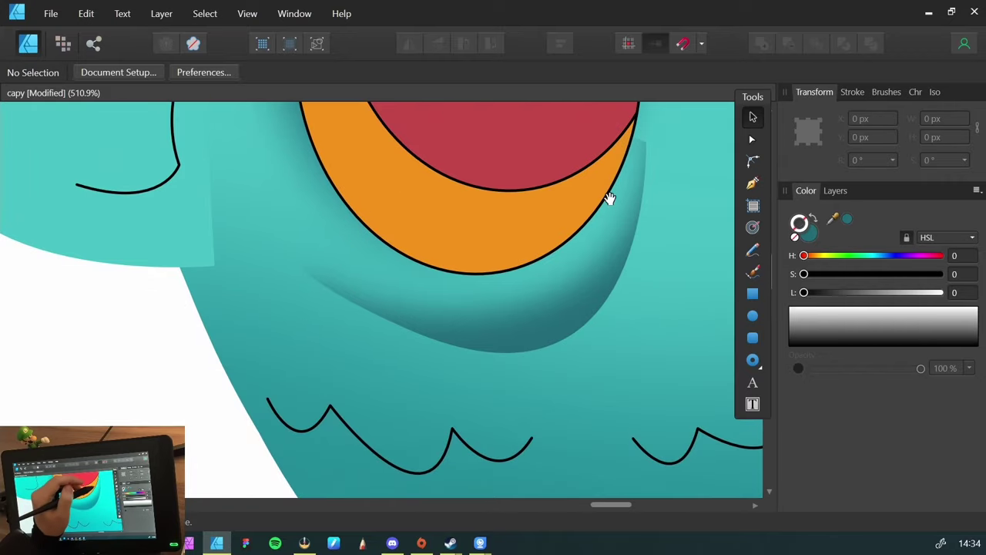
{"action": "left_click_drag", "start_coordinate": [624, 203], "coordinate": [473, 332]}
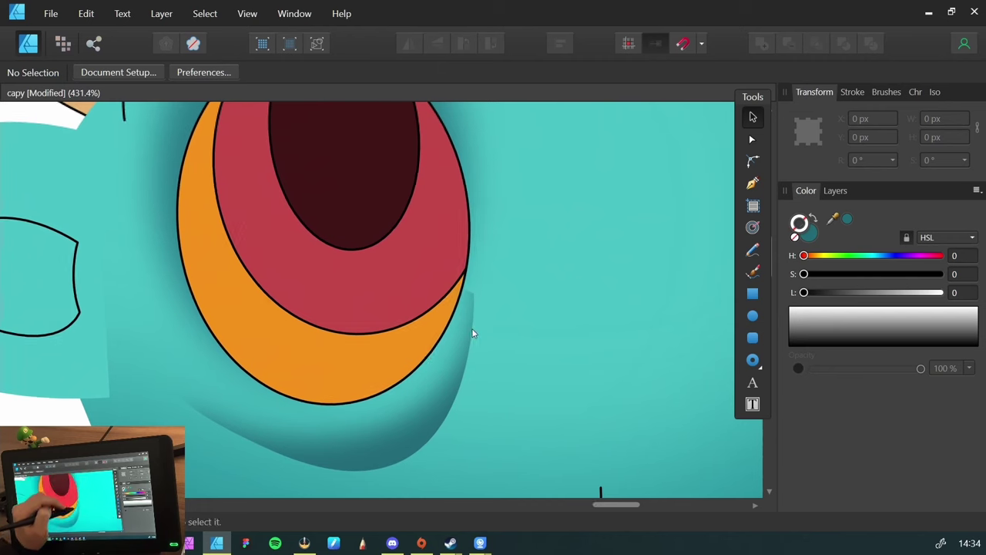
Try to bend the under-eye shape's straight upper right edge into an upward curve over the iris
{"action": "left_click", "coordinate": [472, 331]}
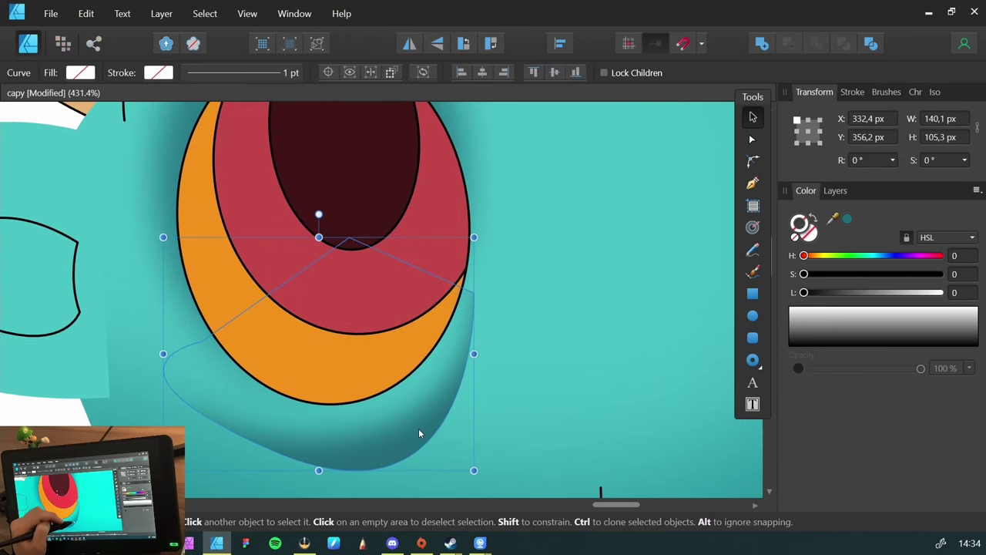
{"action": "key", "text": "a"}
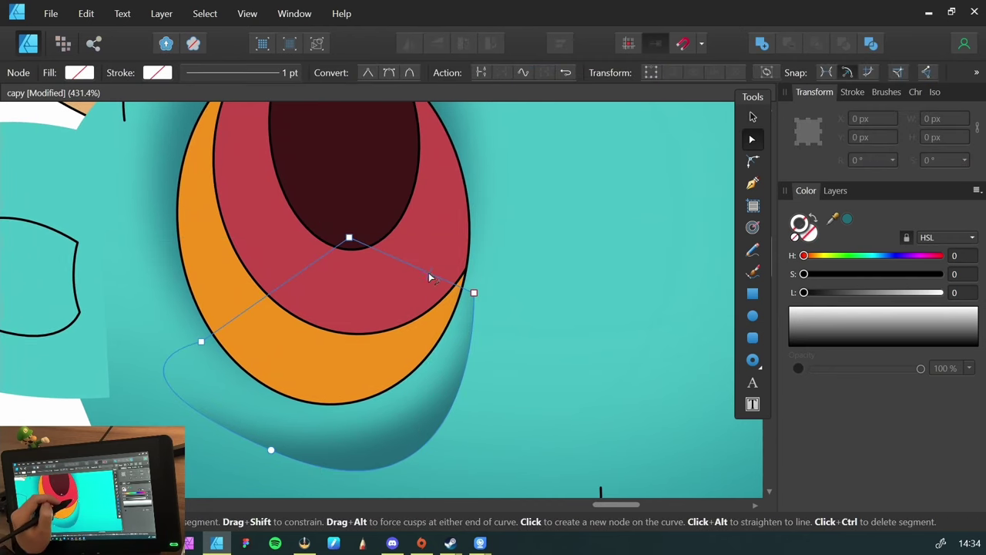
{"action": "left_click_drag", "start_coordinate": [431, 277], "coordinate": [461, 231]}
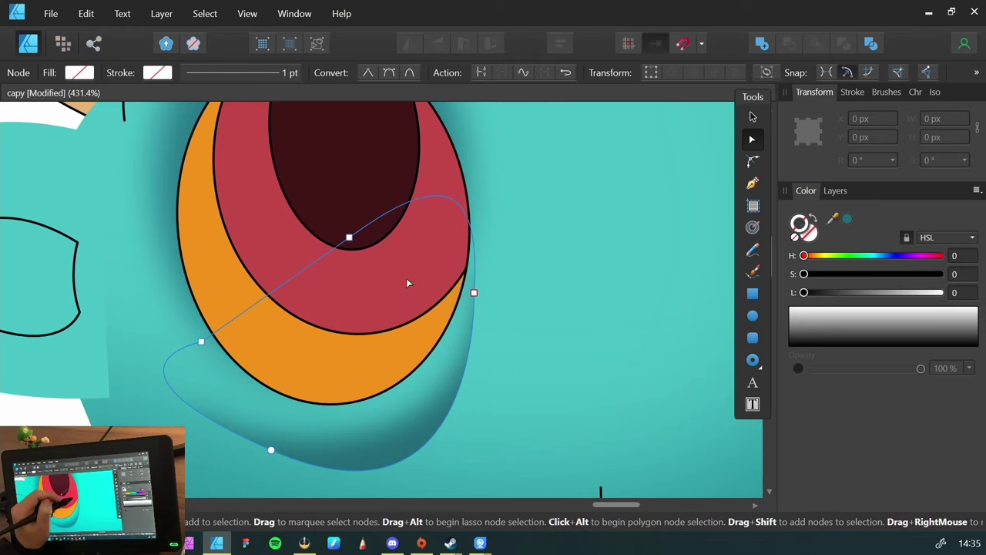
{"action": "key", "text": "v"}
{"action": "key", "text": "ctrl+d"}
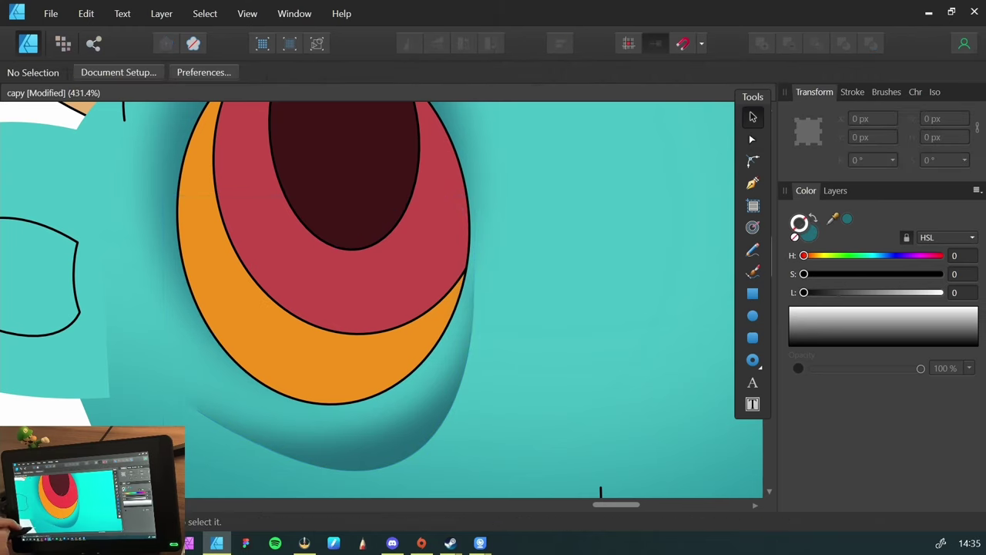
{"action": "left_click", "coordinate": [332, 432]}
{"action": "key", "text": "ctrl+d"}
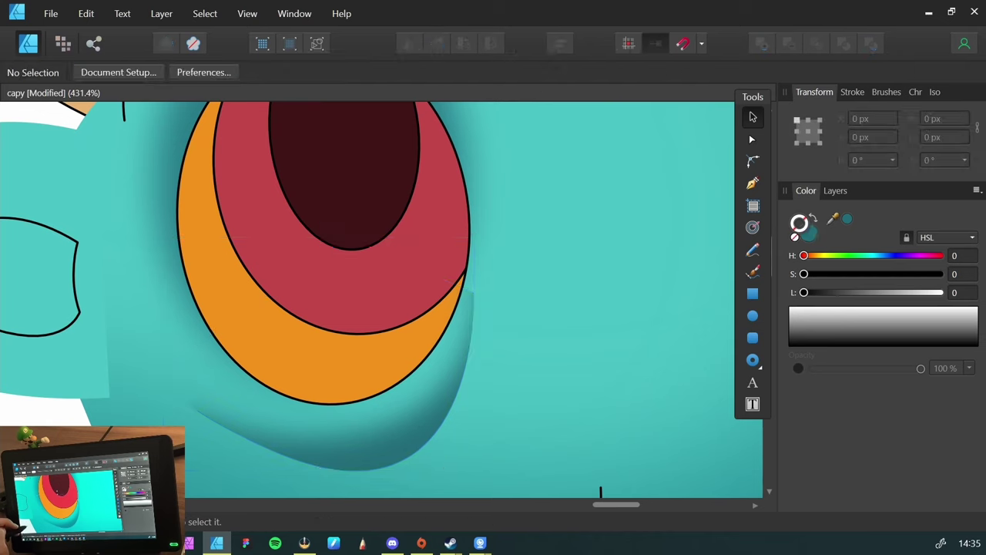
Save the document and put the under-eye shape with its clipped shadow into a group
{"action": "left_click", "coordinate": [336, 448]}
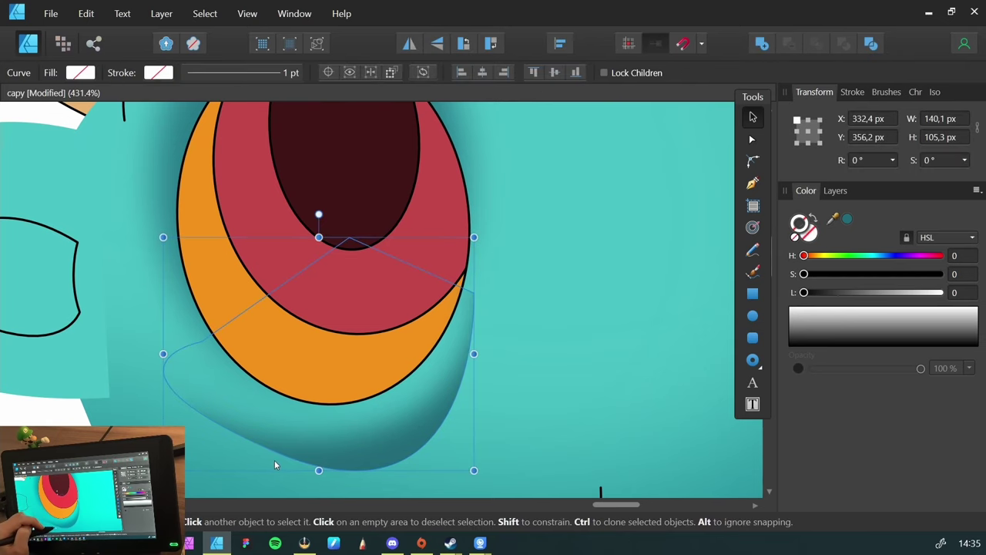
{"action": "key", "text": "ctrl+s"}
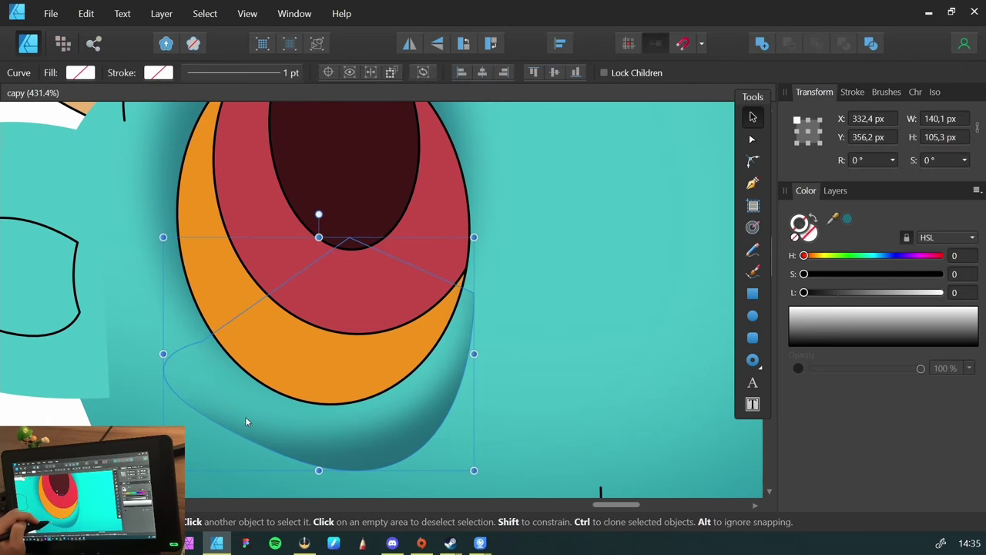
{"action": "key", "text": "ctrl+g"}
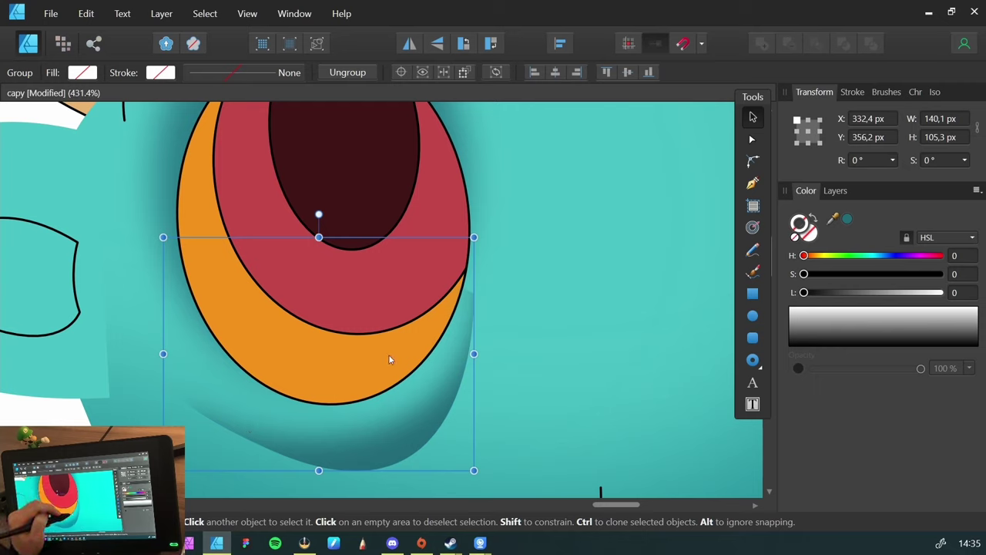
Apply a linear transparency gradient to the under-eye group that fades out its upper right tip beside the eye
{"action": "key", "text": "y"}
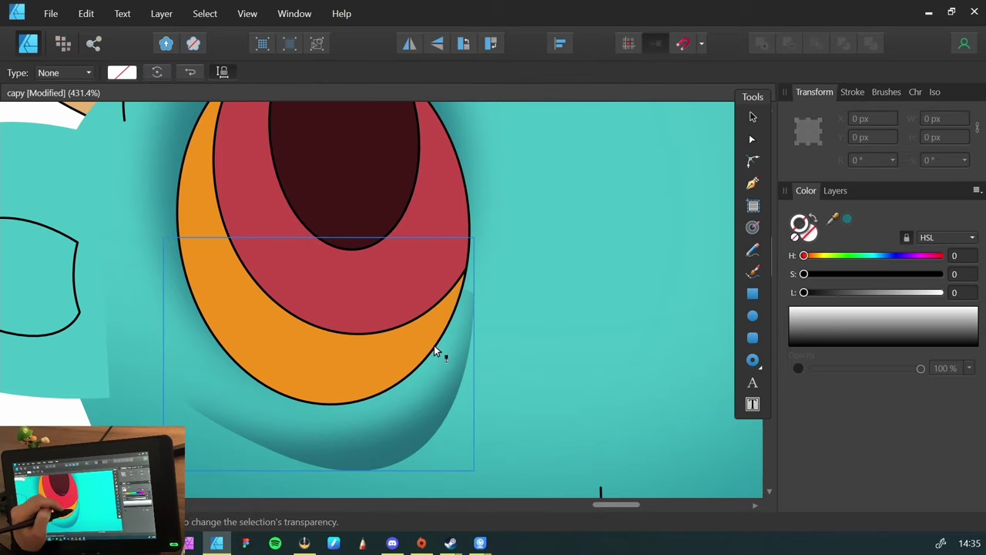
{"action": "left_click_drag", "start_coordinate": [441, 370], "coordinate": [468, 295]}
{"action": "left_click_drag", "start_coordinate": [440, 370], "coordinate": [424, 392]}
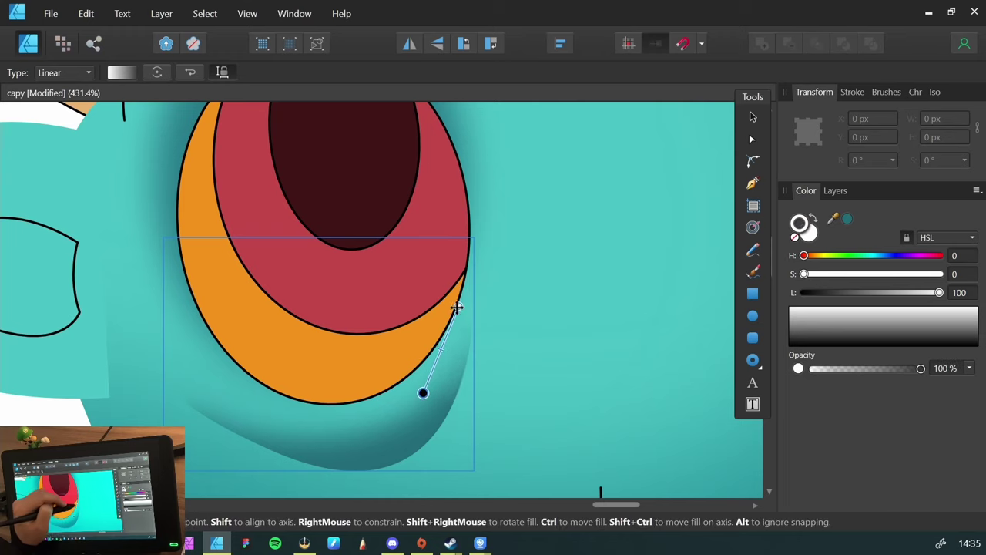
Fine-tune the end point of the under-eye group's transparency gradient beside the eye's lower right edge
{"action": "left_click_drag", "start_coordinate": [458, 306], "coordinate": [456, 300]}
{"action": "scroll", "coordinate": [236, 399], "scroll_direction": "down", "scroll_amount": 3}
{"action": "scroll", "coordinate": [236, 399], "scroll_direction": "left", "scroll_amount": 3}
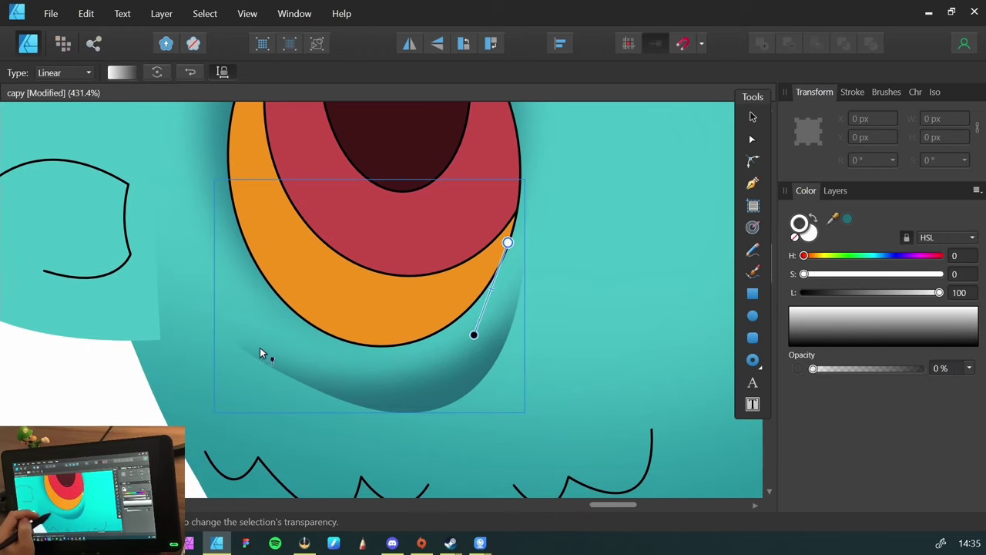
Try lowering the left corner node of the clipped shadow shape under the eye, and restore its position
{"action": "key", "text": "v"}
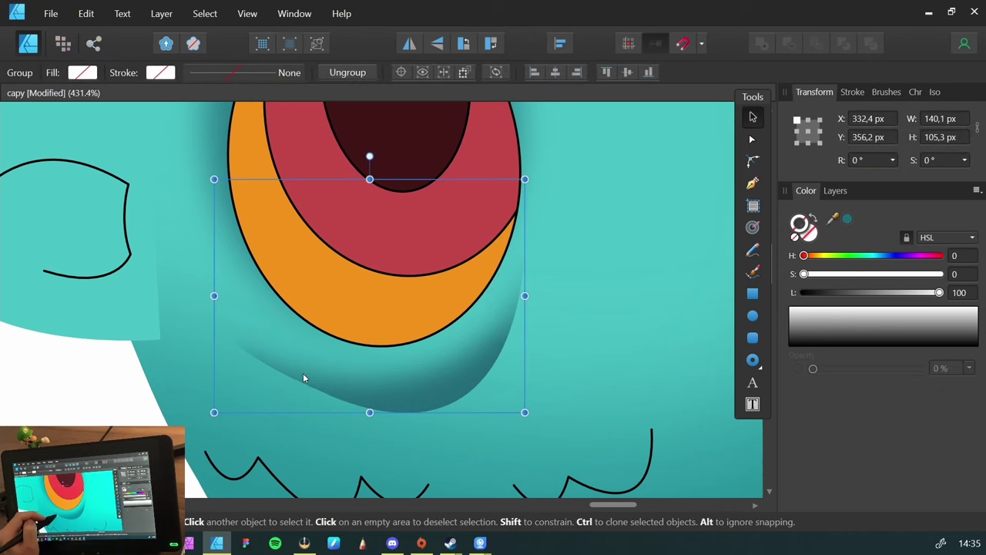
{"action": "double_click", "coordinate": [303, 376]}
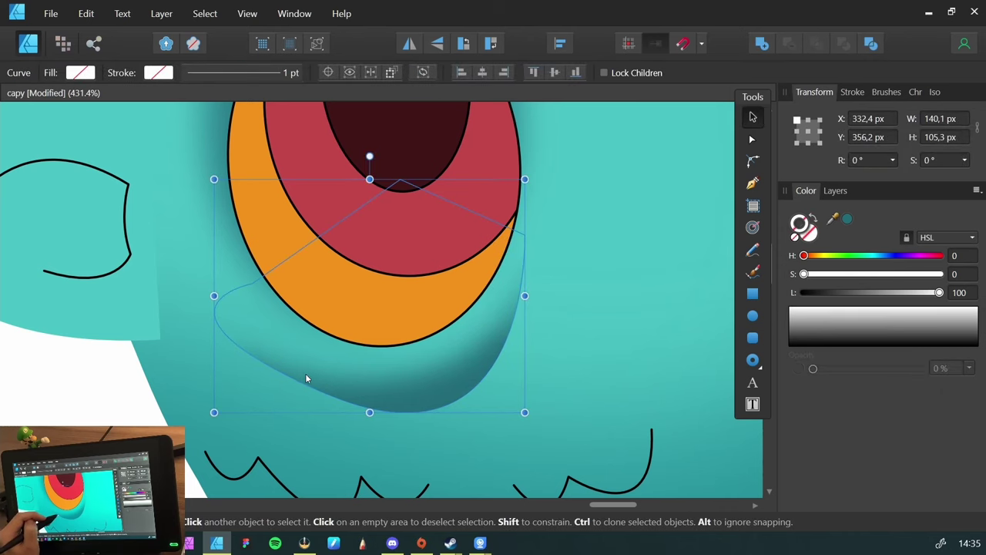
{"action": "left_click", "coordinate": [305, 374]}
{"action": "key", "text": "a"}
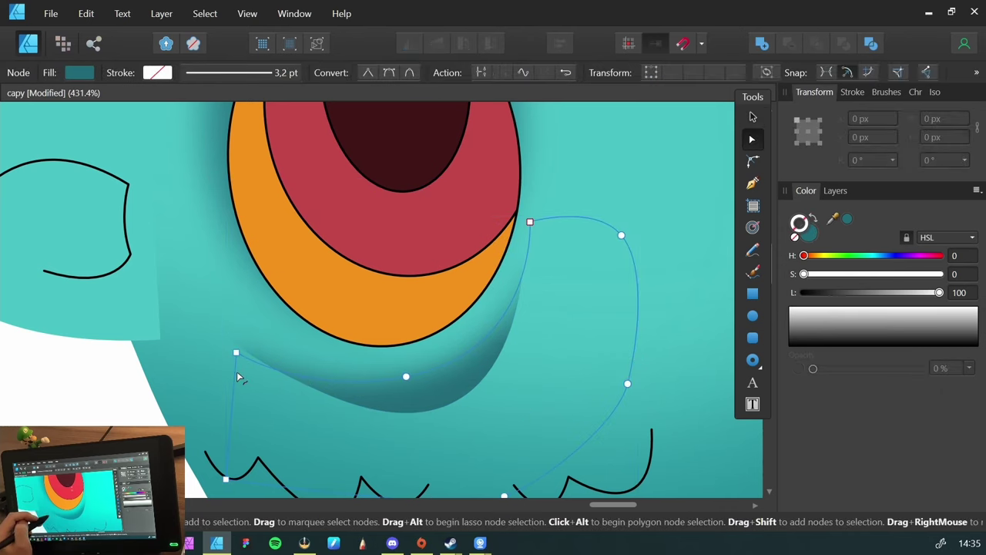
{"action": "left_click_drag", "start_coordinate": [237, 354], "coordinate": [240, 388]}
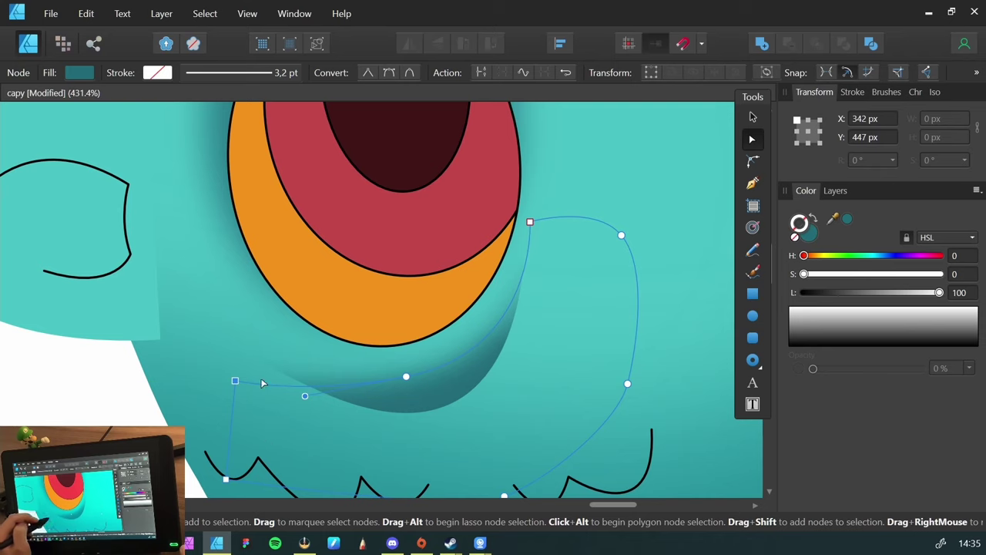
{"action": "left_click_drag", "start_coordinate": [234, 378], "coordinate": [236, 352]}
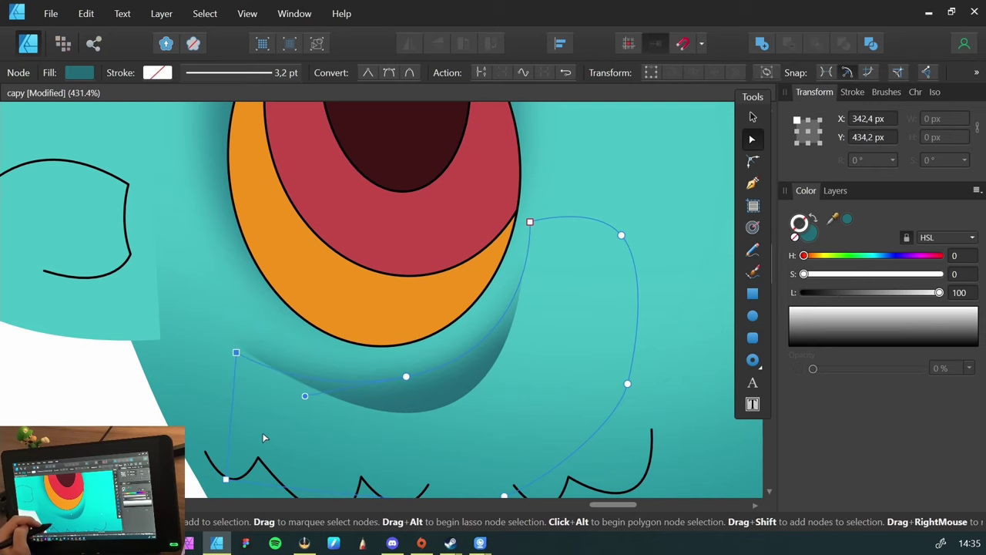
{"action": "left_click", "coordinate": [262, 433]}
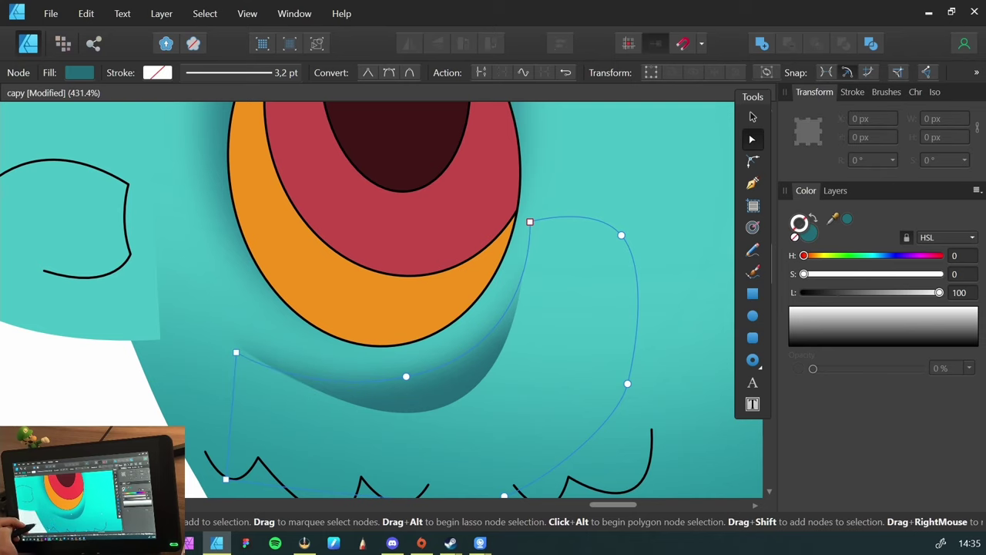
Reselect the whole under-eye shadow group and save the document
{"action": "key", "text": "v"}
{"action": "left_click", "coordinate": [279, 401]}
{"action": "left_click", "coordinate": [393, 383]}
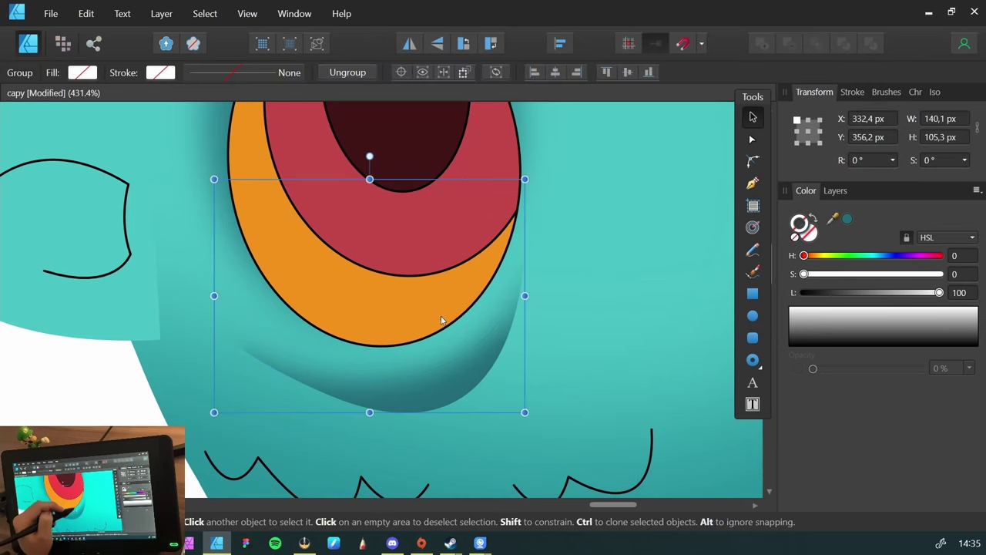
{"action": "key", "text": "ctrl+s"}
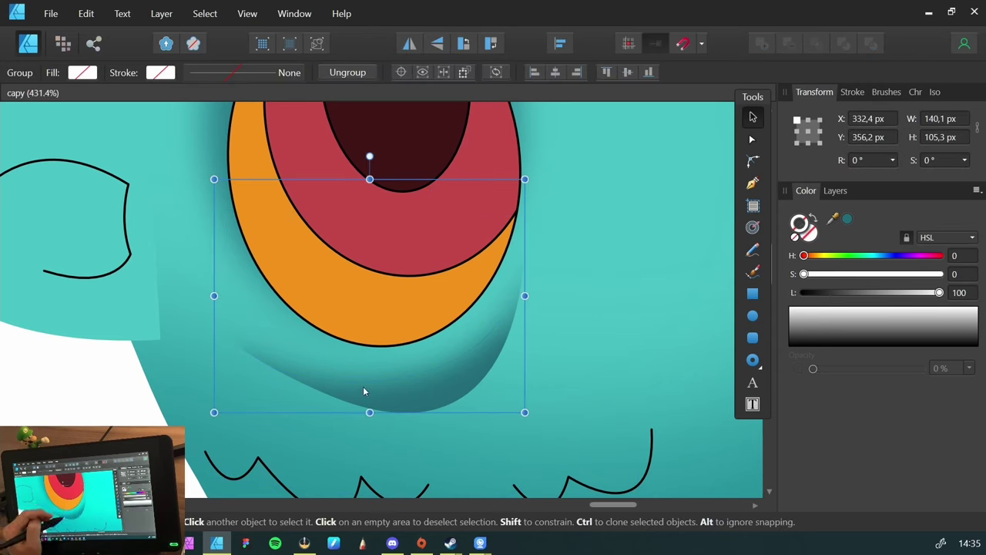
Try redrawing the under-eye group's existing transparency gradient across its left end, and undo it
{"action": "key", "text": "y"}
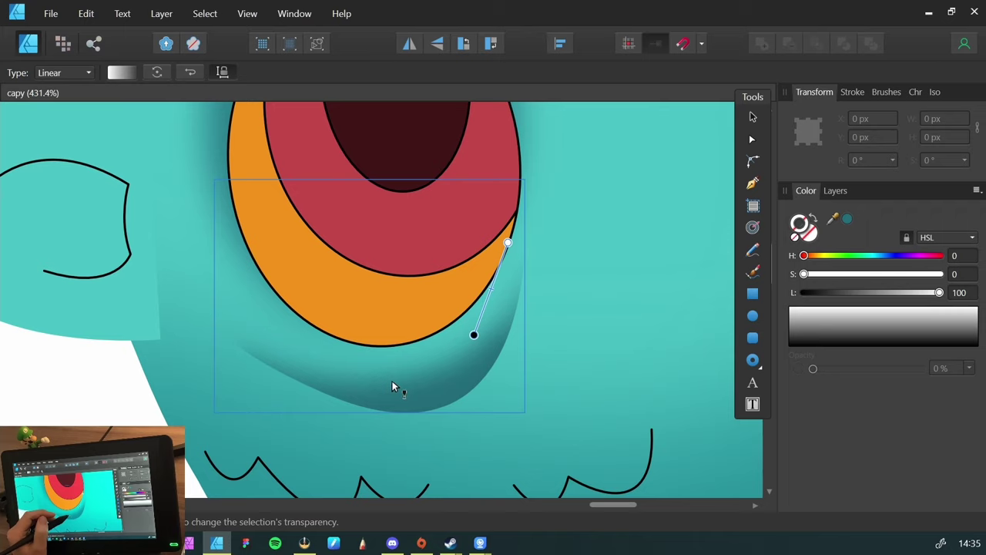
{"action": "left_click_drag", "start_coordinate": [327, 379], "coordinate": [235, 327]}
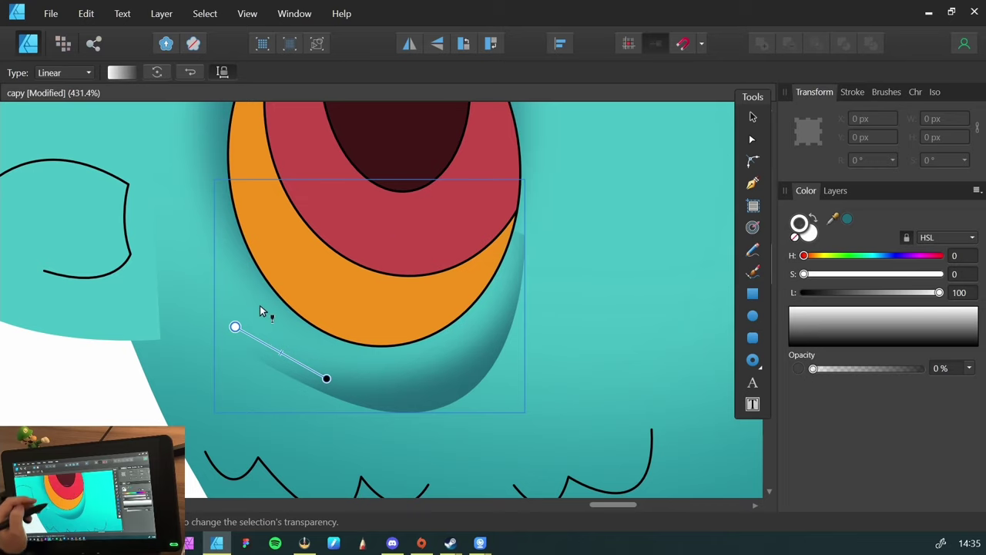
{"action": "key", "text": "ctrl+d"}
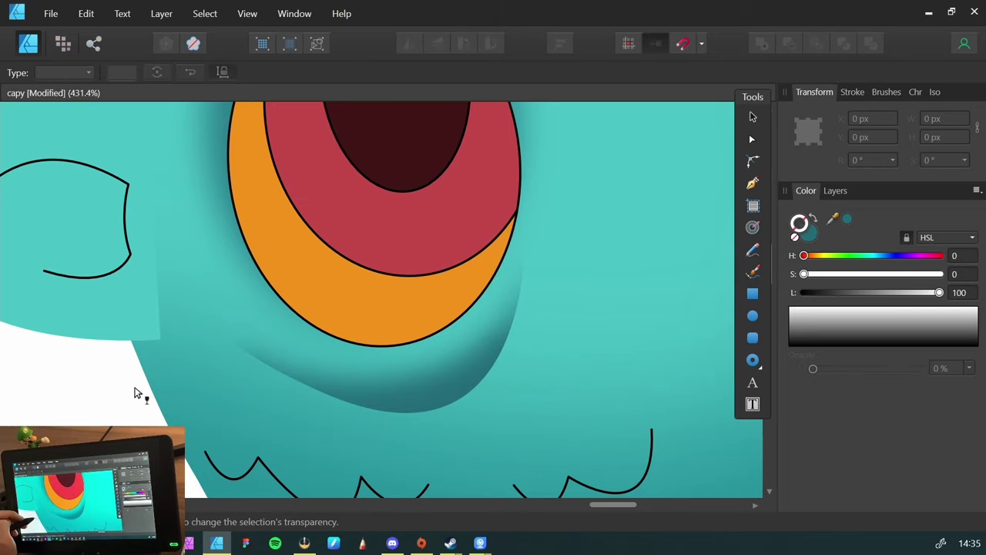
Nest the faded under-eye group in an outer group and apply a linear transparency gradient that fades out its left end
{"action": "key", "text": "v"}
{"action": "left_click", "coordinate": [428, 374]}
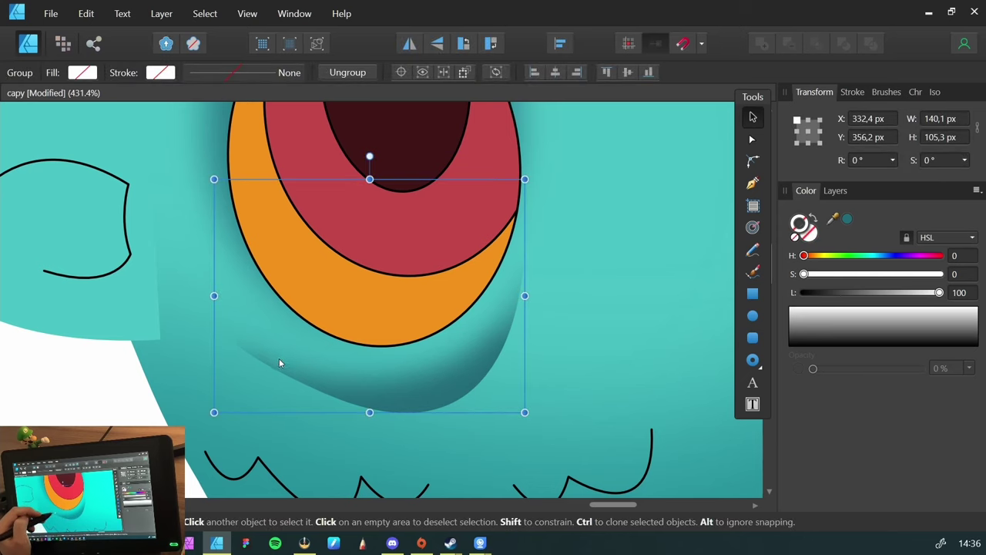
{"action": "key", "text": "y"}
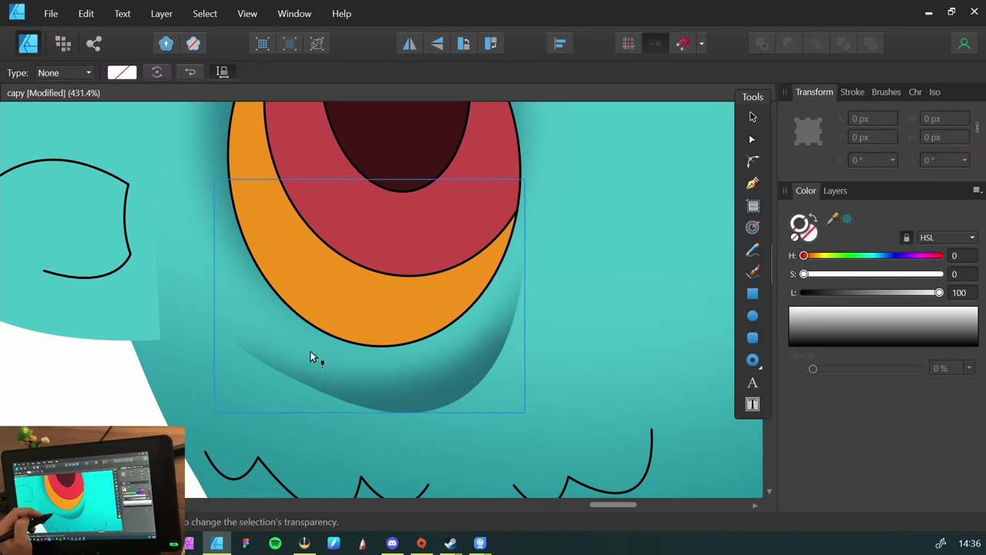
{"action": "left_click_drag", "start_coordinate": [330, 379], "coordinate": [290, 358]}
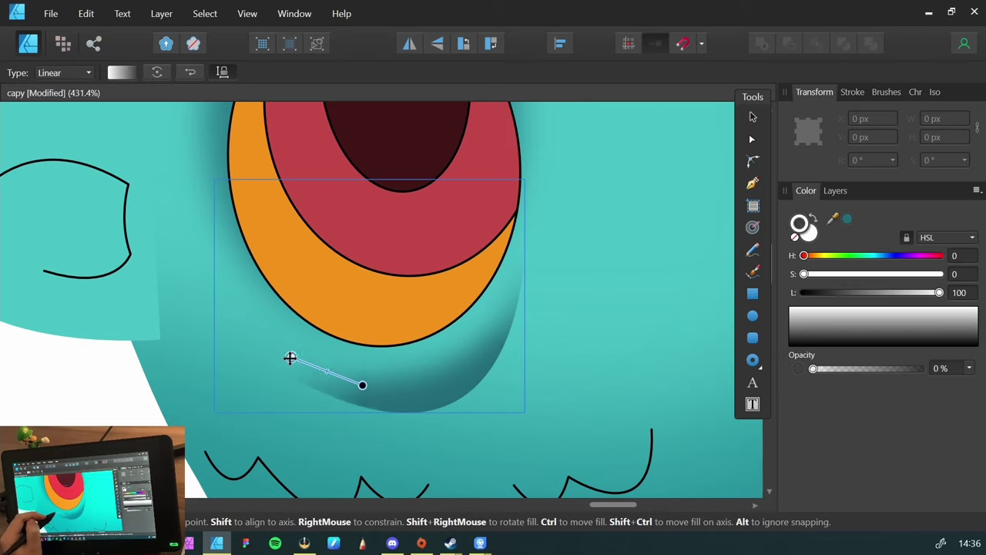
{"action": "left_click_drag", "start_coordinate": [362, 384], "coordinate": [389, 386]}
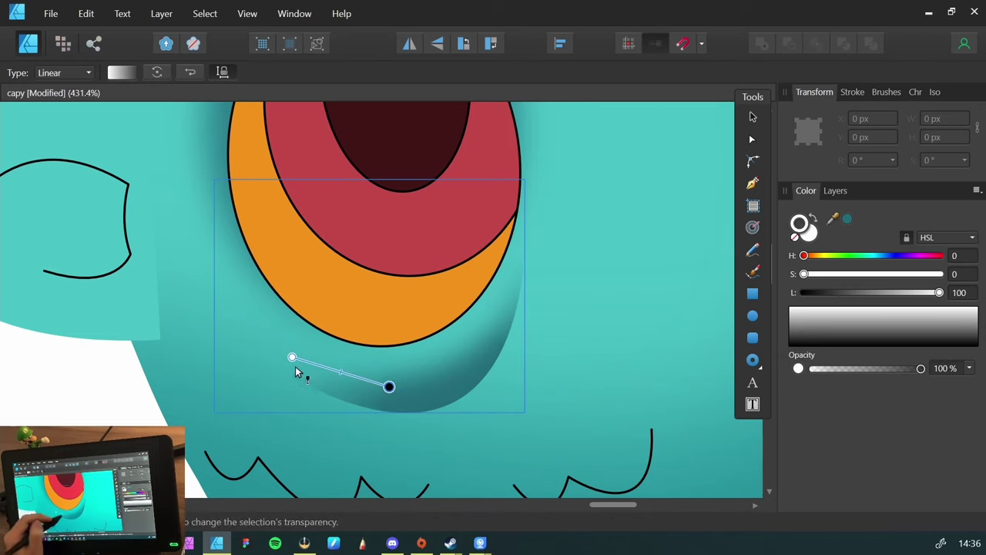
Lower the opacity of the under-eye shadow group to make the shadow fainter against the face
{"action": "key", "text": "ctrl+space"}
{"action": "left_click_drag", "start_coordinate": [323, 332], "coordinate": [334, 361]}
{"action": "key", "text": "v"}
{"action": "left_click", "coordinate": [201, 409]}
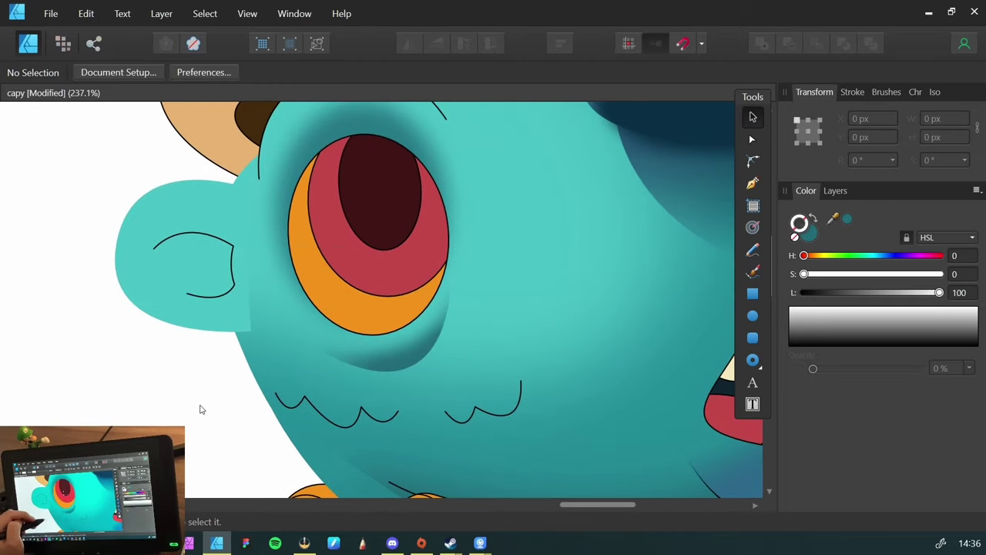
{"action": "left_click", "coordinate": [400, 352]}
{"action": "mouse_move", "coordinate": [301, 321]}
{"action": "left_mouse_down"}
{"action": "mouse_move", "coordinate": [197, 353]}
{"action": "mouse_move", "coordinate": [219, 348]}
{"action": "left_mouse_up"}
{"action": "key", "text": "ctrl+z"}
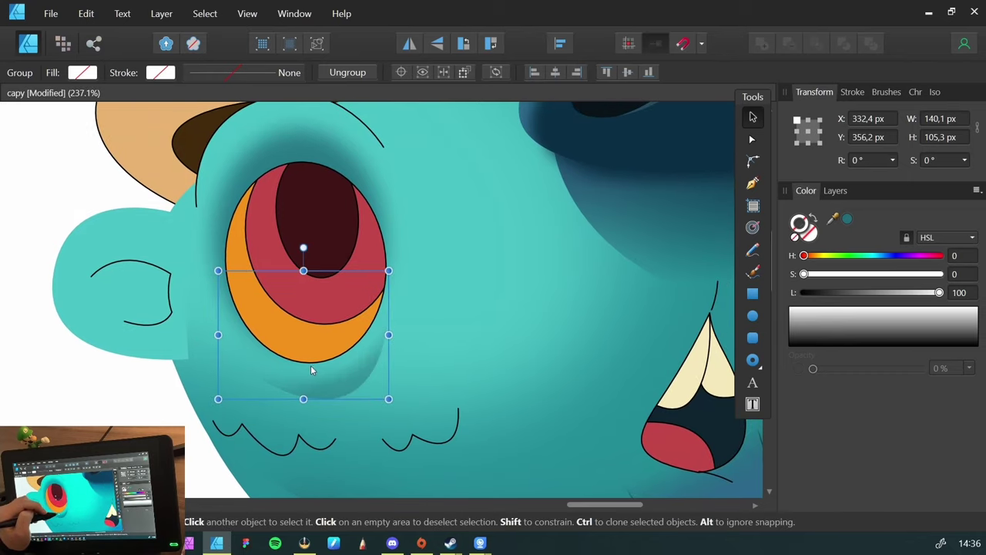
{"action": "key", "text": "ctrl+d"}
Darken the lower stop of the neck shape's linear fill gradient to HSL 187, 48, 26 and save the document
{"action": "key", "text": "z"}
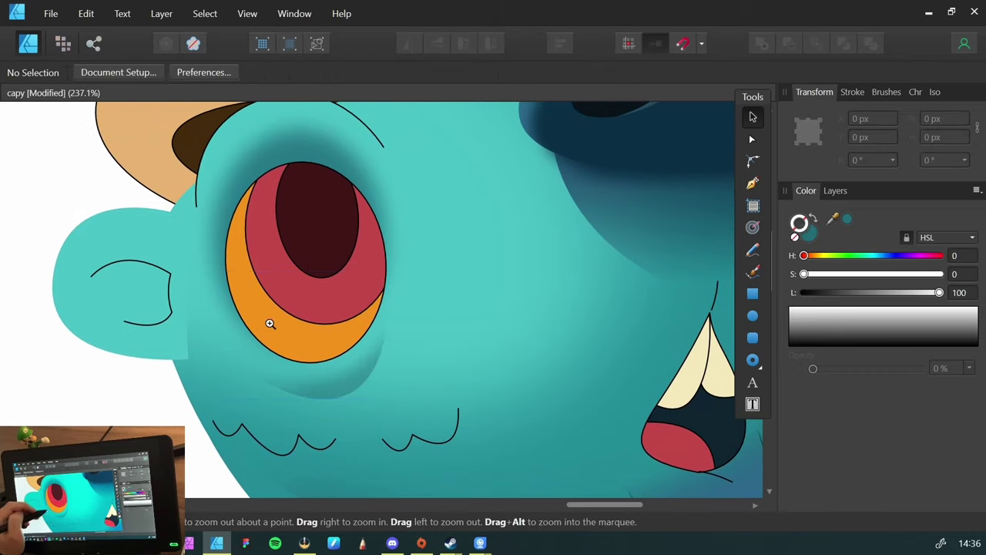
{"action": "left_click_drag", "start_coordinate": [269, 324], "coordinate": [171, 332]}
{"action": "mouse_move", "coordinate": [259, 403]}
{"action": "left_mouse_down"}
{"action": "mouse_move", "coordinate": [194, 331]}
{"action": "mouse_move", "coordinate": [202, 336]}
{"action": "mouse_move", "coordinate": [200, 385]}
{"action": "mouse_move", "coordinate": [214, 403]}
{"action": "mouse_move", "coordinate": [197, 376]}
{"action": "mouse_move", "coordinate": [251, 403]}
{"action": "left_mouse_up"}
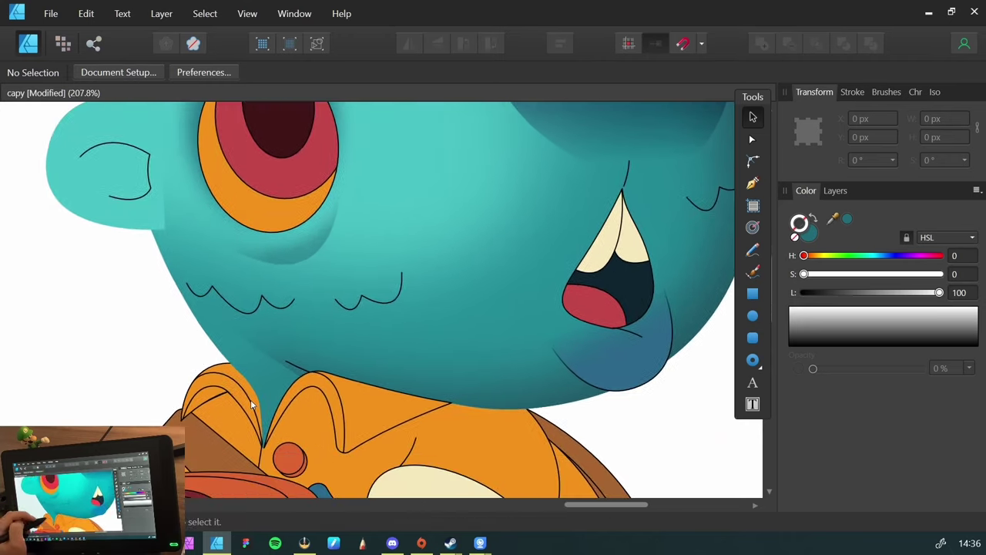
{"action": "left_click", "coordinate": [259, 377]}
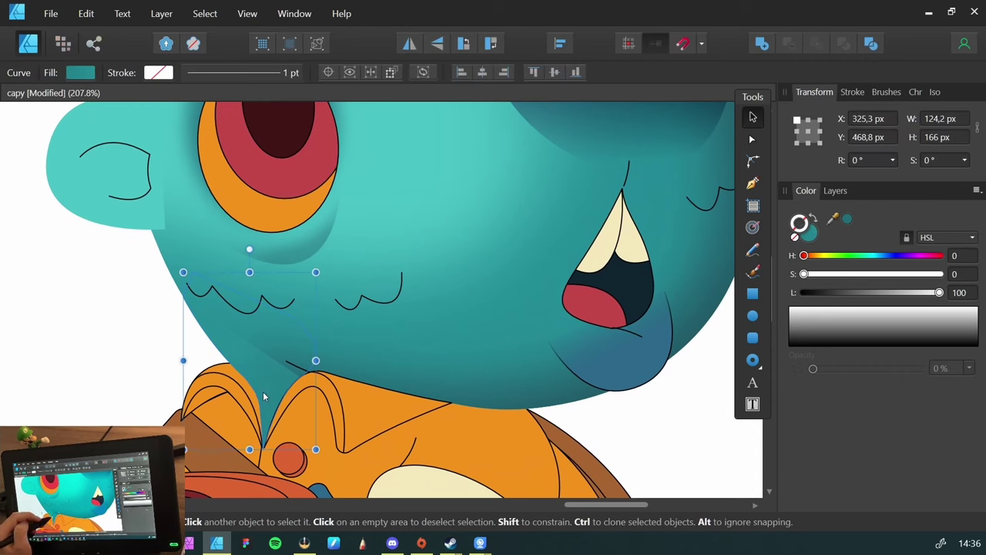
{"action": "key", "text": "g"}
{"action": "left_click", "coordinate": [270, 388]}
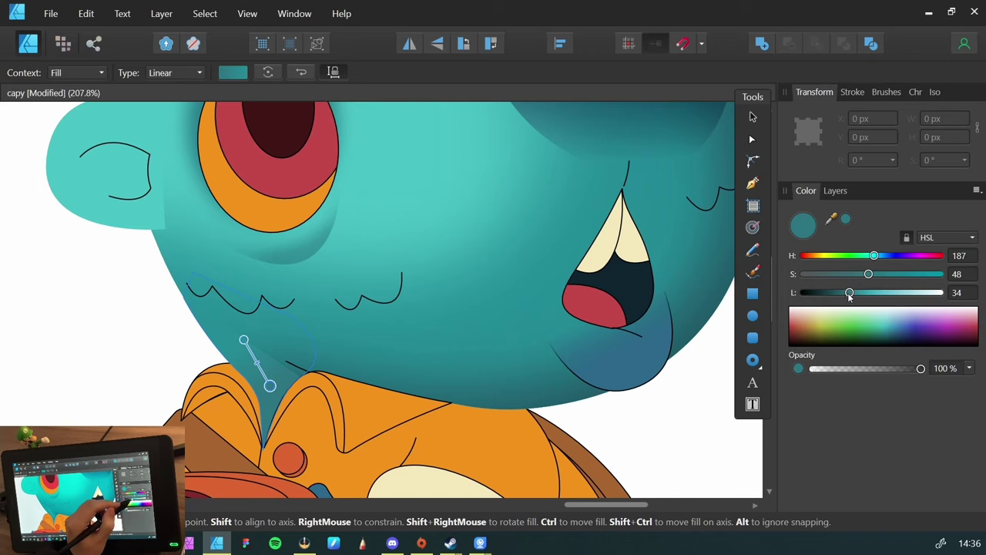
{"action": "mouse_move", "coordinate": [850, 296]}
{"action": "left_mouse_down"}
{"action": "mouse_move", "coordinate": [837, 295]}
{"action": "mouse_move", "coordinate": [839, 304]}
{"action": "left_mouse_up"}
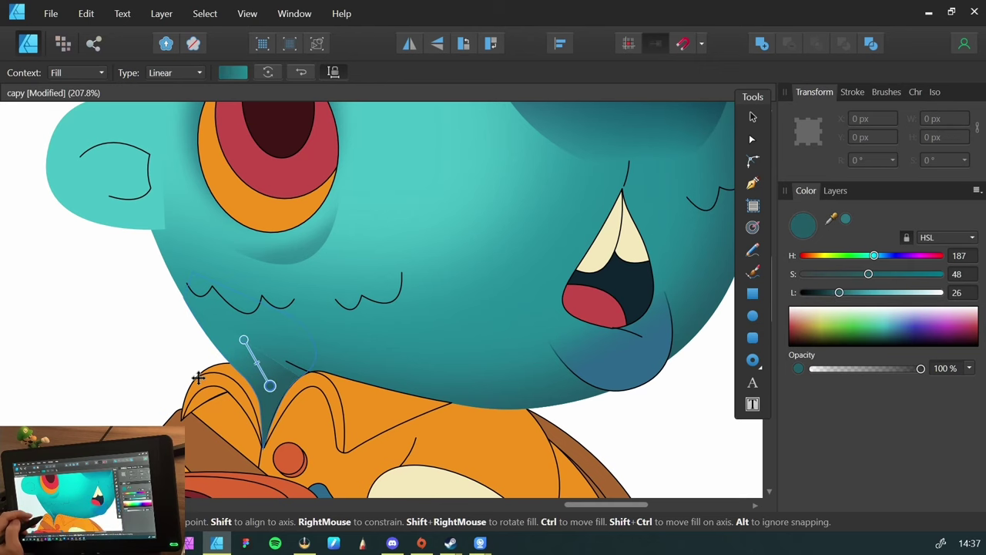
{"action": "key", "text": "v"}
{"action": "left_click", "coordinate": [154, 370]}
{"action": "key", "text": "z"}
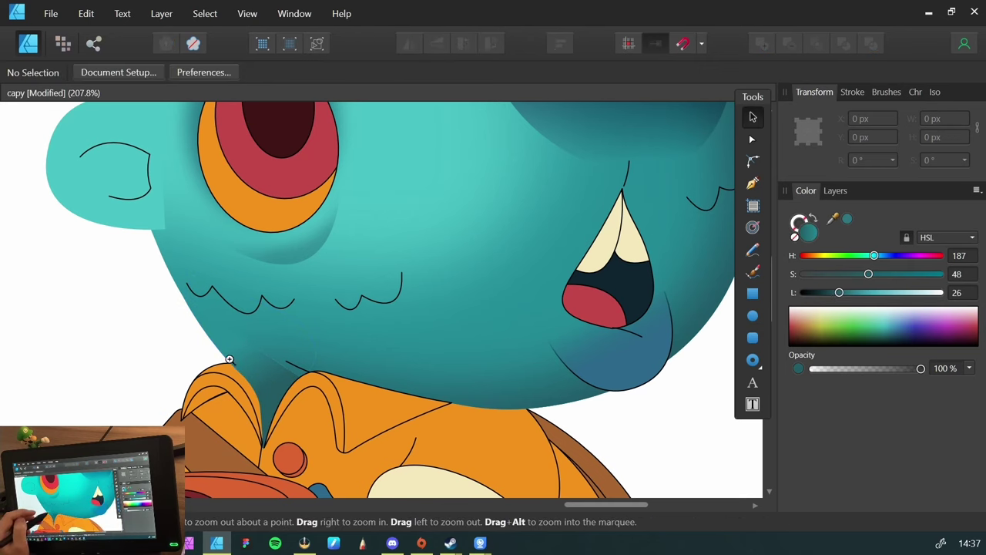
{"action": "left_click_drag", "start_coordinate": [220, 359], "coordinate": [322, 405]}
{"action": "key", "text": "ctrl+s"}
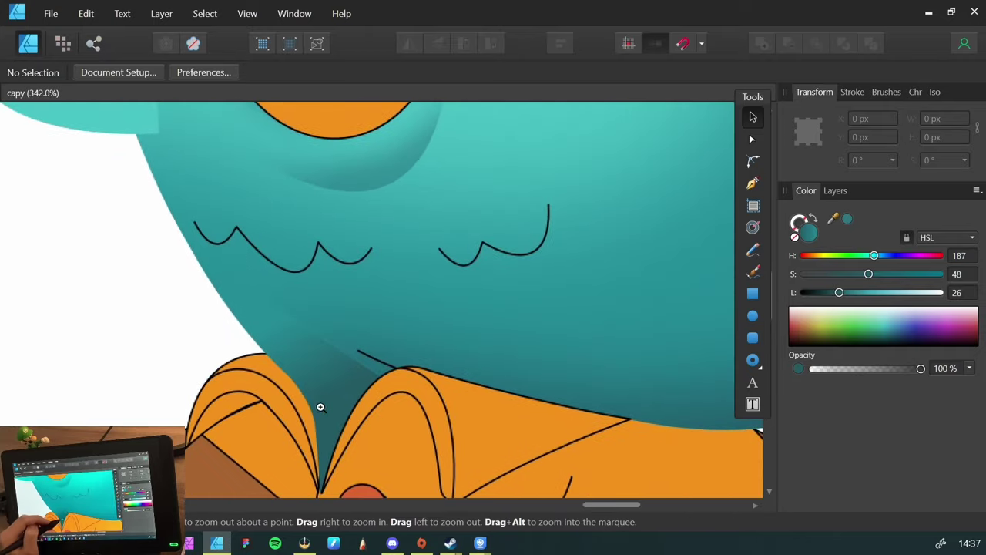
Try extending the short black jaw line above the collar with the Pen tool, undo that, and delete the line
{"action": "left_click", "coordinate": [364, 354]}
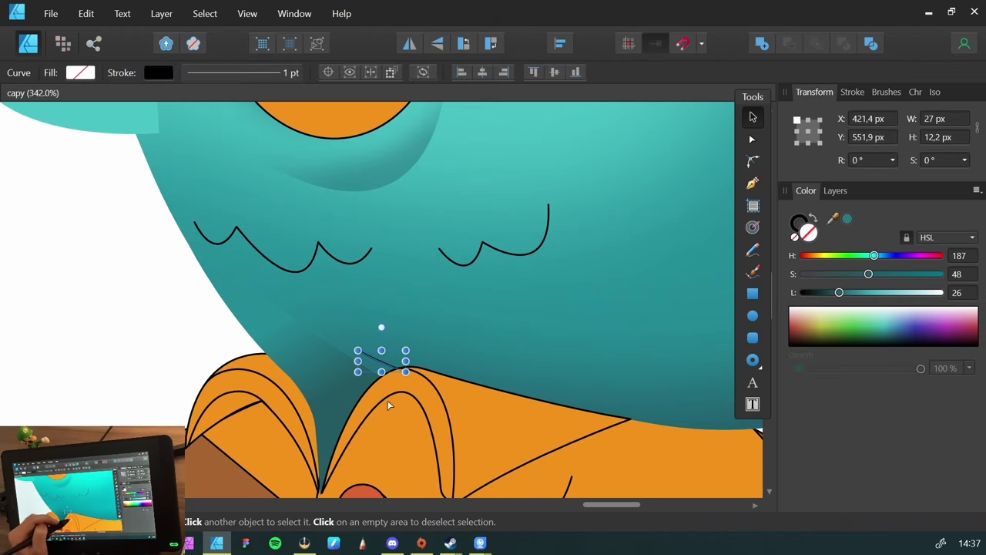
{"action": "key", "text": "a"}
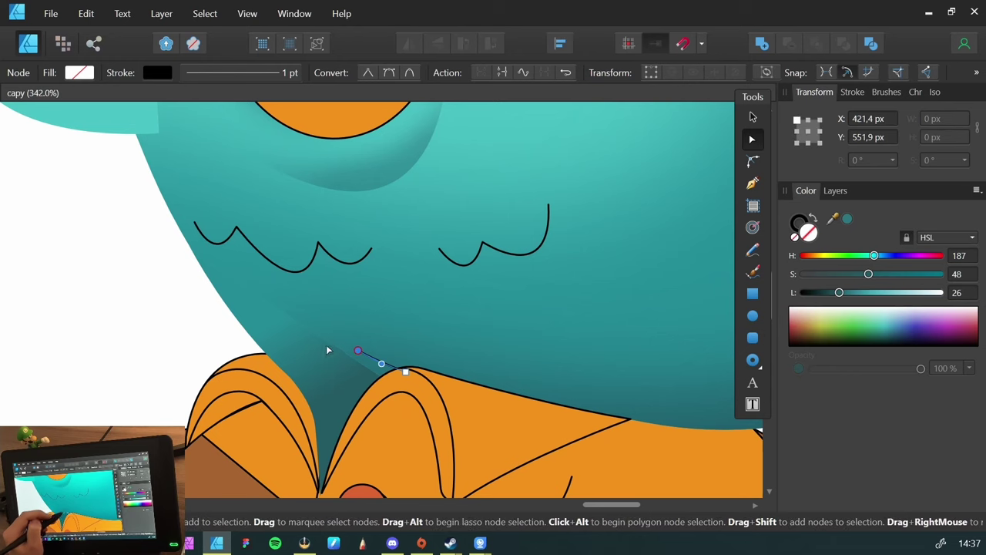
{"action": "key", "text": "p"}
{"action": "left_click_drag", "start_coordinate": [297, 312], "coordinate": [290, 306]}
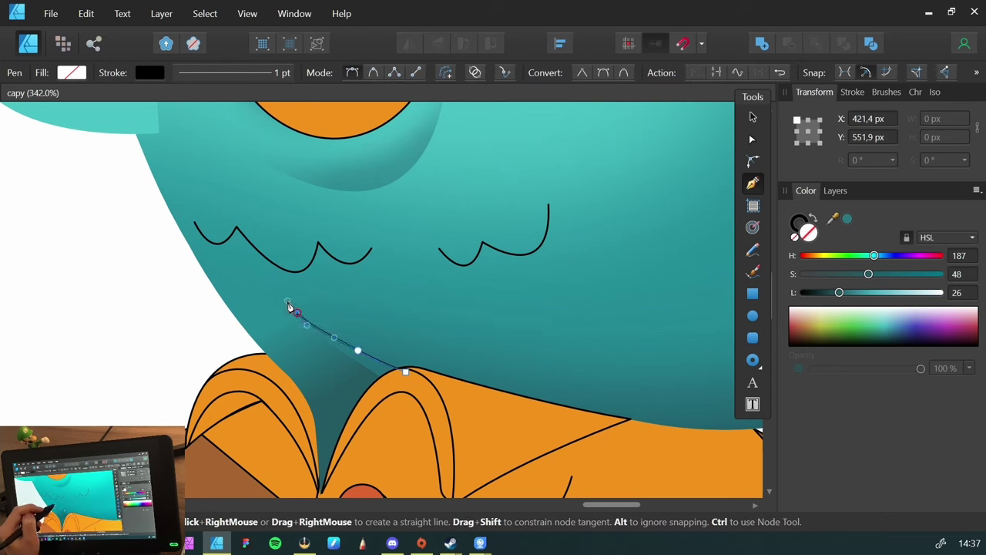
{"action": "key", "text": "ctrl+z"}
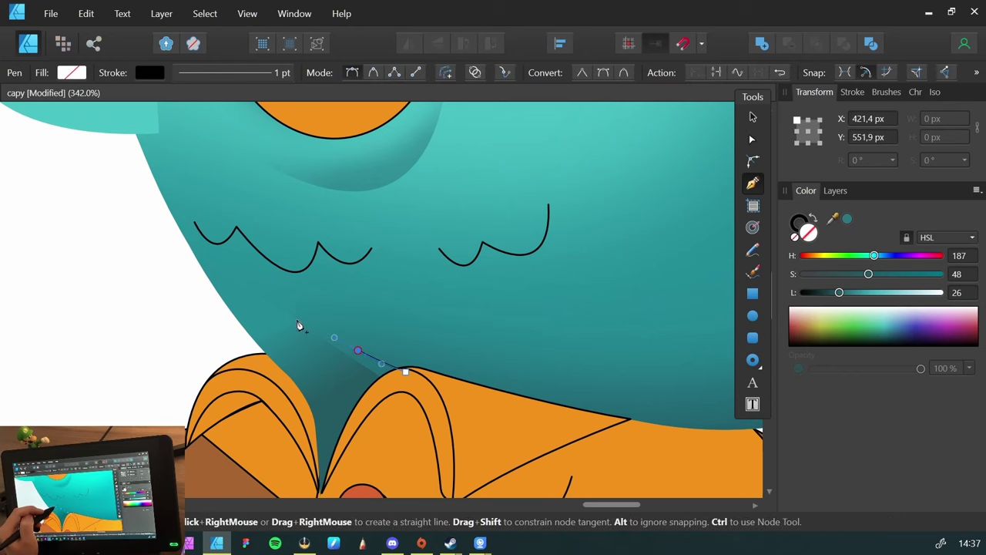
{"action": "key", "text": "ctrl+d"}
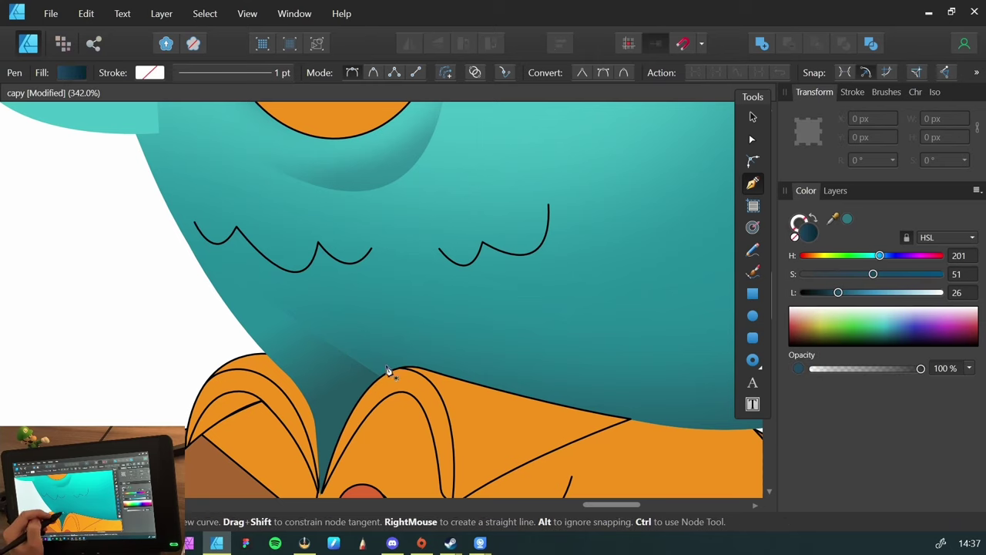
Draw a closed curved shape of about 73 by 77 px over the neck with the Pen tool, its upper edge following the jaw
{"action": "left_click", "coordinate": [407, 369]}
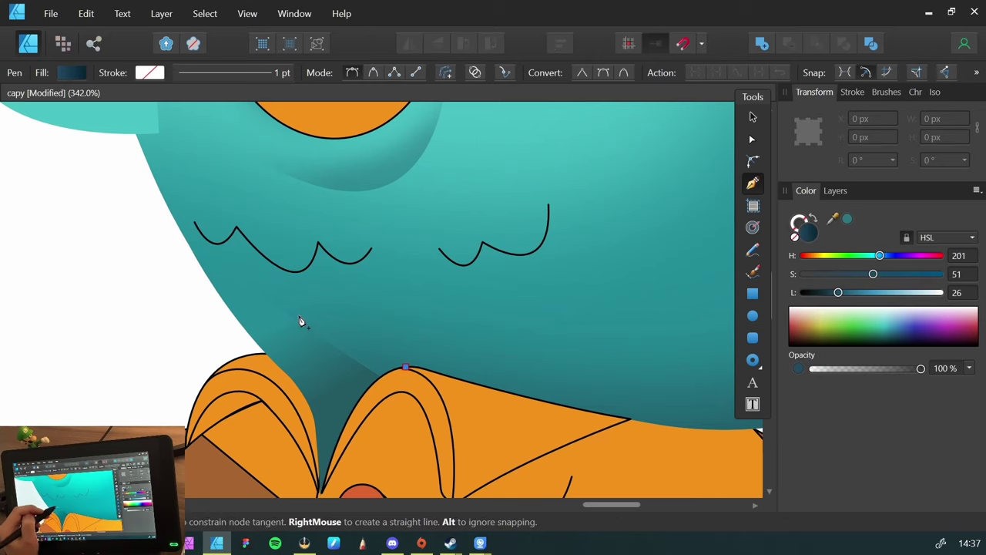
{"action": "left_click_drag", "start_coordinate": [294, 315], "coordinate": [257, 277]}
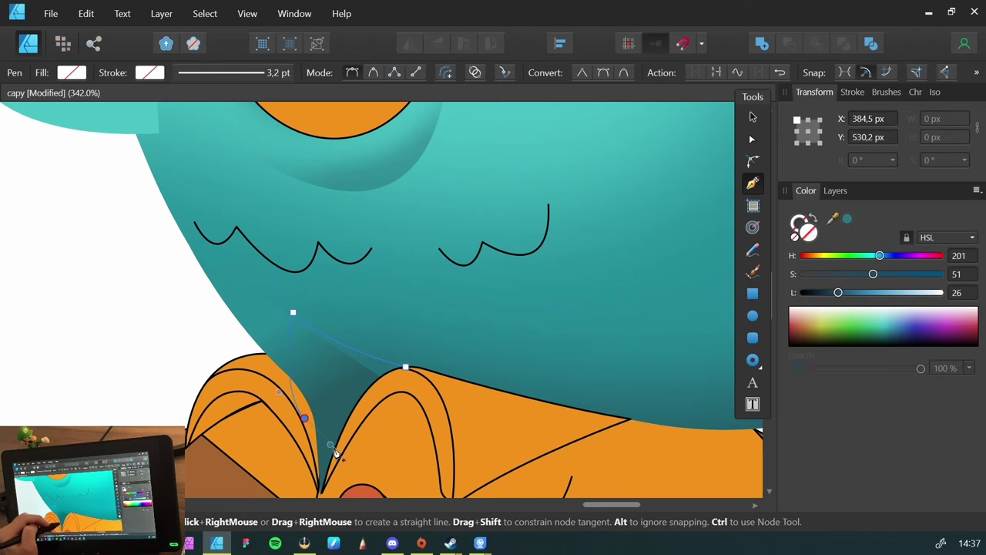
{"action": "left_click_drag", "start_coordinate": [375, 445], "coordinate": [391, 440]}
{"action": "left_click", "coordinate": [406, 369]}
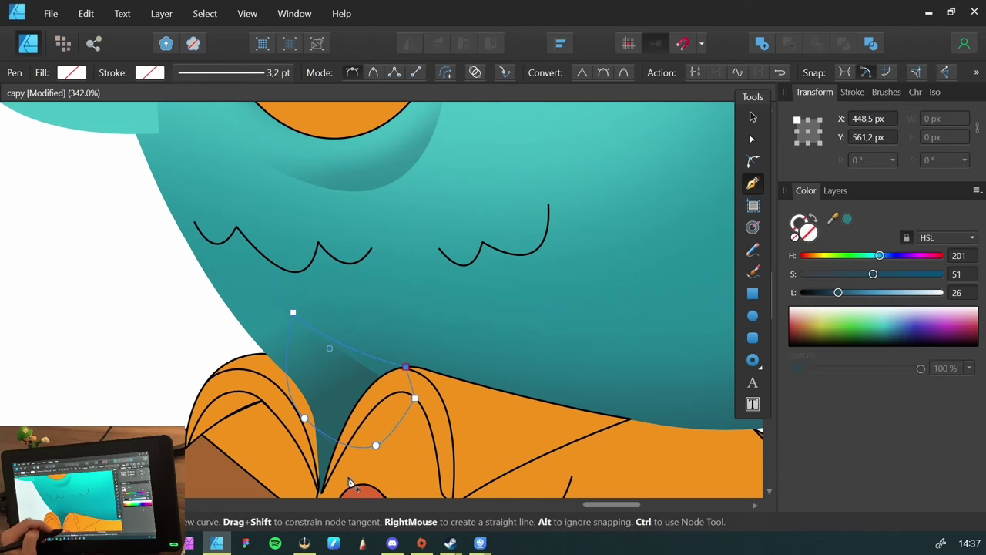
{"action": "key", "text": "b"}
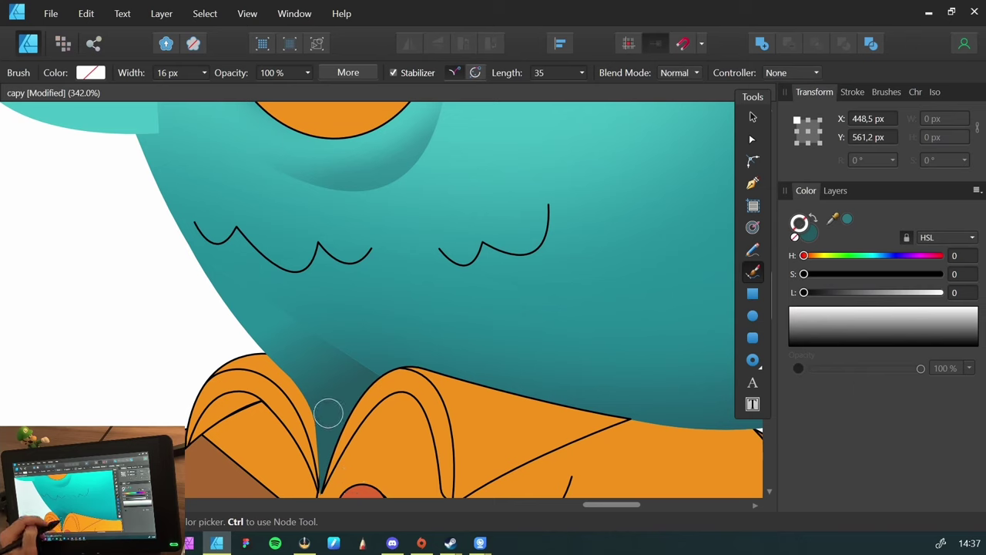
{"action": "key", "text": "v"}
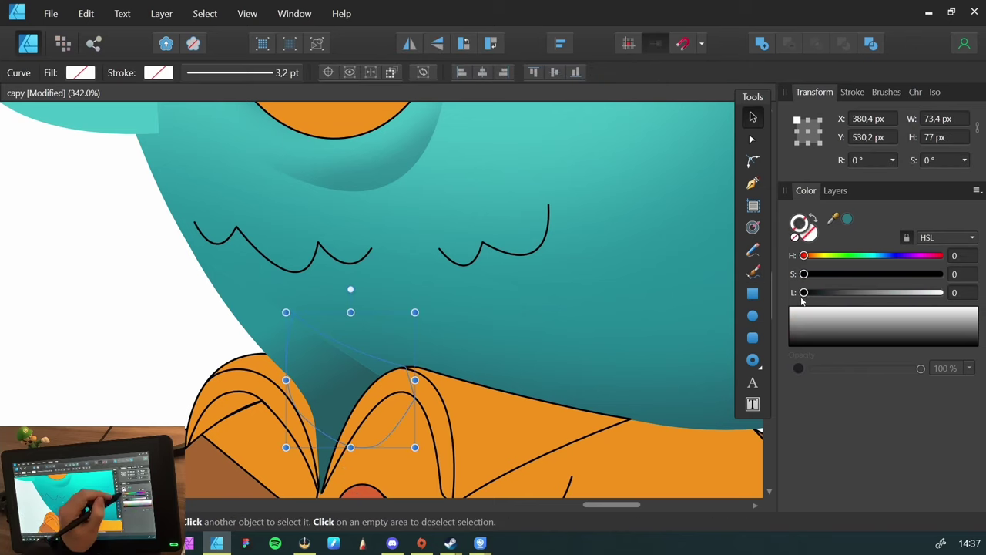
Give the curved neck shape a black stroke 0.4 pt wide and deselect it
{"action": "left_click", "coordinate": [804, 330]}
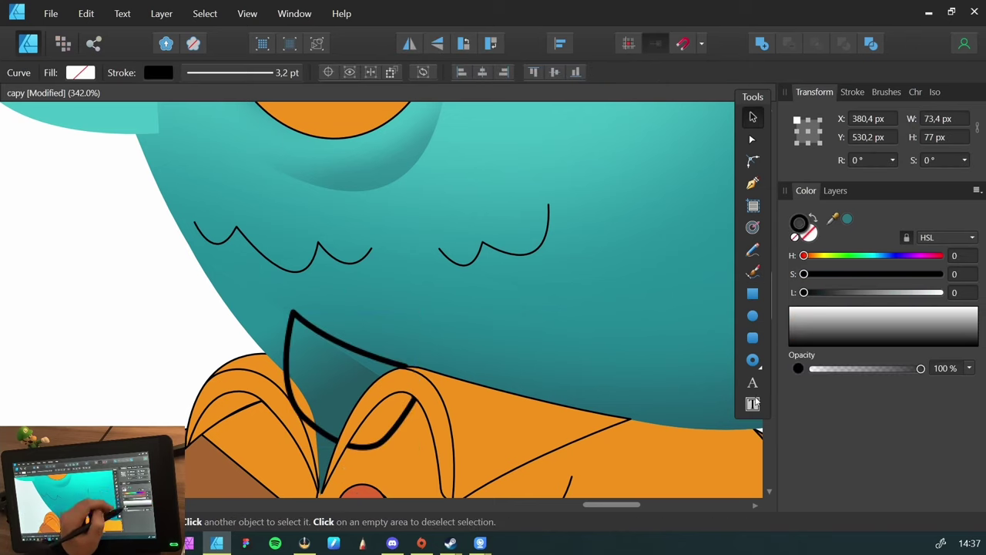
{"action": "left_click", "coordinate": [852, 92]}
{"action": "left_click_drag", "start_coordinate": [831, 140], "coordinate": [823, 141]}
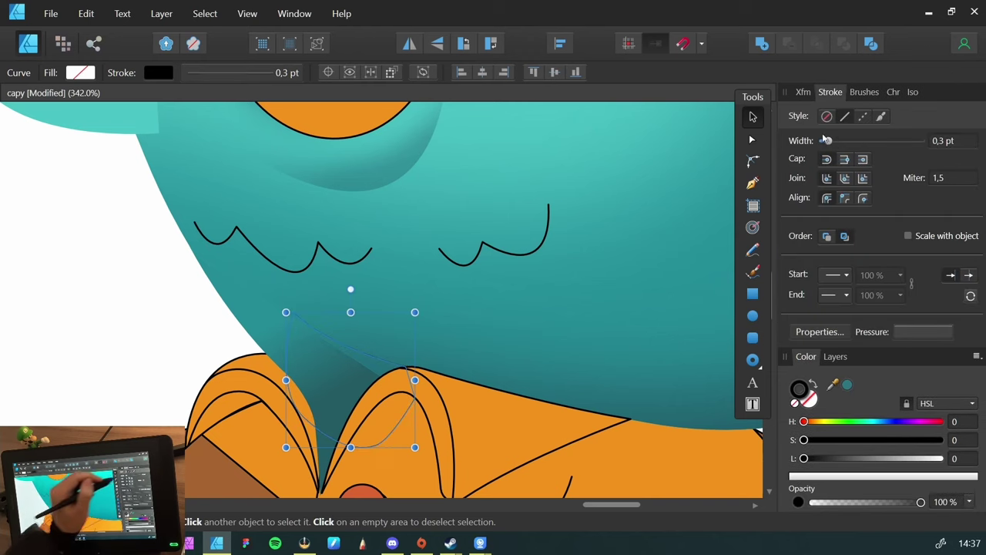
{"action": "left_click_drag", "start_coordinate": [828, 141], "coordinate": [830, 141]}
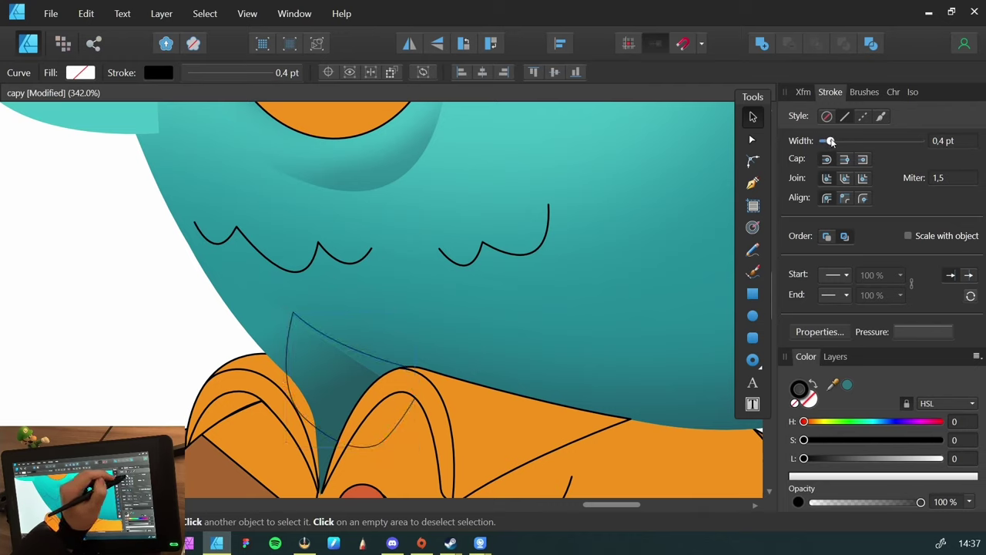
{"action": "left_click", "coordinate": [174, 352]}
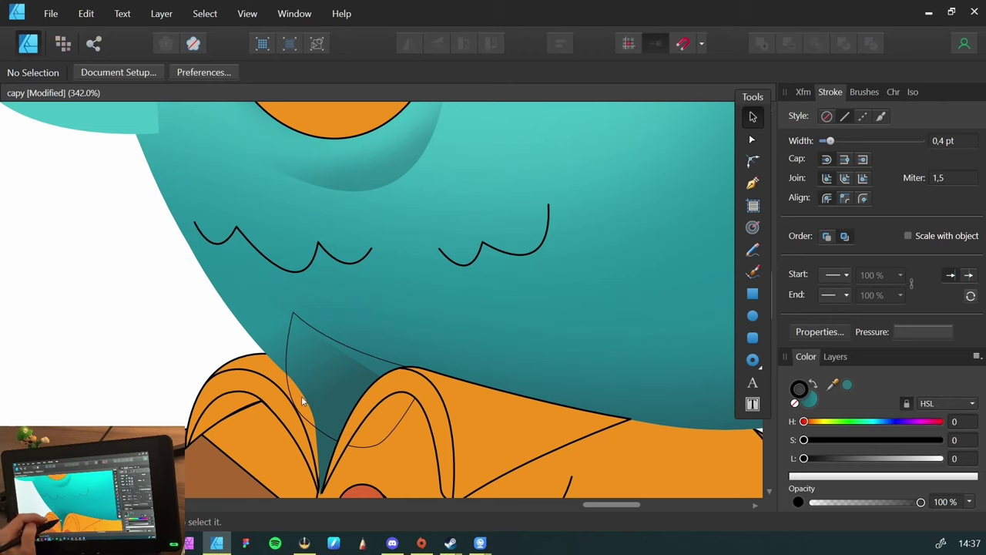
{"action": "left_click", "coordinate": [288, 353]}
{"action": "left_click", "coordinate": [208, 347]}
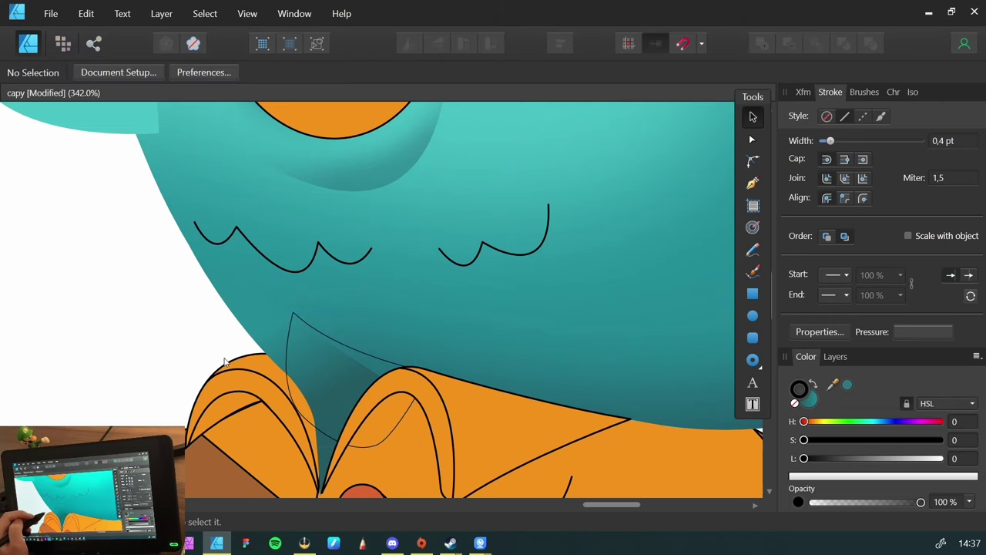
Draw a second closed, rounded shape with the Pen tool, overlapping the neck outline and extending over the jaw and collar
{"action": "left_click_drag", "start_coordinate": [265, 366], "coordinate": [249, 379]}
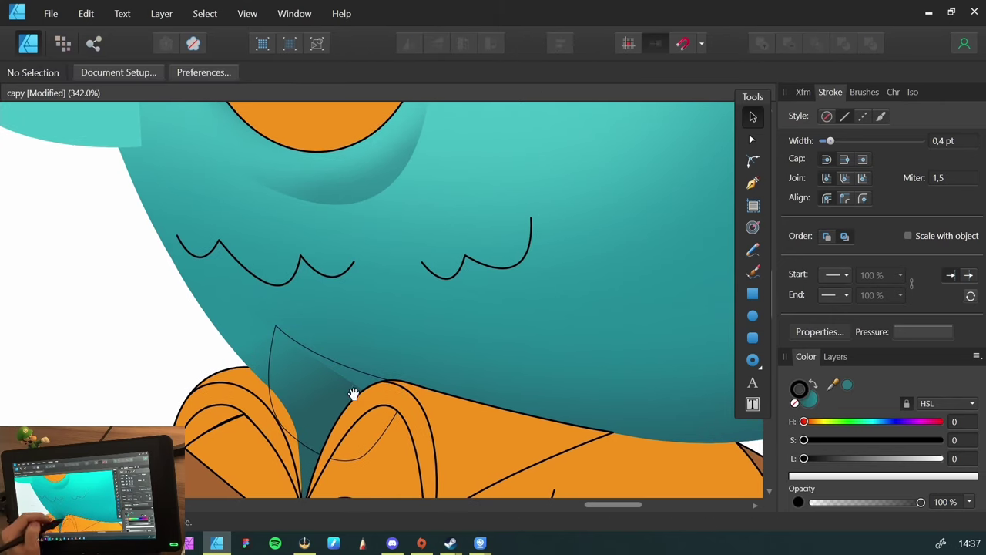
{"action": "mouse_move", "coordinate": [295, 267]}
{"action": "left_mouse_down"}
{"action": "mouse_move", "coordinate": [300, 379]}
{"action": "mouse_move", "coordinate": [289, 289]}
{"action": "mouse_move", "coordinate": [304, 269]}
{"action": "left_mouse_up"}
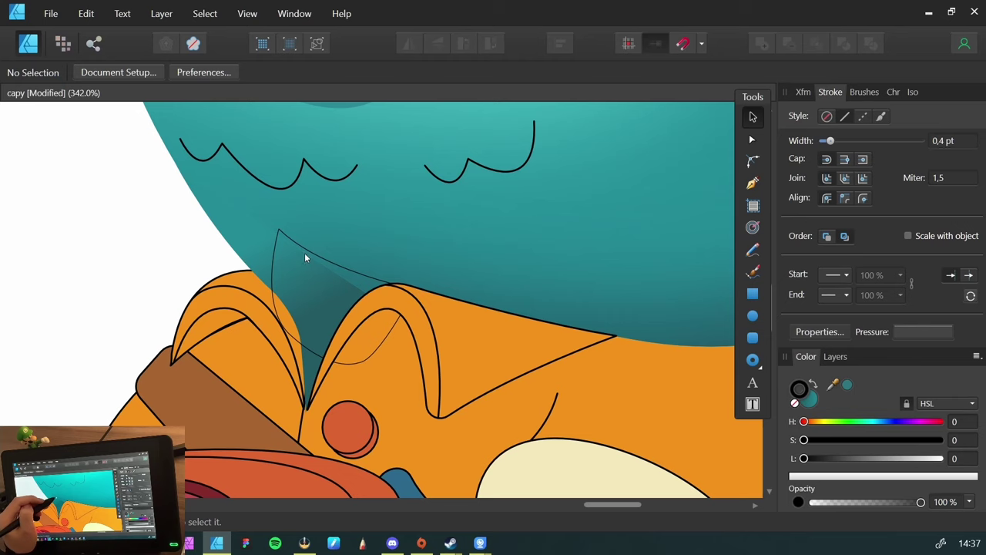
{"action": "key", "text": "p"}
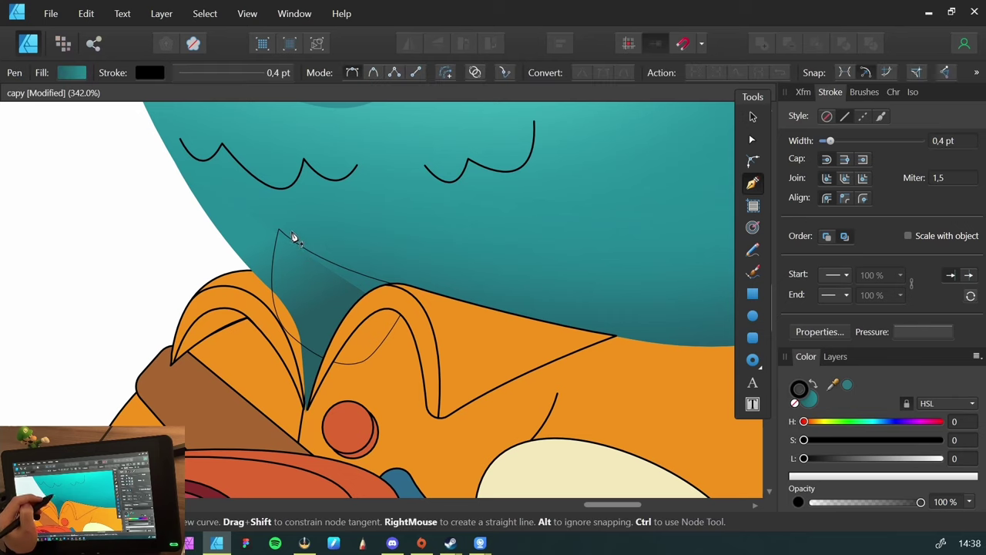
{"action": "left_click_drag", "start_coordinate": [340, 328], "coordinate": [407, 370]}
{"action": "left_click", "coordinate": [458, 349]}
{"action": "left_click", "coordinate": [472, 269]}
{"action": "left_click_drag", "start_coordinate": [416, 217], "coordinate": [389, 210]}
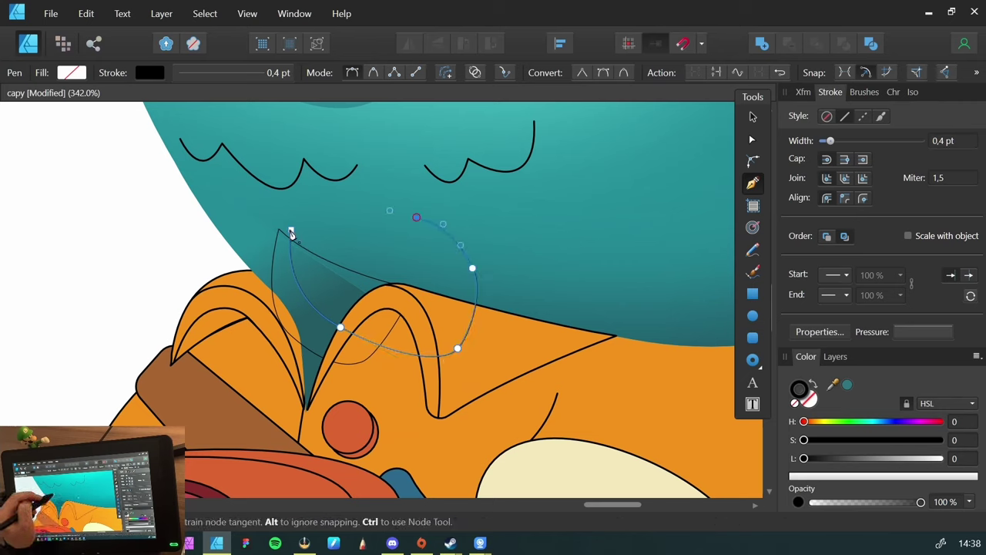
{"action": "left_click_drag", "start_coordinate": [291, 230], "coordinate": [275, 264]}
{"action": "key", "text": "v"}
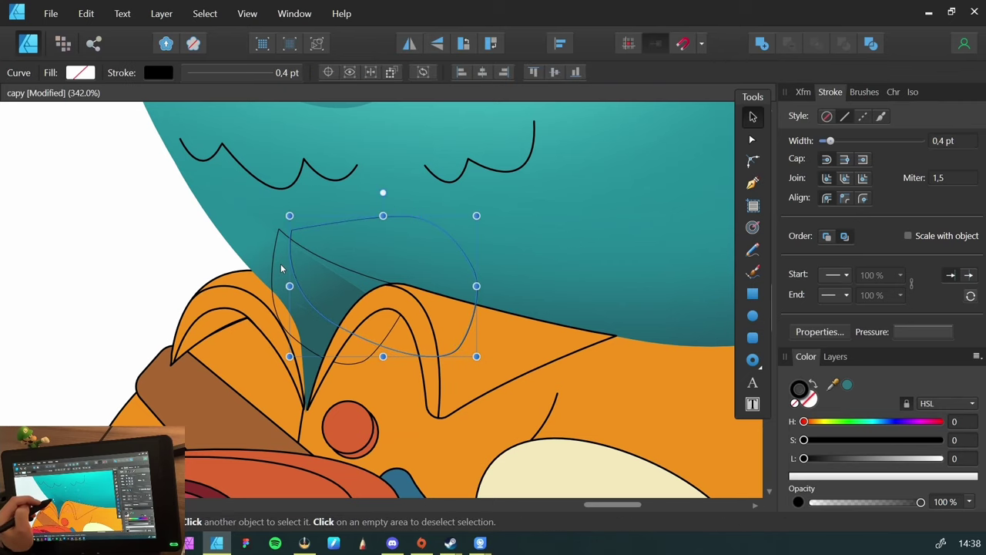
Swap the new shape's black stroke to its fill and clip the shape inside the curved neck outline
{"action": "key", "text": "shift+x"}
{"action": "key", "text": "Delete"}
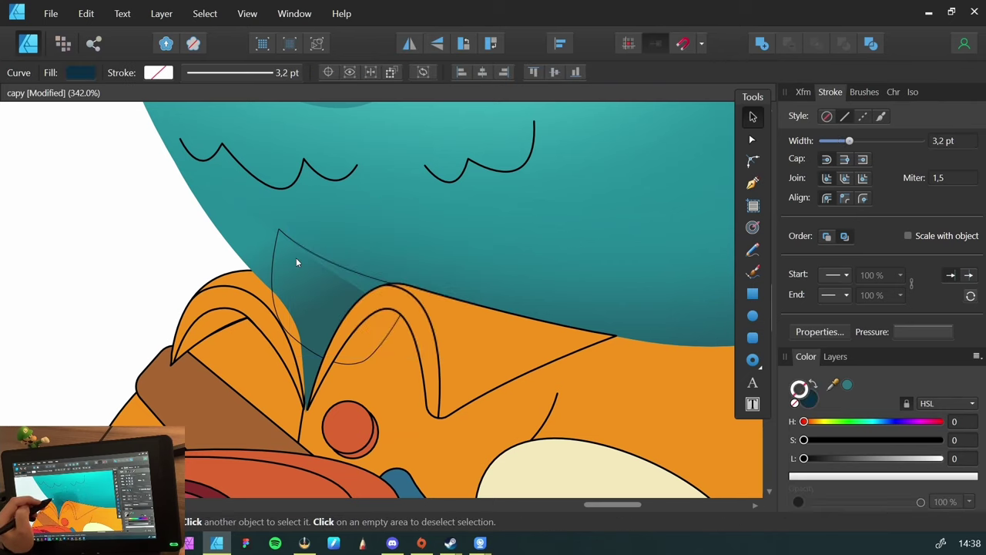
{"action": "left_click", "coordinate": [308, 250]}
{"action": "key", "text": "ctrl+z"}
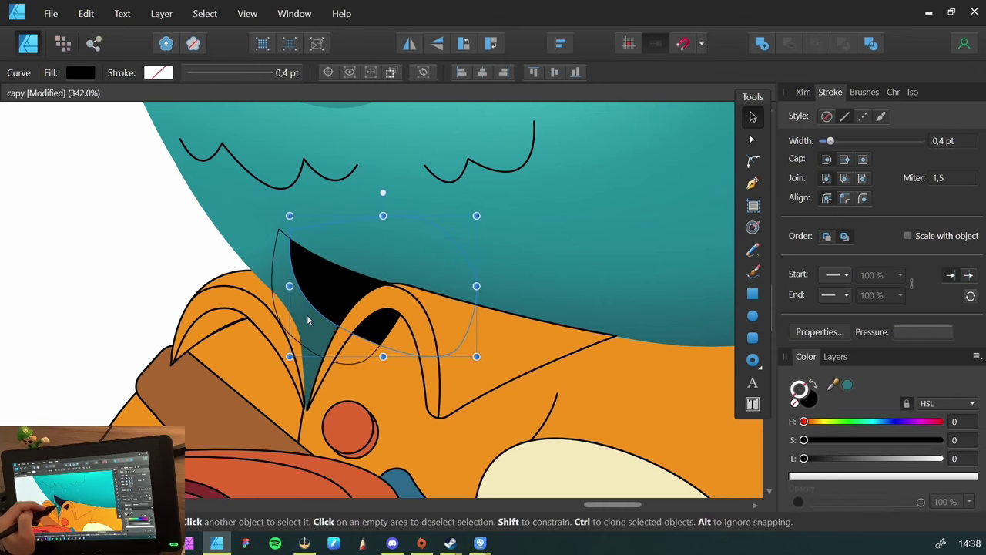
Fill the clipped shape with the dark teal sampled from the face's shaded edge beyond the mouth, HSL 190, 53, 27
{"action": "scroll", "coordinate": [316, 321], "scroll_direction": "right", "scroll_amount": 3}
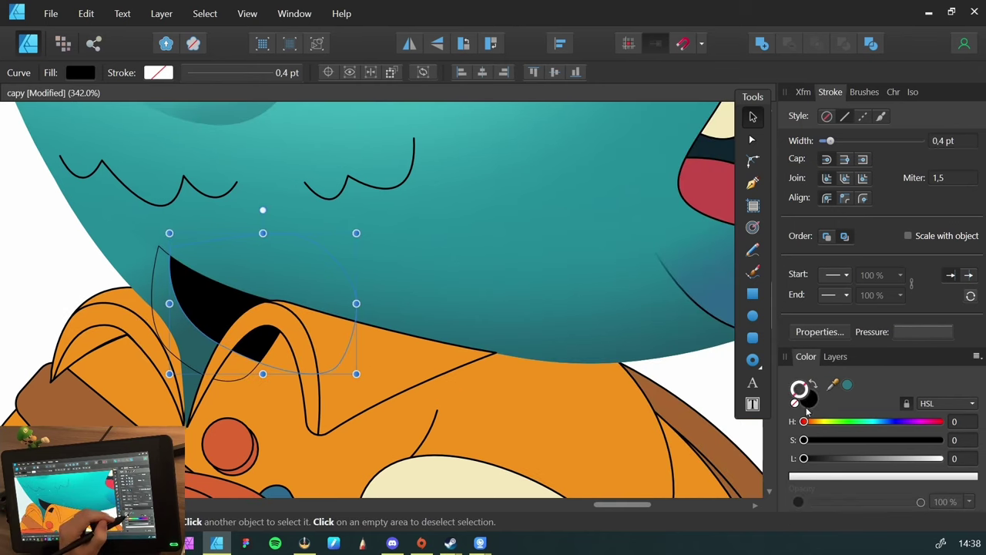
{"action": "scroll", "coordinate": [640, 326], "scroll_direction": "right", "scroll_amount": 4}
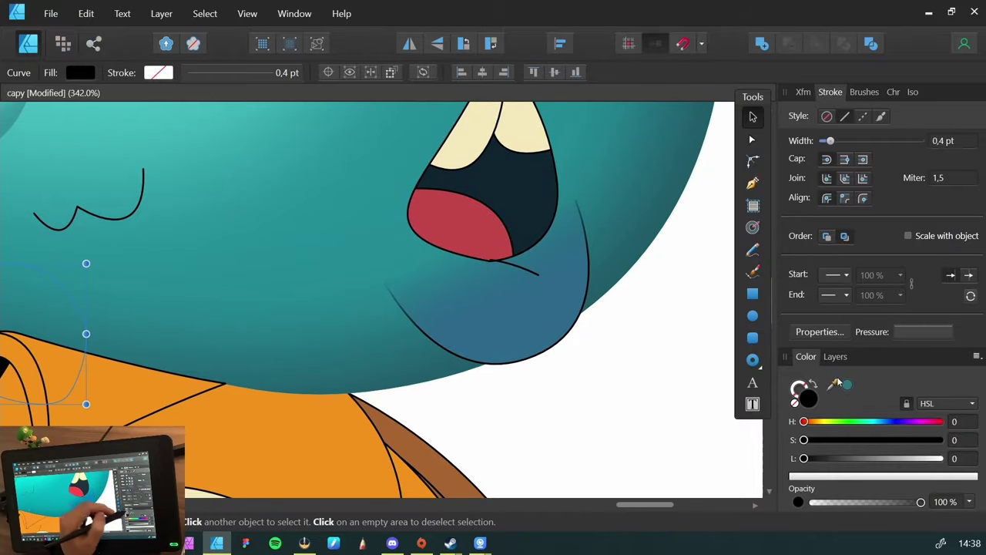
{"action": "left_click_drag", "start_coordinate": [833, 384], "coordinate": [662, 209]}
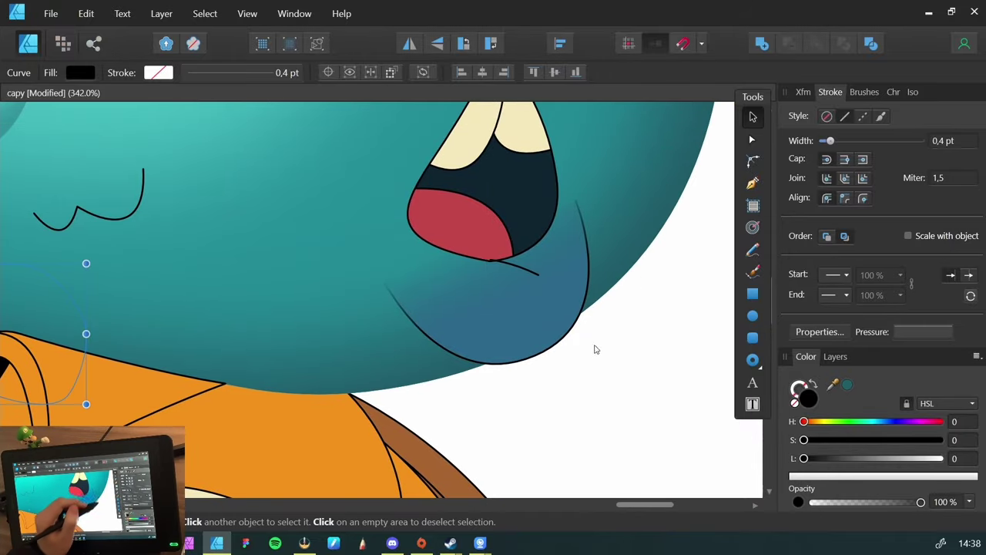
{"action": "scroll", "coordinate": [282, 346], "scroll_direction": "left", "scroll_amount": 3}
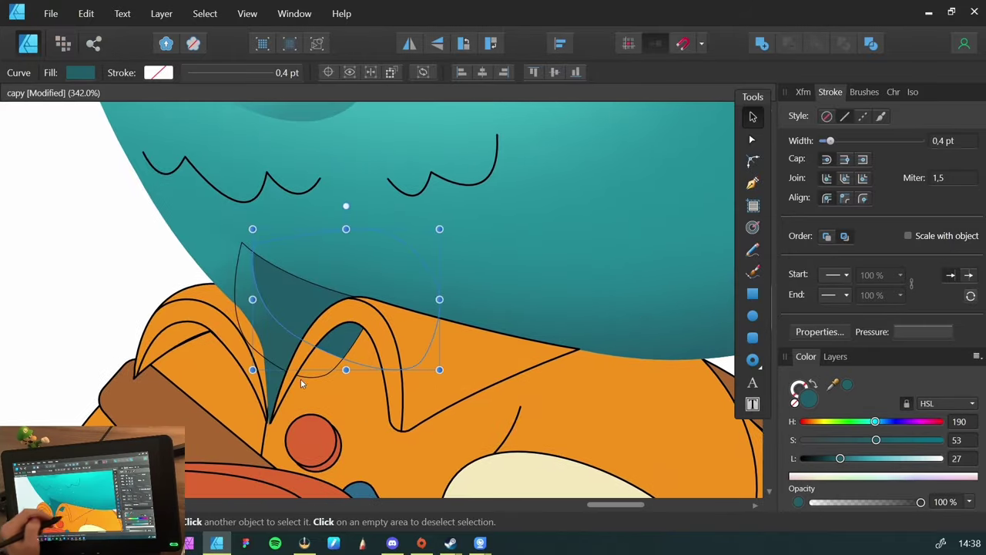
Apply a Gaussian Blur layer effect with a 6.9 px radius to the clipped teal shape
{"action": "left_click", "coordinate": [175, 260]}
{"action": "left_click", "coordinate": [274, 299]}
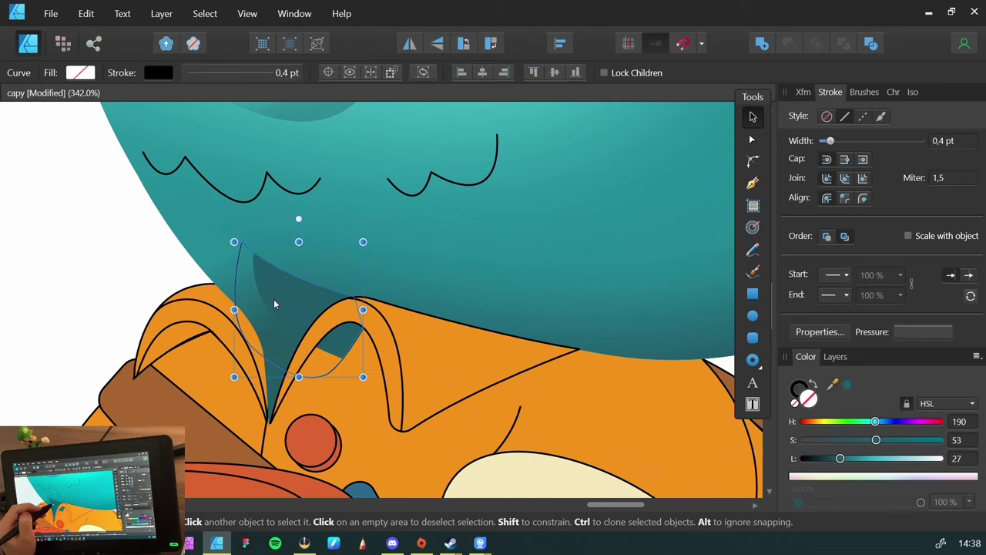
{"action": "key", "text": "ctrl+shift+e"}
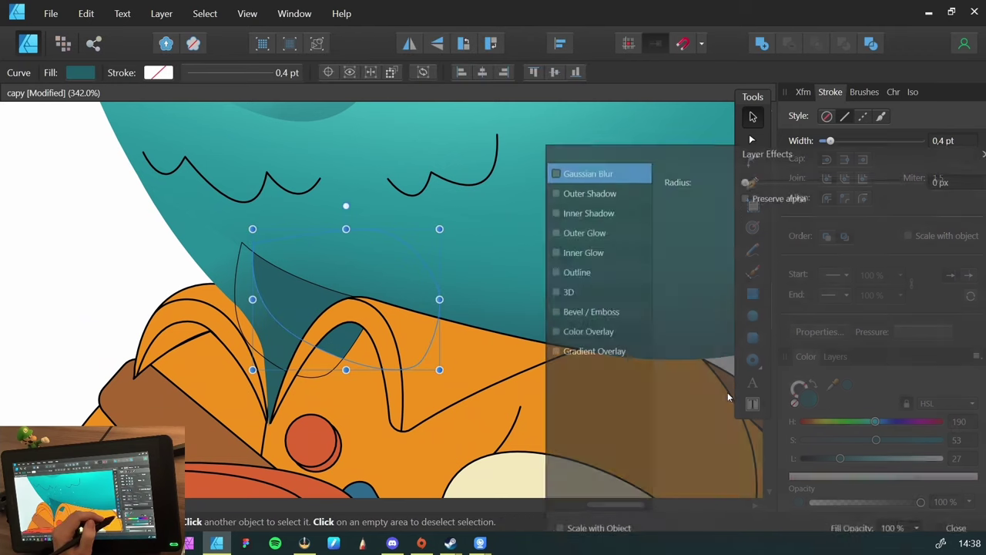
{"action": "left_click_drag", "start_coordinate": [746, 181], "coordinate": [813, 182]}
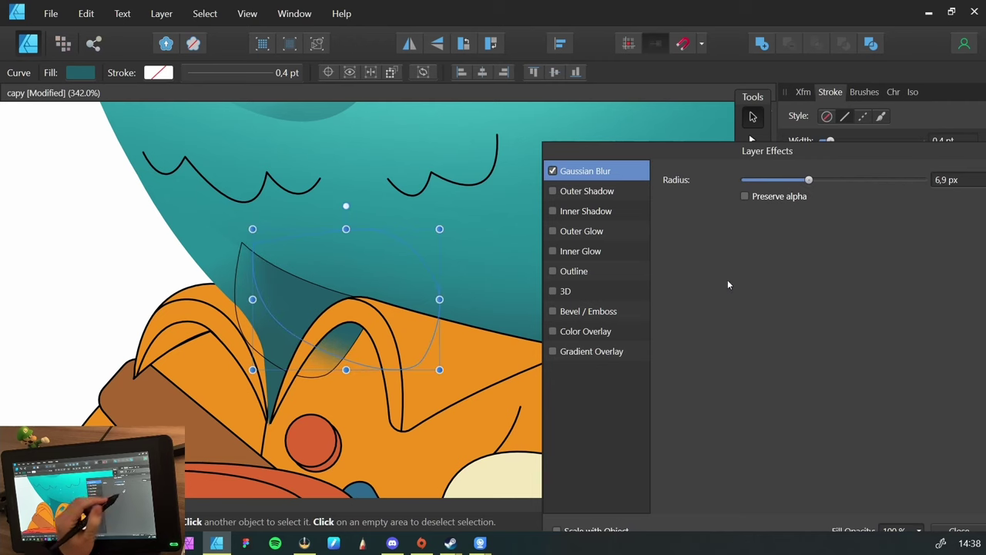
{"action": "key", "text": "Return"}
{"action": "key", "text": "Escape"}
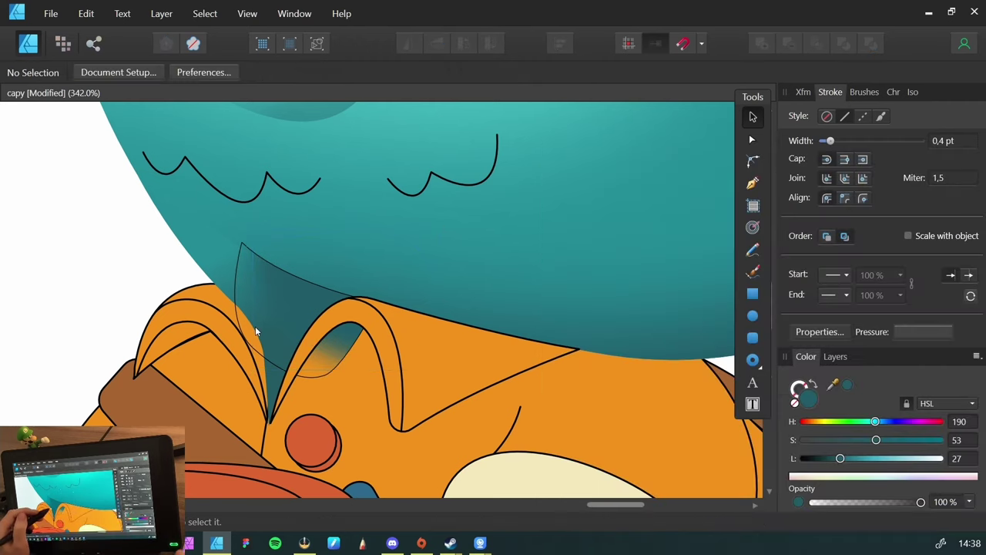
Remove the black stroke from the curved neck outline that clips the blurred shape
{"action": "left_click", "coordinate": [238, 253]}
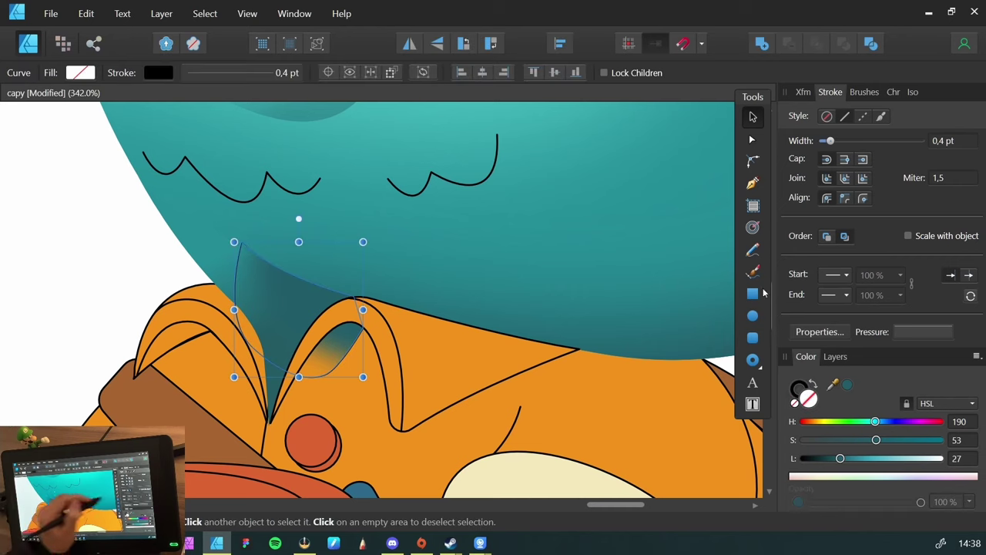
{"action": "left_click", "coordinate": [108, 250]}
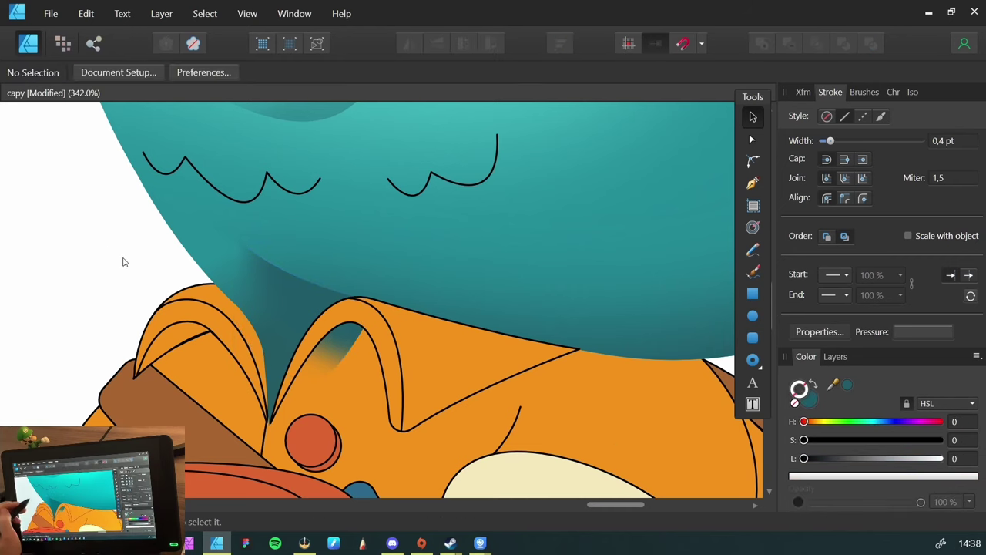
{"action": "left_click_drag", "start_coordinate": [270, 261], "coordinate": [373, 370]}
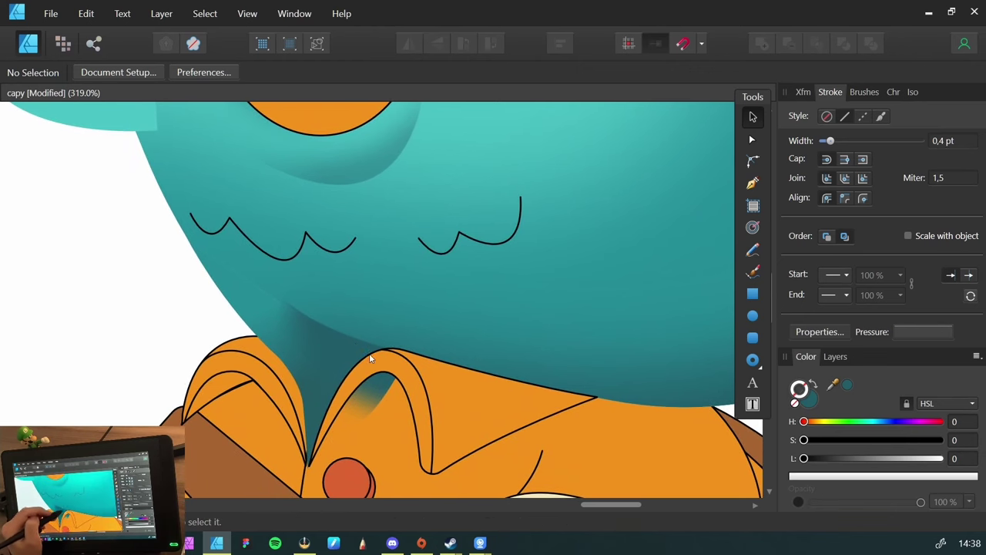
Apply a linear gradient to the blurred neck shape, darkening to HSL 190, 78, 11 at the collar peak
{"action": "left_click", "coordinate": [338, 350]}
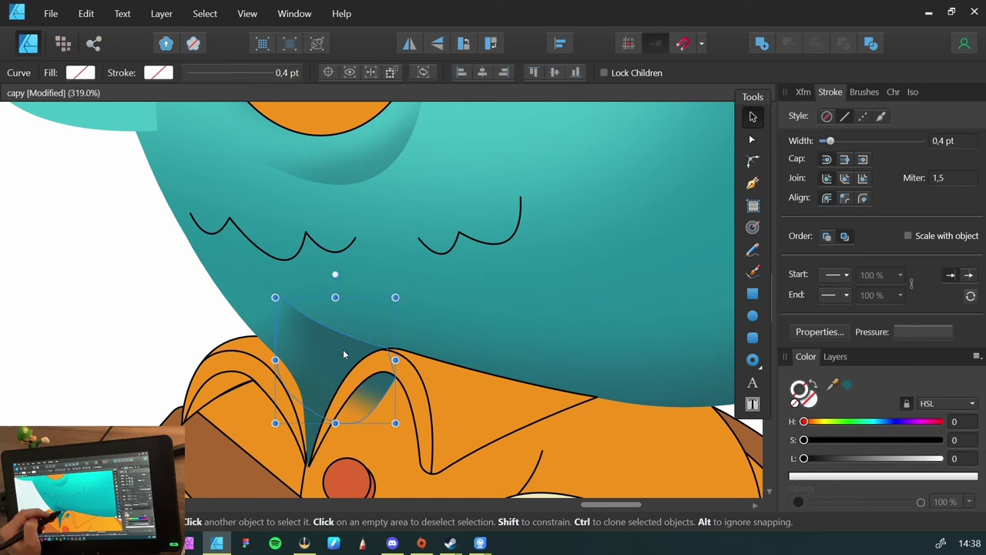
{"action": "left_click", "coordinate": [345, 351]}
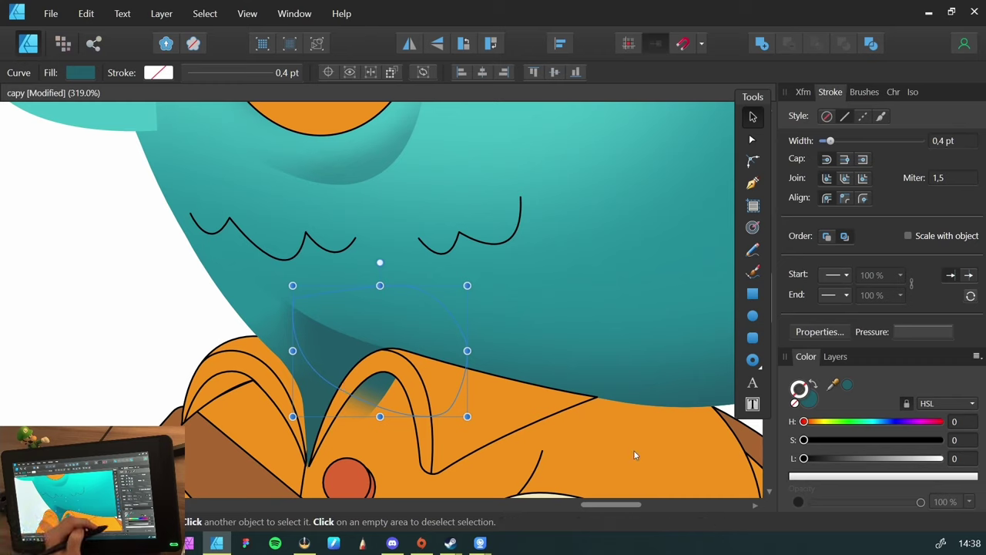
{"action": "key", "text": "g"}
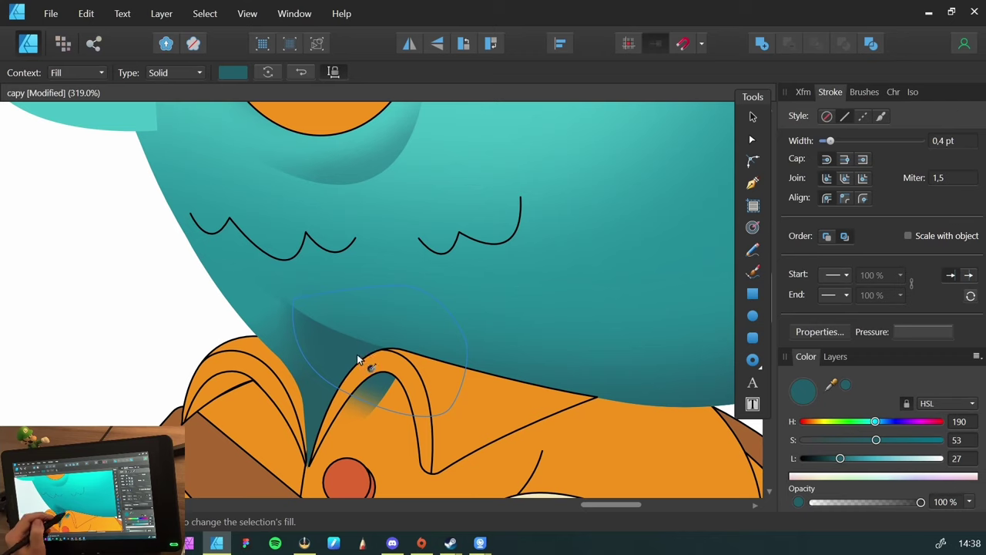
{"action": "left_click_drag", "start_coordinate": [320, 354], "coordinate": [359, 367]}
{"action": "left_click", "coordinate": [370, 339]}
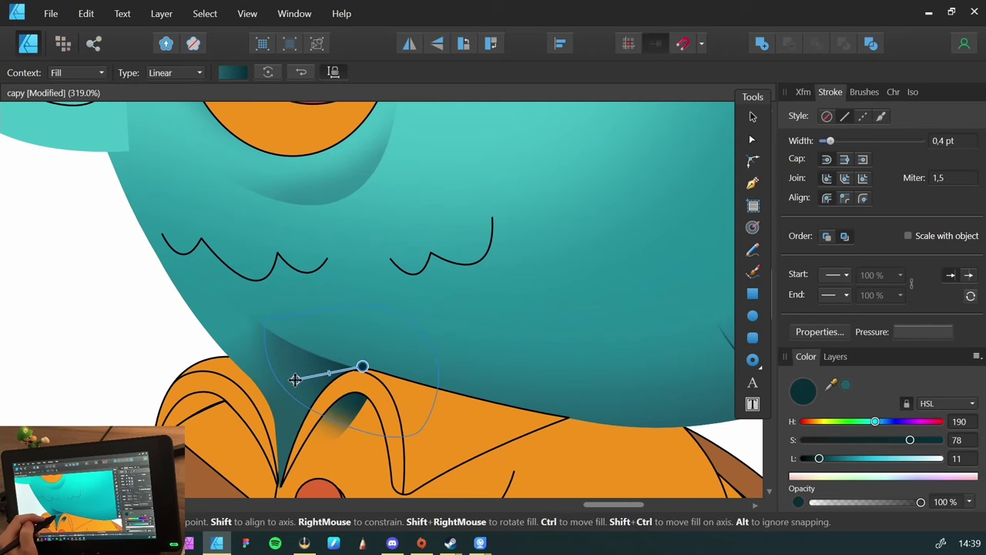
{"action": "mouse_move", "coordinate": [294, 381]}
{"action": "left_mouse_down"}
{"action": "mouse_move", "coordinate": [309, 377]}
{"action": "mouse_move", "coordinate": [165, 396]}
{"action": "mouse_move", "coordinate": [303, 393]}
{"action": "mouse_move", "coordinate": [300, 375]}
{"action": "left_mouse_up"}
{"action": "key", "text": "v"}
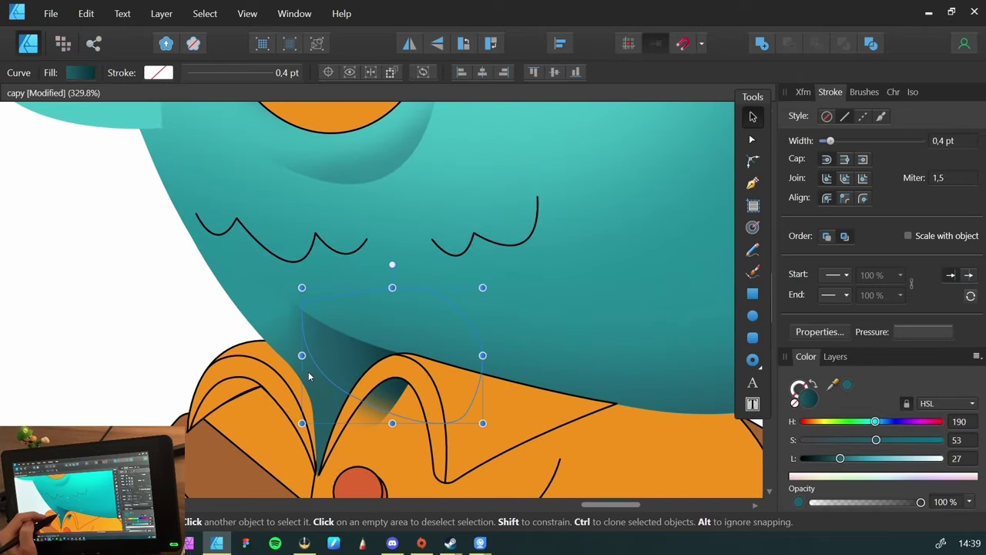
{"action": "left_click", "coordinate": [179, 311]}
Move the clipping shape's upper corner node slightly outward and adjust its handle so the edge follows the jaw
{"action": "left_click", "coordinate": [302, 328]}
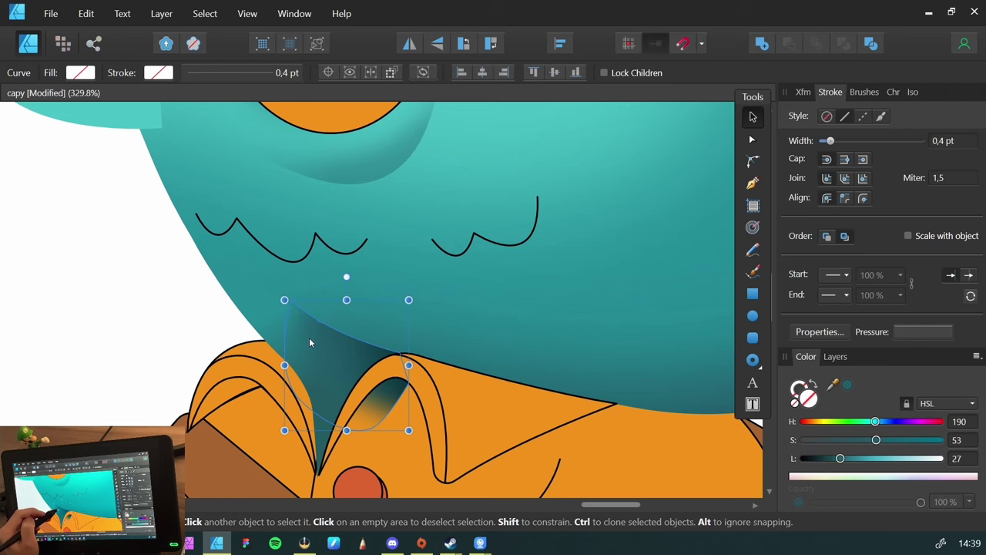
{"action": "key", "text": "a"}
{"action": "left_click", "coordinate": [291, 301]}
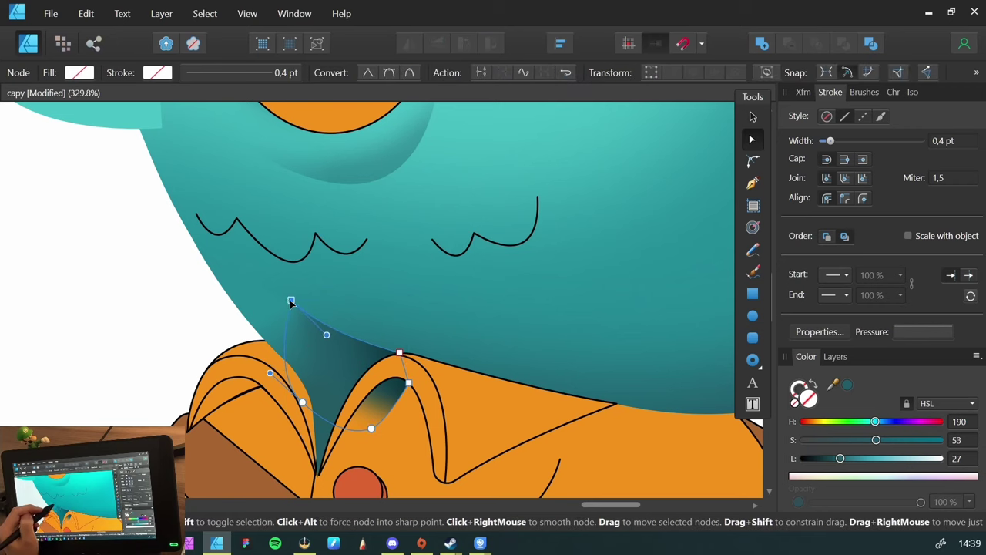
{"action": "left_click_drag", "start_coordinate": [291, 301], "coordinate": [285, 299]}
{"action": "left_click_drag", "start_coordinate": [320, 334], "coordinate": [339, 341]}
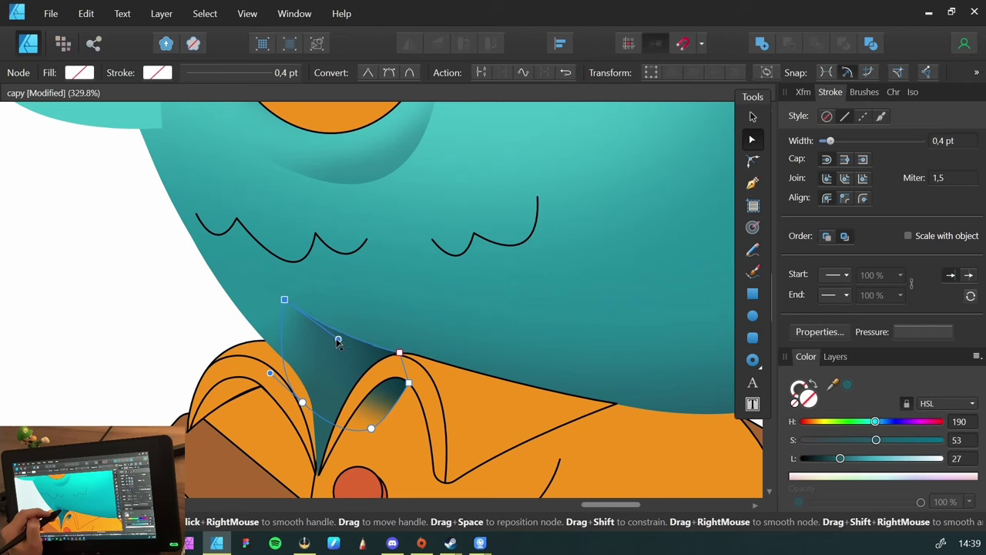
{"action": "key", "text": "v"}
{"action": "left_click", "coordinate": [209, 330]}
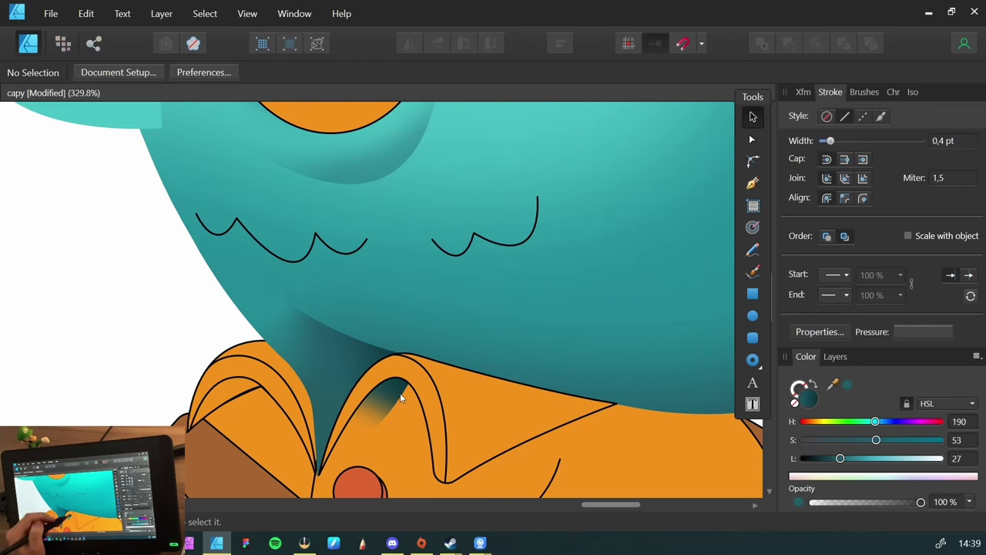
Pull the clipping shape's lower nodes near the collar inward to reduce the shadow spilling onto the orange fabric
{"action": "left_click", "coordinate": [350, 351]}
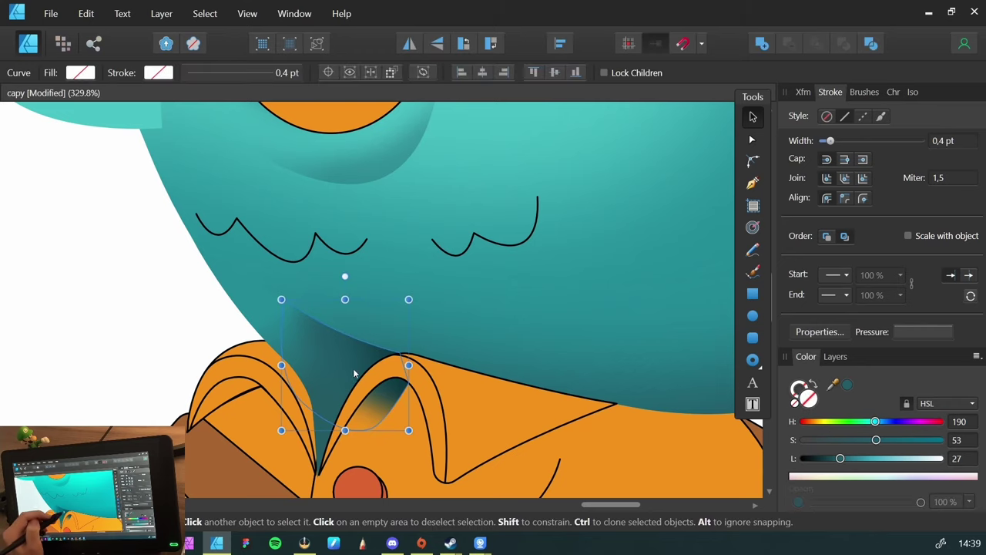
{"action": "key", "text": "a"}
{"action": "left_click", "coordinate": [385, 422]}
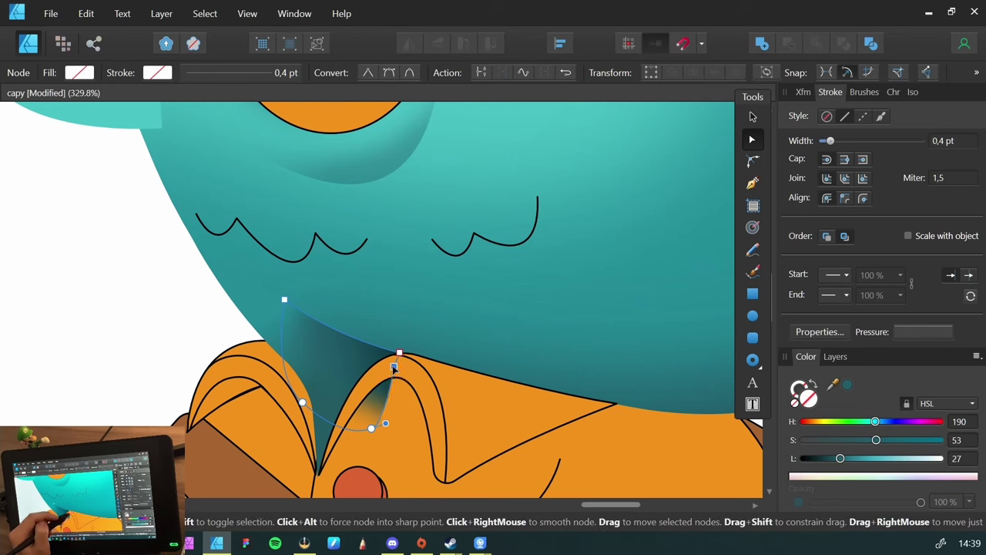
{"action": "left_click_drag", "start_coordinate": [384, 421], "coordinate": [367, 421]}
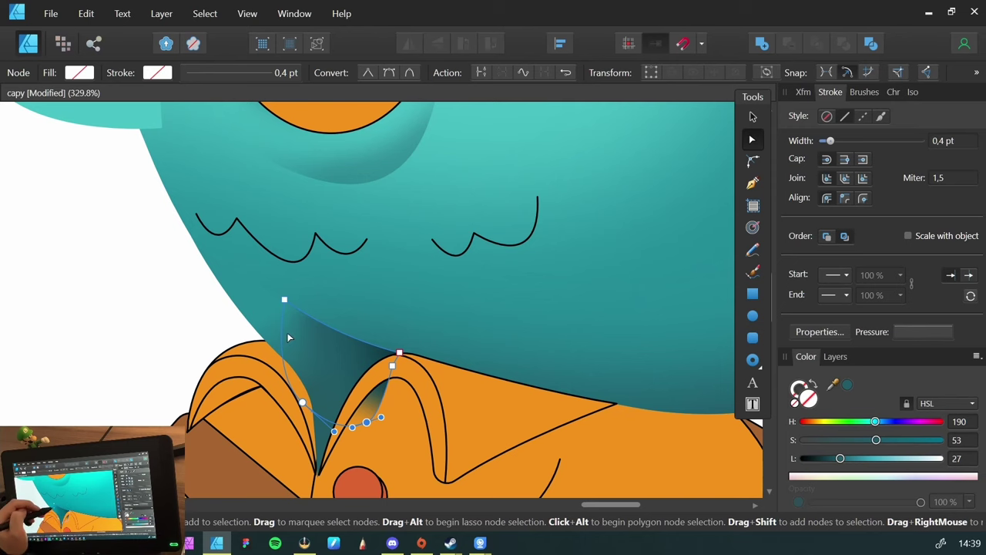
Move the clipping shape's lower nodes up along the collar fold and place its lowest node at the tip of the collar notch
{"action": "left_click_drag", "start_coordinate": [367, 422], "coordinate": [360, 393]}
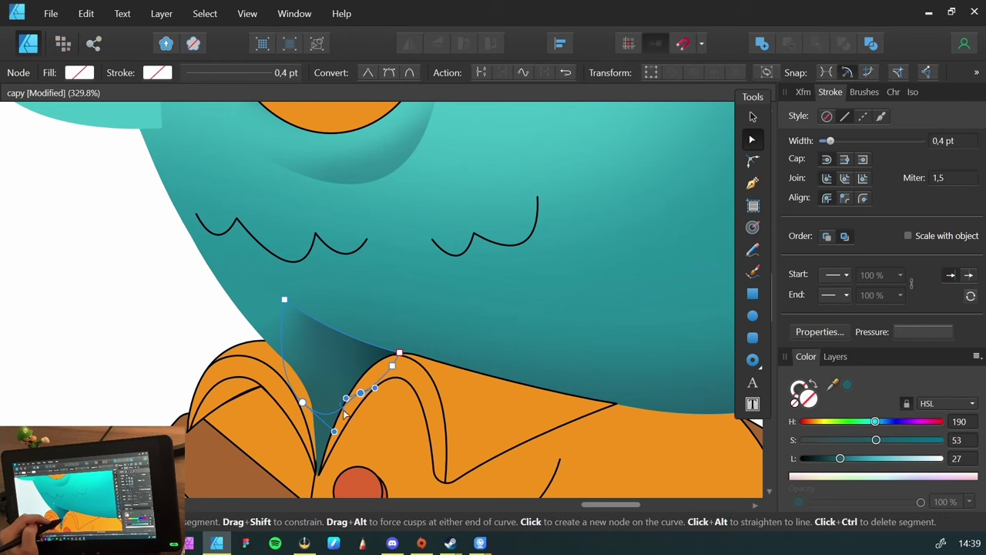
{"action": "left_click_drag", "start_coordinate": [346, 399], "coordinate": [318, 467]}
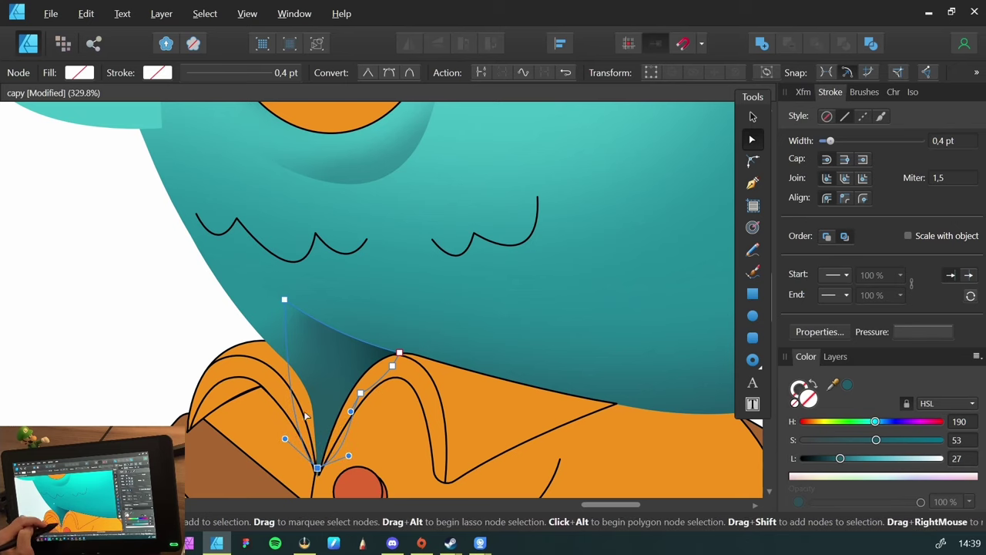
{"action": "key", "text": "v"}
{"action": "left_click", "coordinate": [200, 330]}
{"action": "left_click_drag", "start_coordinate": [277, 323], "coordinate": [165, 390]}
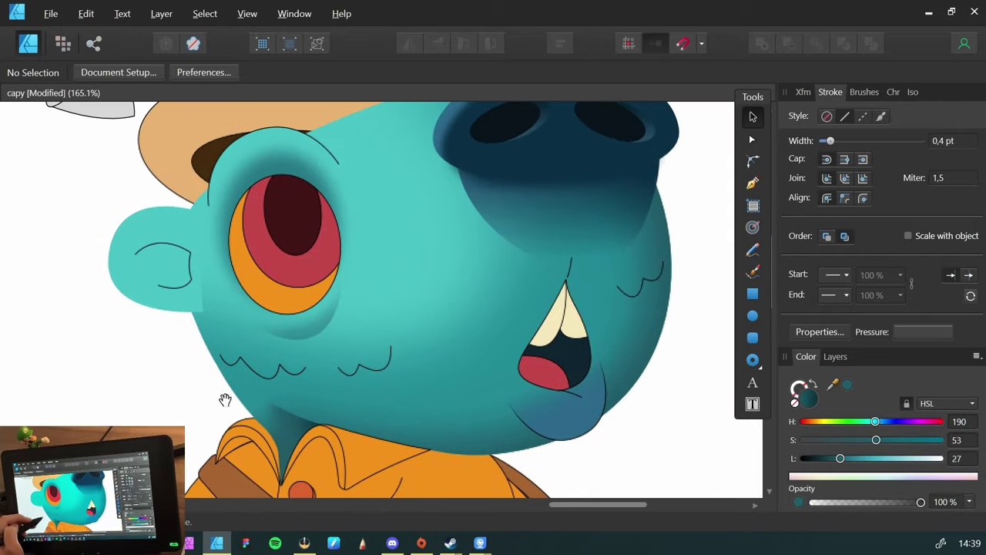
{"action": "left_click_drag", "start_coordinate": [222, 398], "coordinate": [196, 373]}
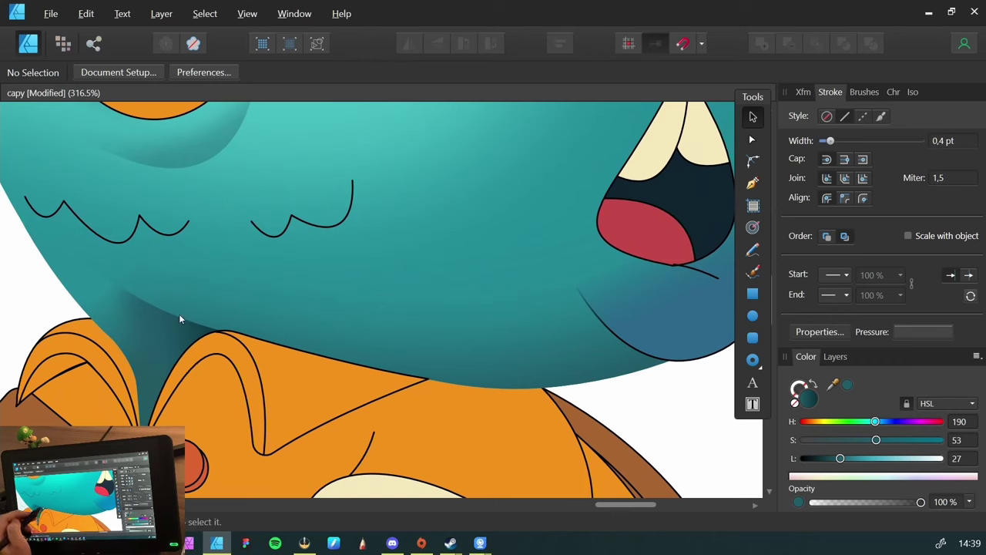
{"action": "key", "text": "p"}
{"action": "left_click", "coordinate": [133, 298]}
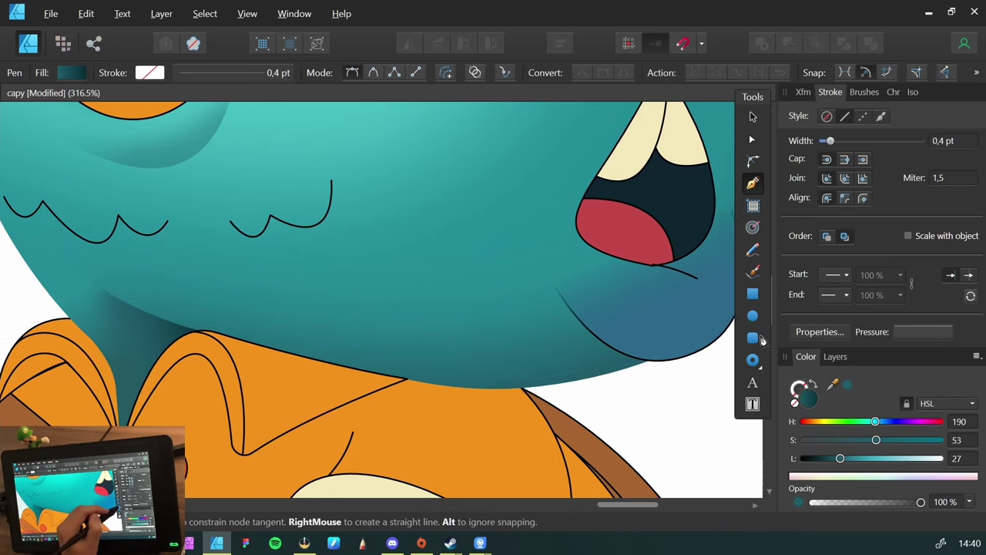
{"action": "left_click_drag", "start_coordinate": [744, 344], "coordinate": [705, 380]}
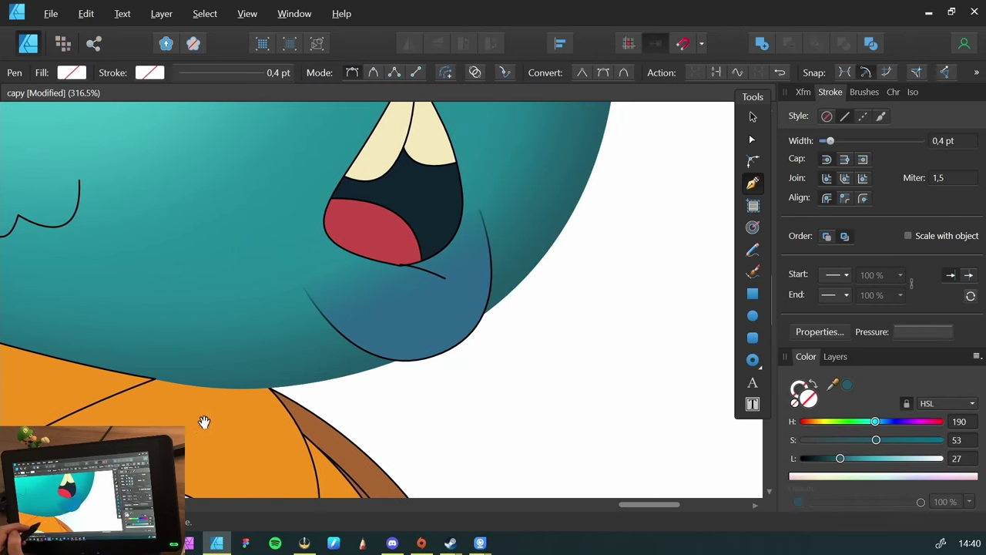
{"action": "left_click_drag", "start_coordinate": [204, 422], "coordinate": [327, 451]}
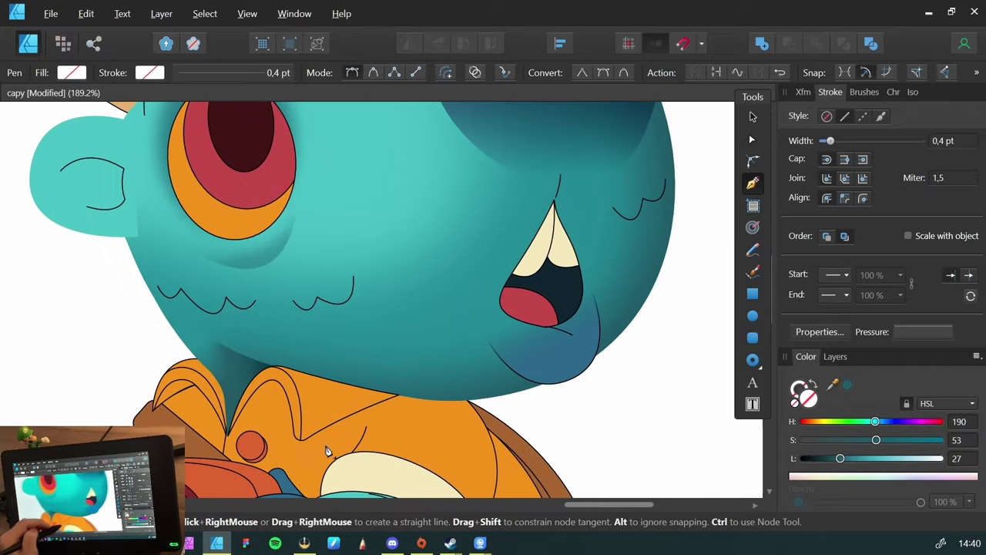
{"action": "key", "text": "Escape"}
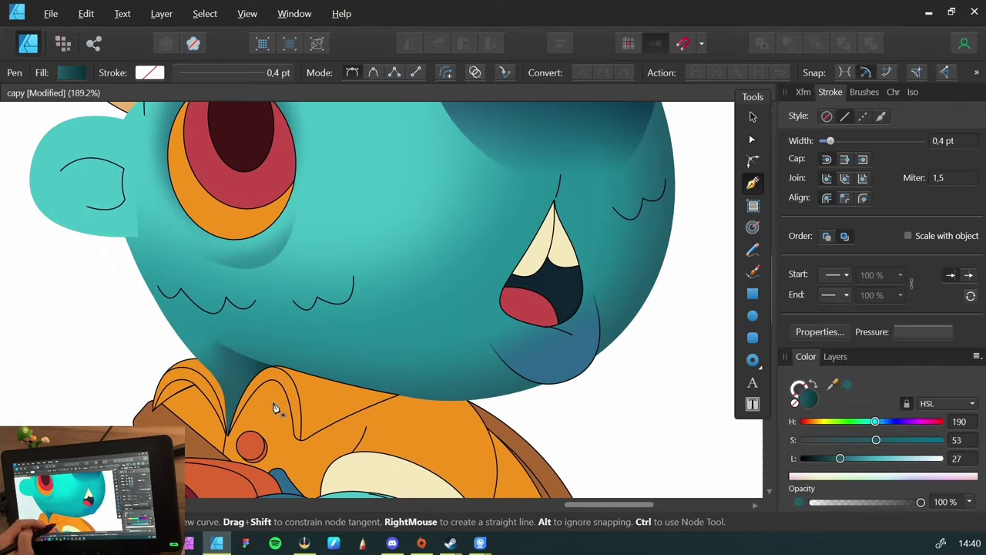
Draw a closed Pen shape whose upper edge follows the jawline from the neck shadow to the chin and which extends below over the shirt
{"action": "left_click", "coordinate": [220, 347]}
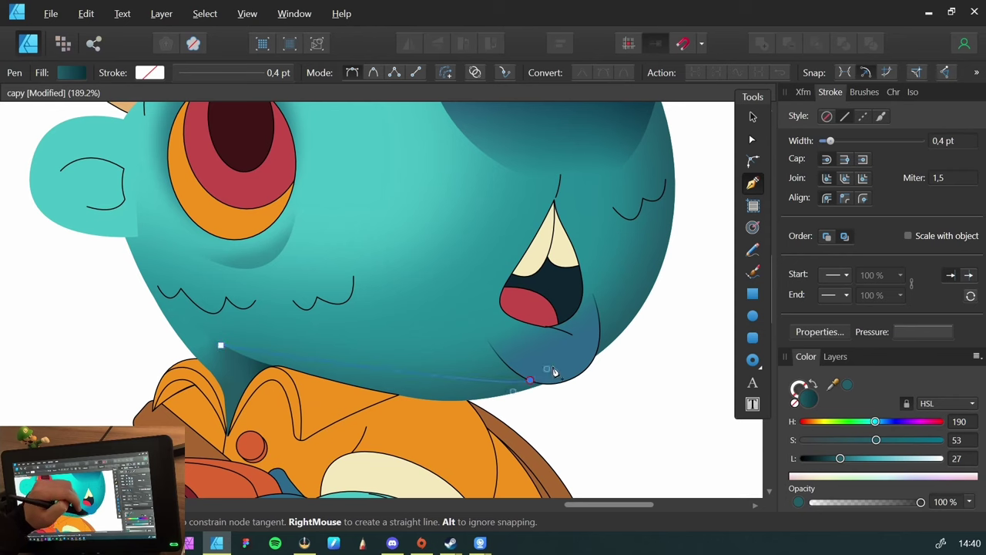
{"action": "left_click_drag", "start_coordinate": [601, 359], "coordinate": [601, 359]}
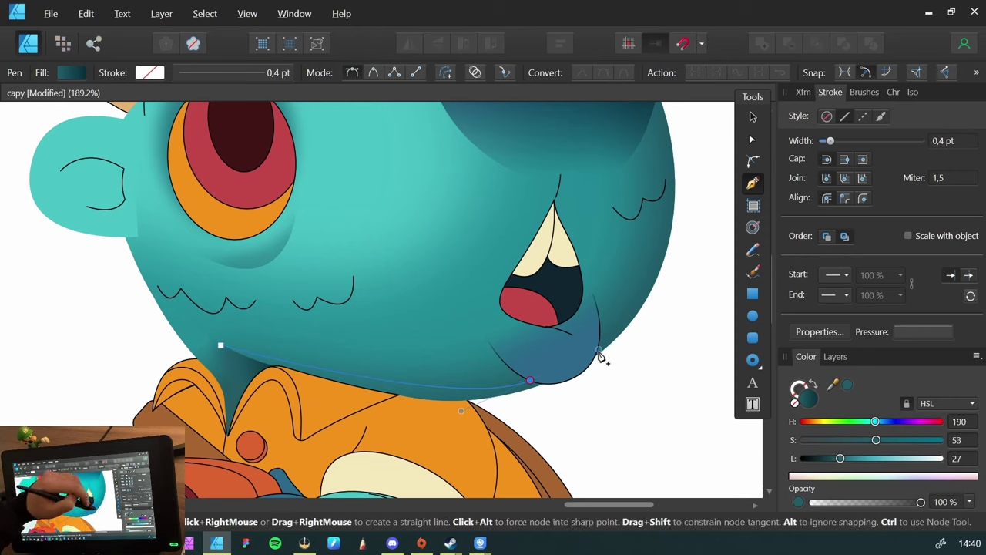
{"action": "left_click", "coordinate": [581, 420]}
{"action": "left_click", "coordinate": [355, 465]}
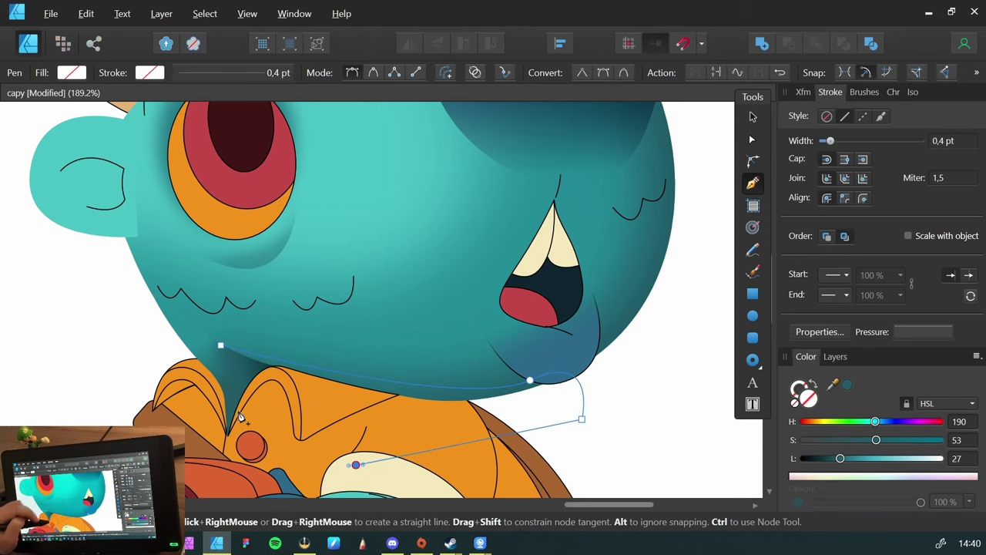
{"action": "left_click", "coordinate": [221, 346]}
{"action": "key", "text": "v"}
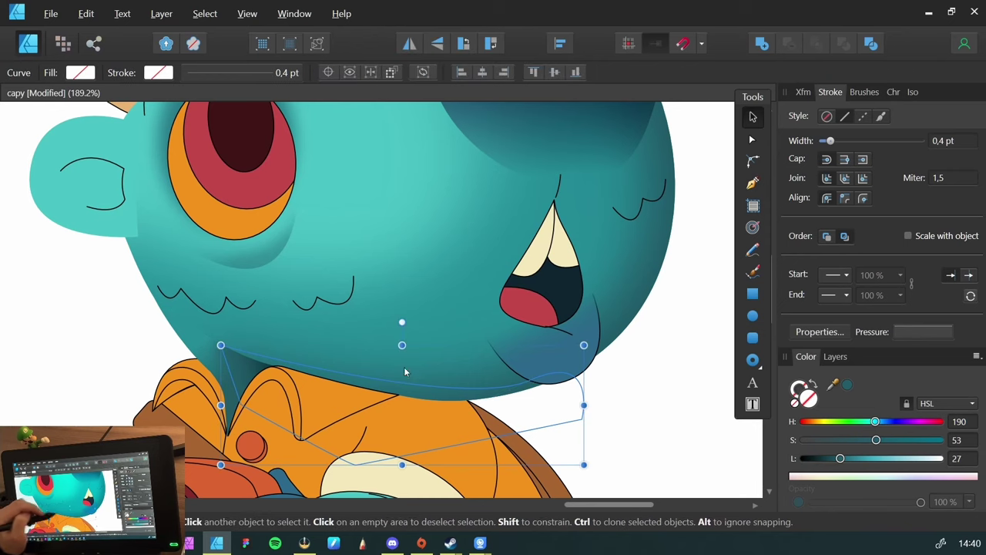
Fill the jaw shape with a sampled dark teal, HSL 189, 53, 27, and nest it inside the face shape
{"action": "key", "text": "ctrl+d"}
{"action": "left_click_drag", "start_coordinate": [833, 384], "coordinate": [668, 223]}
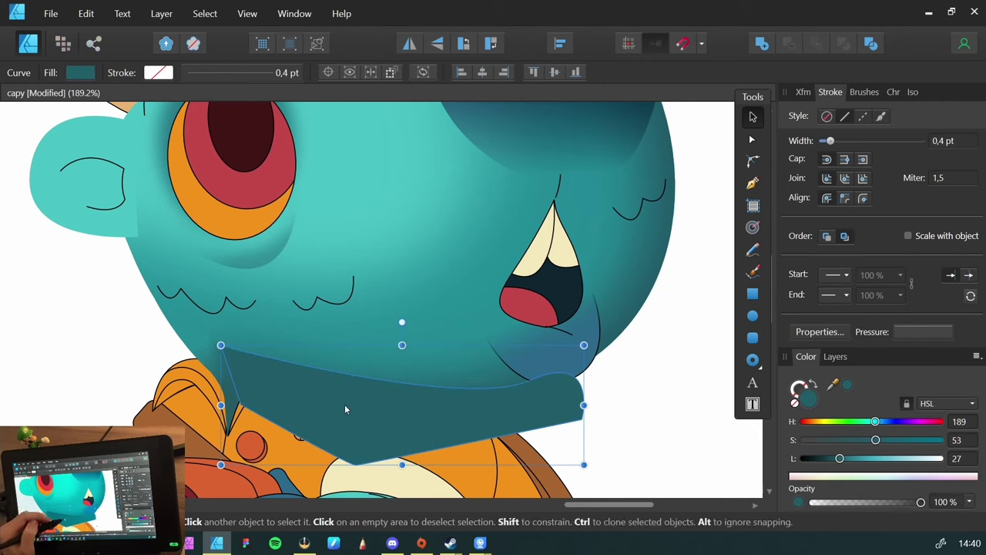
{"action": "key", "text": "Delete"}
{"action": "left_click", "coordinate": [326, 363]}
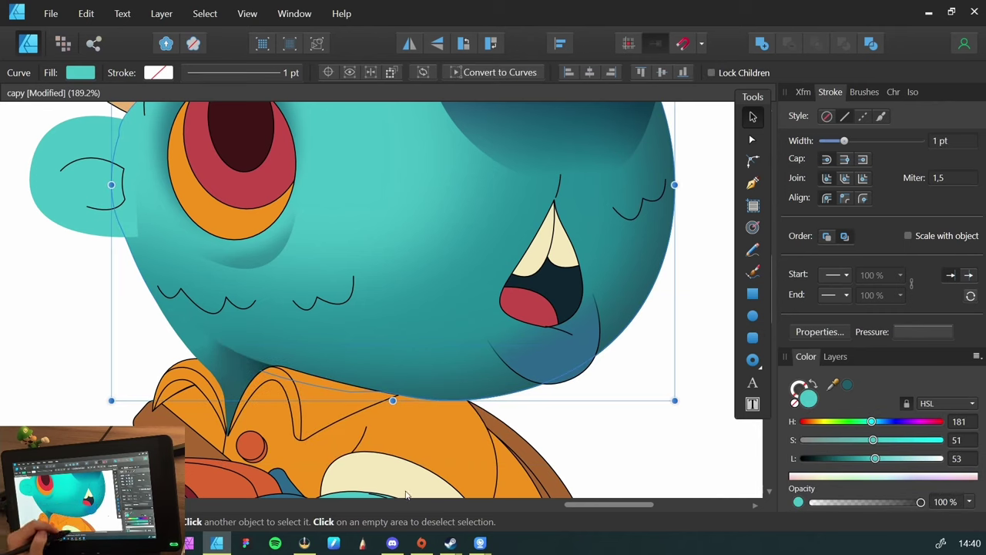
{"action": "key", "text": "ctrl+z"}
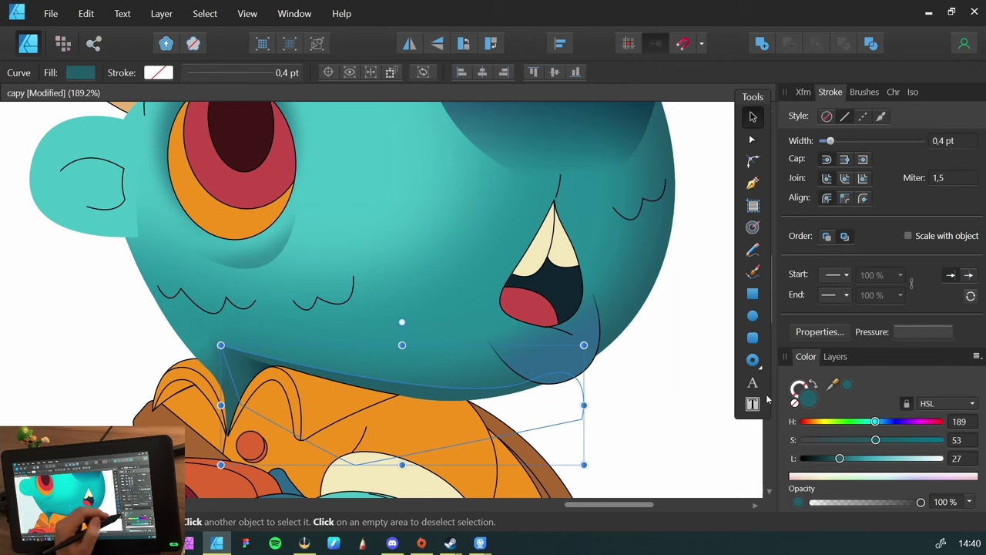
Apply a Gaussian blur with a 7.7 px radius to the clipped jaw shape
{"action": "key", "text": "ctrl+shift+e"}
{"action": "left_click_drag", "start_coordinate": [744, 180], "coordinate": [813, 188]}
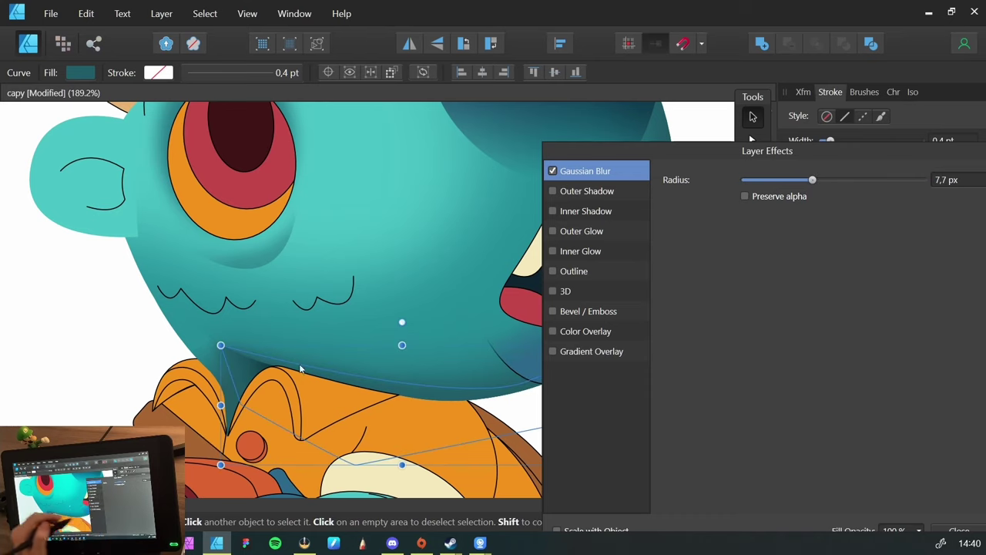
{"action": "key", "text": "Return"}
{"action": "left_click", "coordinate": [88, 326]}
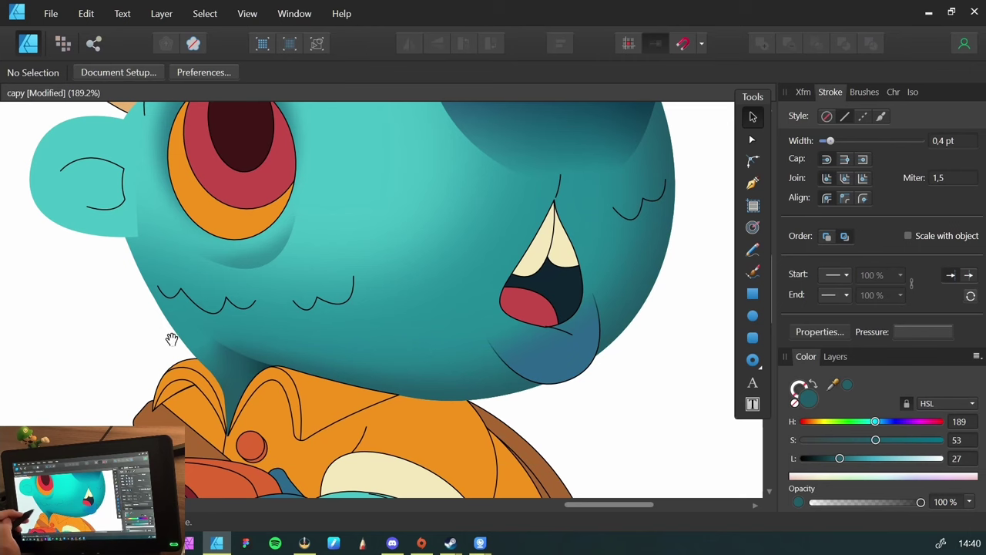
Raise the clipped jaw shape's Gaussian blur radius to 15.6 px and save the document
{"action": "left_click", "coordinate": [348, 373]}
{"action": "key", "text": "ctrl+shift+e"}
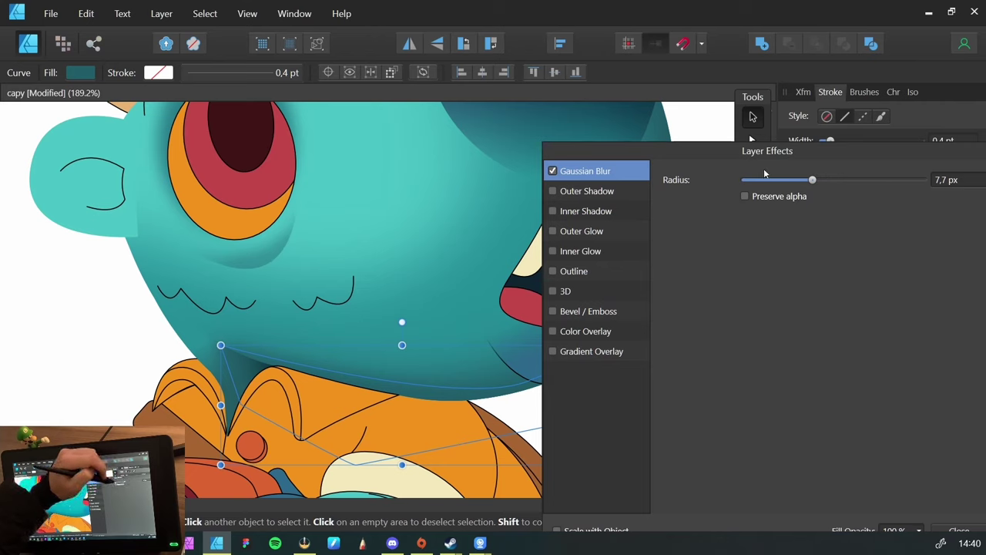
{"action": "left_click_drag", "start_coordinate": [811, 180], "coordinate": [833, 185]}
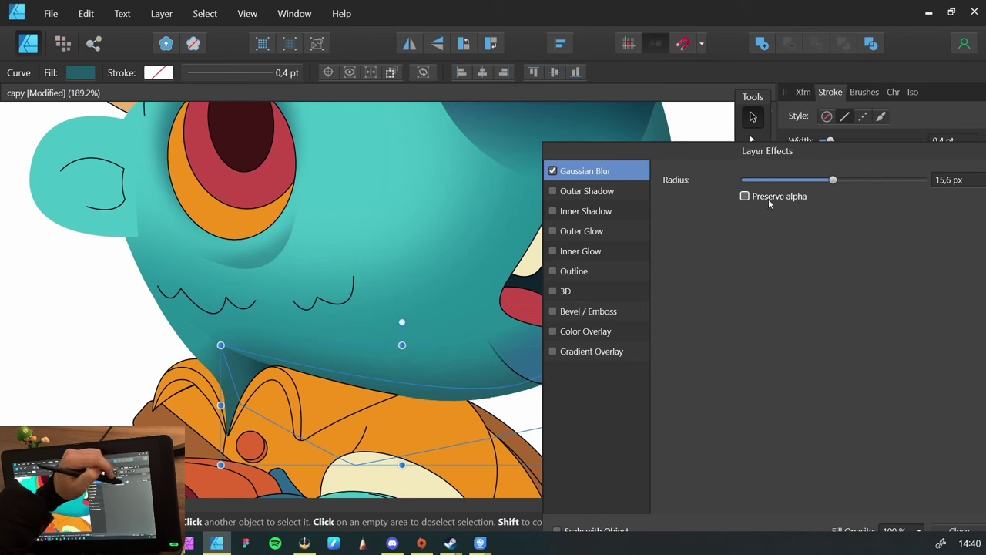
{"action": "key", "text": "Escape"}
{"action": "key", "text": "ctrl+d"}
{"action": "key", "text": "z"}
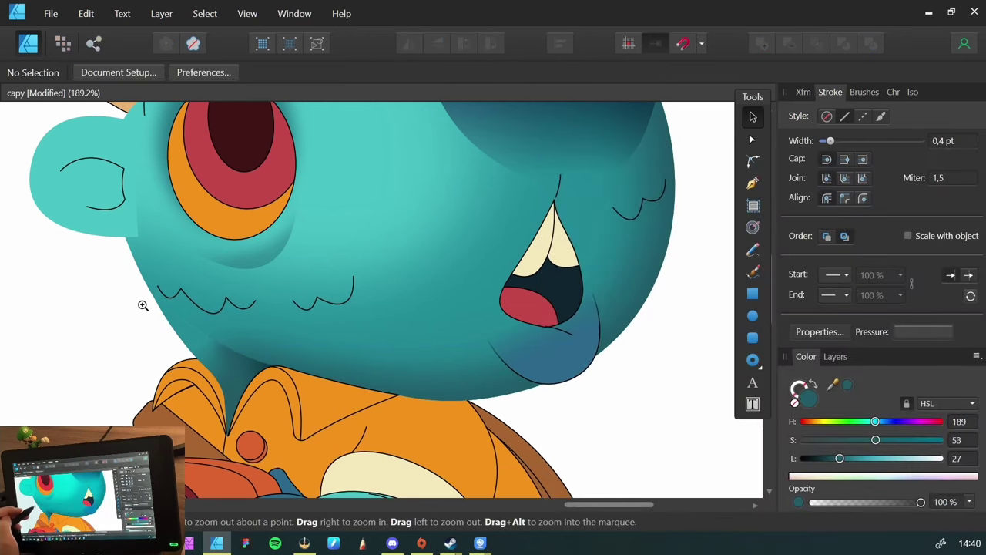
{"action": "left_click_drag", "start_coordinate": [131, 326], "coordinate": [107, 335]}
{"action": "left_click_drag", "start_coordinate": [136, 295], "coordinate": [238, 354]}
{"action": "key", "text": "ctrl+s"}
Move the middle peak node of the short wavy cheek line below the eye slightly upward
{"action": "key", "text": "z"}
{"action": "mouse_move", "coordinate": [321, 366]}
{"action": "left_mouse_down"}
{"action": "mouse_move", "coordinate": [333, 373]}
{"action": "mouse_move", "coordinate": [238, 347]}
{"action": "mouse_move", "coordinate": [227, 377]}
{"action": "mouse_move", "coordinate": [154, 323]}
{"action": "mouse_move", "coordinate": [202, 347]}
{"action": "mouse_move", "coordinate": [298, 326]}
{"action": "mouse_move", "coordinate": [315, 359]}
{"action": "mouse_move", "coordinate": [246, 388]}
{"action": "mouse_move", "coordinate": [216, 342]}
{"action": "mouse_move", "coordinate": [242, 346]}
{"action": "left_mouse_up"}
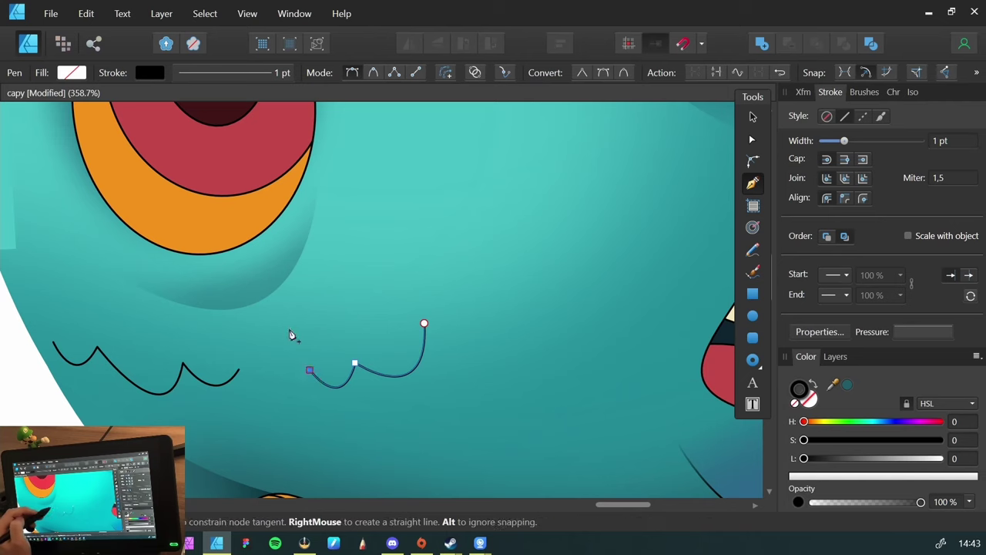
{"action": "left_click_drag", "start_coordinate": [286, 346], "coordinate": [326, 346]}
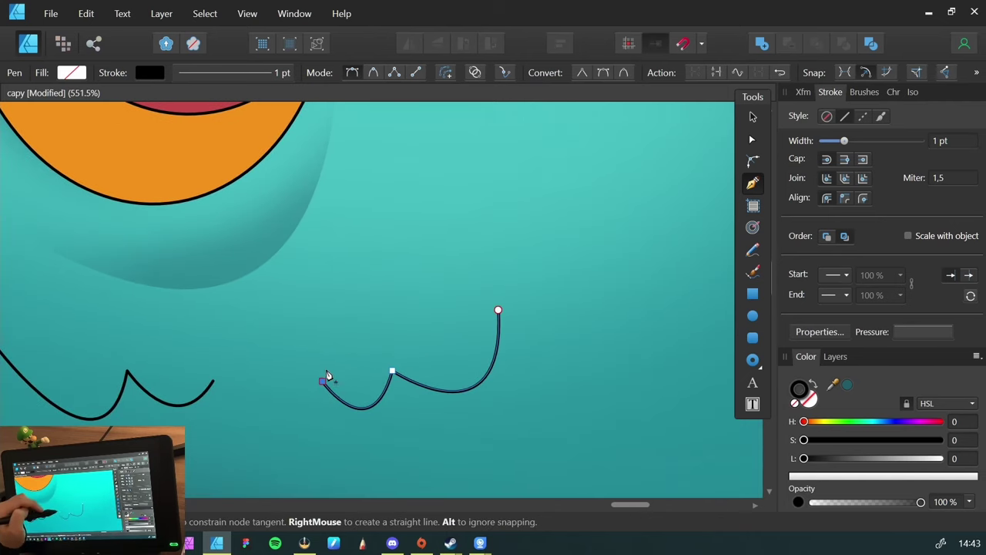
{"action": "left_click_drag", "start_coordinate": [381, 316], "coordinate": [193, 374]}
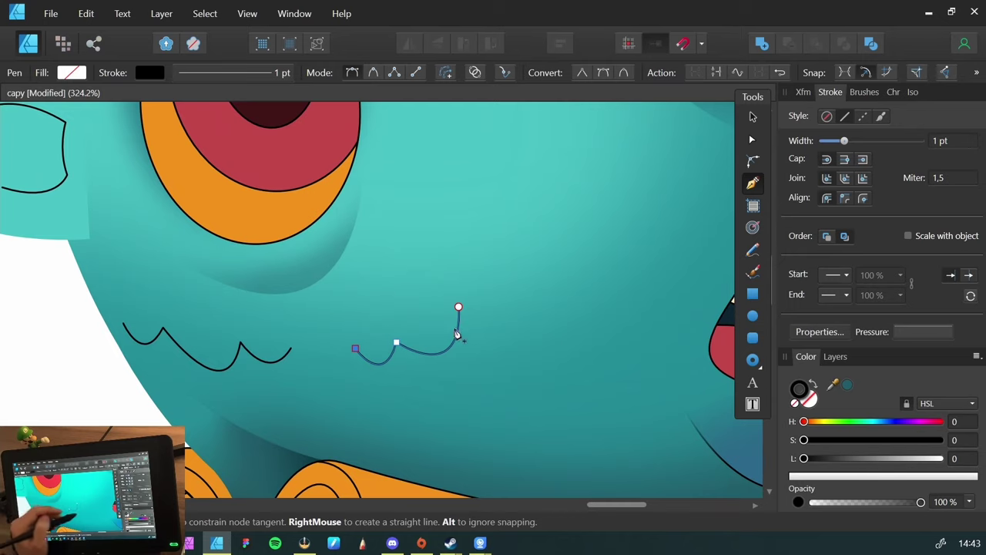
{"action": "left_click_drag", "start_coordinate": [458, 333], "coordinate": [337, 347]}
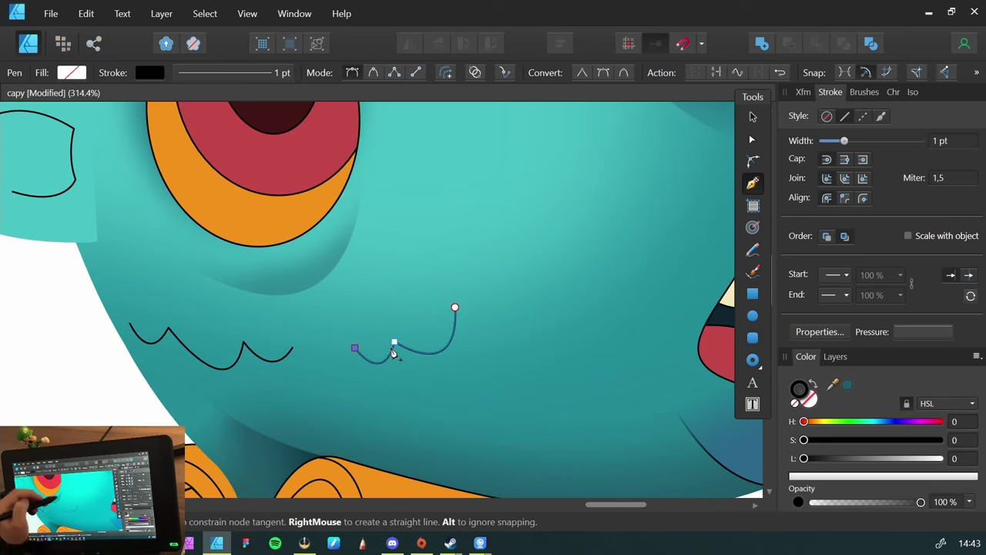
{"action": "left_click_drag", "start_coordinate": [356, 302], "coordinate": [401, 301]}
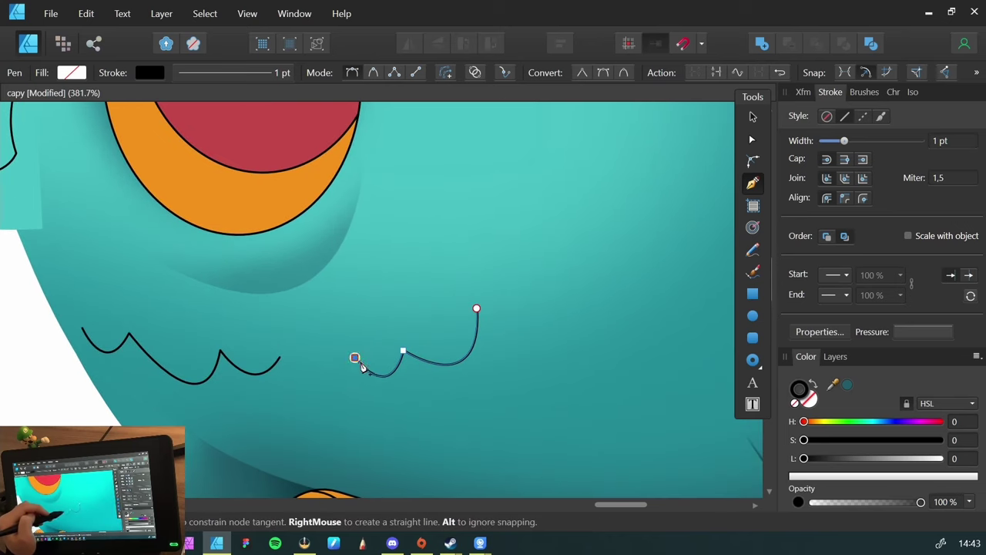
{"action": "left_click_drag", "start_coordinate": [351, 333], "coordinate": [378, 408]}
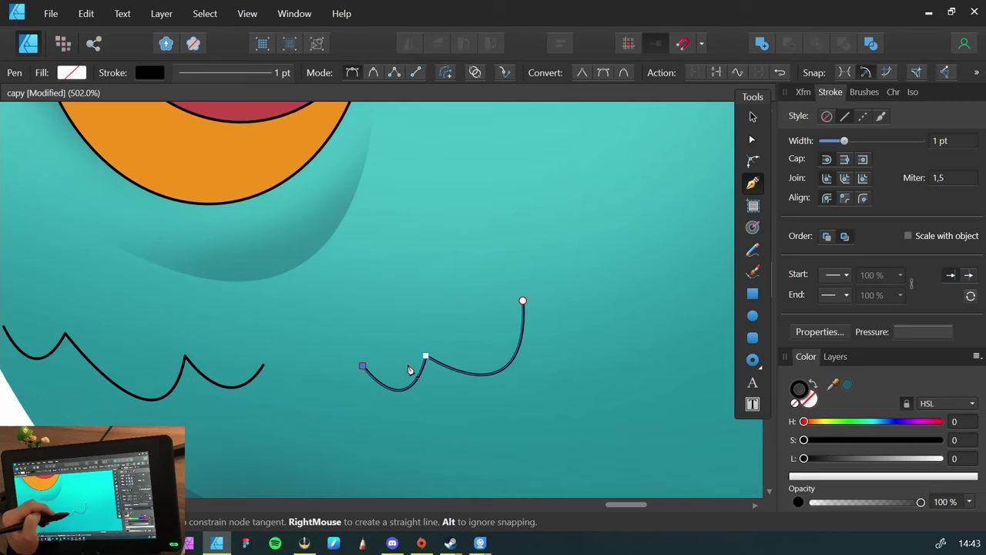
{"action": "key", "text": "a"}
{"action": "left_click_drag", "start_coordinate": [425, 356], "coordinate": [414, 331]}
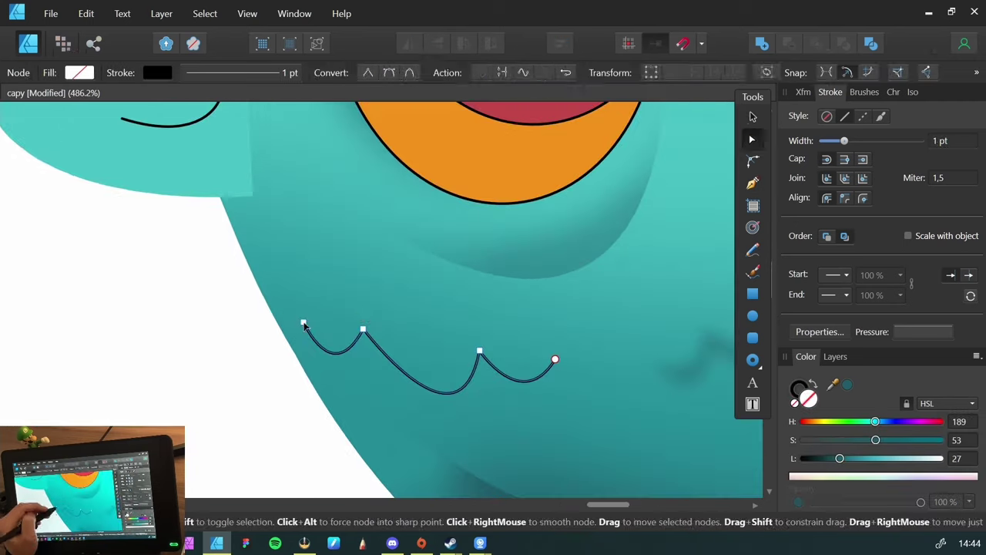
Add Pen points alongside the longer zigzag cheek line near the face edge to outline a fur tuft shape
{"action": "key", "text": "p"}
{"action": "left_click", "coordinate": [363, 303]}
{"action": "left_click", "coordinate": [419, 359]}
{"action": "left_click", "coordinate": [471, 346]}
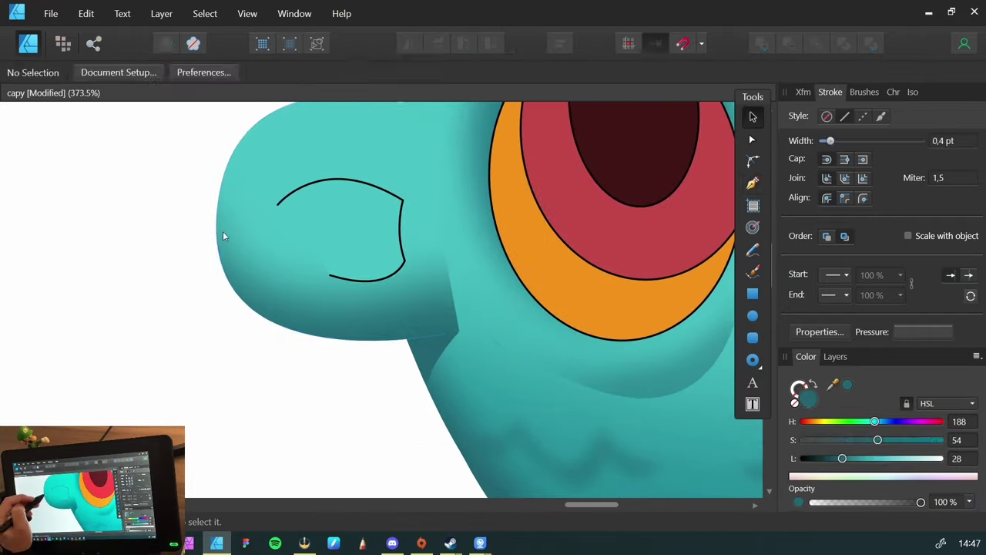
Close the ear's open outline with a curved edge running from its lower inner end node to its upper inner end node
{"action": "left_click", "coordinate": [266, 256]}
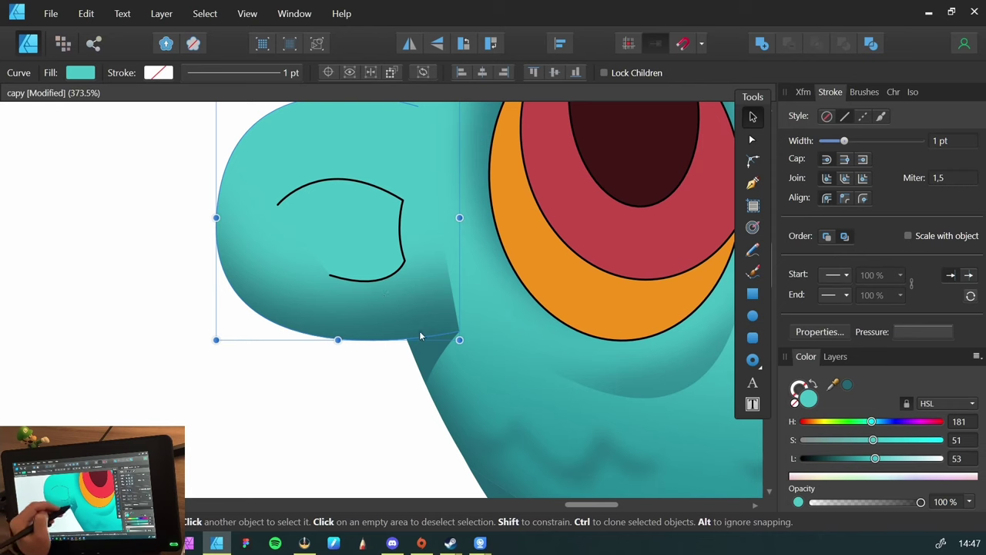
{"action": "key", "text": "p"}
{"action": "left_click", "coordinate": [460, 333]}
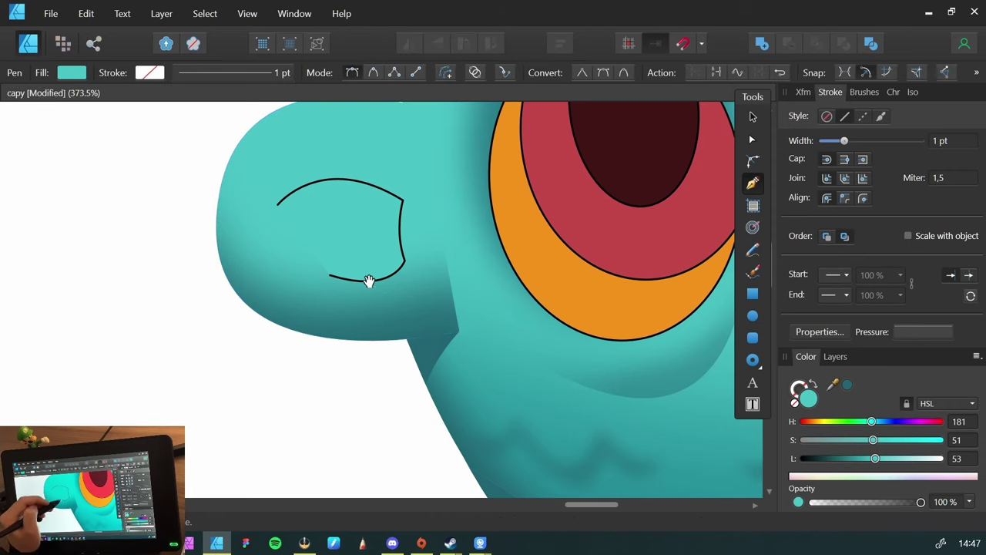
{"action": "left_click_drag", "start_coordinate": [370, 279], "coordinate": [326, 356]}
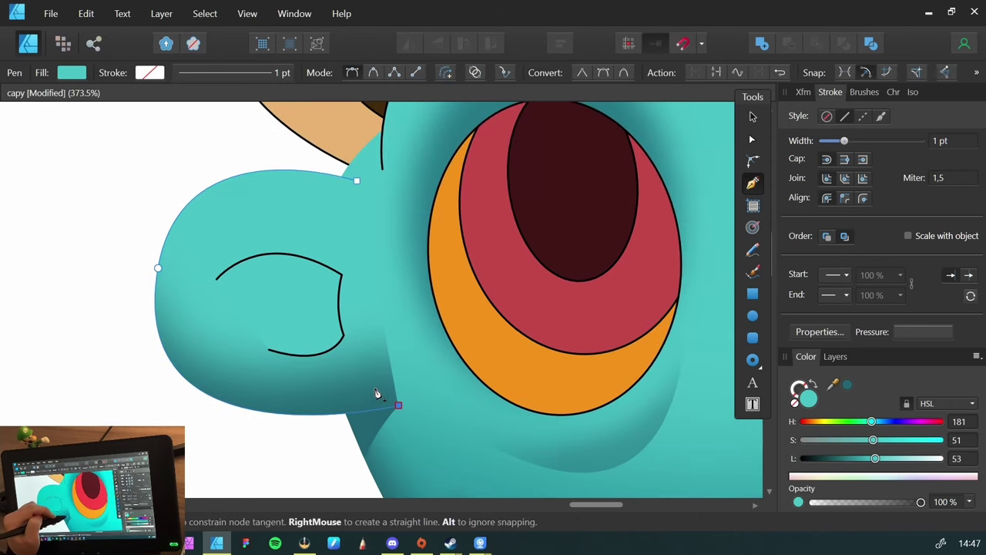
{"action": "key", "text": "v"}
{"action": "key", "text": "p"}
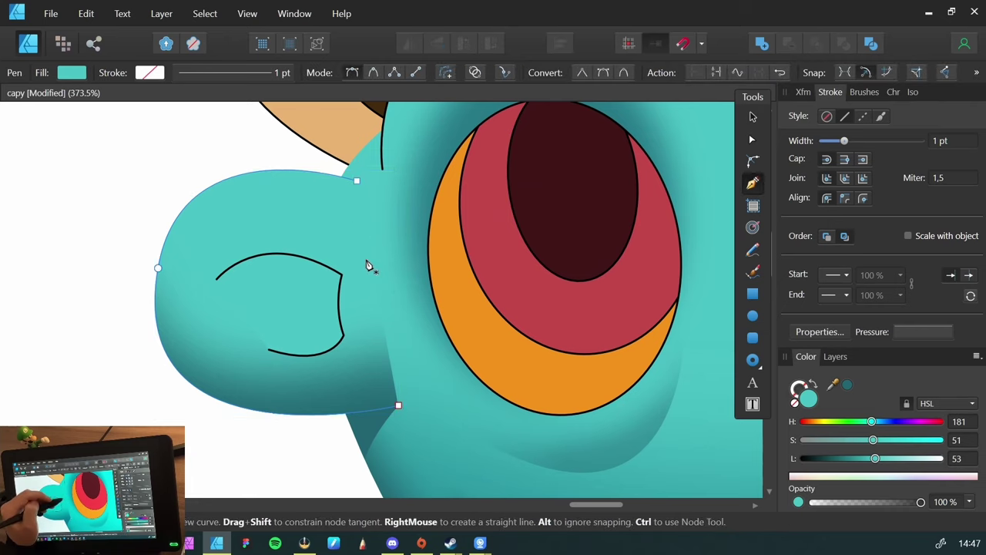
{"action": "left_click", "coordinate": [398, 404], "text": "ctrl"}
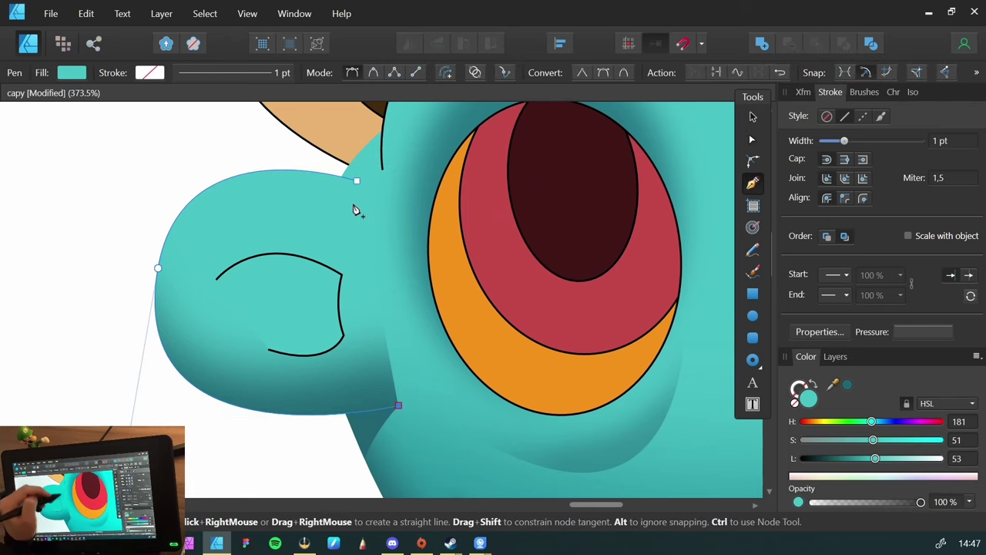
{"action": "left_click_drag", "start_coordinate": [357, 185], "coordinate": [283, 160]}
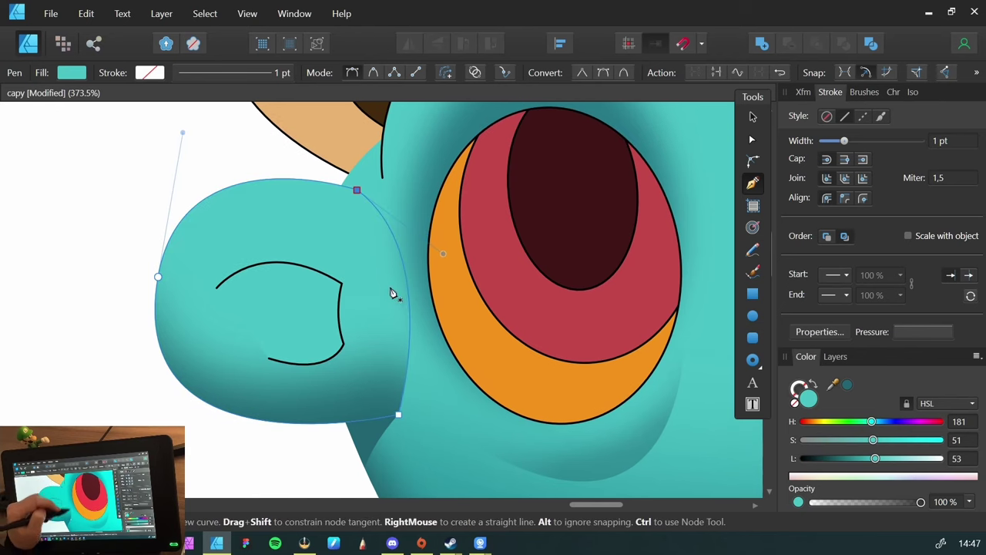
{"action": "key", "text": "a"}
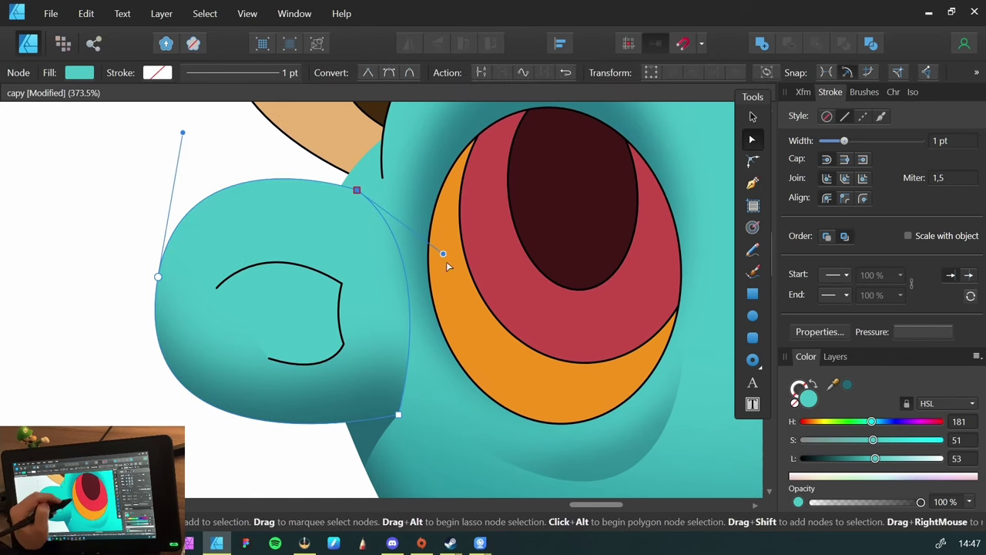
Bulge the ear's inner edge further toward the eye by extending its upper inner node's curve handle
{"action": "left_click_drag", "start_coordinate": [443, 254], "coordinate": [462, 282]}
{"action": "key", "text": "v"}
{"action": "left_click", "coordinate": [117, 179]}
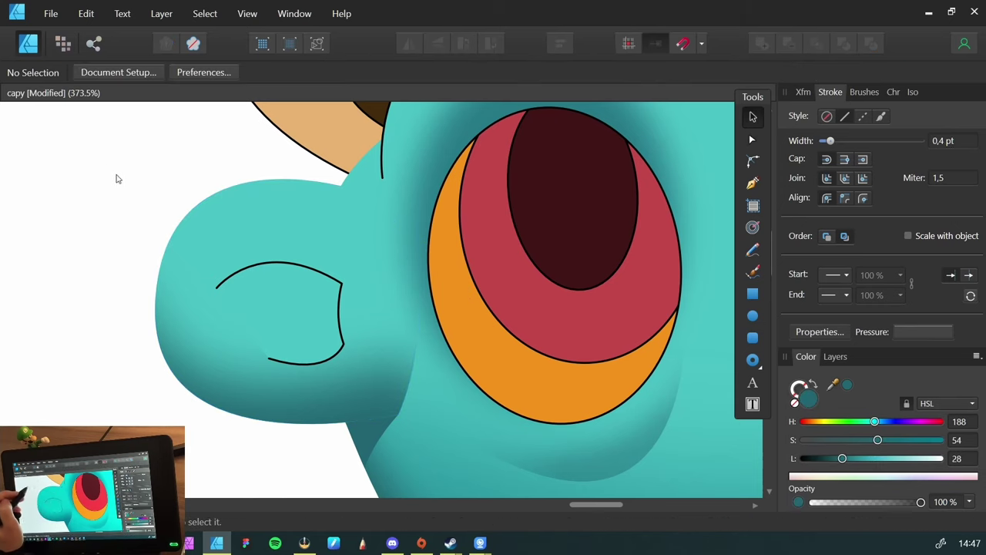
Nudge the small dark shadow shape under the ear, where it meets the jaw, slightly to the right
{"action": "key", "text": "ctrl+space"}
{"action": "mouse_move", "coordinate": [346, 342]}
{"action": "left_mouse_down"}
{"action": "mouse_move", "coordinate": [128, 368]}
{"action": "mouse_move", "coordinate": [372, 347]}
{"action": "mouse_move", "coordinate": [403, 409]}
{"action": "mouse_move", "coordinate": [337, 342]}
{"action": "left_mouse_up"}
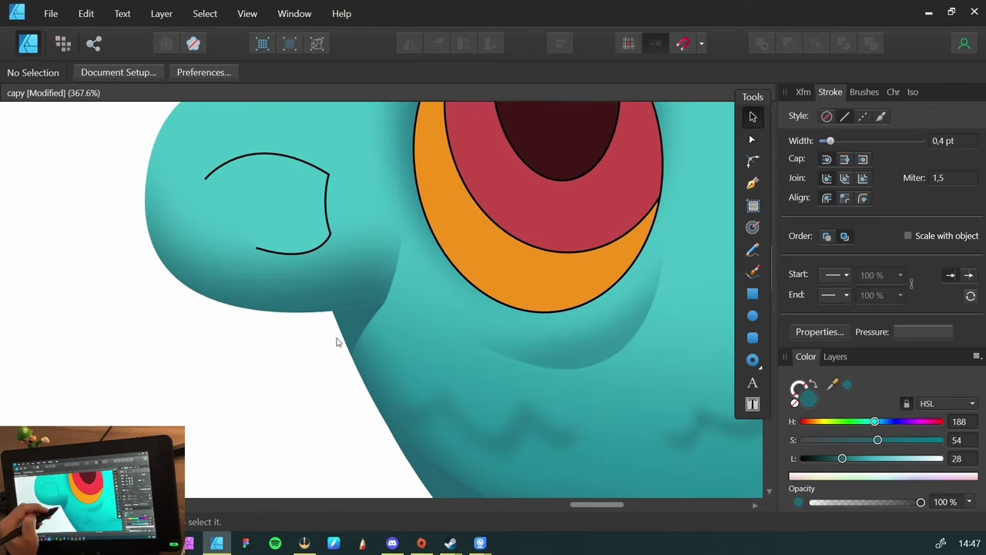
{"action": "left_click", "coordinate": [353, 325]}
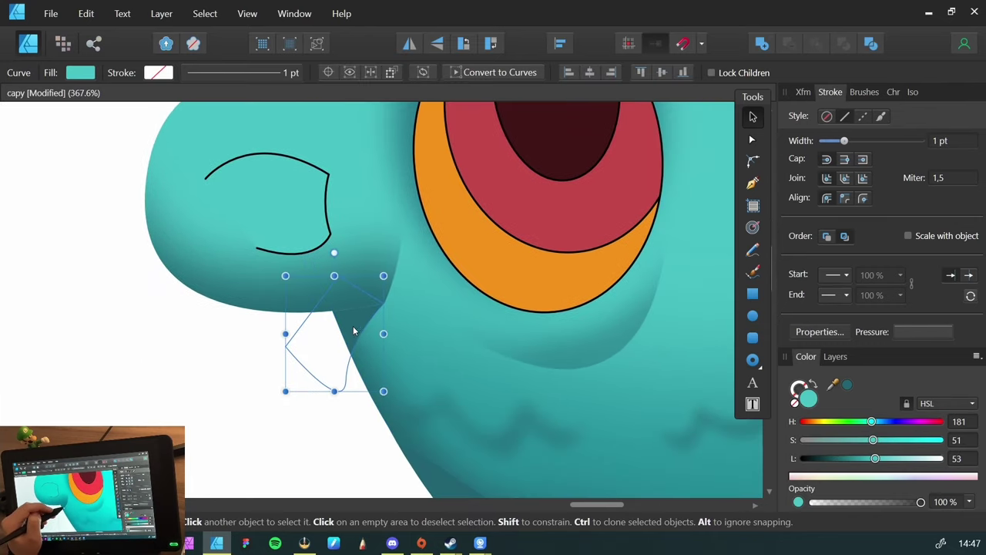
{"action": "left_click_drag", "start_coordinate": [293, 355], "coordinate": [293, 353]}
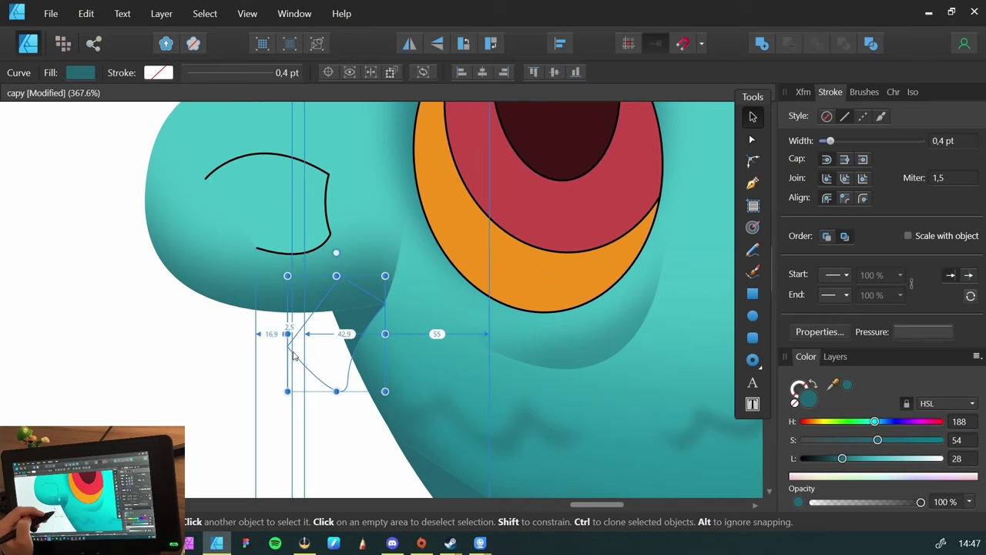
{"action": "left_click", "coordinate": [187, 350]}
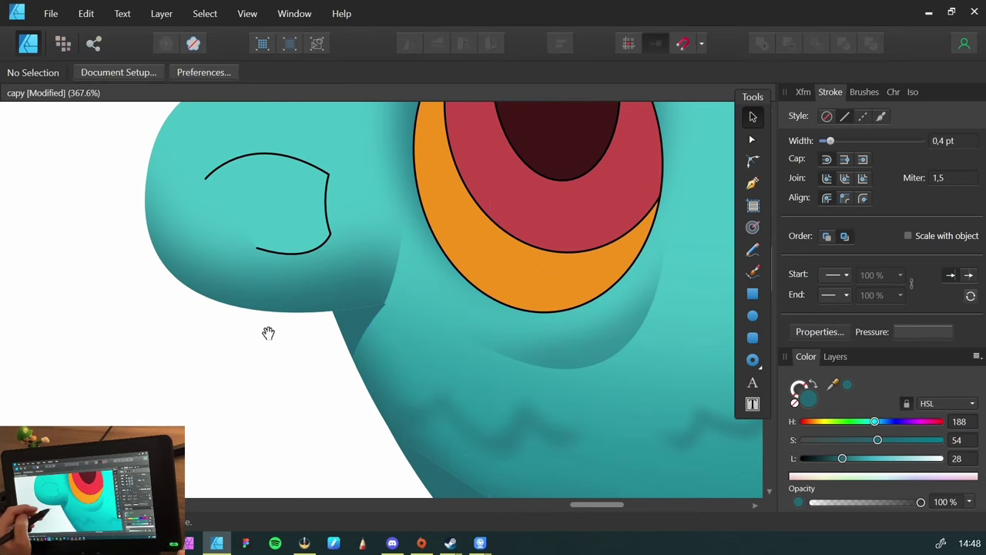
Close the open inner-ear line with a curved Pen segment from its lower end node to its upper outer end node
{"action": "left_click_drag", "start_coordinate": [268, 333], "coordinate": [222, 374]}
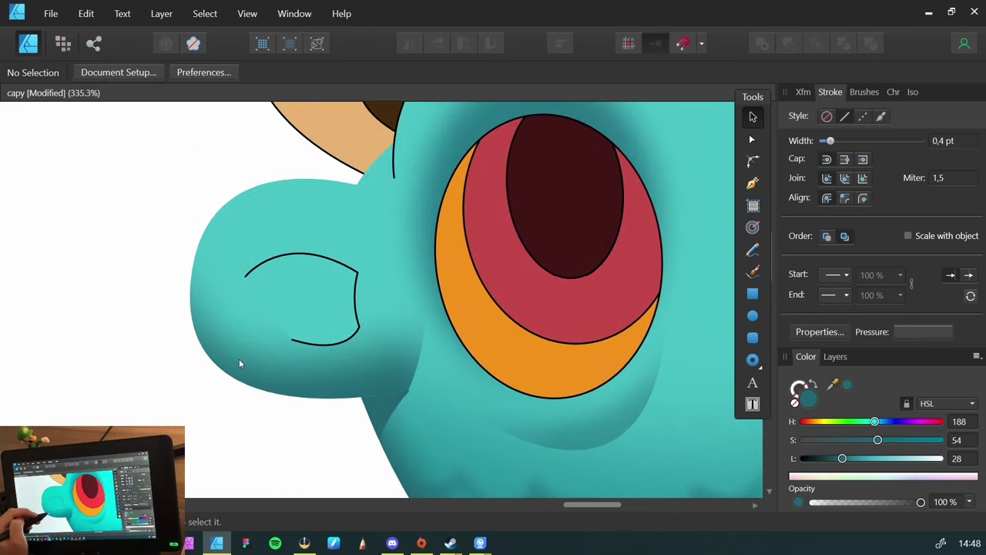
{"action": "left_click", "coordinate": [263, 268]}
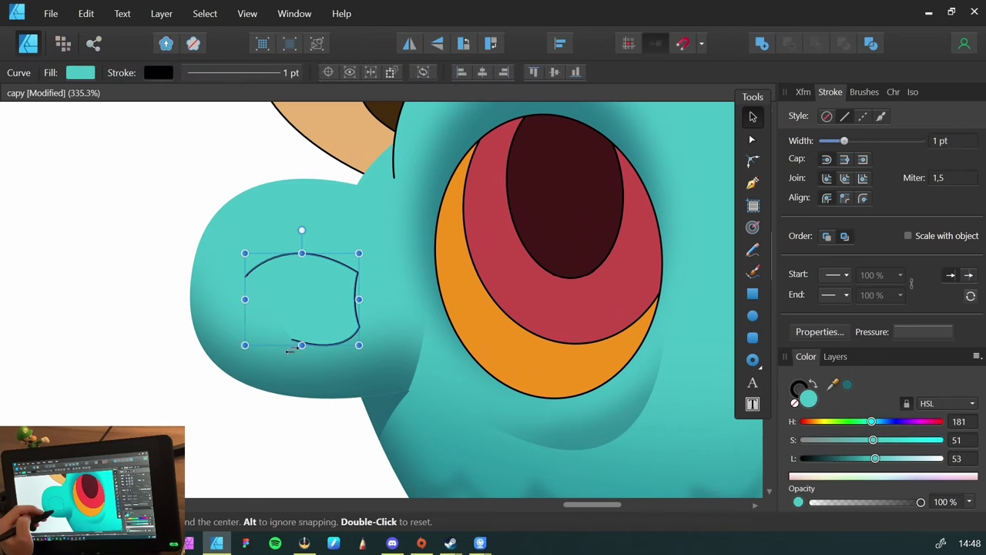
{"action": "key", "text": "a"}
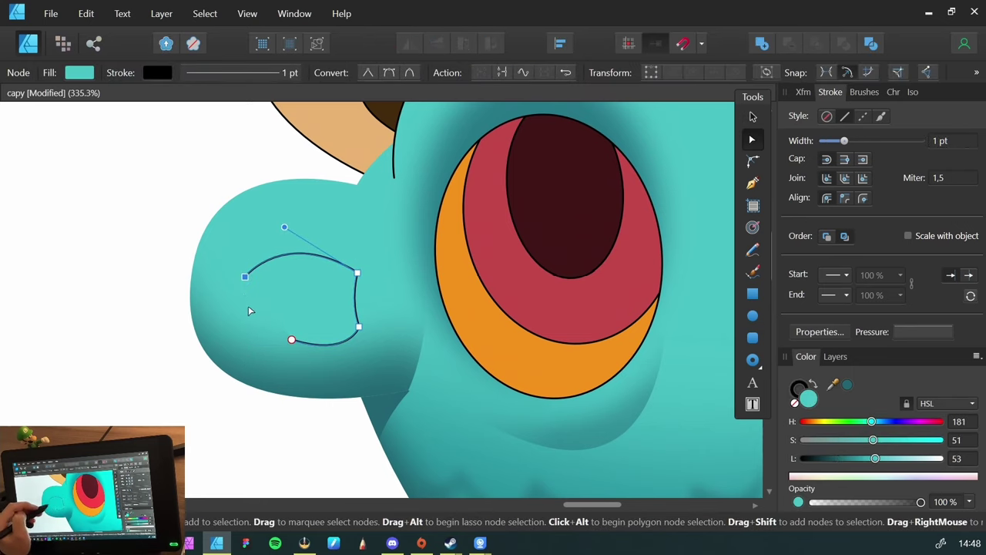
{"action": "key", "text": "p"}
{"action": "left_click_drag", "start_coordinate": [291, 340], "coordinate": [361, 360]}
{"action": "key", "text": "v"}
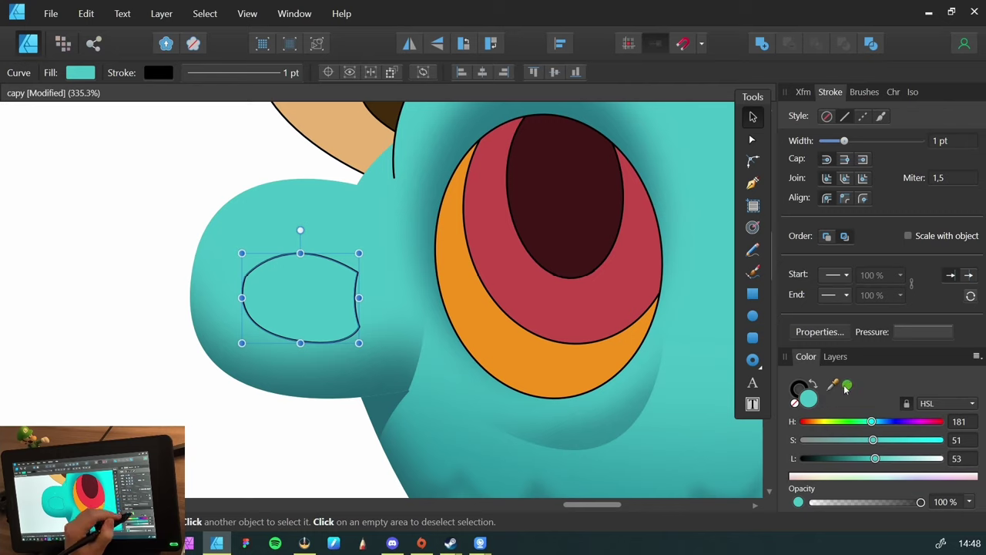
Fill the inner-ear shape with a dark teal sampled from the ear's lower shadow and remove its outline
{"action": "left_click_drag", "start_coordinate": [846, 388], "coordinate": [379, 387]}
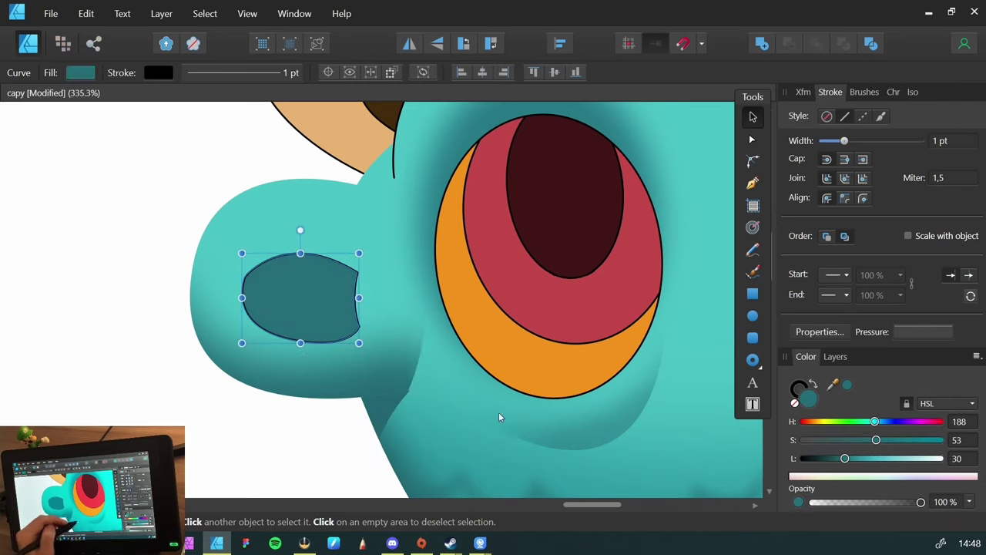
{"action": "left_click", "coordinate": [800, 385]}
{"action": "left_click", "coordinate": [795, 402]}
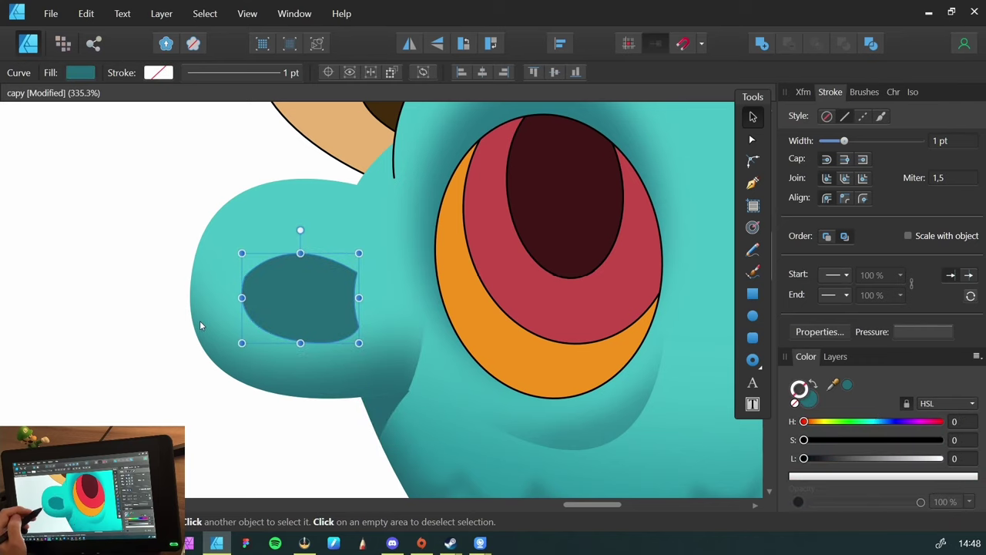
{"action": "key", "text": "p"}
{"action": "left_click", "coordinate": [164, 322]}
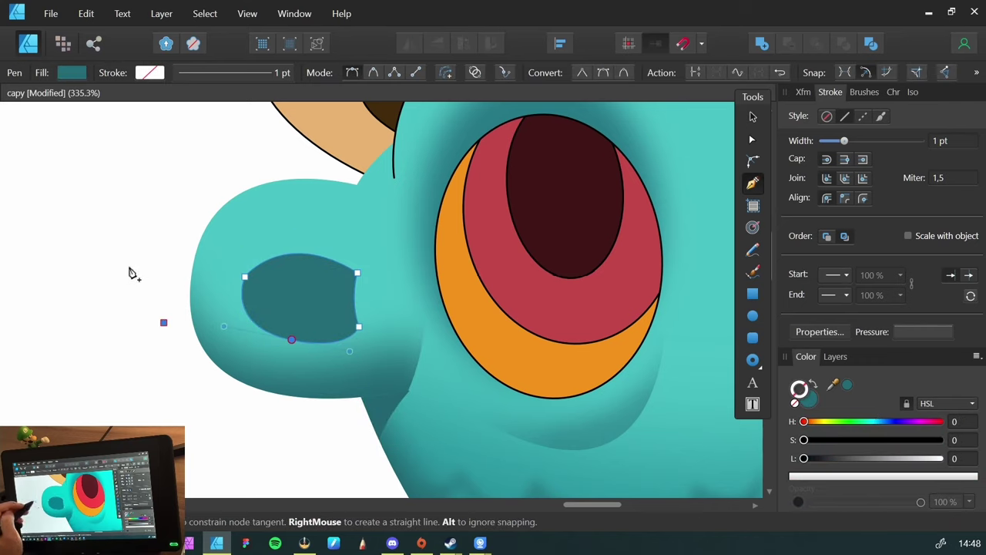
{"action": "key", "text": "v"}
{"action": "left_click", "coordinate": [155, 293]}
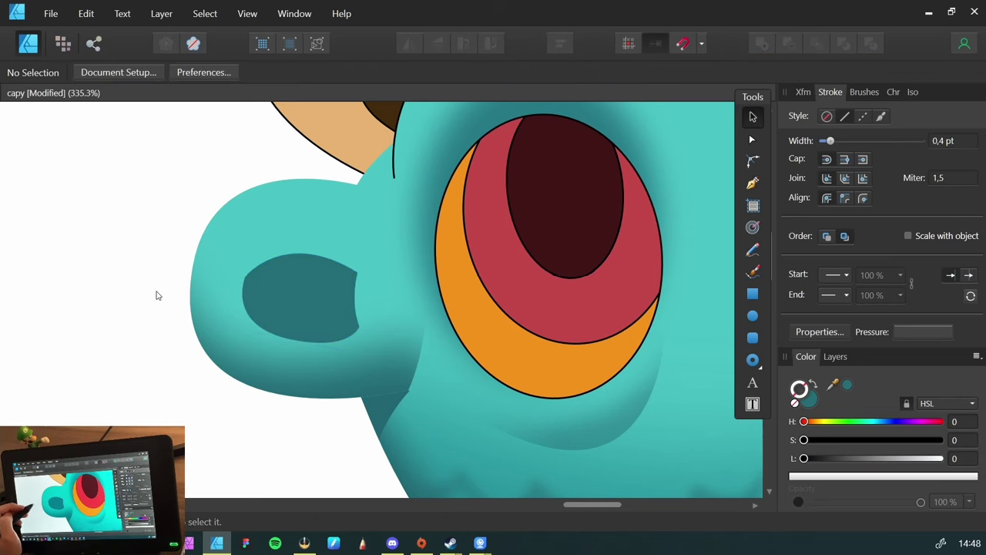
Round the inner-ear shape's sharp outer corner with the Corner tool at a radius of 21.2 px
{"action": "left_click", "coordinate": [231, 295]}
{"action": "key", "text": "a"}
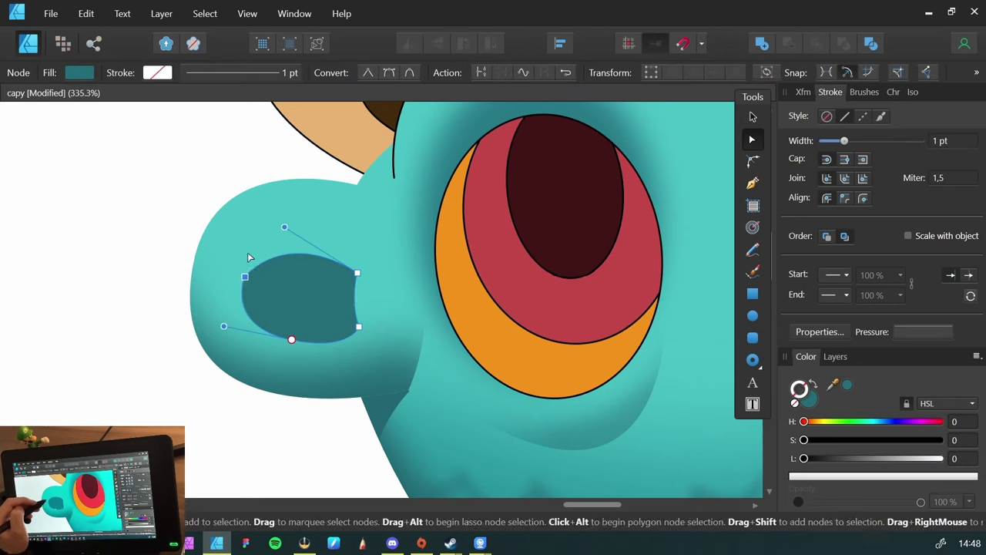
{"action": "left_click", "coordinate": [164, 271]}
{"action": "left_click_drag", "start_coordinate": [227, 279], "coordinate": [313, 315]}
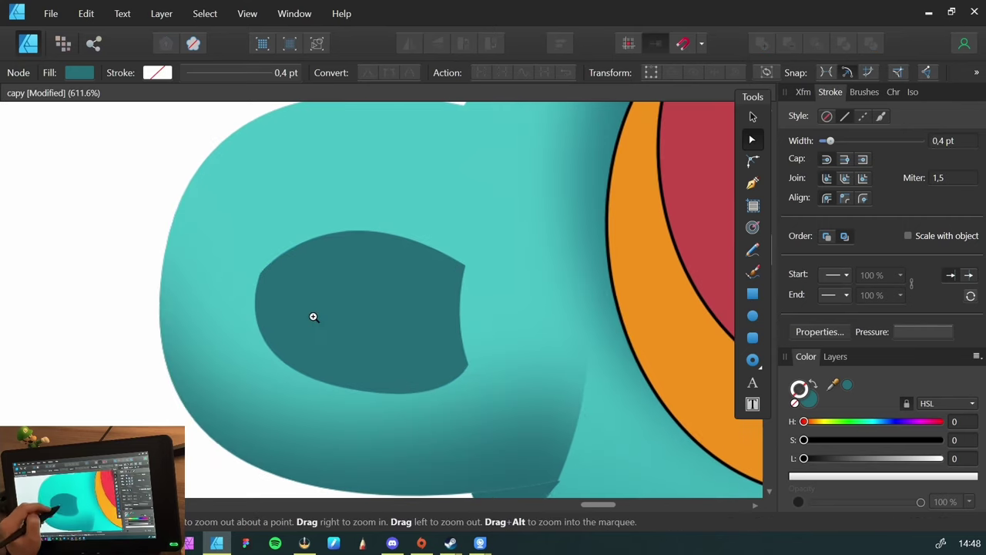
{"action": "left_click", "coordinate": [263, 303]}
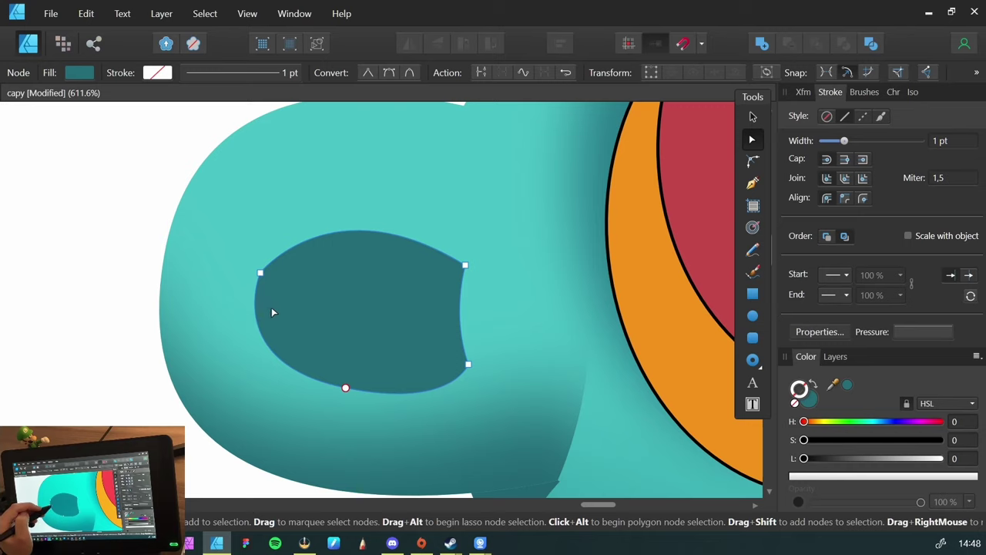
{"action": "left_click", "coordinate": [753, 161]}
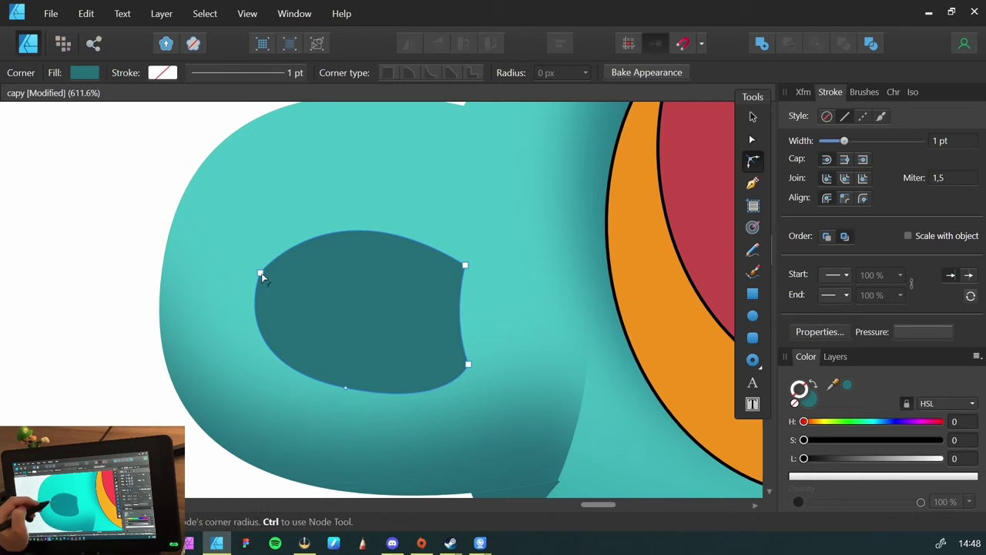
{"action": "left_click", "coordinate": [261, 275]}
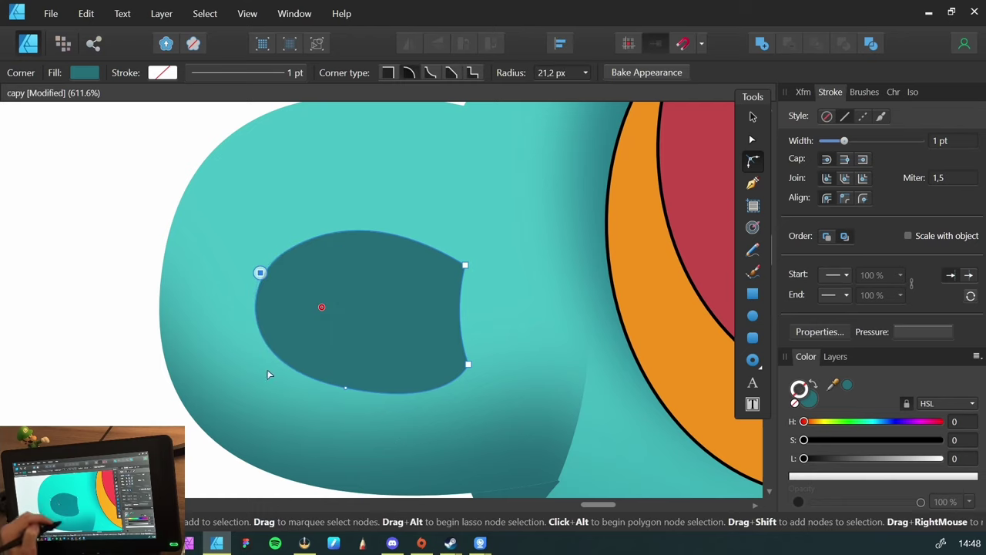
{"action": "left_click", "coordinate": [101, 293]}
{"action": "key", "text": "z"}
{"action": "left_click_drag", "start_coordinate": [172, 302], "coordinate": [304, 345]}
{"action": "key", "text": "v"}
{"action": "left_click", "coordinate": [304, 345]}
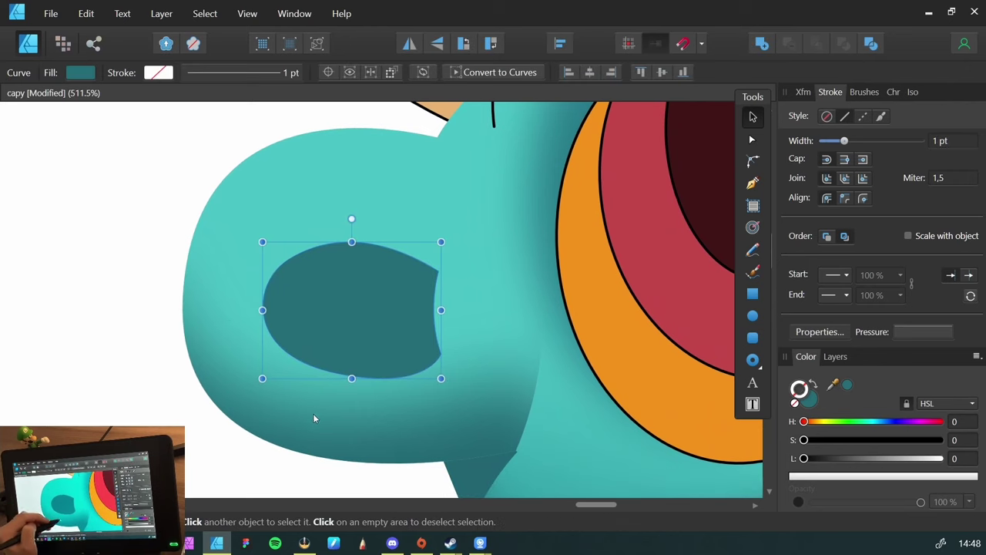
{"action": "key", "text": "a"}
Draw a closed Pen shape around the upper and outer part of the inner ear and fill it with sampled dark teal
{"action": "left_click_drag", "start_coordinate": [339, 374], "coordinate": [221, 365]}
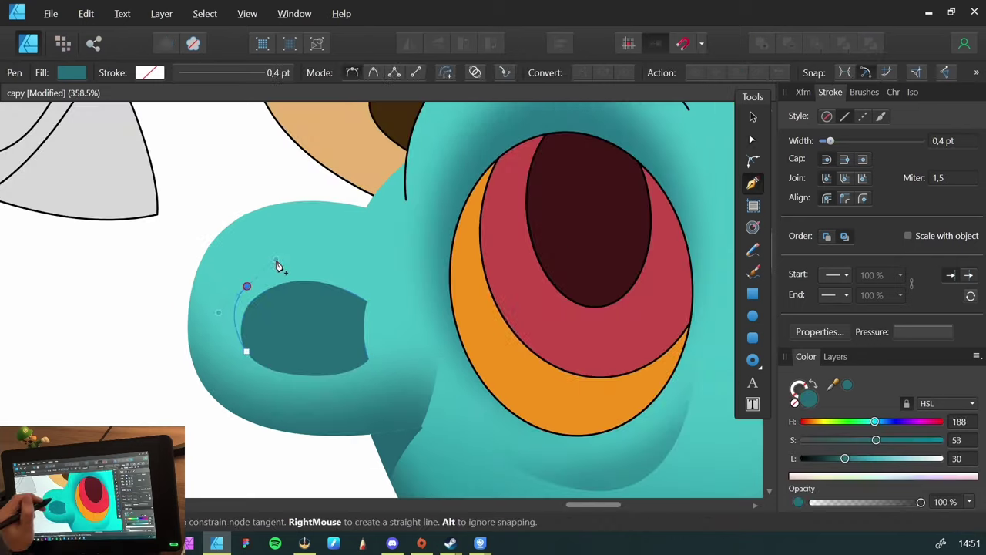
{"action": "left_click", "coordinate": [374, 286]}
{"action": "left_click_drag", "start_coordinate": [355, 322], "coordinate": [357, 341]}
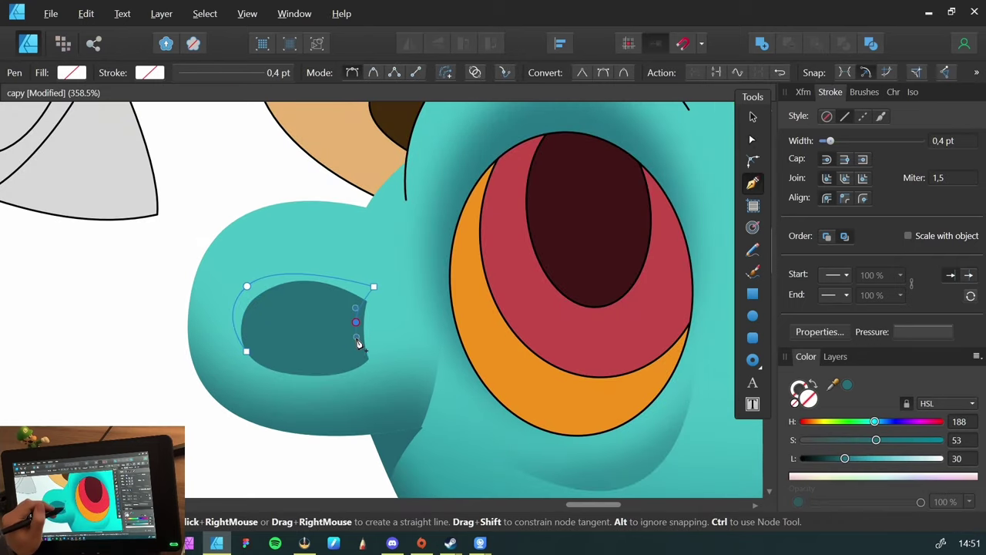
{"action": "left_click", "coordinate": [248, 361]}
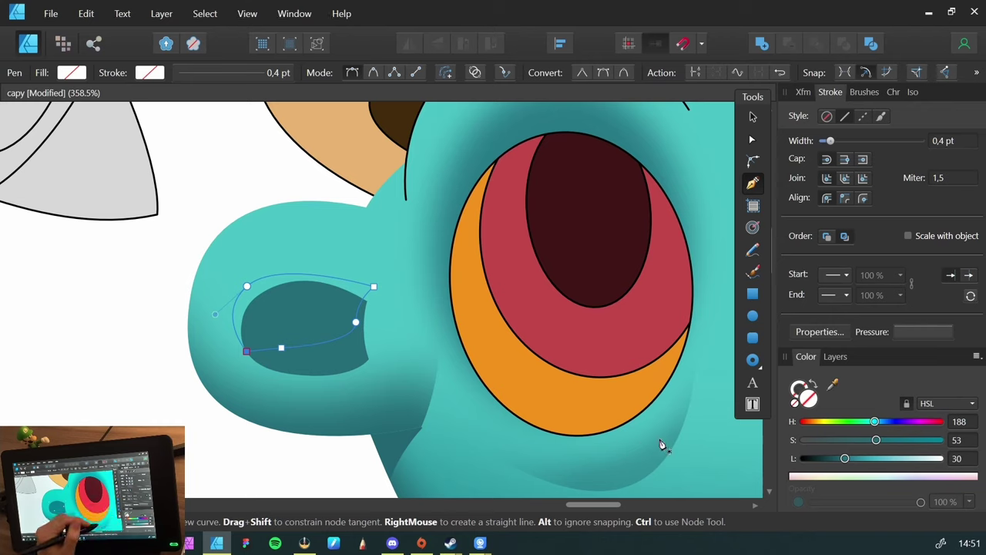
{"action": "left_click_drag", "start_coordinate": [833, 385], "coordinate": [387, 450]}
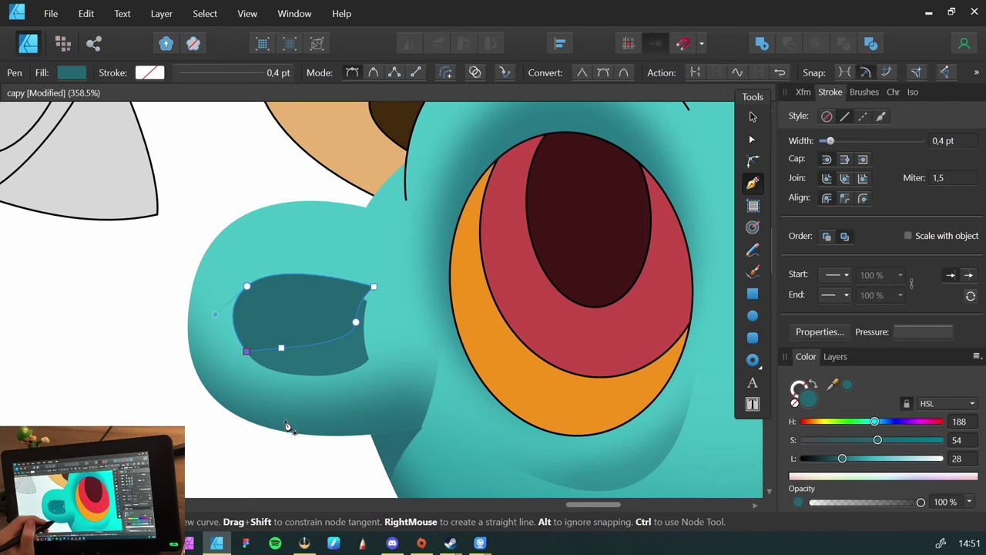
{"action": "key", "text": "v"}
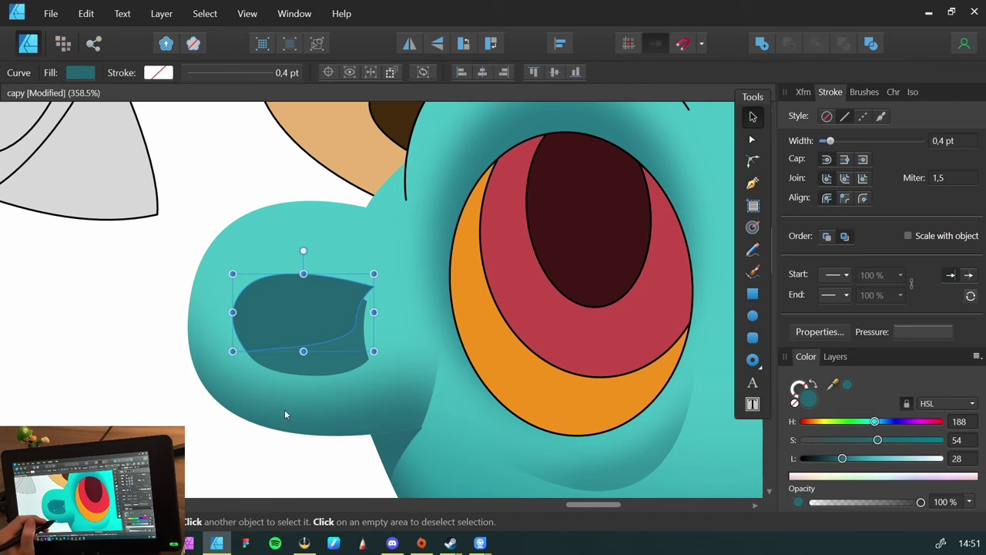
Place the new shadow shape inside the ear behind the inner-ear shape and apply a Gaussian blur to it
{"action": "left_click", "coordinate": [215, 318]}
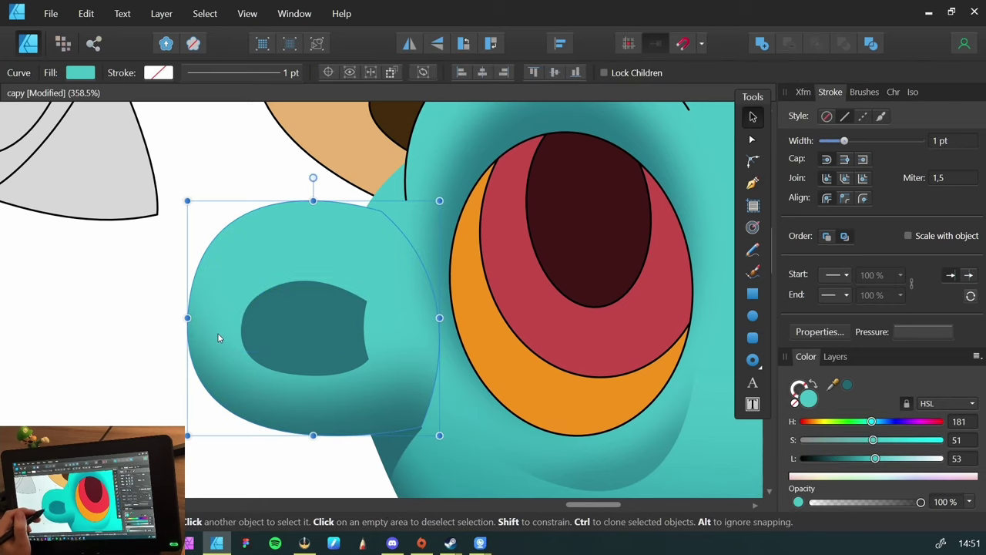
{"action": "left_click", "coordinate": [231, 336]}
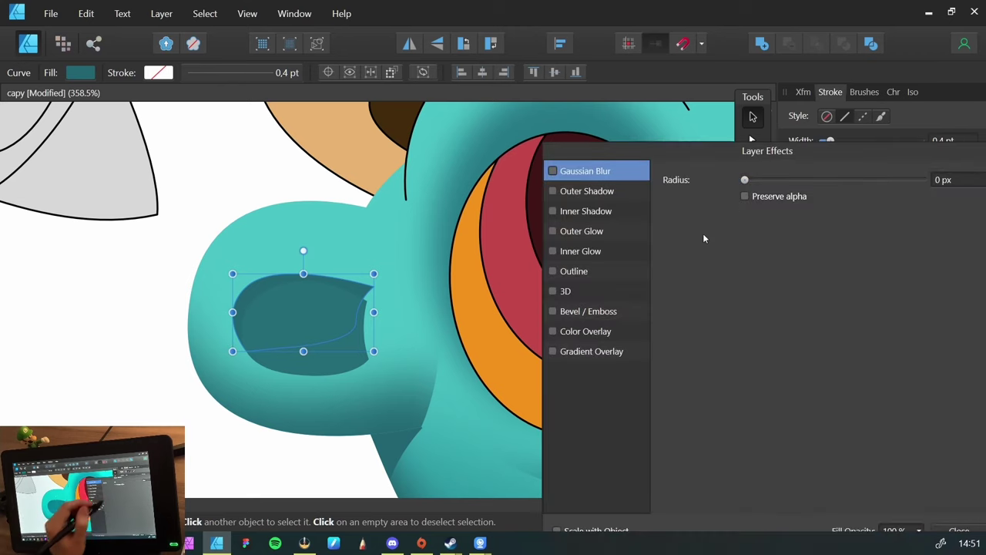
{"action": "left_click_drag", "start_coordinate": [742, 182], "coordinate": [823, 229]}
Reshape the blurred ear shadow by raising its upper curve and moving its lower nodes down behind the inner ear
{"action": "left_click", "coordinate": [251, 312]}
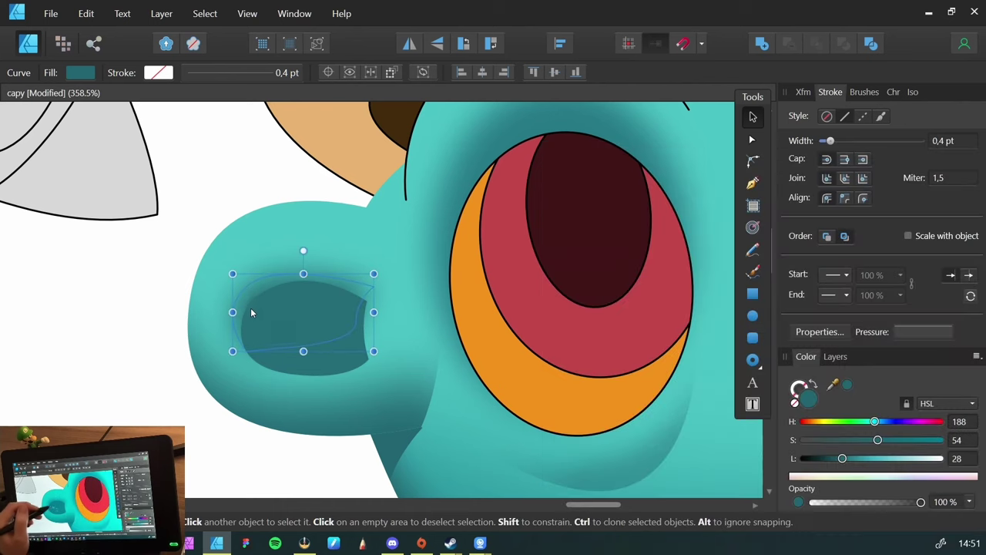
{"action": "key", "text": "a"}
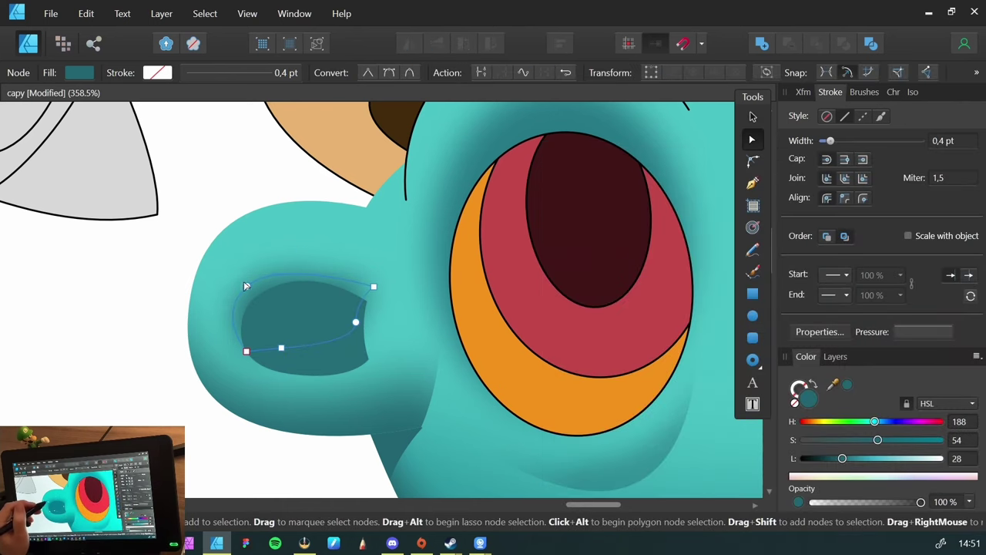
{"action": "left_click", "coordinate": [244, 272]}
{"action": "left_click_drag", "start_coordinate": [245, 274], "coordinate": [245, 285]}
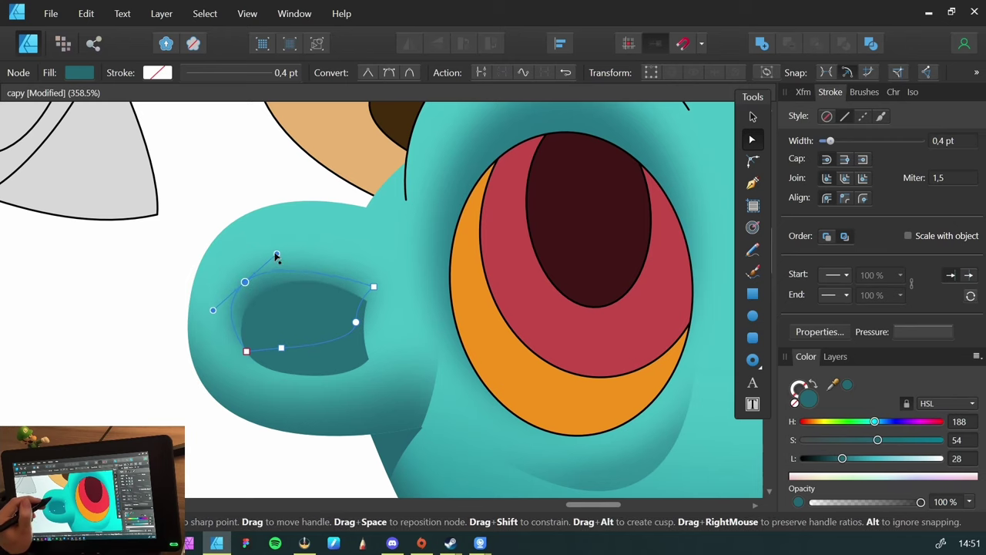
{"action": "left_click_drag", "start_coordinate": [276, 254], "coordinate": [290, 232]}
{"action": "left_click_drag", "start_coordinate": [215, 315], "coordinate": [211, 323]}
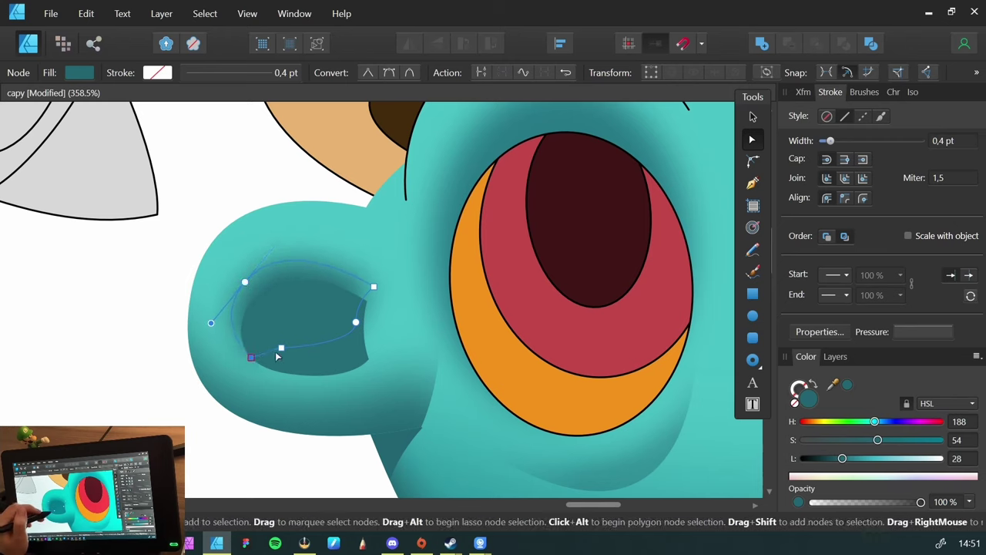
{"action": "left_click_drag", "start_coordinate": [281, 347], "coordinate": [287, 357]}
{"action": "left_click", "coordinate": [127, 332]}
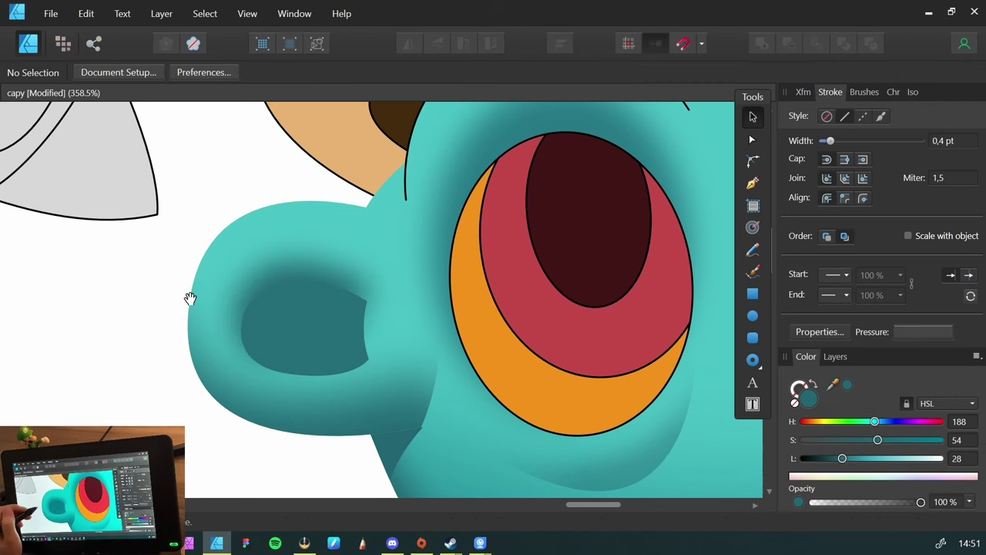
Apply a linear gradient fill to the inner-ear shape, running from its upper edge down to its lower edge
{"action": "key", "text": "z"}
{"action": "left_click_drag", "start_coordinate": [189, 293], "coordinate": [34, 358]}
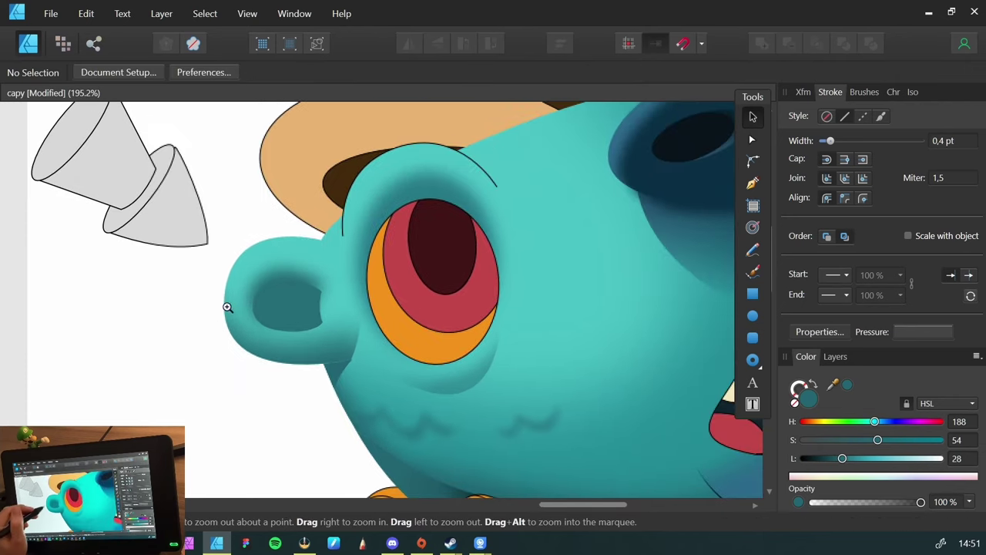
{"action": "left_click_drag", "start_coordinate": [226, 308], "coordinate": [282, 310]}
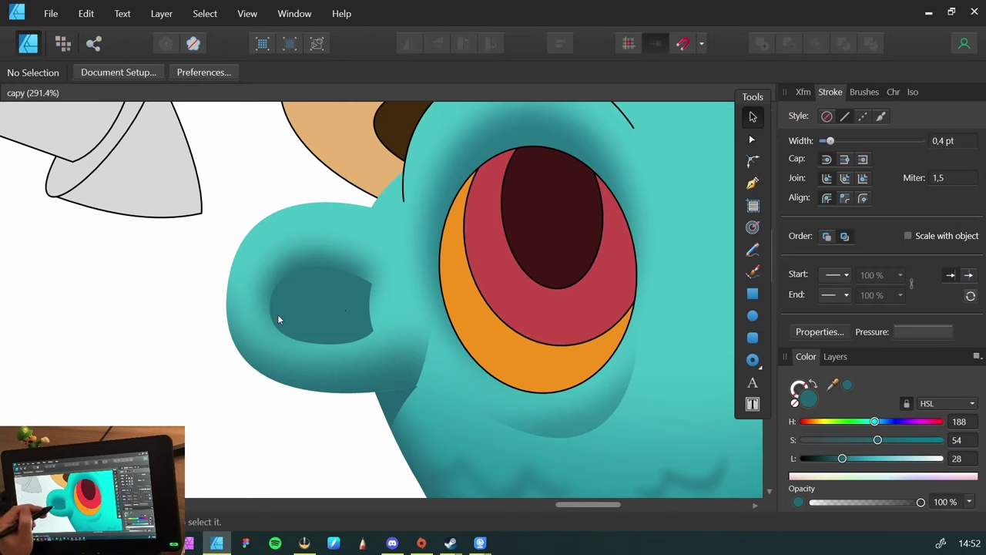
{"action": "left_click", "coordinate": [295, 323]}
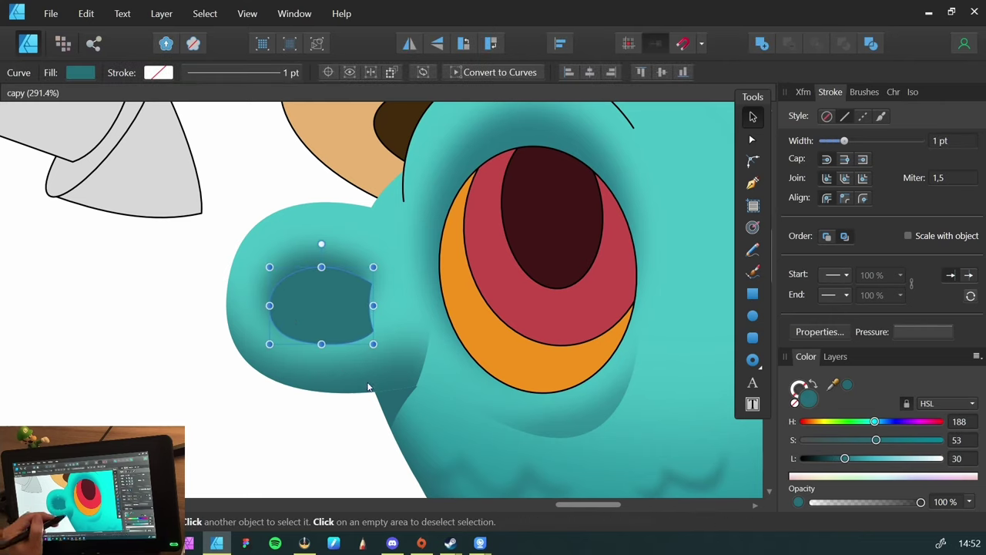
{"action": "key", "text": "g"}
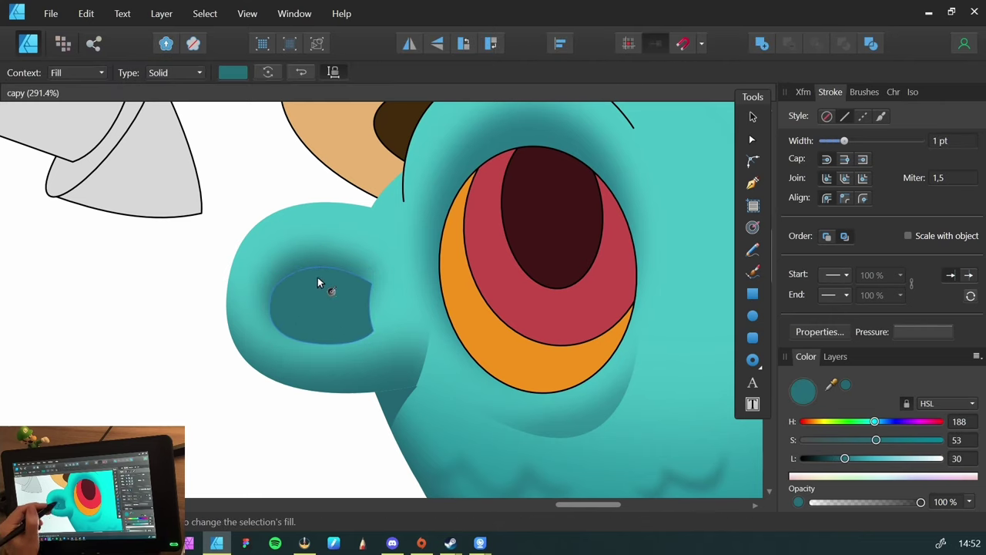
{"action": "left_click_drag", "start_coordinate": [317, 284], "coordinate": [316, 332]}
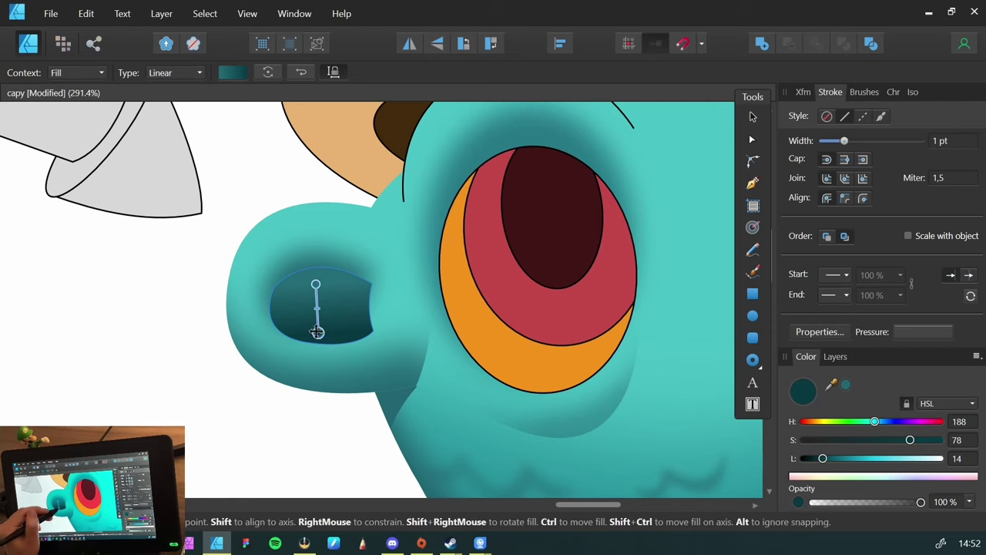
{"action": "left_click_drag", "start_coordinate": [317, 332], "coordinate": [320, 336]}
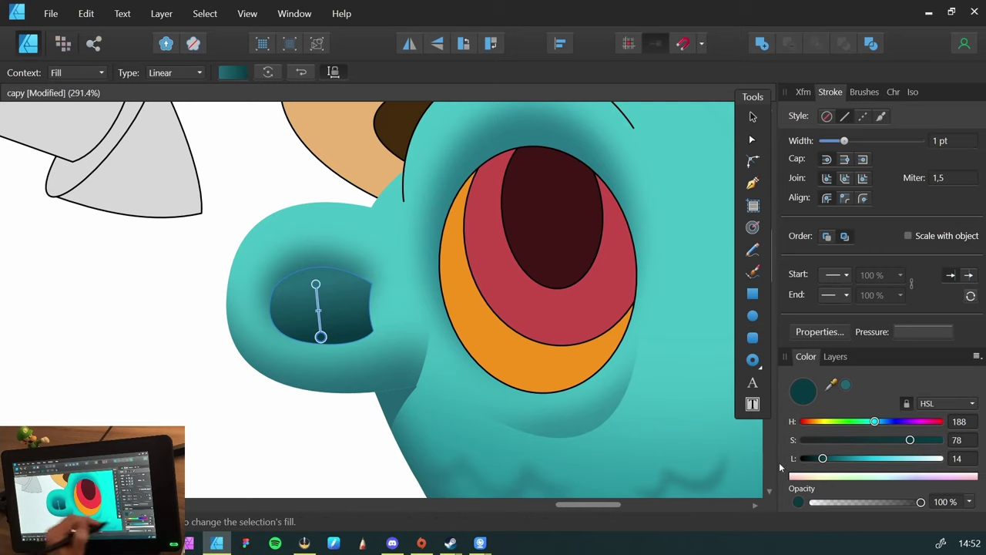
Try a lightness of 42 and a shifted hue on the inner-ear gradient's lower stop, and undo these colour changes
{"action": "left_click_drag", "start_coordinate": [822, 458], "coordinate": [862, 466]}
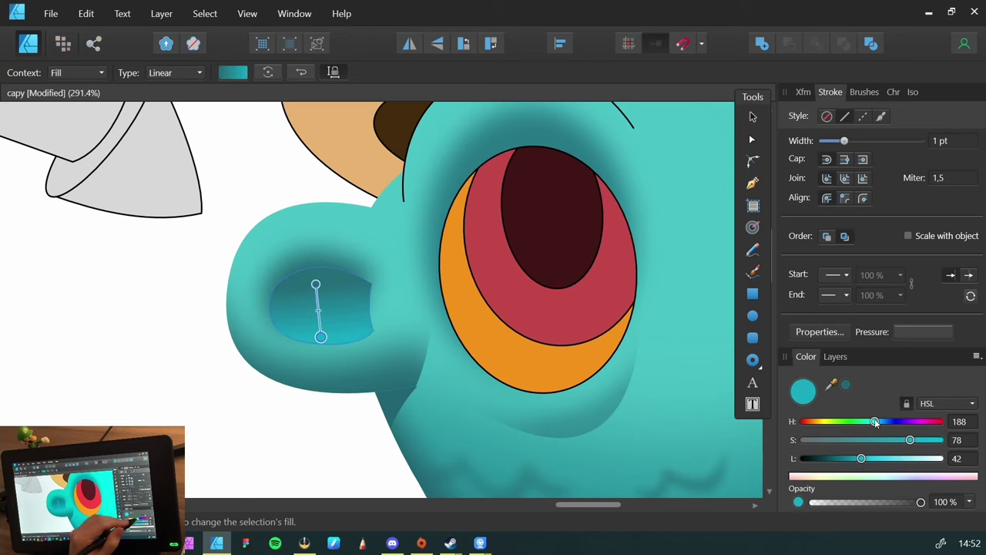
{"action": "left_click_drag", "start_coordinate": [875, 423], "coordinate": [884, 423]}
{"action": "key", "text": "ctrl+z"}
{"action": "key", "text": "ctrl+z"}
{"action": "key", "text": "ctrl+z"}
{"action": "scroll", "coordinate": [200, 270], "scroll_direction": "down", "scroll_amount": 2}
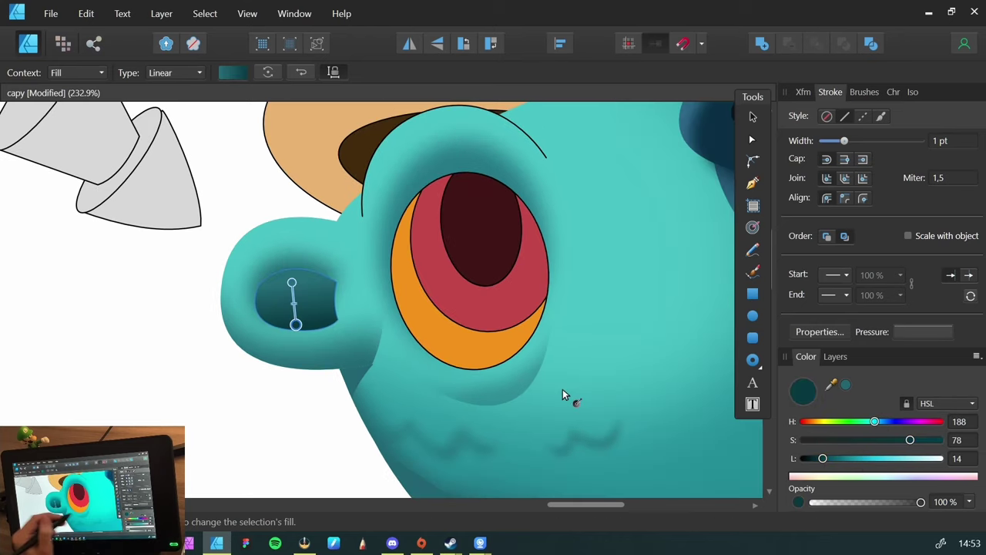
Set the inner-ear gradient's lower stop to lightness 38 and its upper stop to 24, and angle the gradient toward the lower-right corner
{"action": "left_click_drag", "start_coordinate": [823, 459], "coordinate": [855, 459]}
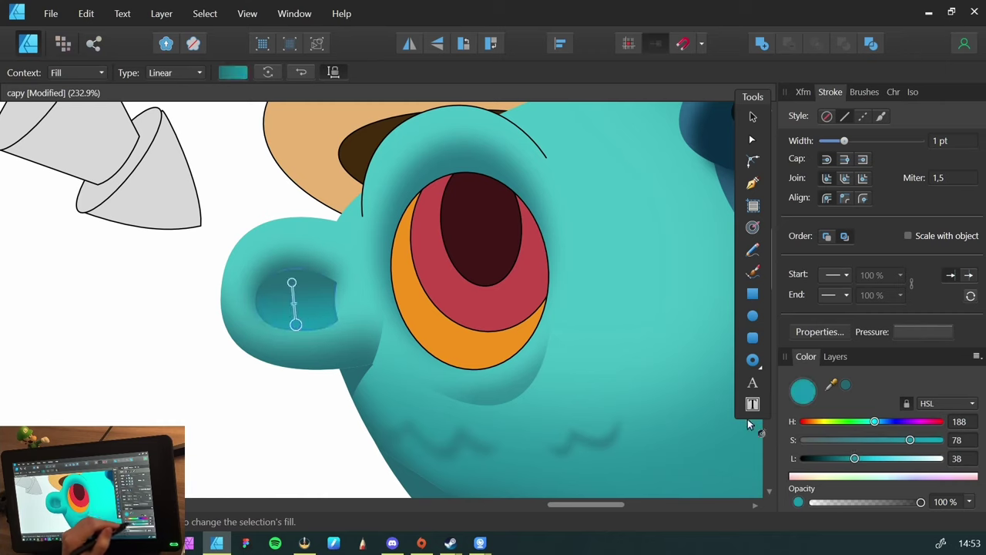
{"action": "left_click", "coordinate": [292, 283]}
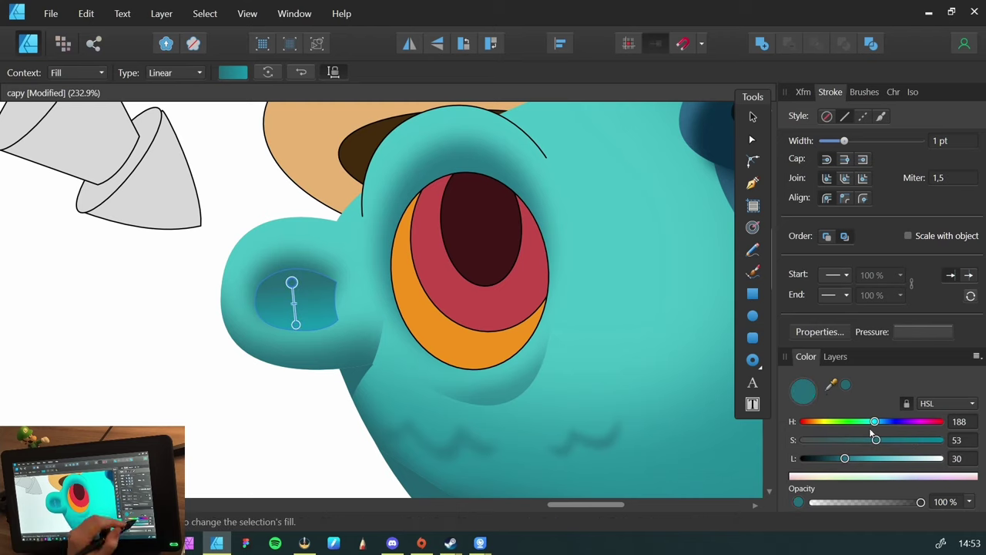
{"action": "left_click_drag", "start_coordinate": [845, 459], "coordinate": [842, 469]}
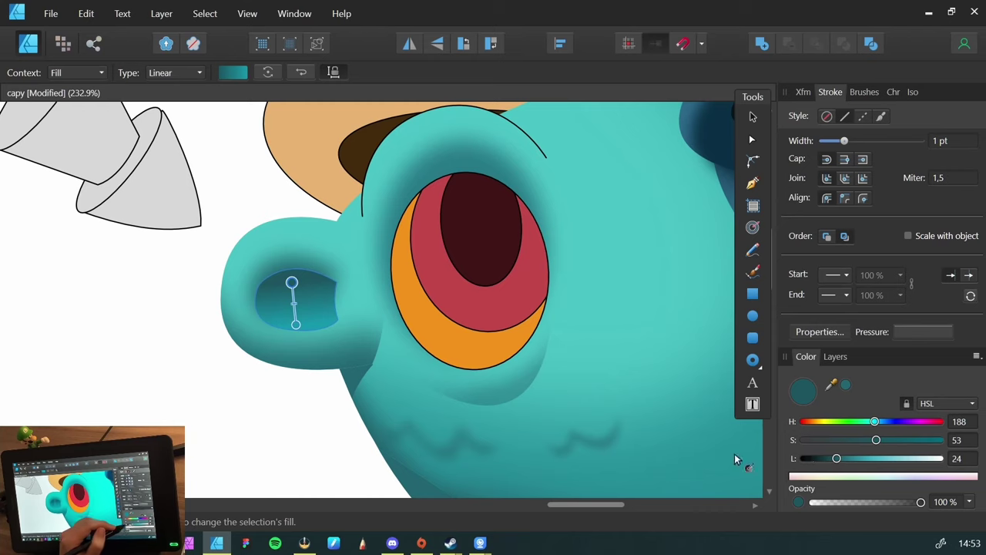
{"action": "left_click_drag", "start_coordinate": [293, 327], "coordinate": [319, 329]}
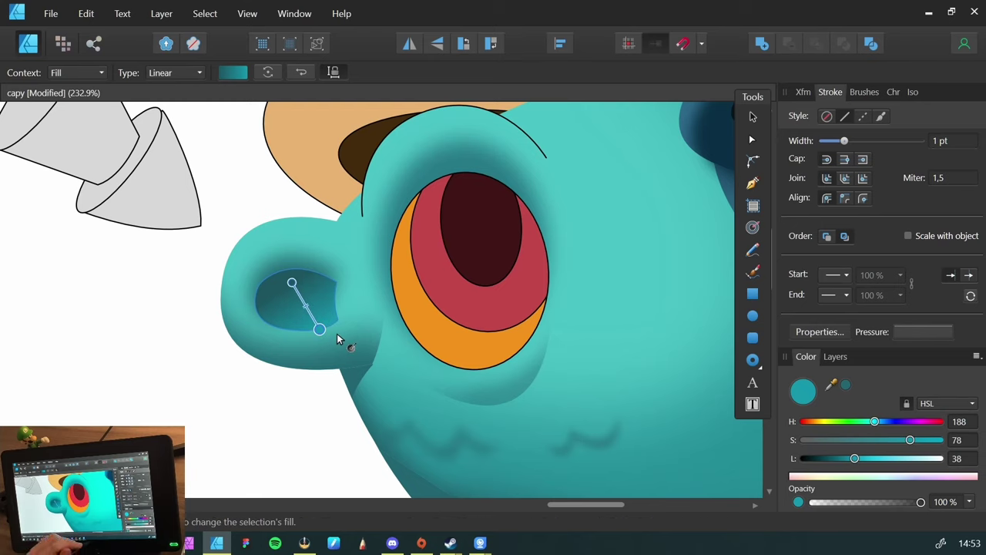
{"action": "key", "text": "v"}
{"action": "left_click", "coordinate": [187, 317]}
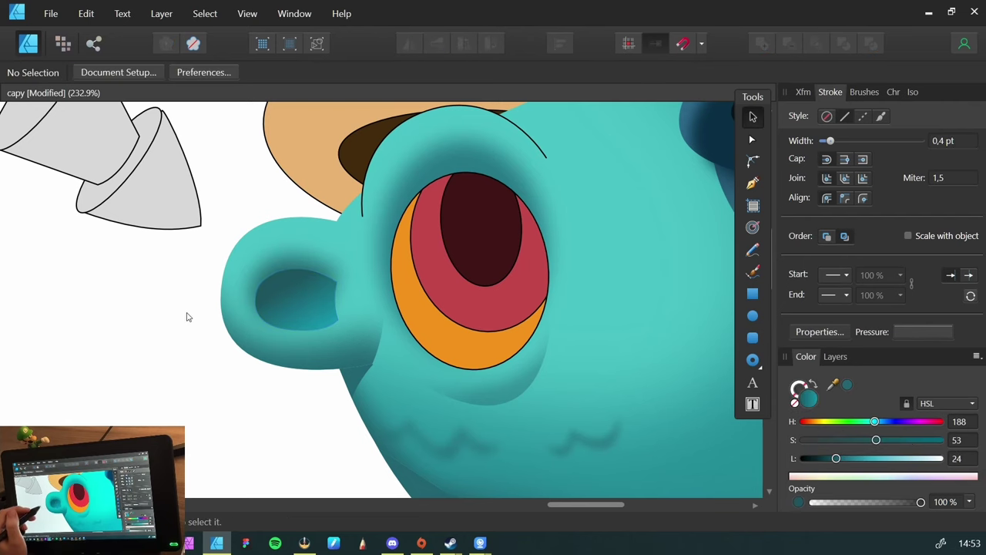
Examine the shaded ear close up and in relation to the whole head
{"action": "key", "text": "z"}
{"action": "left_click_drag", "start_coordinate": [248, 339], "coordinate": [191, 349]}
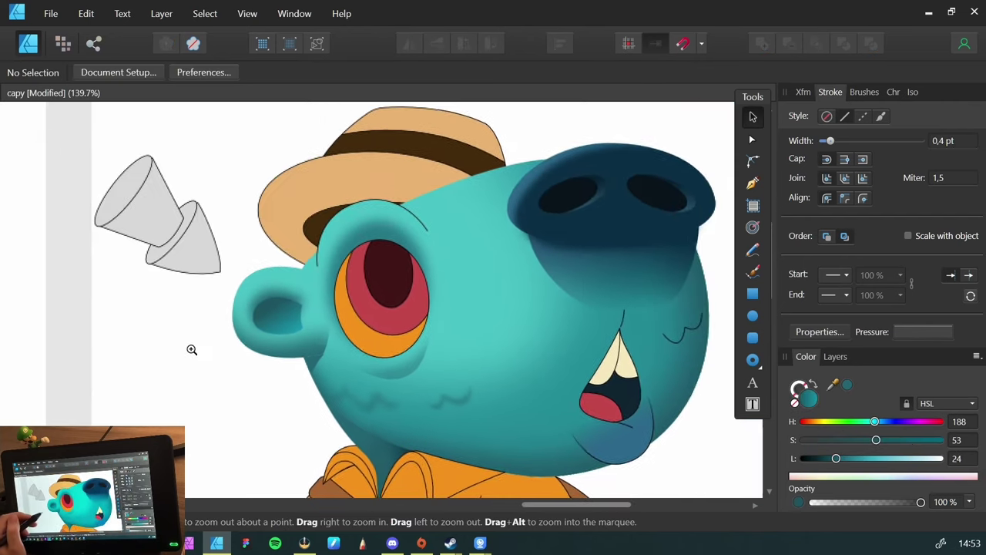
{"action": "key", "text": "v"}
{"action": "key", "text": "z"}
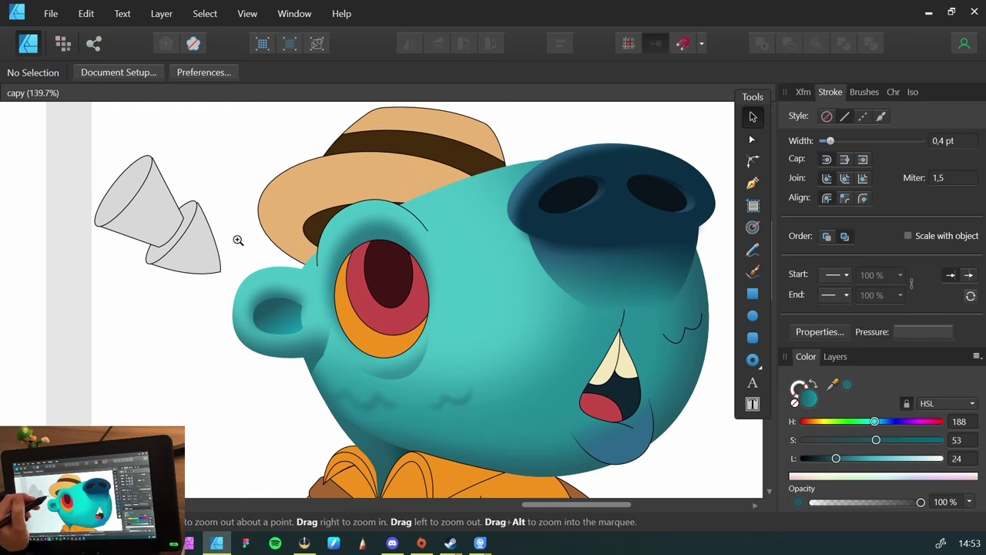
{"action": "left_click_drag", "start_coordinate": [235, 239], "coordinate": [172, 223]}
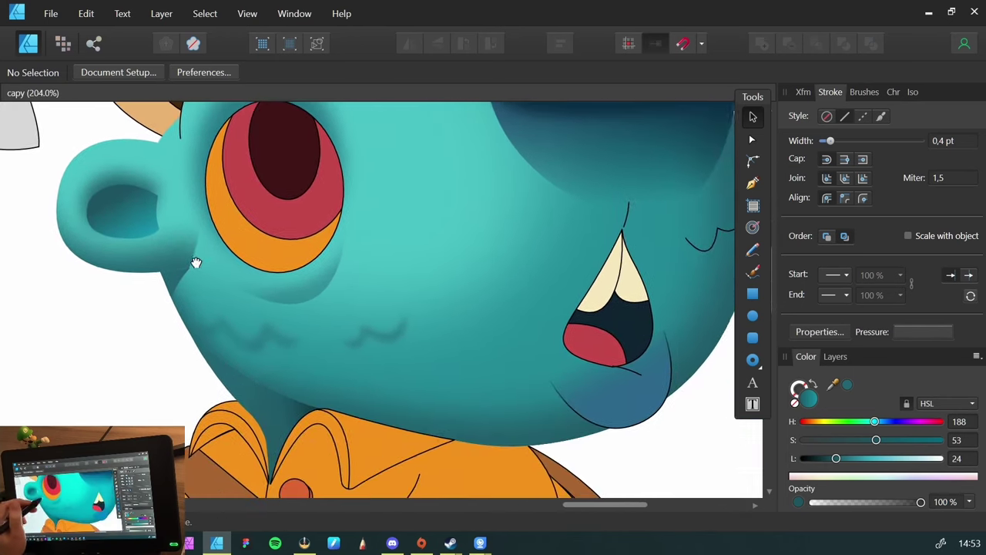
{"action": "key", "text": "z"}
{"action": "left_click_drag", "start_coordinate": [280, 308], "coordinate": [121, 332]}
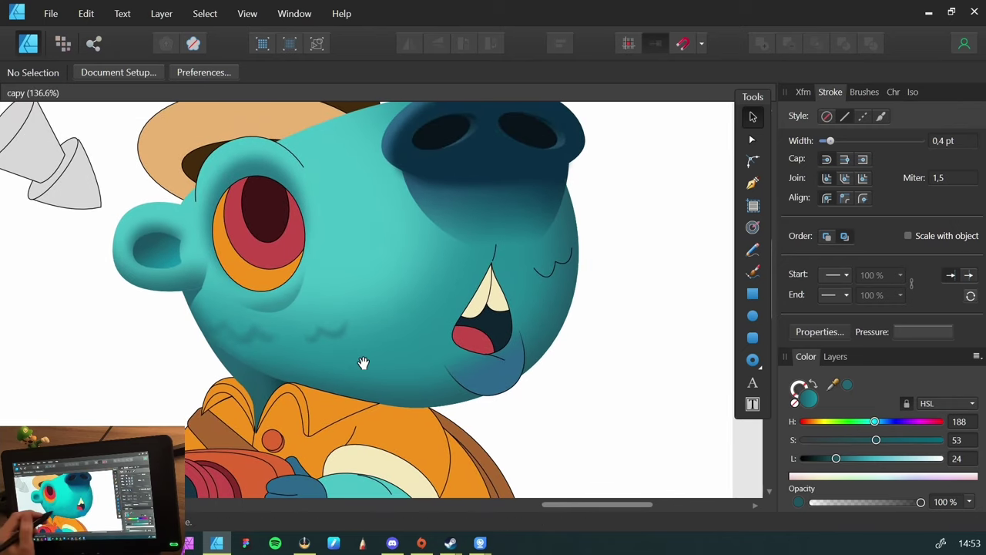
Draw a closed Pen shape that curves below the mouth and encloses the outer and lower part of the blue lower lip
{"action": "left_click_drag", "start_coordinate": [381, 357], "coordinate": [463, 365]}
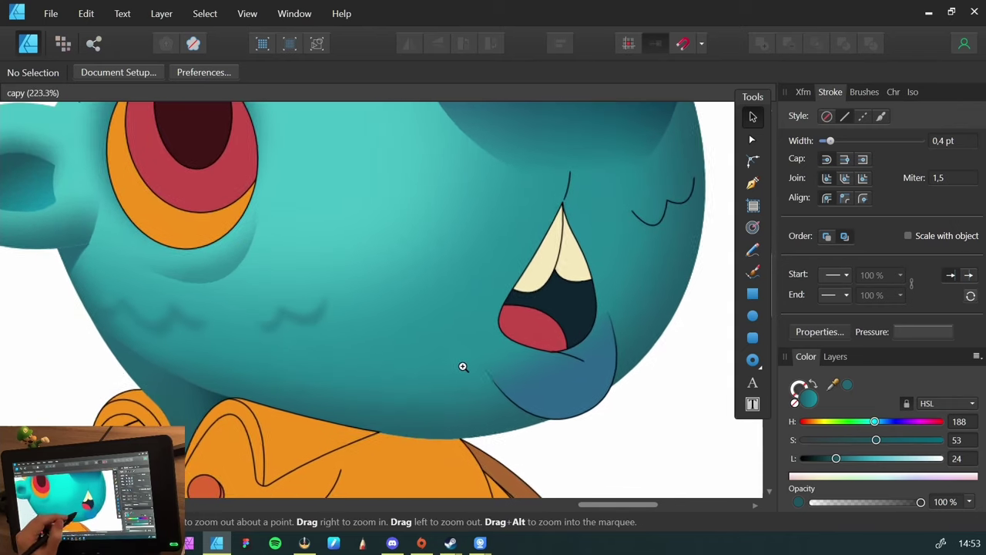
{"action": "left_click_drag", "start_coordinate": [475, 403], "coordinate": [323, 376]}
{"action": "left_click_drag", "start_coordinate": [291, 346], "coordinate": [323, 346]}
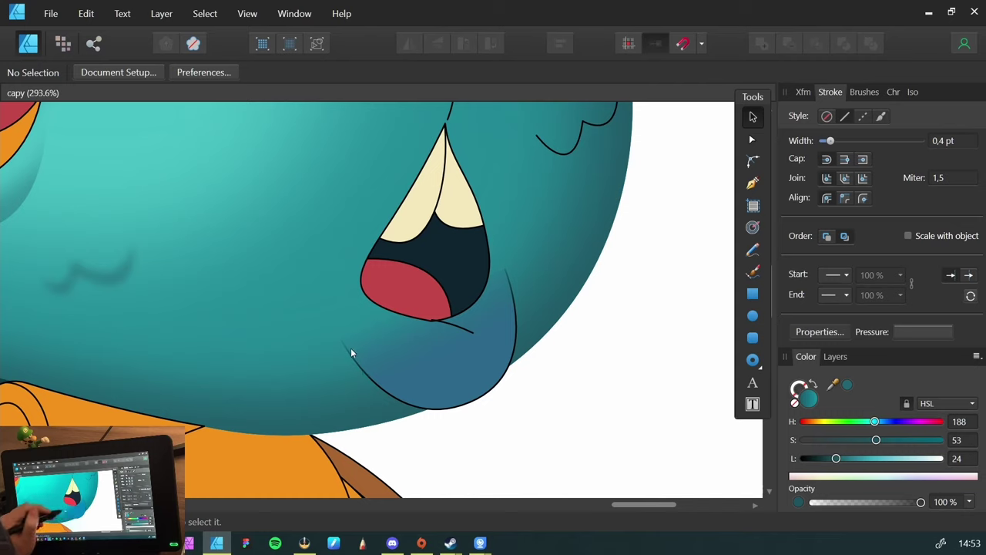
{"action": "key", "text": "p"}
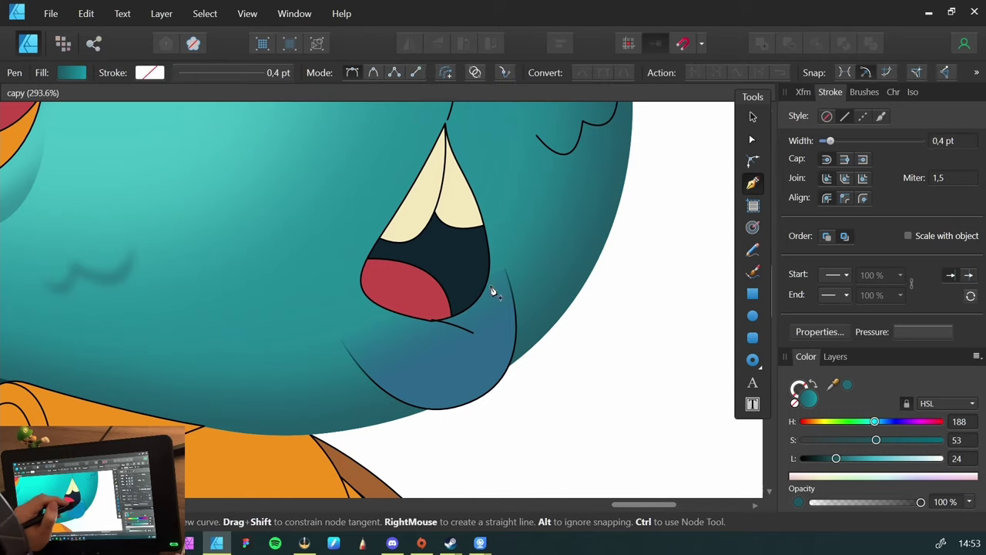
{"action": "left_click", "coordinate": [480, 246]}
{"action": "mouse_move", "coordinate": [444, 359]}
{"action": "left_mouse_down"}
{"action": "mouse_move", "coordinate": [434, 375]}
{"action": "mouse_move", "coordinate": [396, 378]}
{"action": "mouse_move", "coordinate": [313, 349]}
{"action": "left_mouse_up"}
{"action": "left_click", "coordinate": [309, 434]}
{"action": "left_click", "coordinate": [527, 460]}
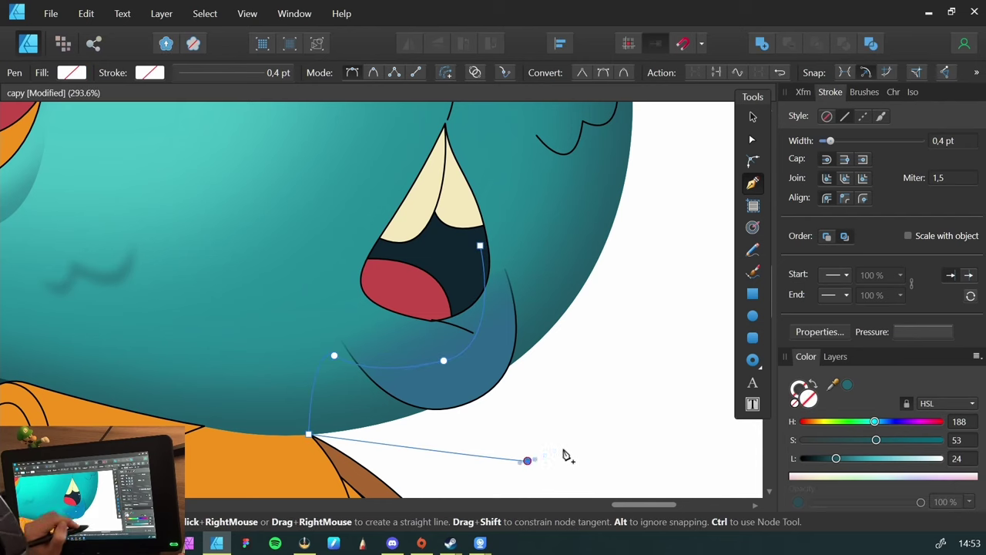
{"action": "left_click", "coordinate": [638, 402]}
{"action": "left_click_drag", "start_coordinate": [600, 259], "coordinate": [590, 249]}
{"action": "left_click", "coordinate": [492, 214]}
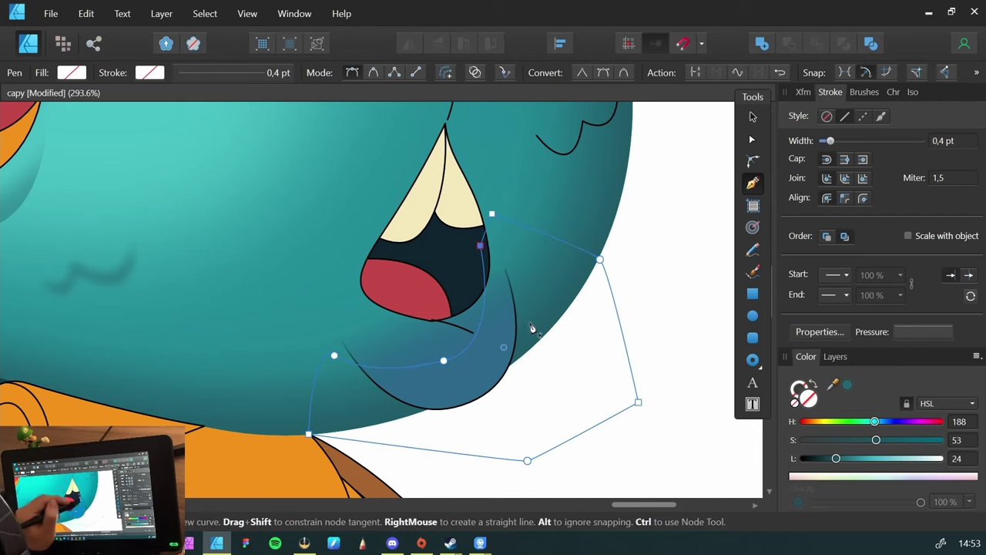
Fill the new lip shadow shape with the blue sampled from the lower lip and darken it to lightness 21
{"action": "left_click_drag", "start_coordinate": [833, 384], "coordinate": [488, 397]}
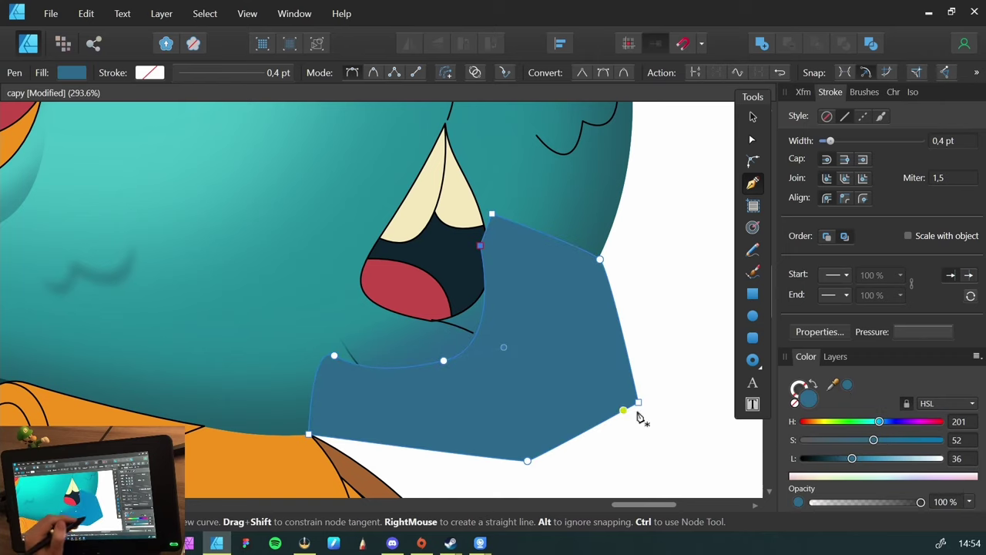
{"action": "left_click_drag", "start_coordinate": [852, 462], "coordinate": [831, 472]}
{"action": "key", "text": "v"}
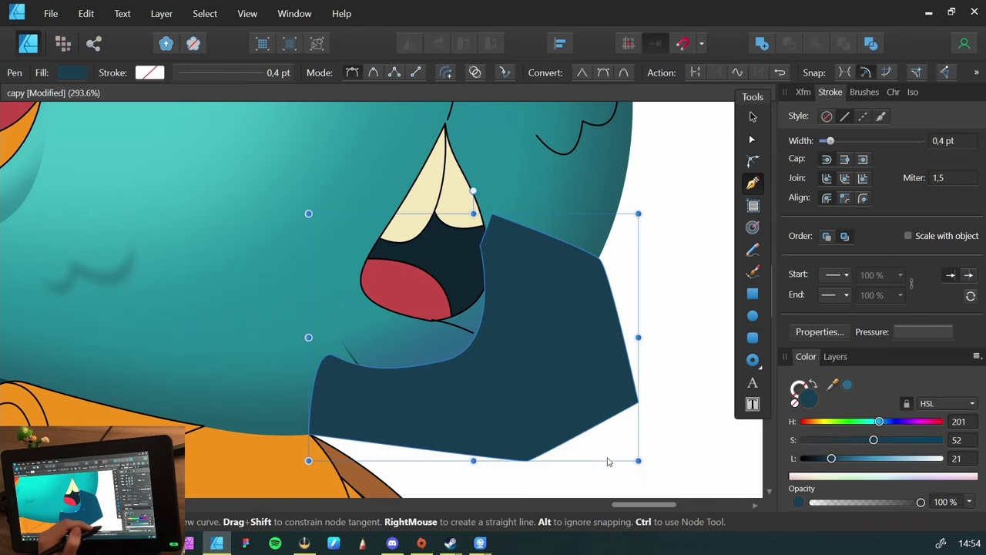
Place the dark shadow shape inside the blue lower lip so it is clipped, and apply a Gaussian blur to it
{"action": "key", "text": "ctrl+z"}
{"action": "key", "text": "ctrl+z"}
{"action": "key", "text": "ctrl+z"}
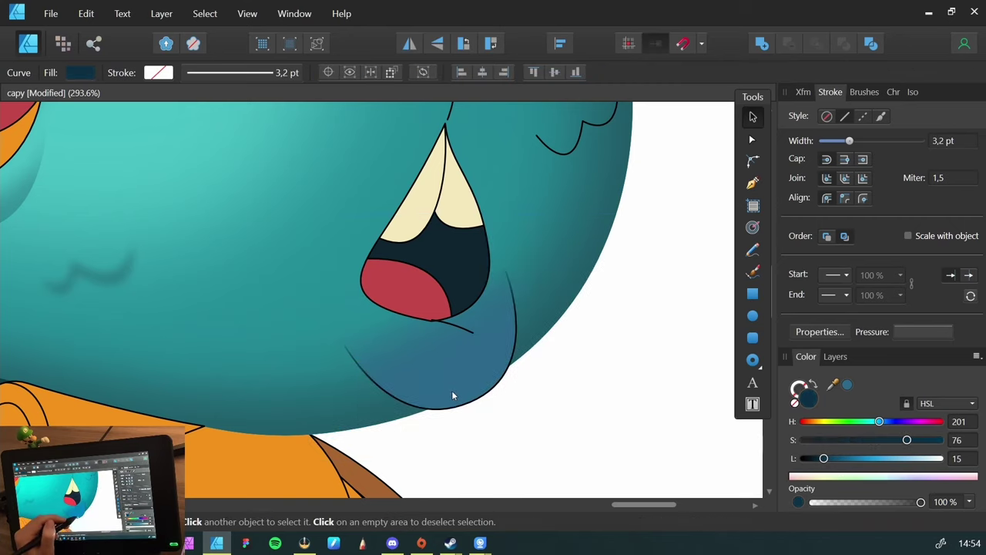
{"action": "key", "text": "ctrl+shift+z"}
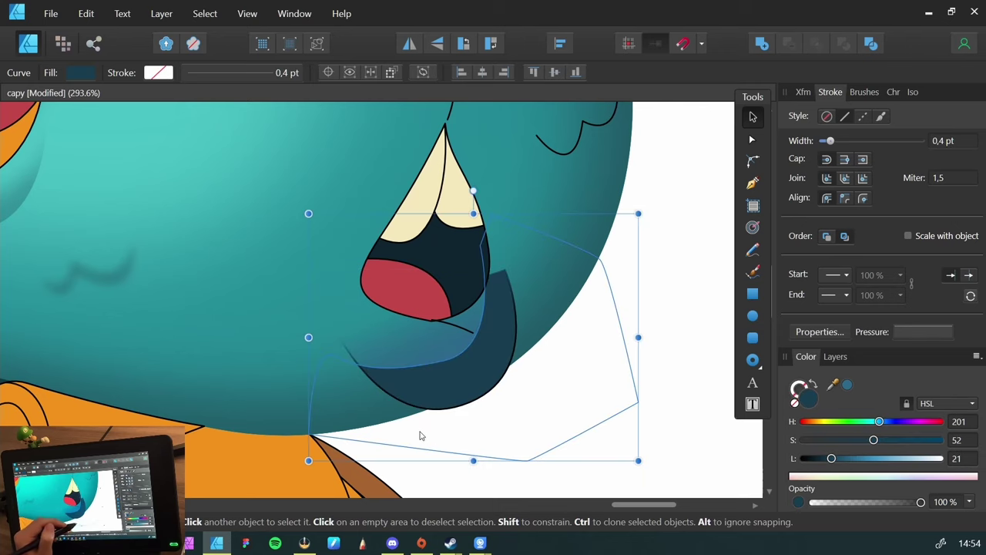
{"action": "key", "text": "ctrl+shift+e"}
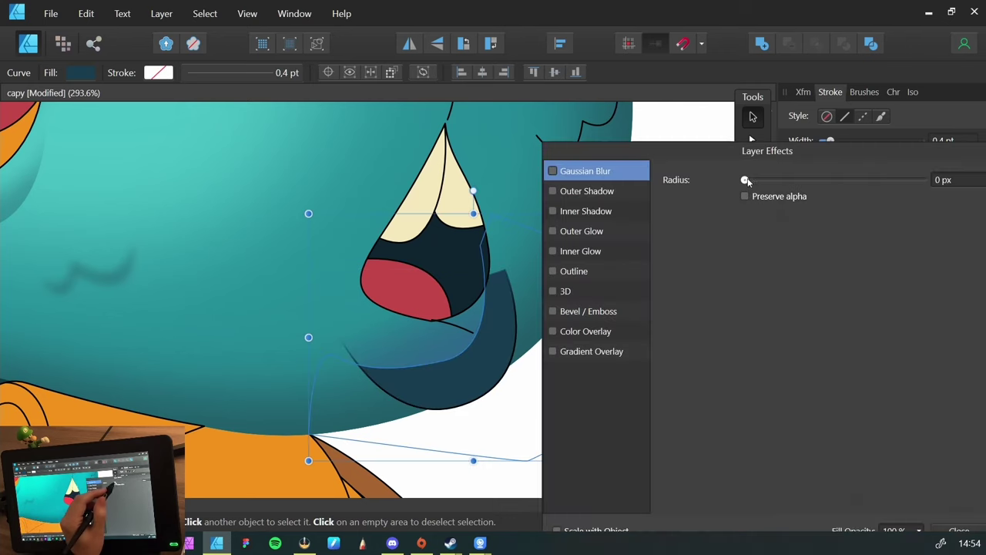
{"action": "mouse_move", "coordinate": [747, 180]}
{"action": "left_mouse_down"}
{"action": "mouse_move", "coordinate": [811, 198]}
{"action": "mouse_move", "coordinate": [816, 185]}
{"action": "left_mouse_up"}
{"action": "key", "text": "Return"}
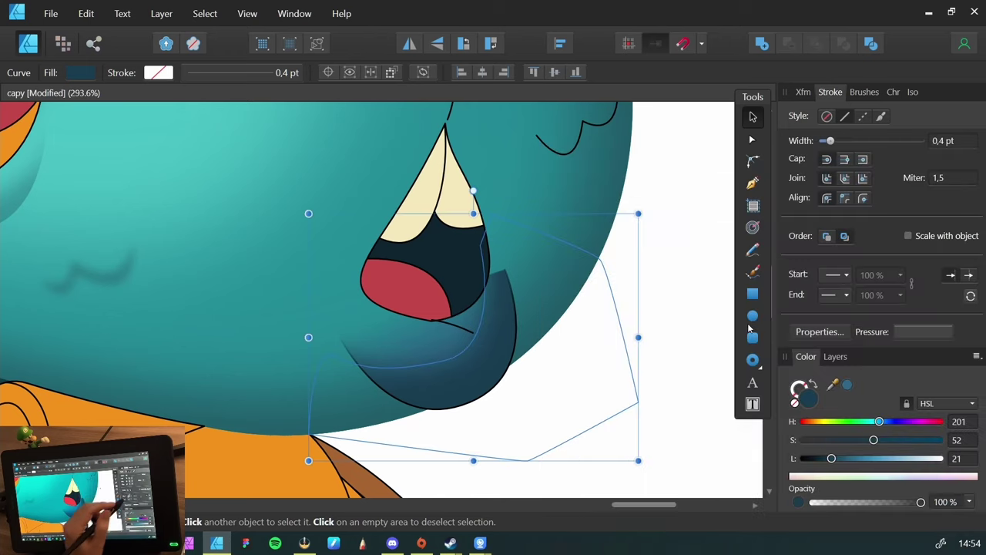
Remove the black outline from the blue lower-lip shape
{"action": "left_click", "coordinate": [680, 420]}
{"action": "left_click", "coordinate": [463, 401]}
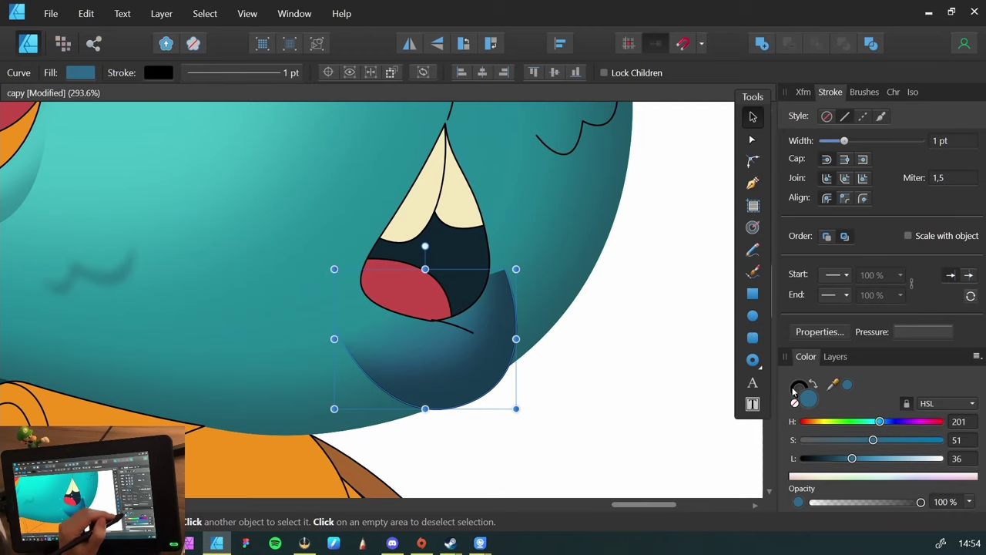
{"action": "left_click", "coordinate": [646, 443]}
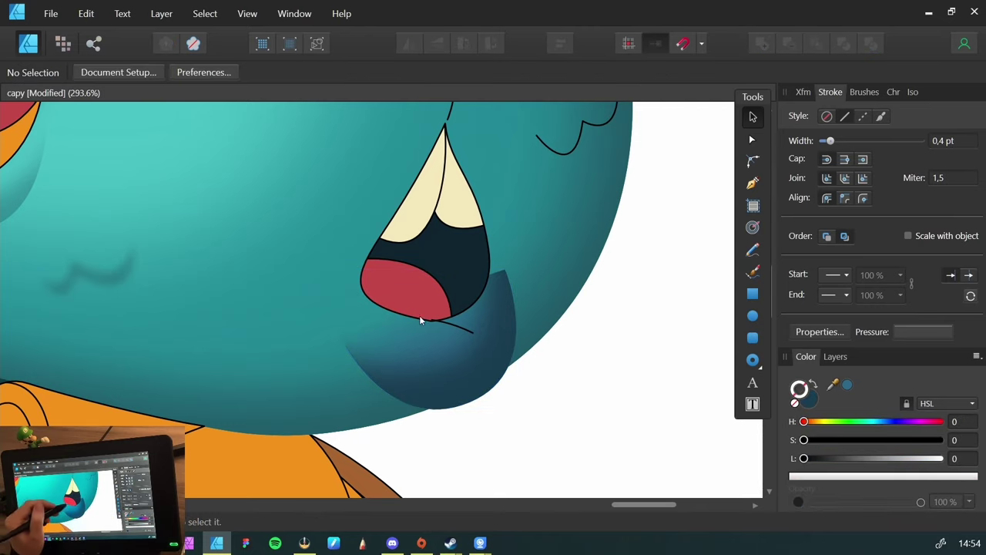
Extend the short black crease line below the mouth with the Pen tool into a closed shape overlapping the tongue and mouth corner
{"action": "scroll", "coordinate": [416, 316], "scroll_direction": "up", "scroll_amount": 2}
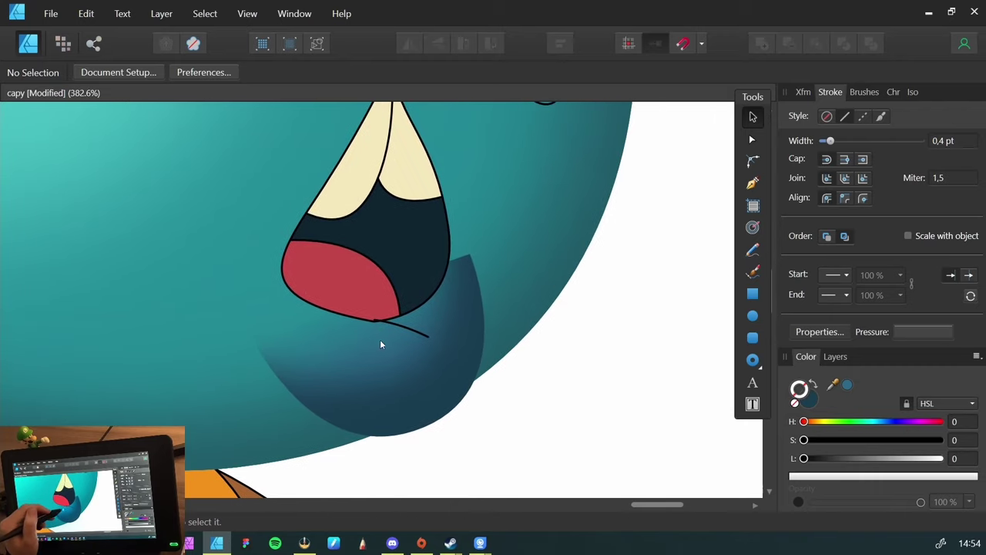
{"action": "left_click", "coordinate": [419, 335]}
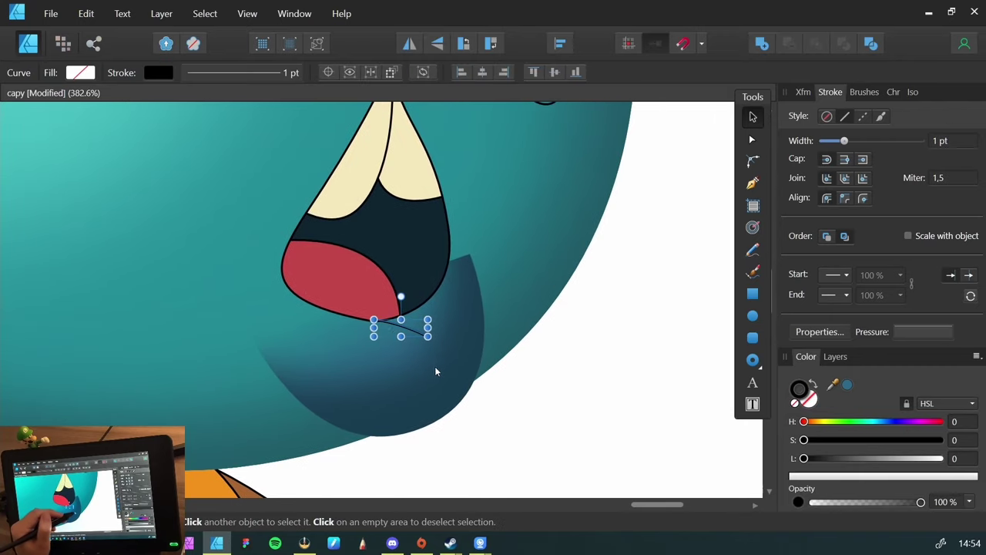
{"action": "key", "text": "a"}
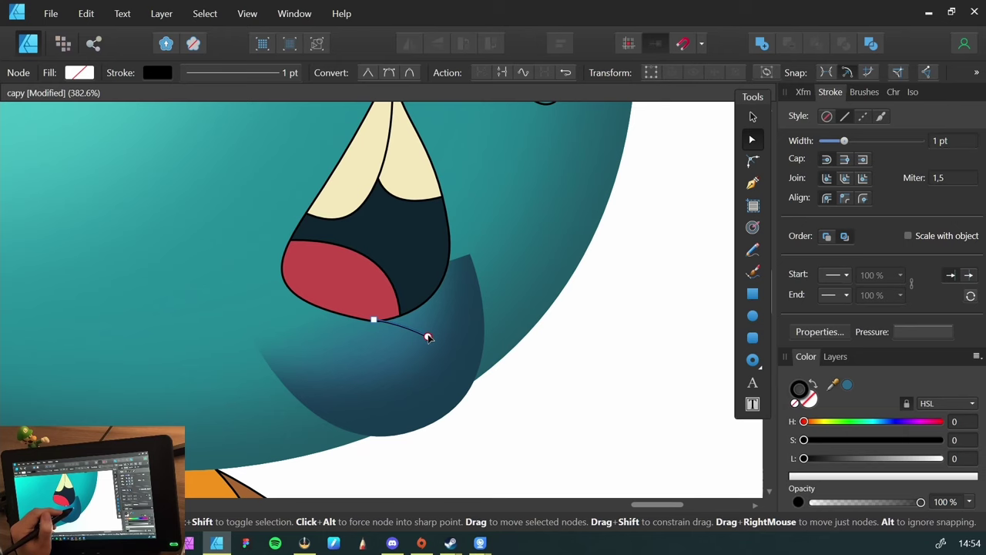
{"action": "key", "text": "p"}
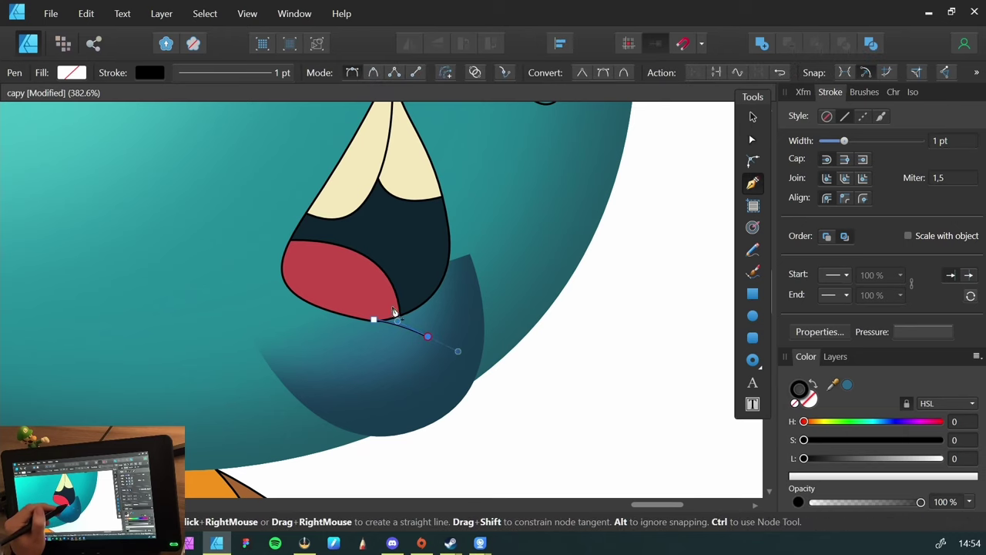
{"action": "left_click_drag", "start_coordinate": [390, 292], "coordinate": [359, 282]}
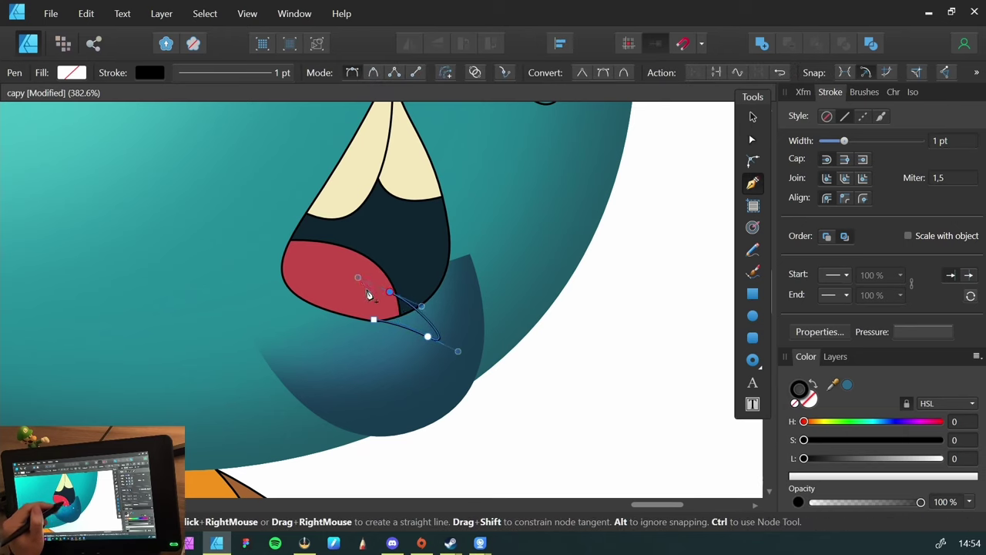
{"action": "key", "text": "ctrl+z"}
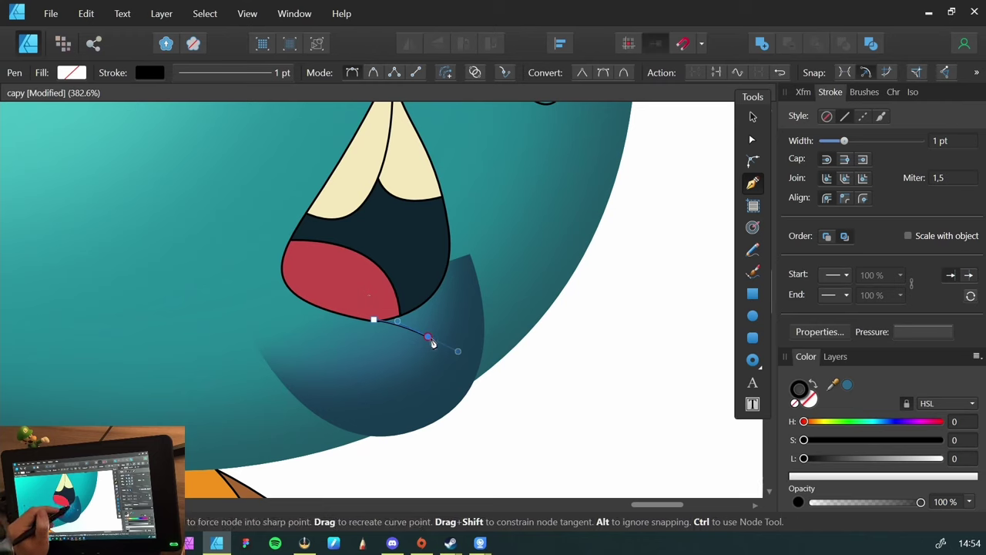
{"action": "left_click_drag", "start_coordinate": [406, 295], "coordinate": [354, 287]}
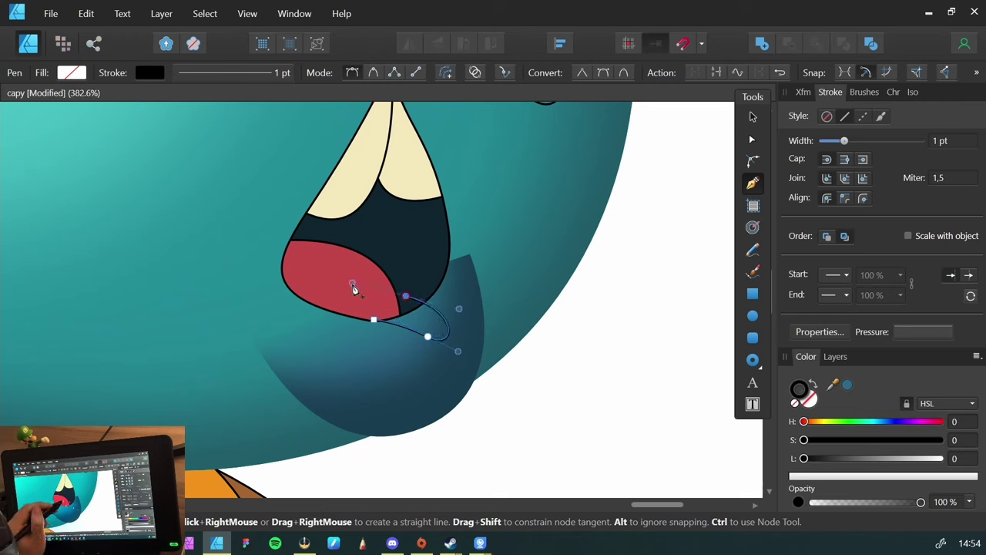
{"action": "key", "text": "ctrl+z"}
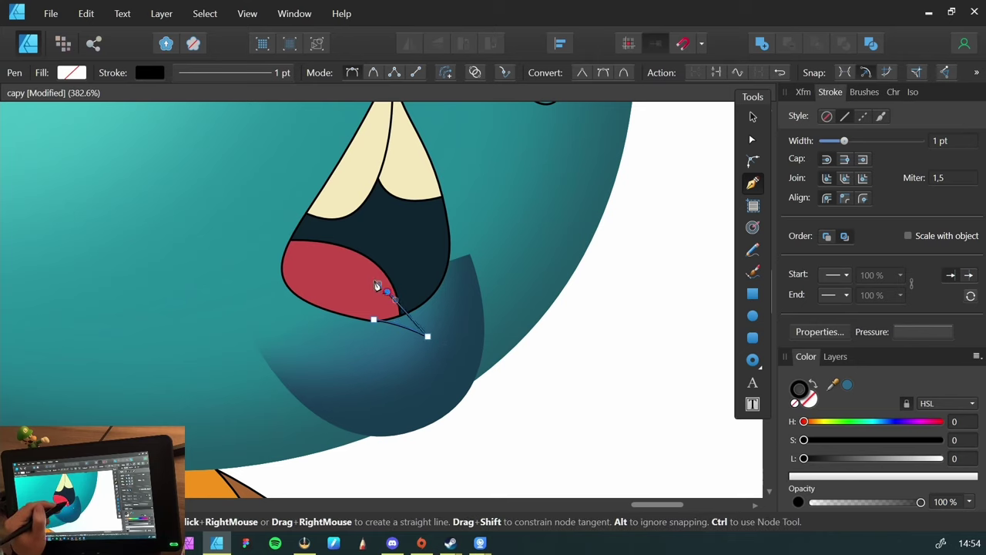
{"action": "left_click_drag", "start_coordinate": [352, 299], "coordinate": [387, 291]}
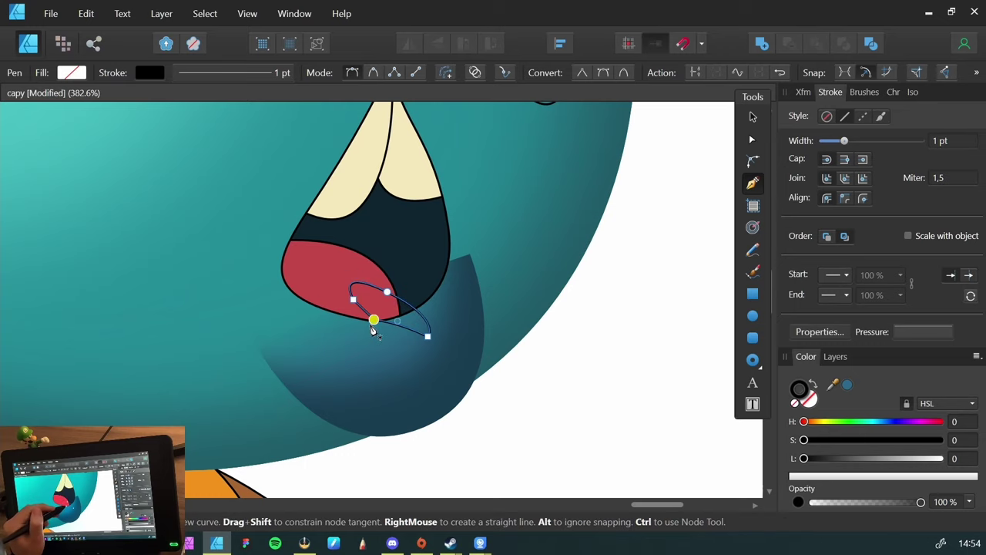
{"action": "left_click", "coordinate": [372, 326]}
{"action": "key", "text": "v"}
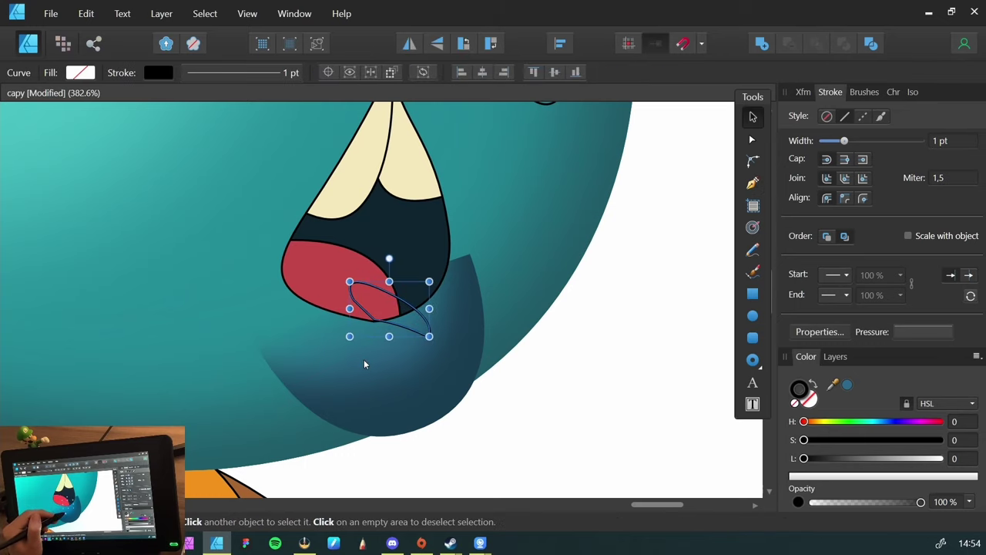
Give the closed crease shape the previously sampled blue fill without an outline, and save the document
{"action": "left_click", "coordinate": [847, 385]}
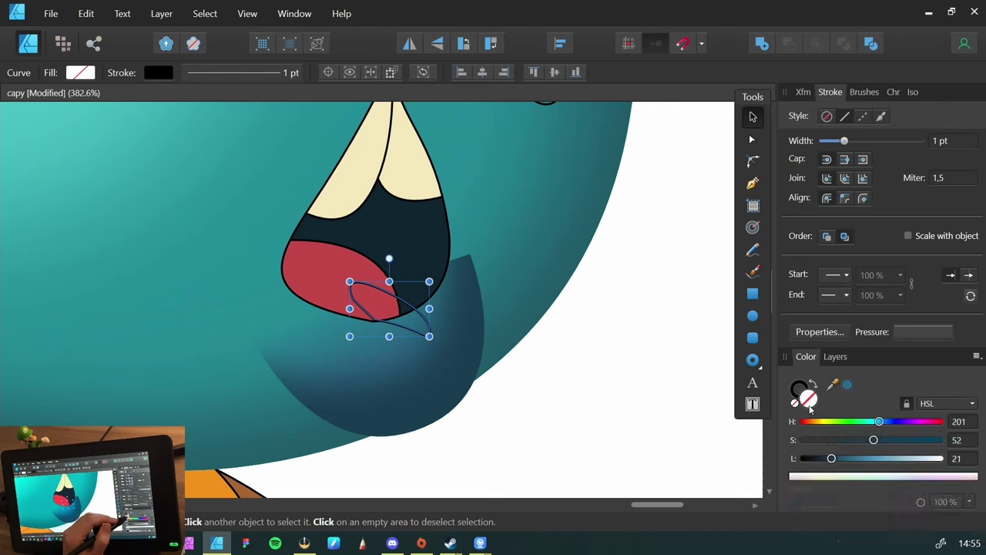
{"action": "left_click", "coordinate": [796, 393]}
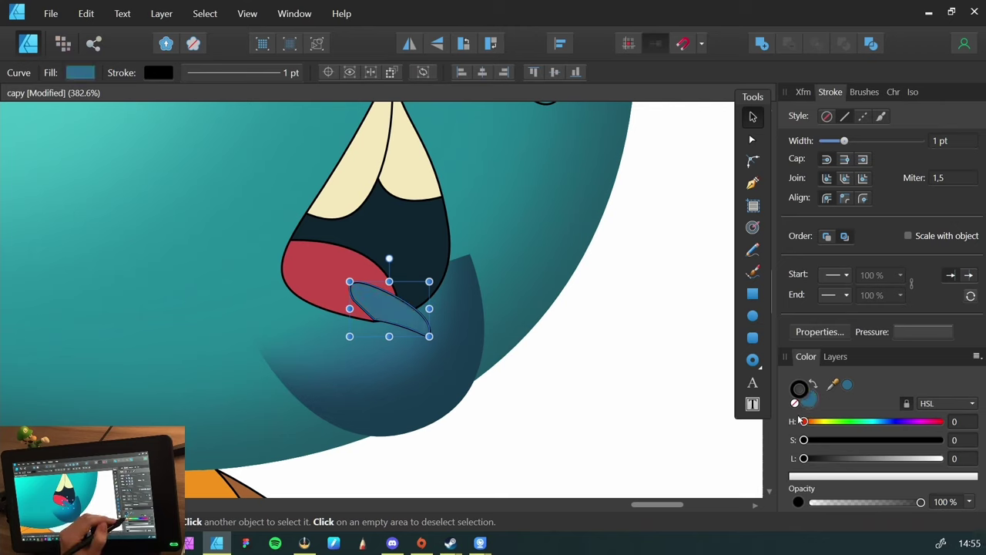
{"action": "left_click", "coordinate": [795, 403]}
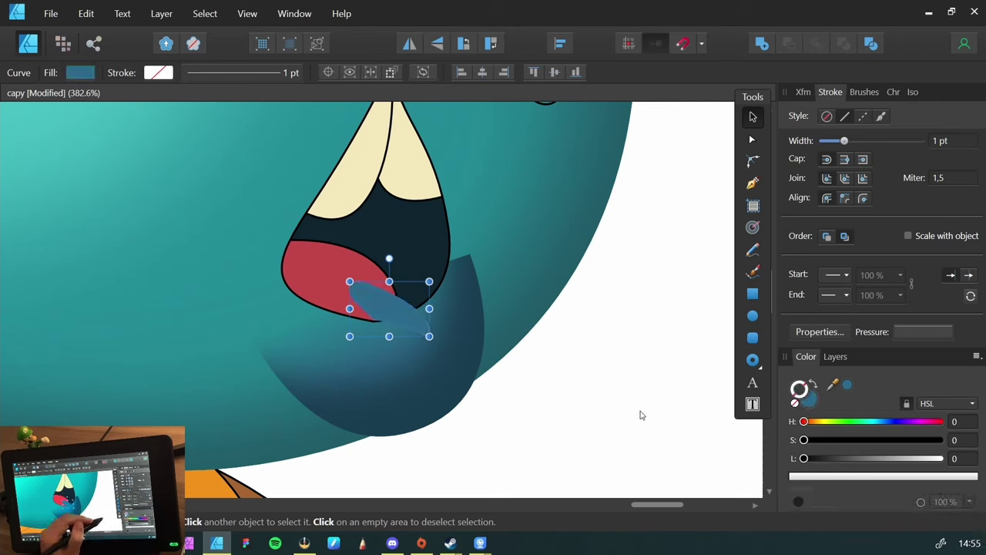
{"action": "key", "text": "ctrl+s"}
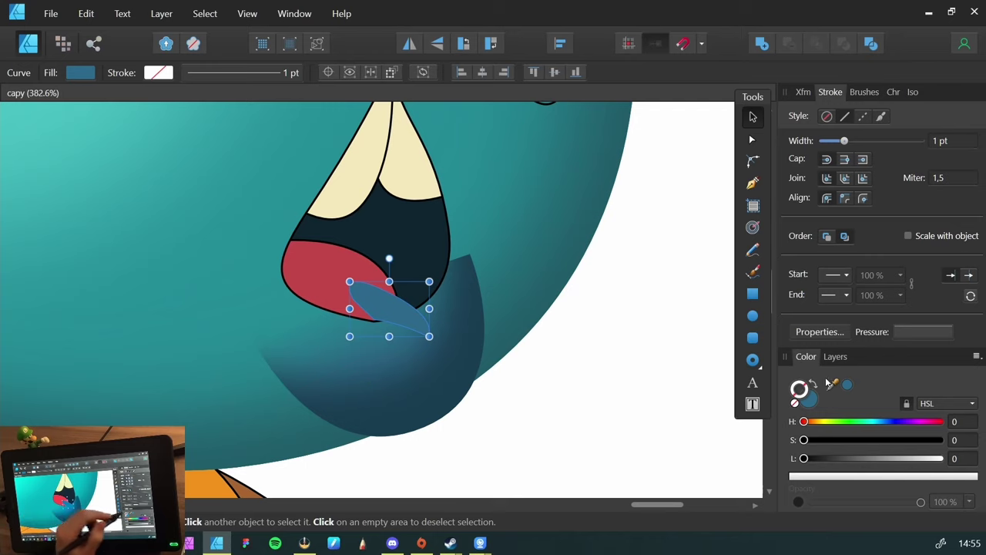
Recolour the crease shape with the dark blue sampled from the lip shadow and restack it above the lip but behind the mouth
{"action": "left_click", "coordinate": [811, 402]}
{"action": "left_click_drag", "start_coordinate": [846, 388], "coordinate": [481, 328]}
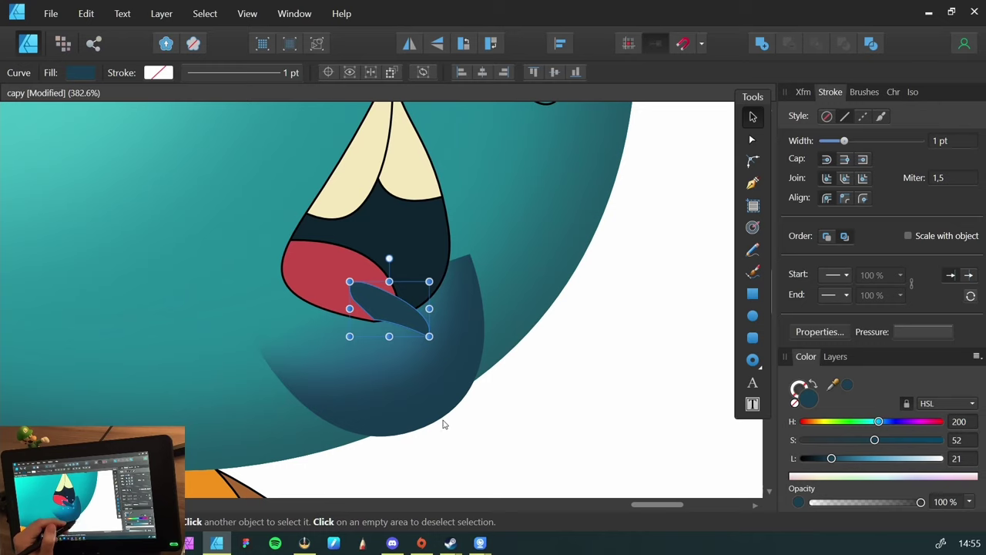
{"action": "key", "text": "Delete"}
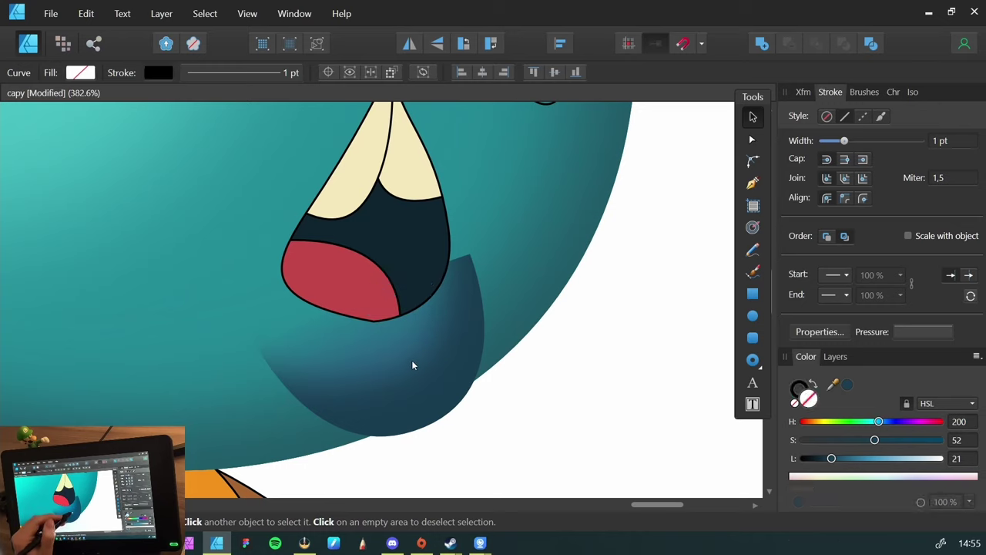
{"action": "left_click", "coordinate": [411, 362]}
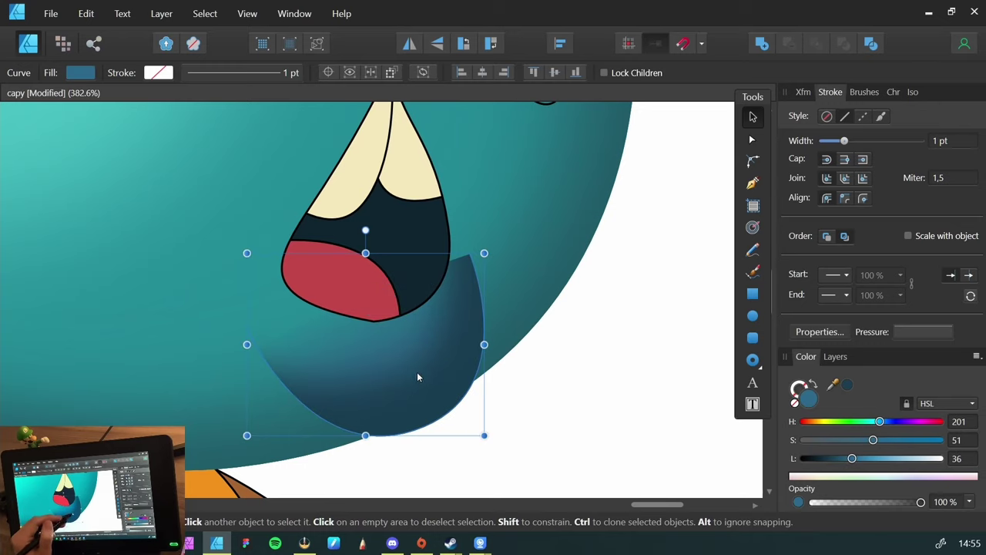
{"action": "key", "text": "ctrl+z"}
{"action": "left_click", "coordinate": [552, 433]}
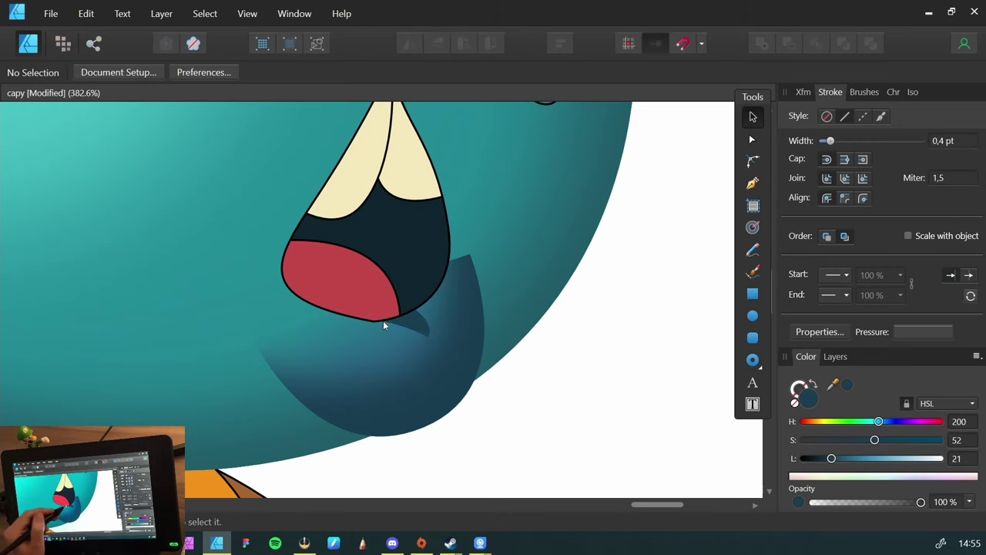
Shift the dark crease shape slightly toward the left of the mouth and refine its lower edge by adjusting its nodes
{"action": "left_click", "coordinate": [408, 326]}
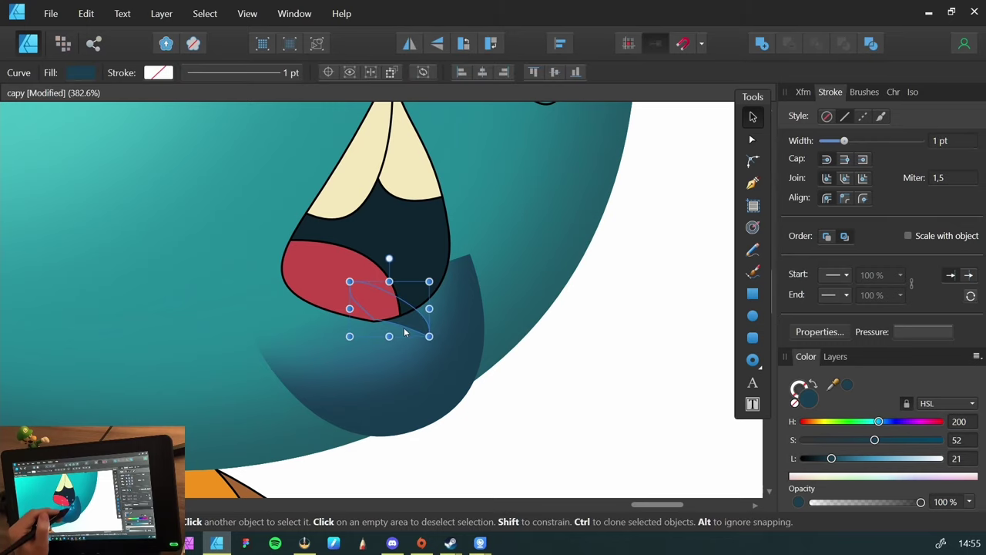
{"action": "mouse_move", "coordinate": [398, 329]}
{"action": "left_mouse_down"}
{"action": "mouse_move", "coordinate": [449, 349]}
{"action": "mouse_move", "coordinate": [400, 334]}
{"action": "left_mouse_up"}
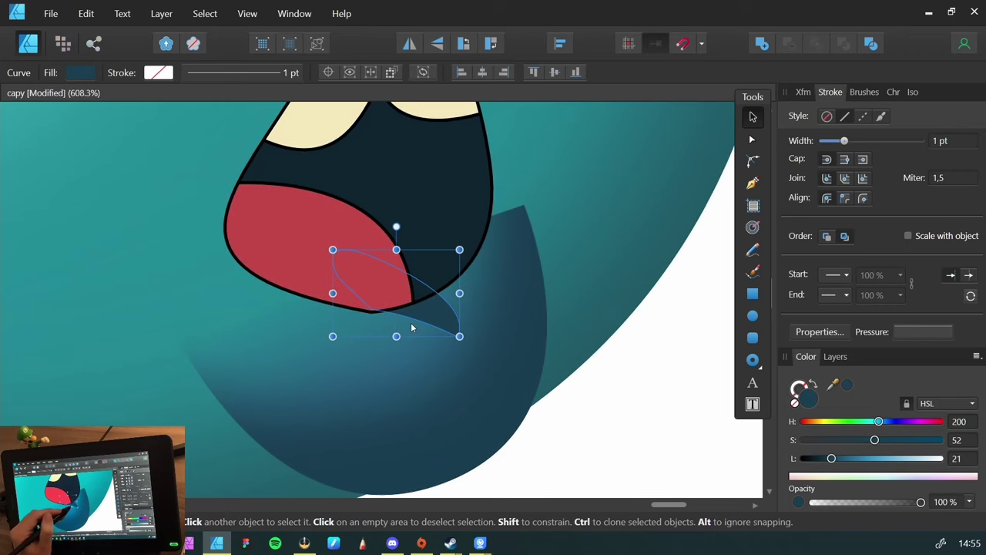
{"action": "left_click_drag", "start_coordinate": [409, 375], "coordinate": [384, 377]}
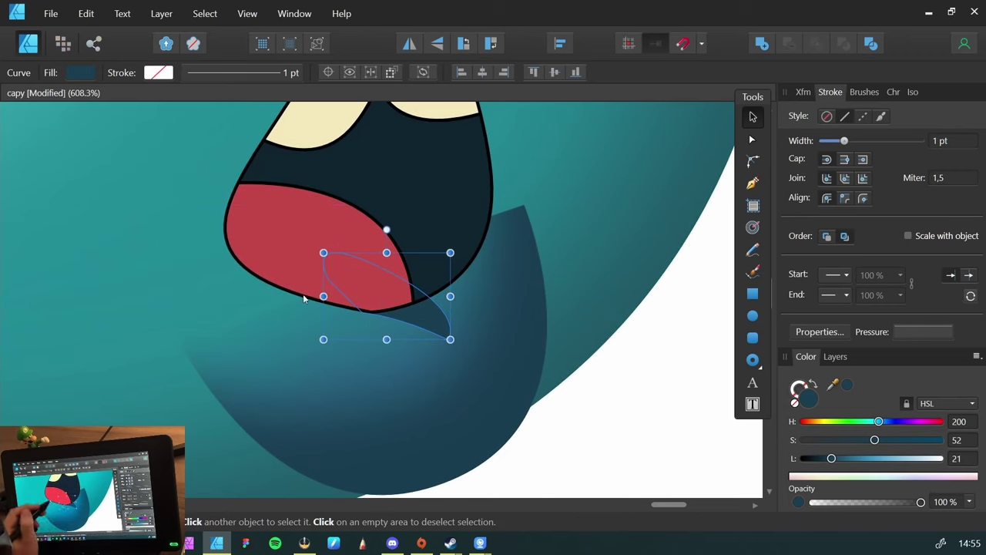
{"action": "key", "text": "a"}
{"action": "left_click", "coordinate": [362, 307]}
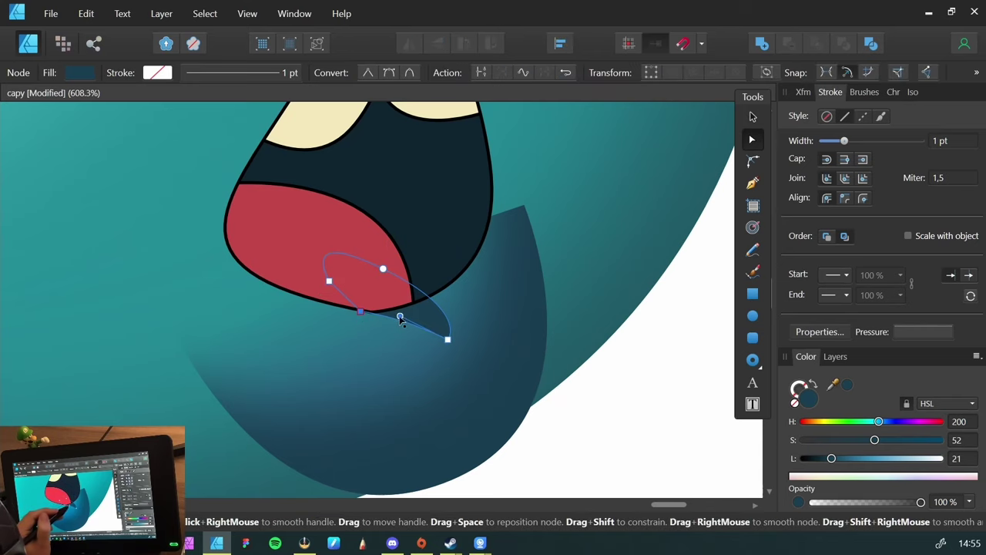
{"action": "mouse_move", "coordinate": [400, 316]}
{"action": "left_mouse_down"}
{"action": "mouse_move", "coordinate": [462, 341]}
{"action": "mouse_move", "coordinate": [400, 319]}
{"action": "left_mouse_up"}
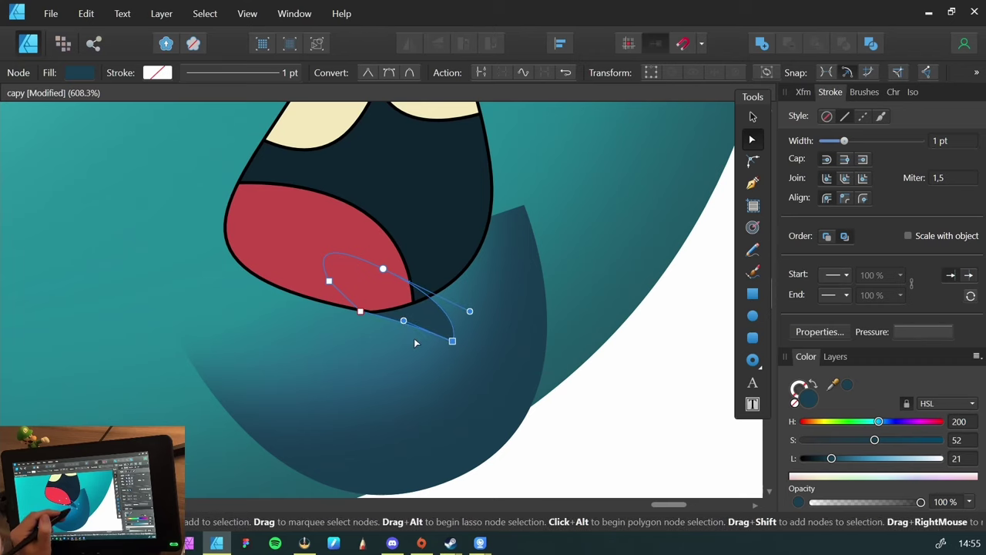
{"action": "key", "text": "v"}
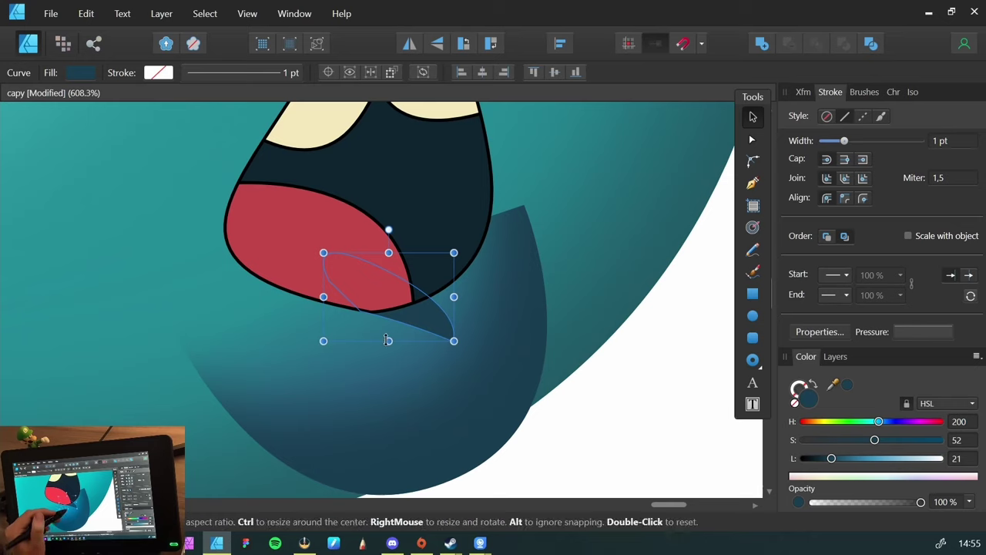
Apply a linear transparency gradient to the crease shape, fading it from its lower edge up toward the mouth's outer corner
{"action": "key", "text": "y"}
{"action": "left_click_drag", "start_coordinate": [409, 316], "coordinate": [418, 295]}
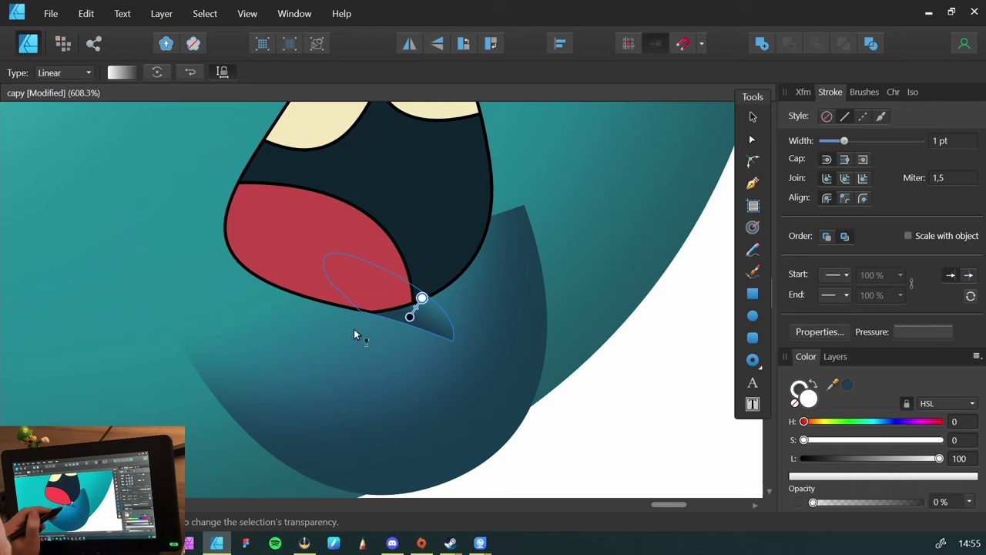
{"action": "key", "text": "v"}
{"action": "key", "text": "ctrl+d"}
{"action": "mouse_move", "coordinate": [341, 370]}
{"action": "left_mouse_down"}
{"action": "mouse_move", "coordinate": [356, 363]}
{"action": "mouse_move", "coordinate": [253, 370]}
{"action": "mouse_move", "coordinate": [331, 373]}
{"action": "left_mouse_up"}
{"action": "left_click_drag", "start_coordinate": [380, 347], "coordinate": [413, 352]}
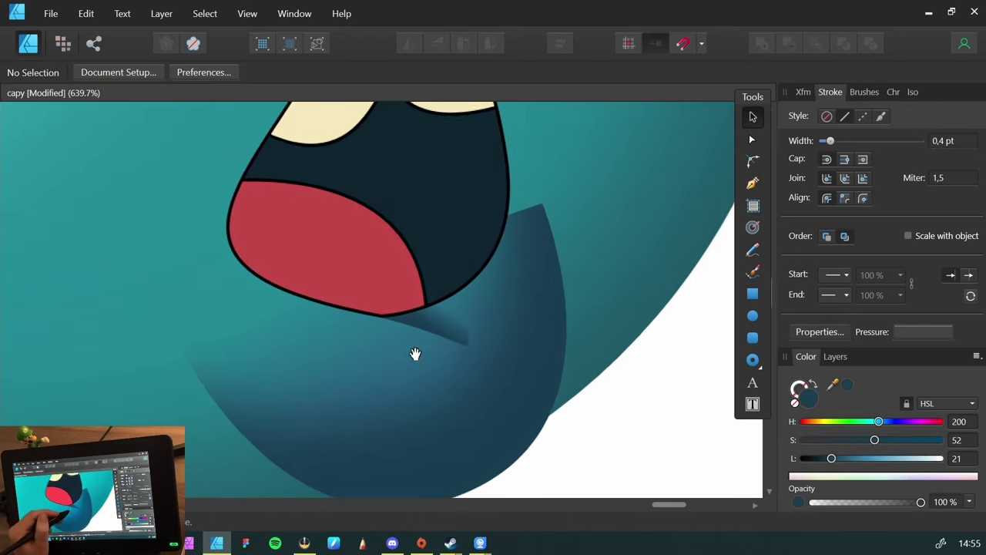
Examine the faded crease shadow below the mouth, both against the whole face and close up
{"action": "left_click", "coordinate": [430, 329]}
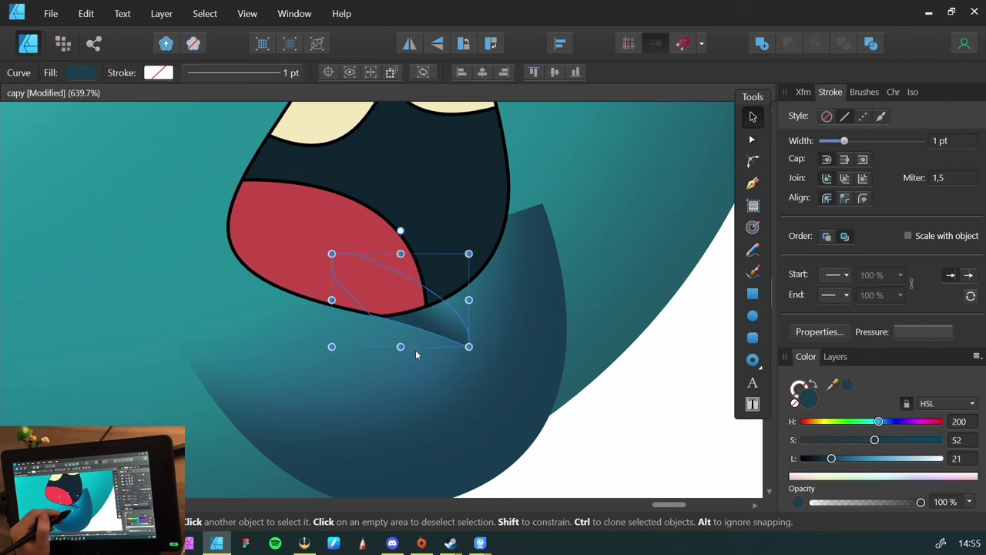
{"action": "key", "text": "ctrl+d"}
{"action": "key", "text": "z"}
{"action": "left_click_drag", "start_coordinate": [440, 363], "coordinate": [203, 386]}
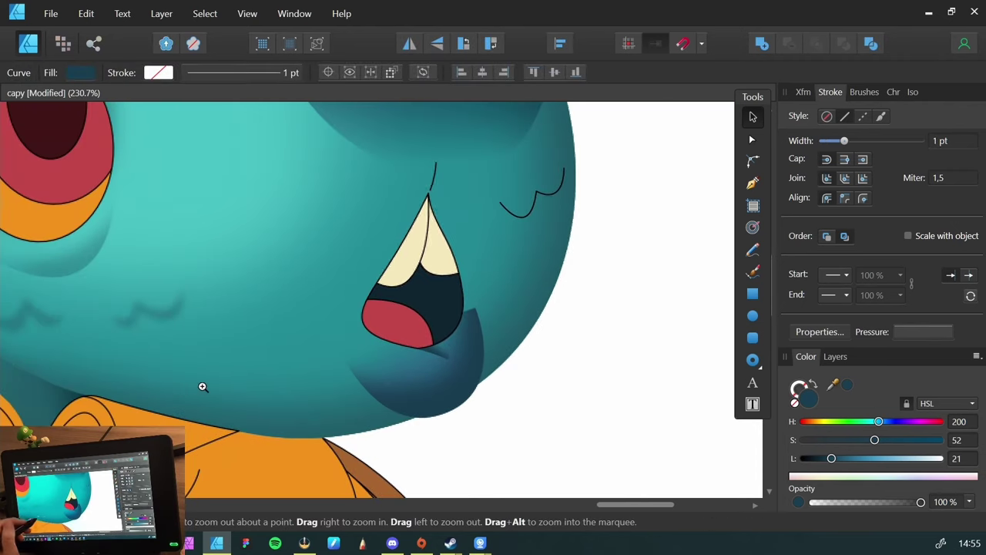
{"action": "left_click_drag", "start_coordinate": [393, 347], "coordinate": [462, 381]}
{"action": "key", "text": "v"}
{"action": "left_click", "coordinate": [462, 381]}
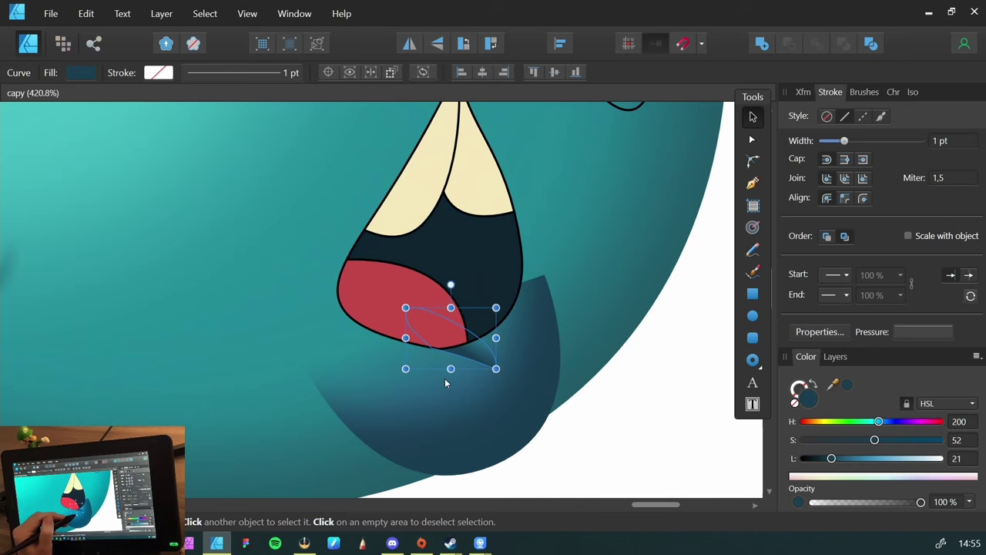
{"action": "key", "text": "ctrl+space"}
{"action": "left_click_drag", "start_coordinate": [424, 346], "coordinate": [498, 363]}
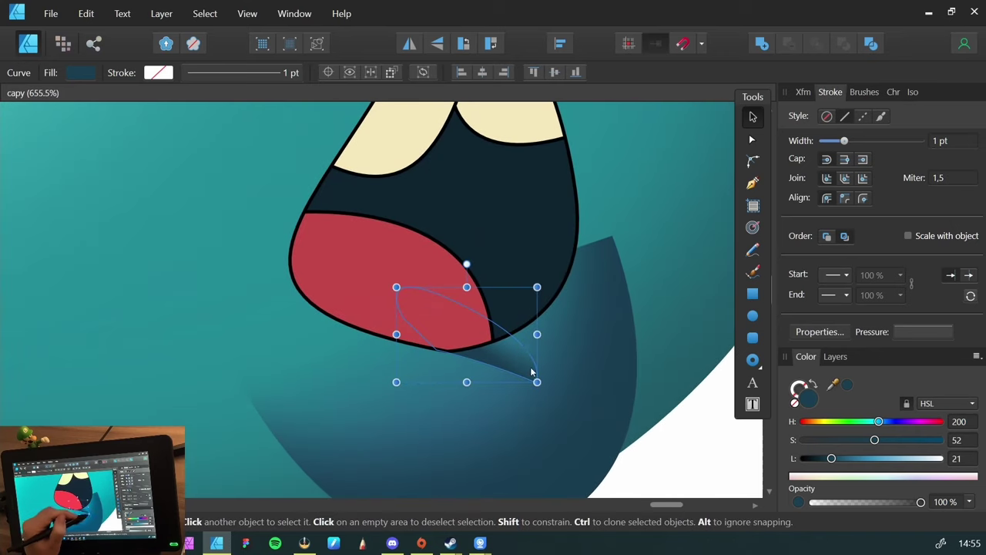
{"action": "key", "text": "ctrl+d"}
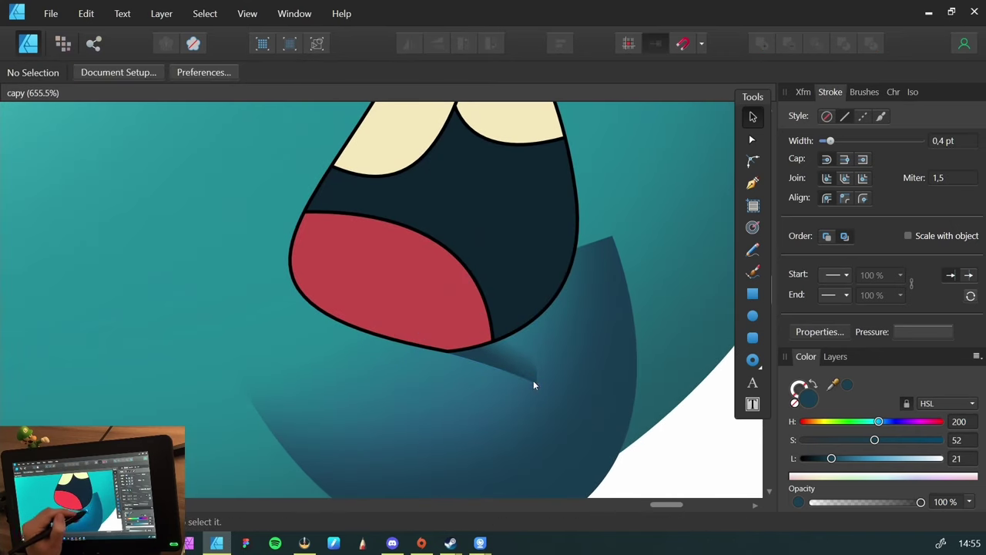
Group the crease shape and apply a second linear transparency to the group, fading it out toward its outer tip
{"action": "left_click", "coordinate": [487, 356]}
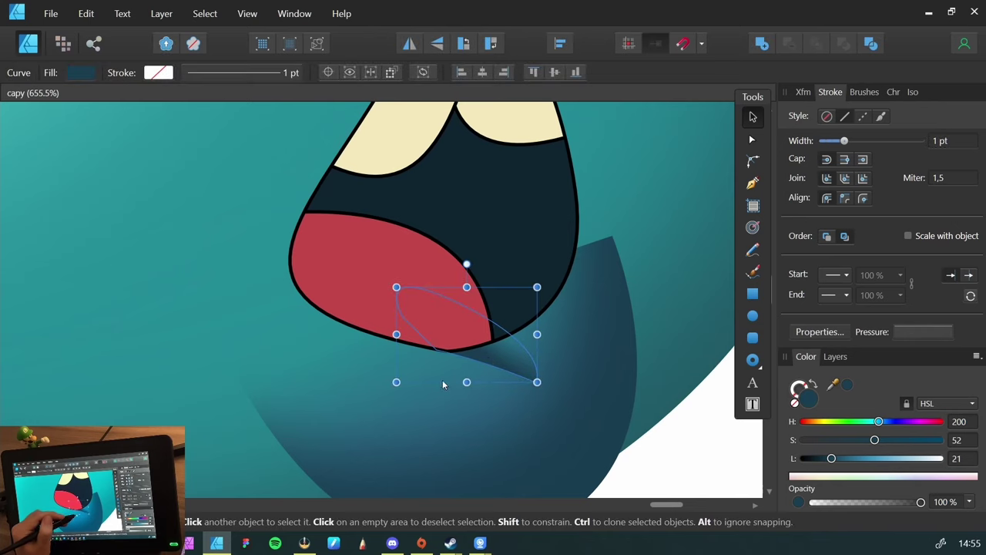
{"action": "key", "text": "ctrl+g"}
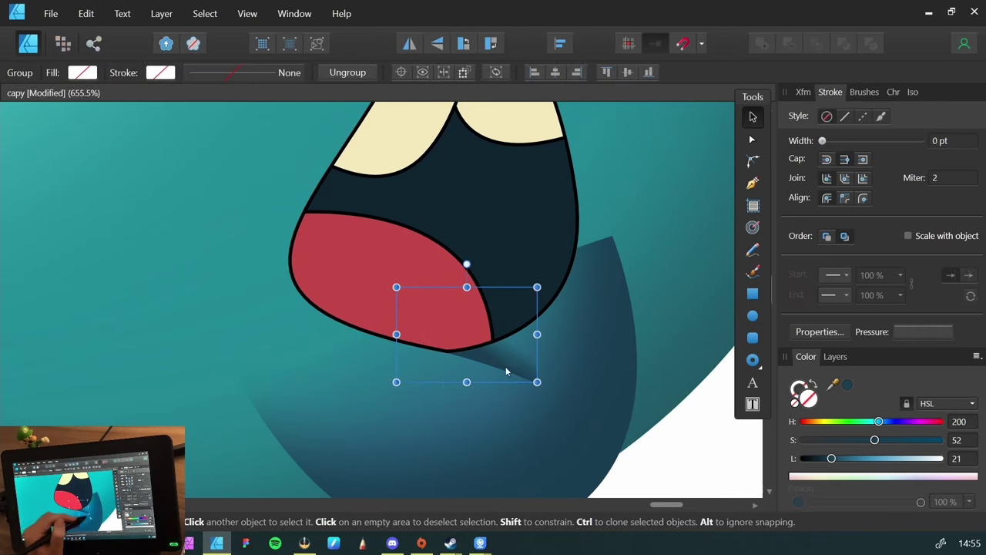
{"action": "key", "text": "y"}
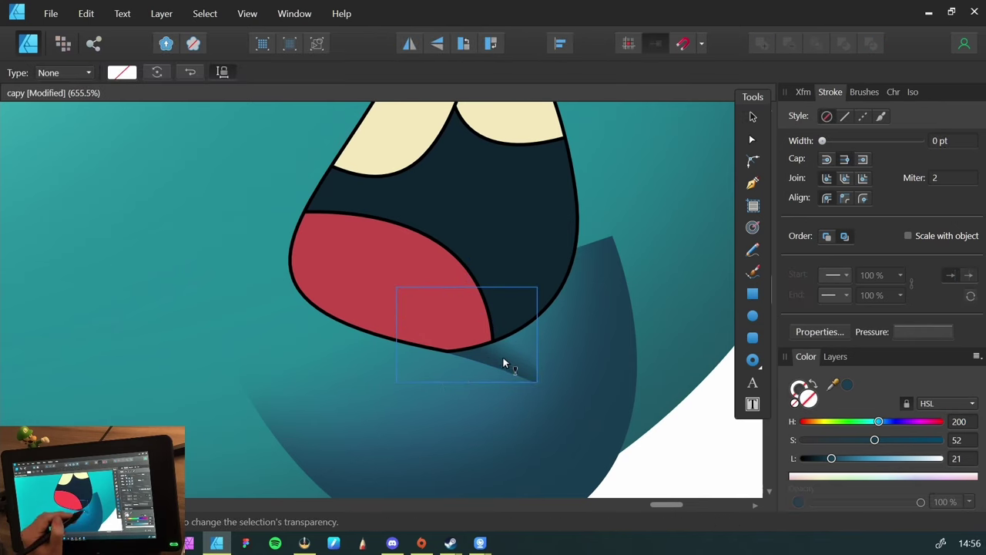
{"action": "left_click_drag", "start_coordinate": [501, 353], "coordinate": [532, 369]}
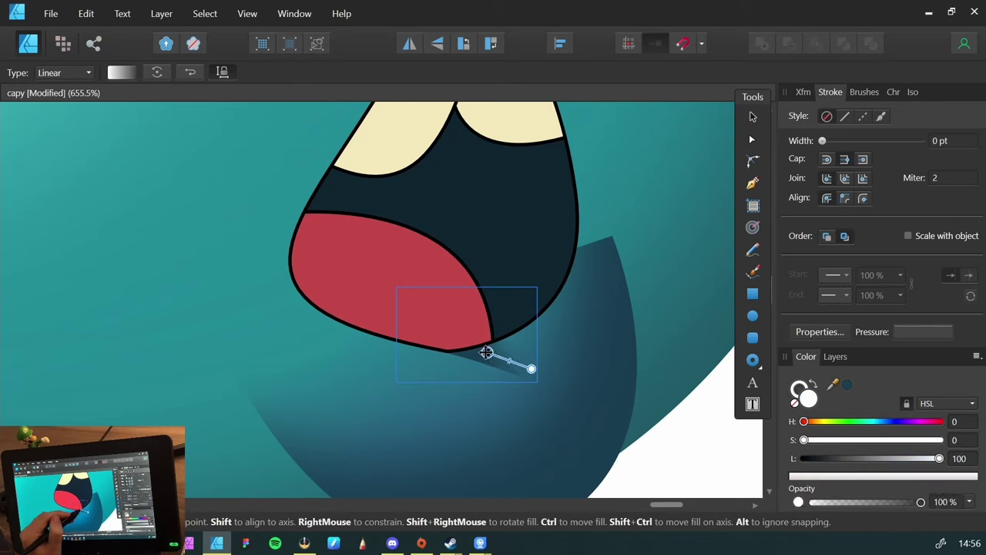
Apply a linear transparency to the blue lower lip shape's upper tip, fading it out beside the mouth's outer corner
{"action": "key", "text": "v"}
{"action": "left_click", "coordinate": [368, 354]}
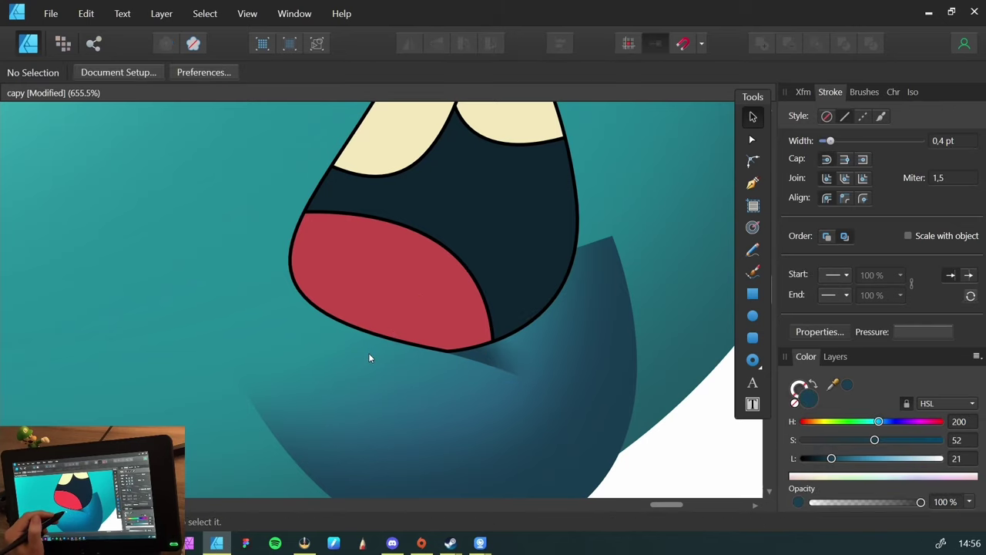
{"action": "key", "text": "z"}
{"action": "left_click", "coordinate": [429, 330], "text": "alt"}
{"action": "key", "text": "y"}
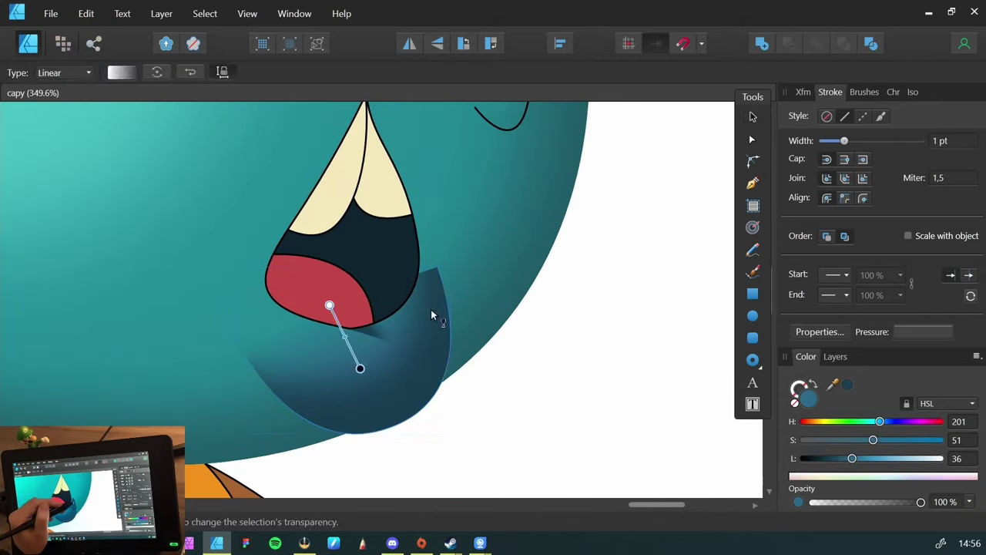
{"action": "left_click_drag", "start_coordinate": [420, 320], "coordinate": [427, 254]}
Fill the shadow shape between the lower lip and the face's edge with dark teal sampled from the face, and refine its nodes
{"action": "key", "text": "v"}
{"action": "left_click", "coordinate": [450, 417]}
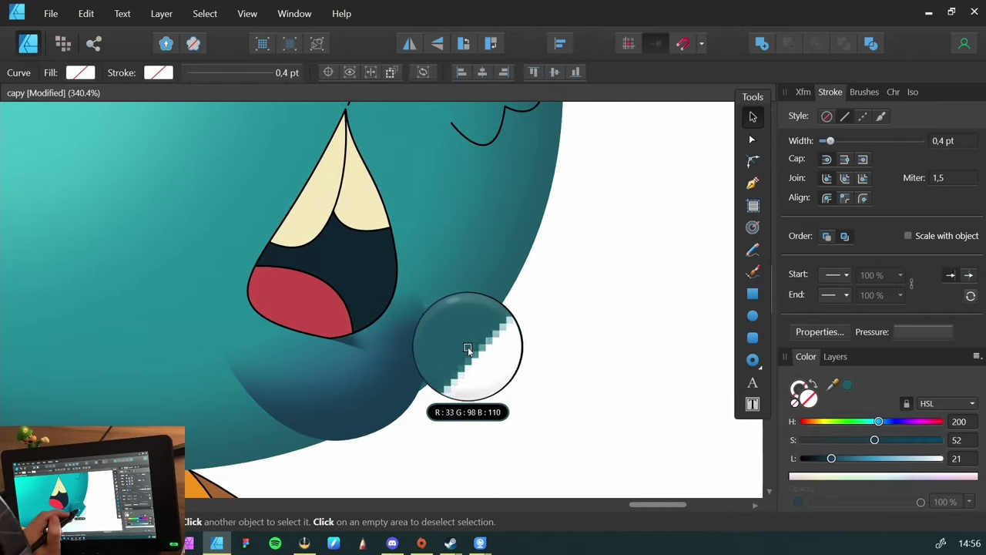
{"action": "scroll", "coordinate": [493, 320], "scroll_direction": "up", "scroll_amount": 2}
{"action": "left_click", "coordinate": [517, 458]}
{"action": "left_click", "coordinate": [473, 313]}
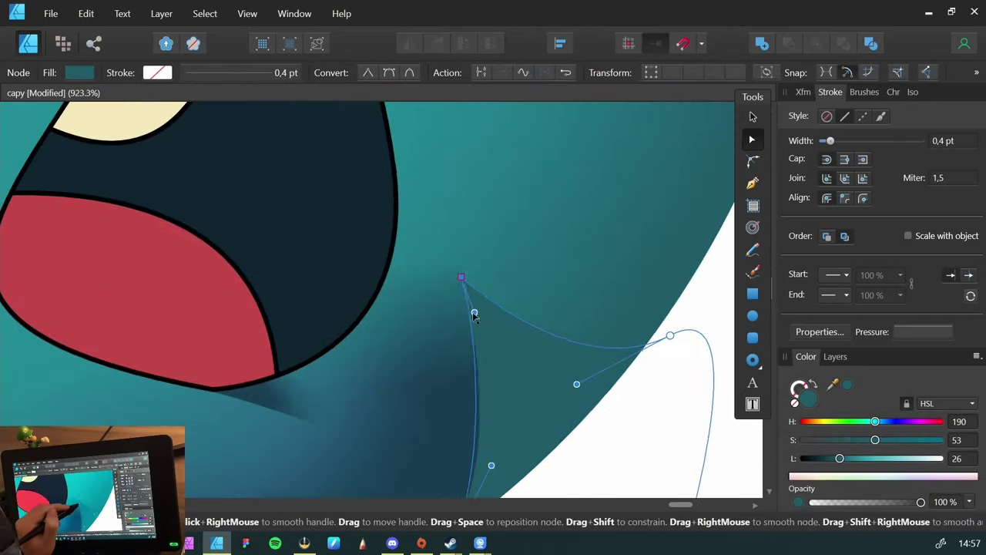
{"action": "key", "text": "Escape"}
{"action": "left_click", "coordinate": [430, 403]}
{"action": "scroll", "coordinate": [279, 346], "scroll_direction": "down", "scroll_amount": 2}
Draw a closed wavy crease shape on the cheek right of the mouth and turn it into a soft, blurred dark mark
{"action": "key", "text": "p"}
{"action": "left_click", "coordinate": [319, 335]}
{"action": "left_click", "coordinate": [388, 303]}
{"action": "left_click", "coordinate": [452, 264]}
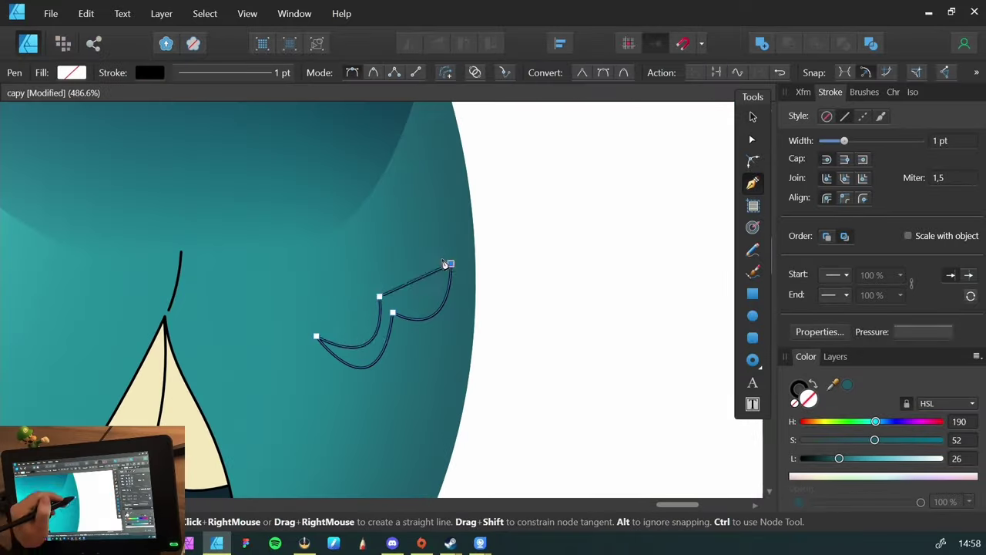
{"action": "scroll", "coordinate": [445, 402], "scroll_direction": "down", "scroll_amount": 3}
{"action": "scroll", "coordinate": [500, 309], "scroll_direction": "up", "scroll_amount": 4}
{"action": "left_click", "coordinate": [502, 302]}
Replace the short black line above the mouth with a soft dark shadow shape whose crisp side follows the line
{"action": "key", "text": "a"}
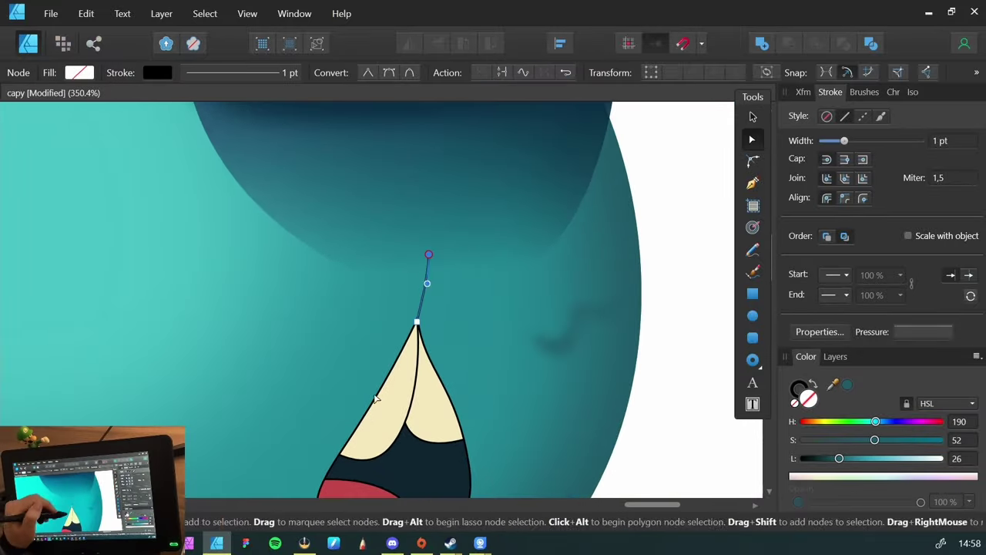
{"action": "key", "text": "v"}
{"action": "scroll", "coordinate": [567, 420], "scroll_direction": "down", "scroll_amount": 2}
{"action": "key", "text": "ctrl+shift+v"}
{"action": "key", "text": "Escape"}
{"action": "left_click", "coordinate": [352, 291]}
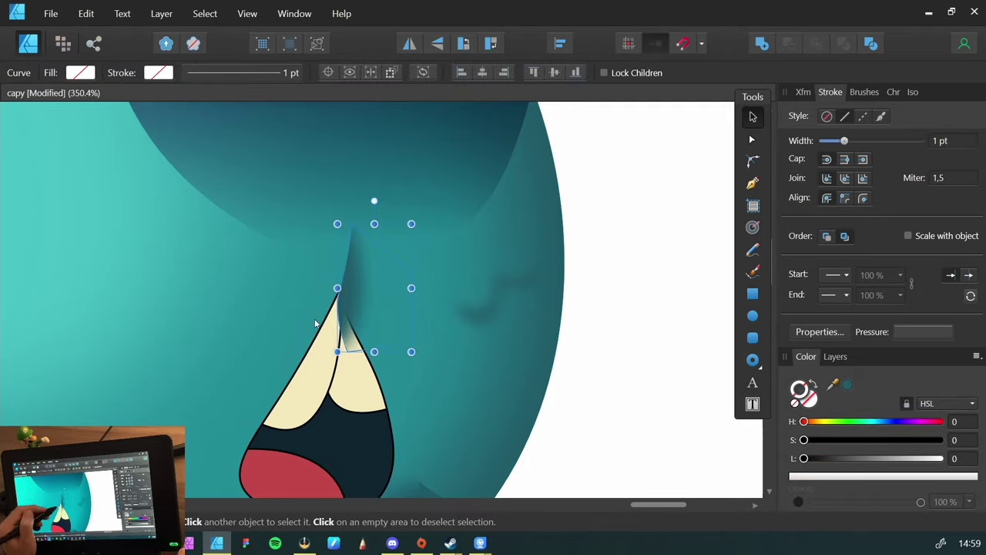
Tuck the soft shadow above the mouth behind the teeth and deselect it
{"action": "key", "text": "Escape"}
{"action": "scroll", "coordinate": [353, 223], "scroll_direction": "down", "scroll_amount": 1}
{"action": "double_click", "coordinate": [352, 223]}
{"action": "key", "text": "Escape"}
{"action": "key", "text": "v"}
{"action": "scroll", "coordinate": [342, 352], "scroll_direction": "down", "scroll_amount": 3}
{"action": "scroll", "coordinate": [476, 157], "scroll_direction": "up", "scroll_amount": 3}
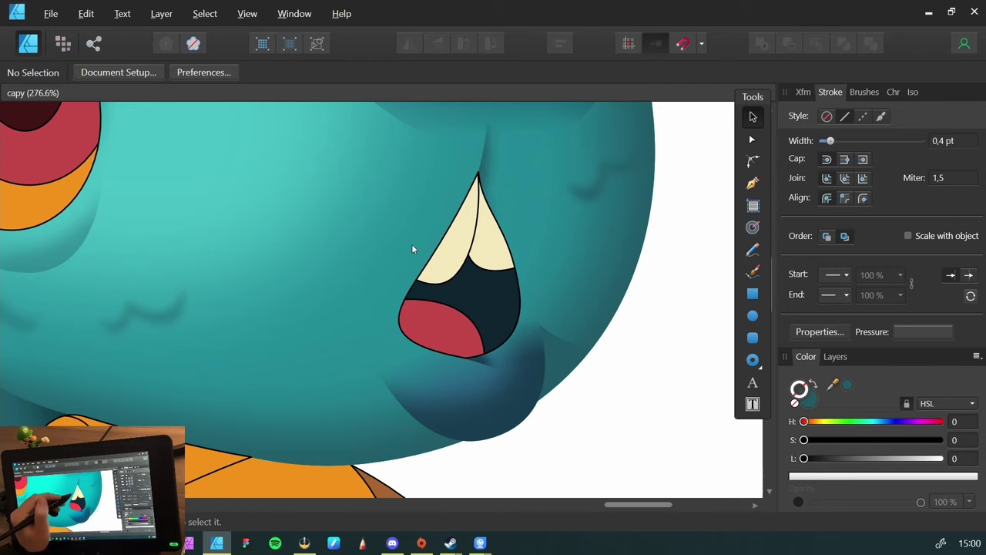
Draw a closed teardrop shape with the Pen tool around the mouth's left edge, from above the teeth down to the tongue's underside
{"action": "left_click_drag", "start_coordinate": [425, 213], "coordinate": [437, 235]}
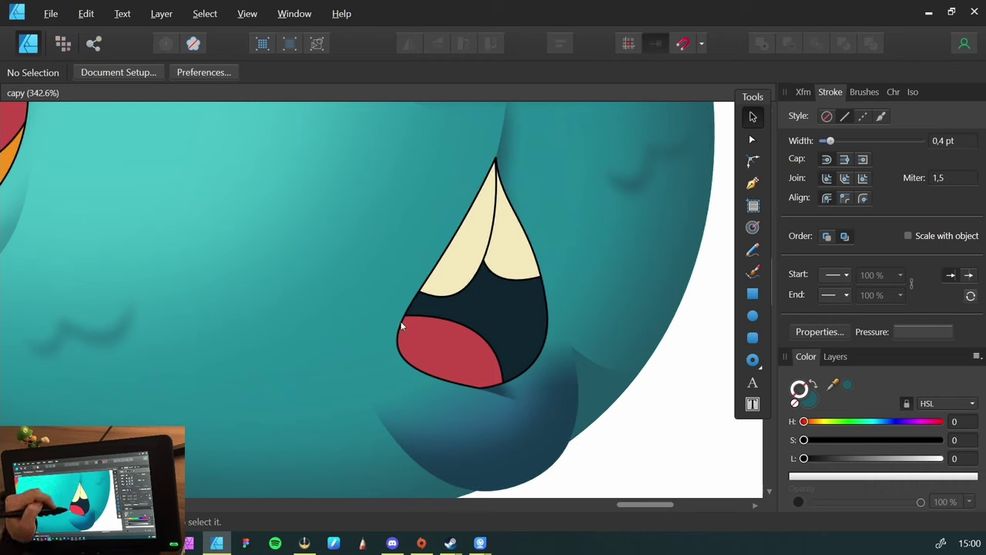
{"action": "key", "text": "p"}
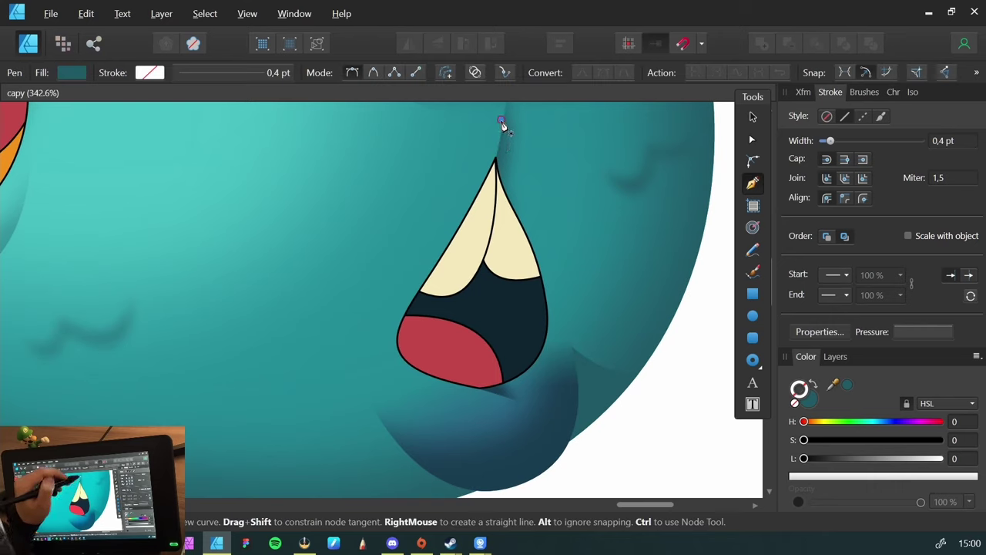
{"action": "left_click", "coordinate": [501, 121]}
{"action": "left_click_drag", "start_coordinate": [457, 209], "coordinate": [424, 261]}
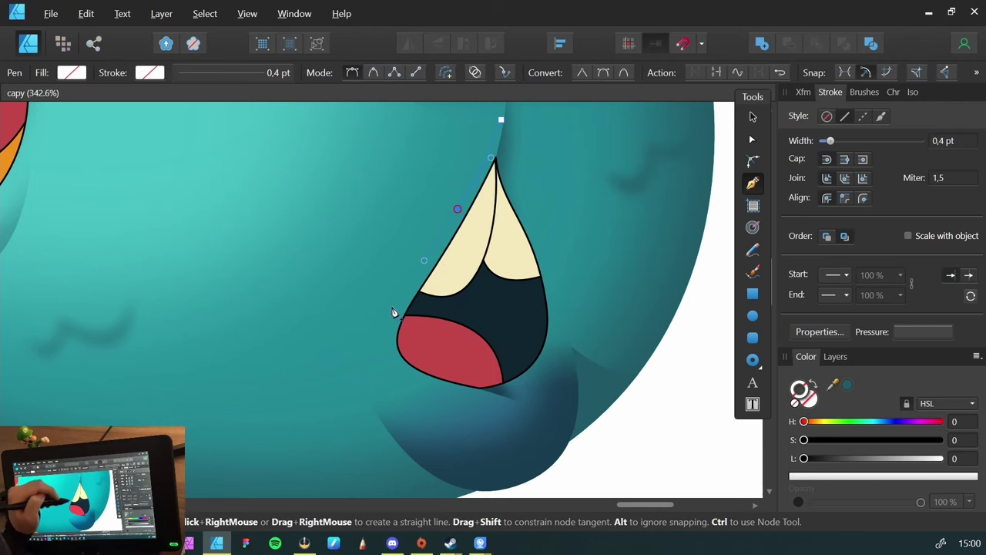
{"action": "left_click_drag", "start_coordinate": [388, 330], "coordinate": [448, 367]}
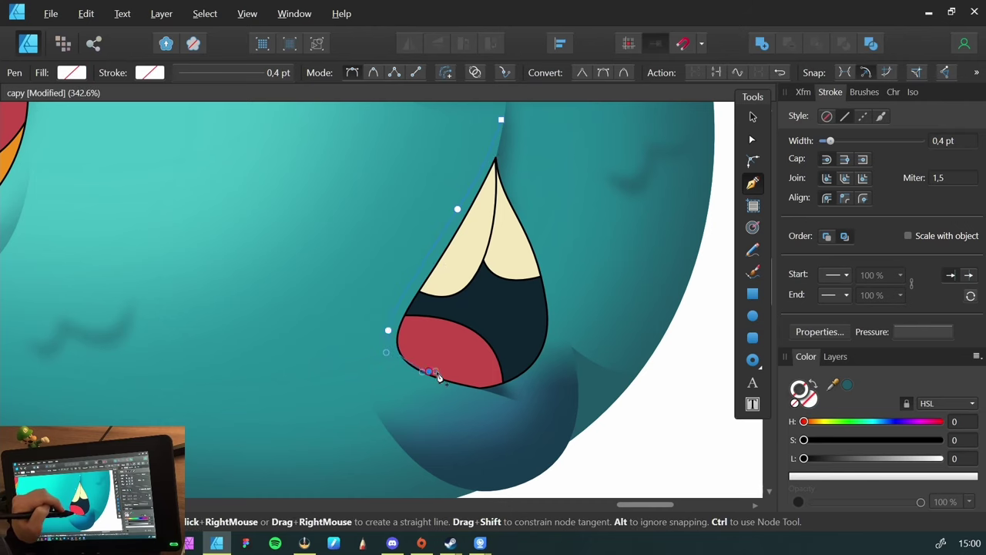
{"action": "left_click", "coordinate": [464, 320]}
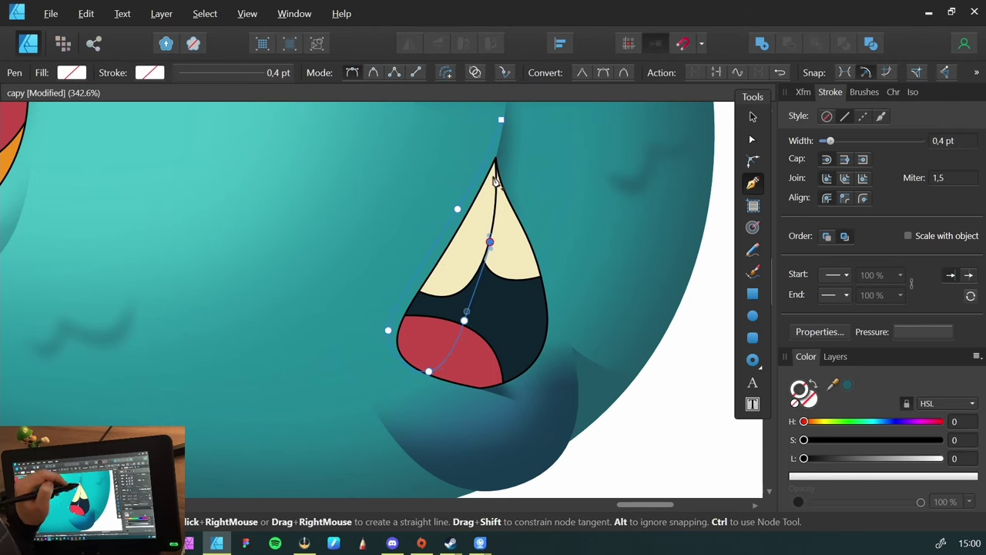
{"action": "left_click_drag", "start_coordinate": [490, 242], "coordinate": [492, 177]}
{"action": "left_click", "coordinate": [501, 121]}
{"action": "scroll", "coordinate": [486, 139], "scroll_direction": "up", "scroll_amount": 1}
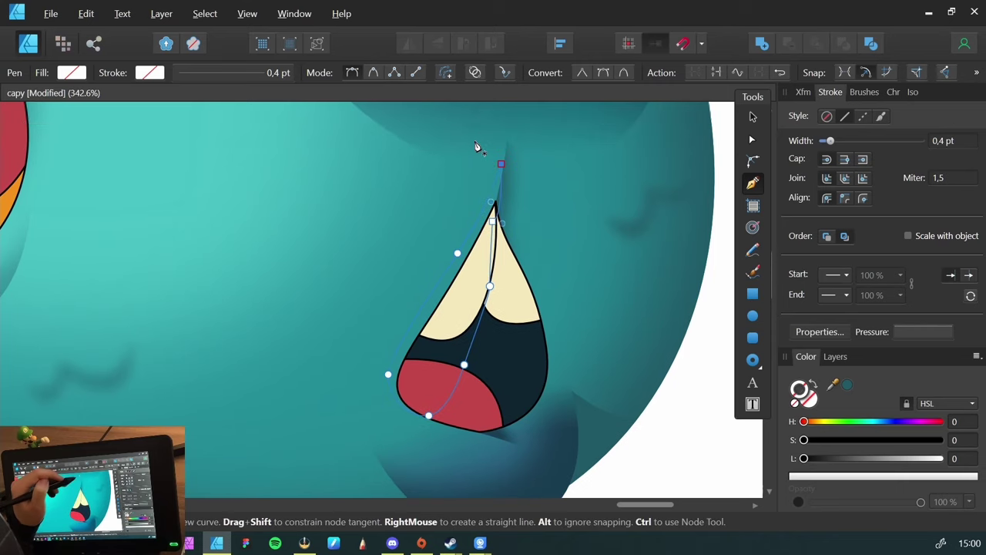
Fill the teardrop shape over the mouth with the sampled dark teal
{"action": "key", "text": "v"}
{"action": "left_click", "coordinate": [847, 384]}
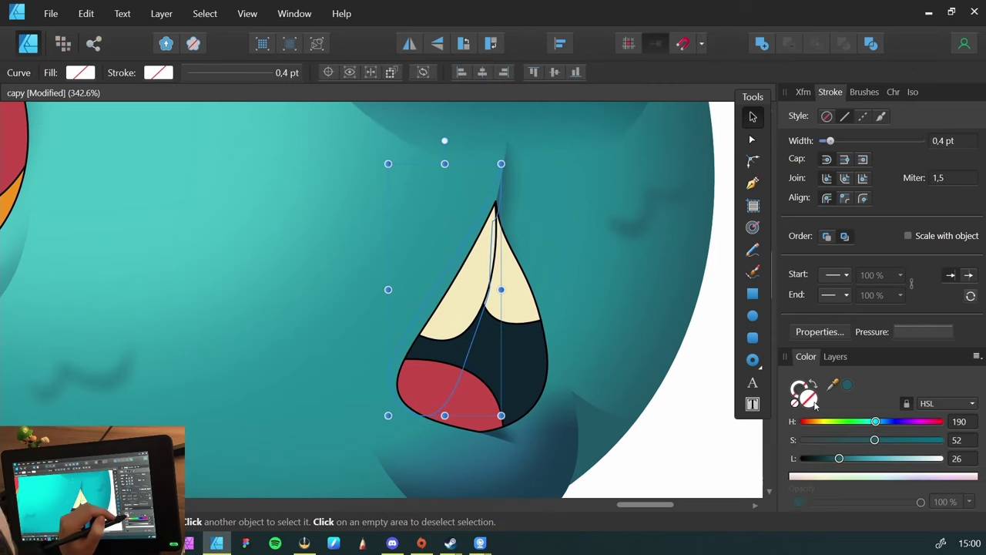
{"action": "left_click", "coordinate": [847, 384]}
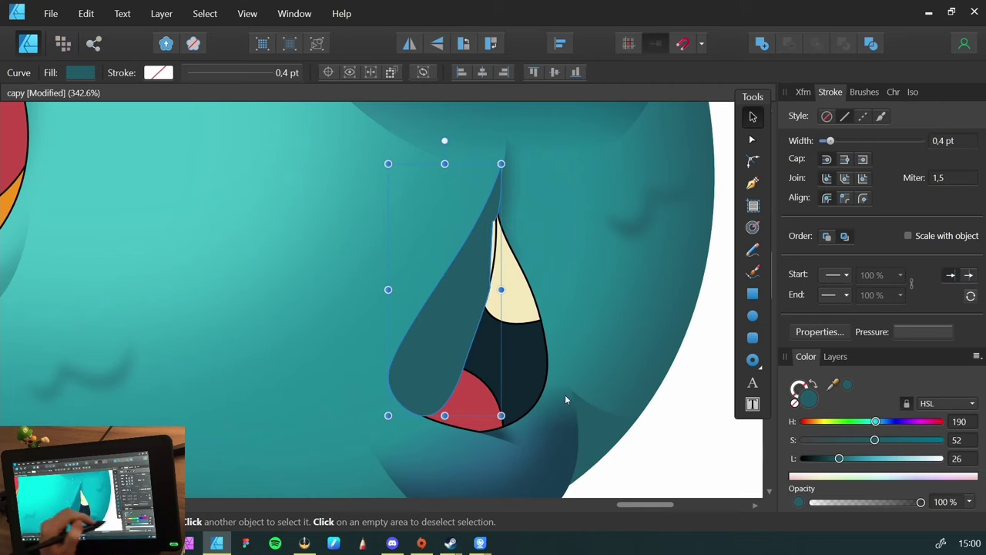
Remove the filled teardrop shape from on top of the mouth and select the teal face ellipse
{"action": "key", "text": "Delete"}
{"action": "left_click", "coordinate": [387, 381]}
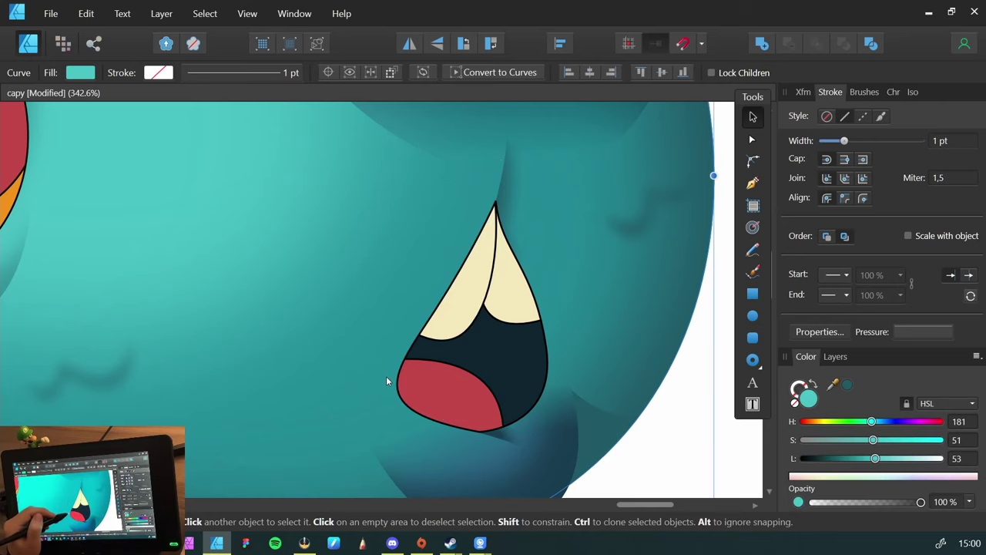